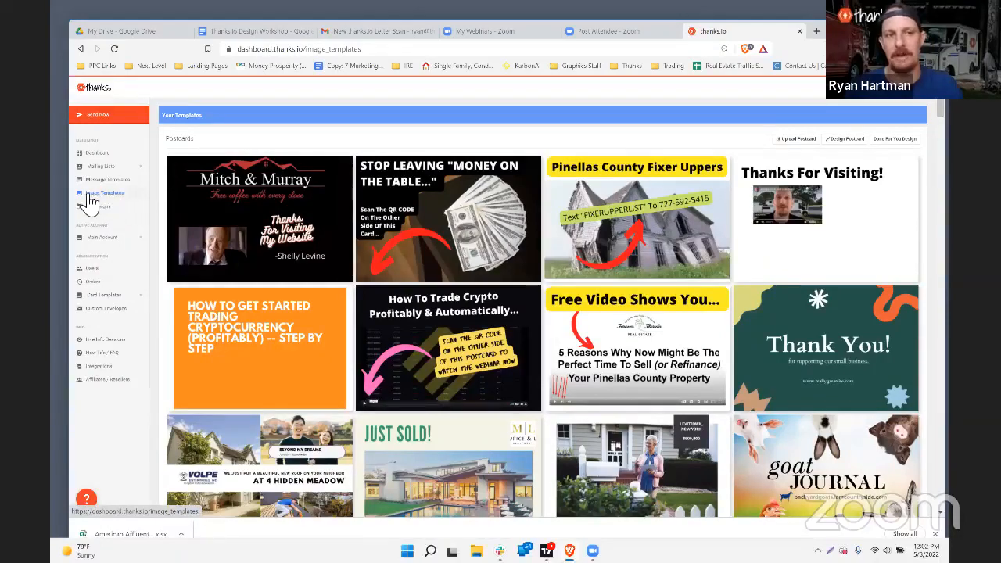
# Step: Review the postcard upload form's required size, DPI and JPG file requirements at 100% zoom
pyautogui.scroll(-10, 364, 273)
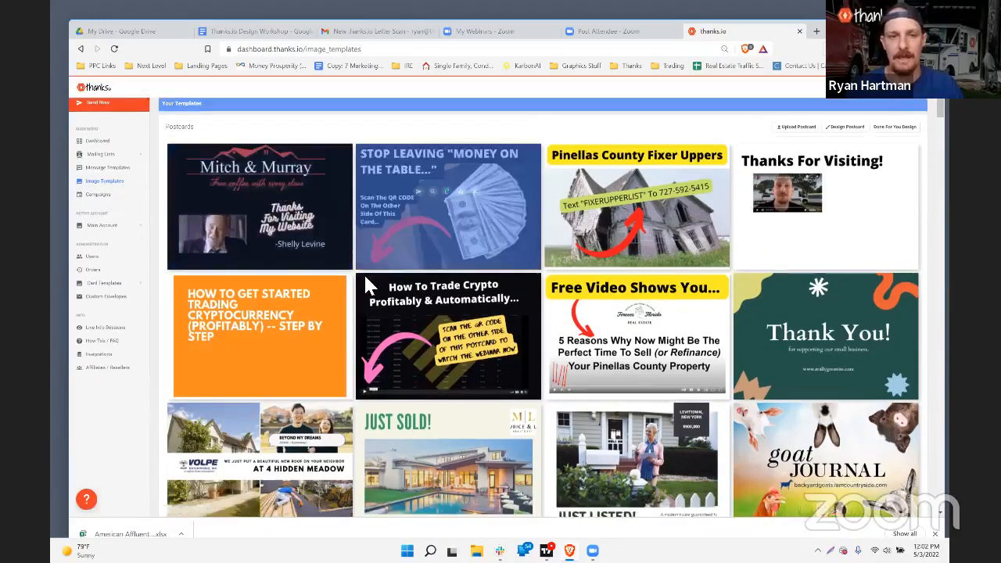
pyautogui.scroll(-8, 366, 277)
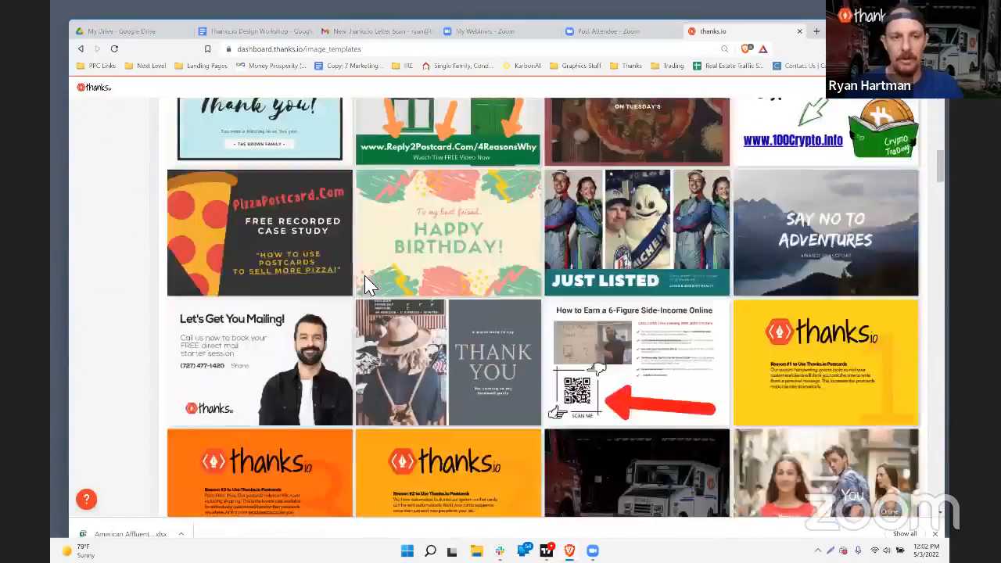
pyautogui.scroll(-6, 305, 199)
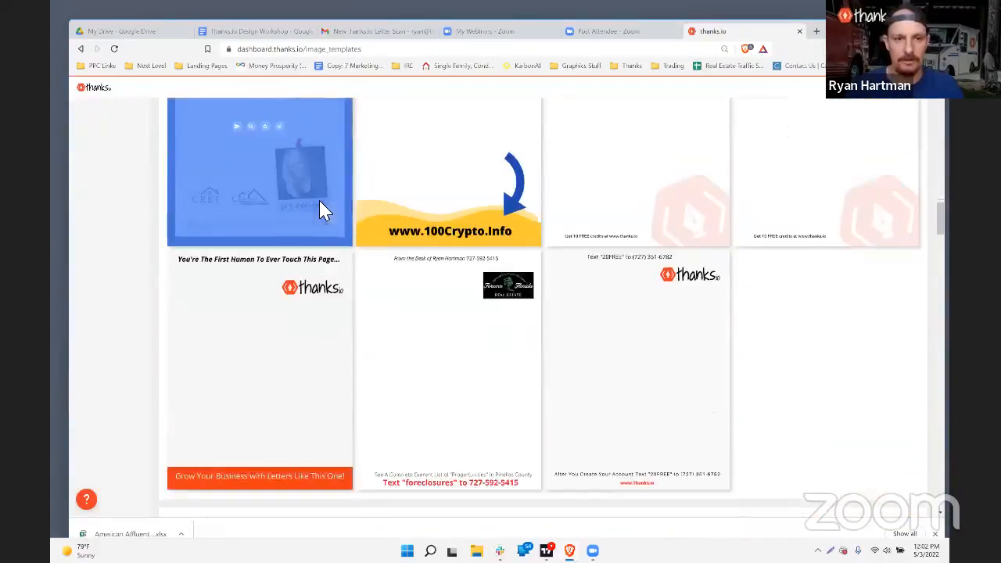
pyautogui.scroll(-1, 205, 156)
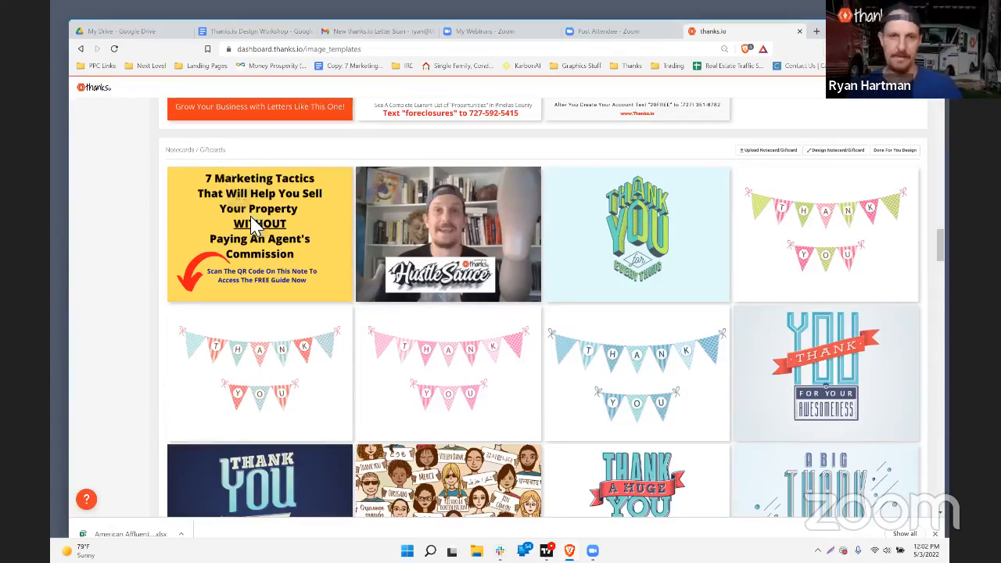
pyautogui.scroll(15, 222, 168)
pyautogui.scroll(10, 222, 168)
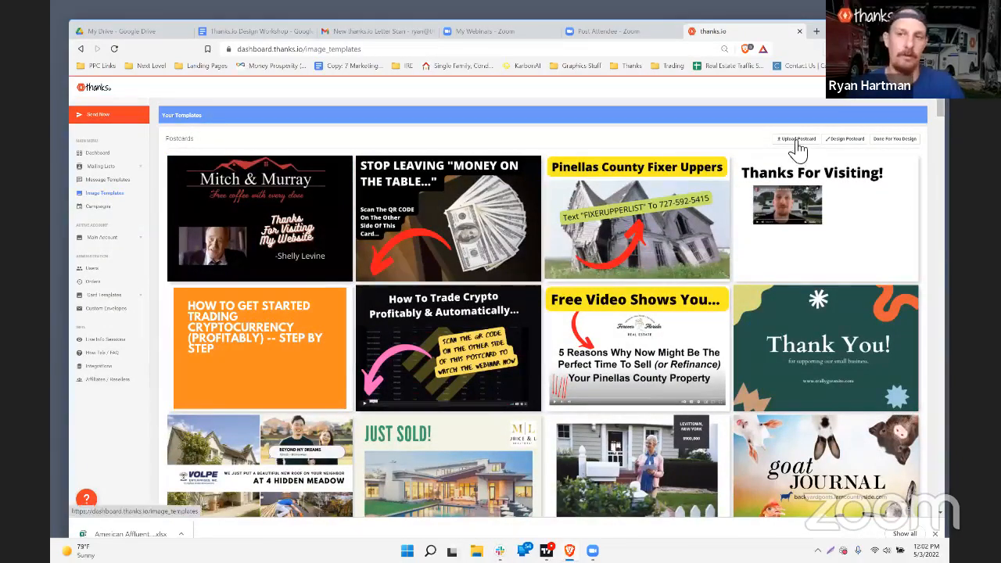
pyautogui.click(791, 141)
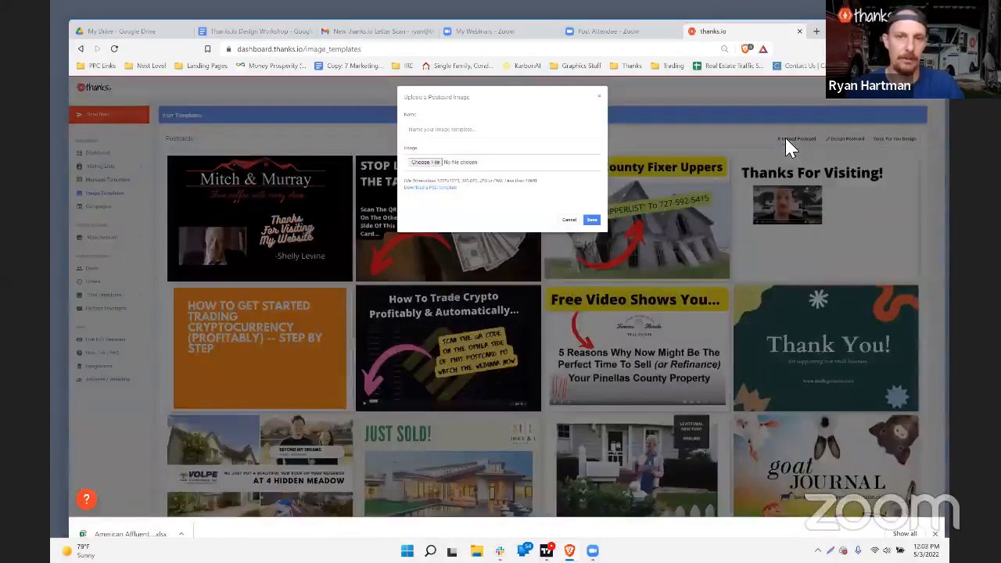
pyautogui.moveTo(405, 180); pyautogui.dragTo(518, 180)
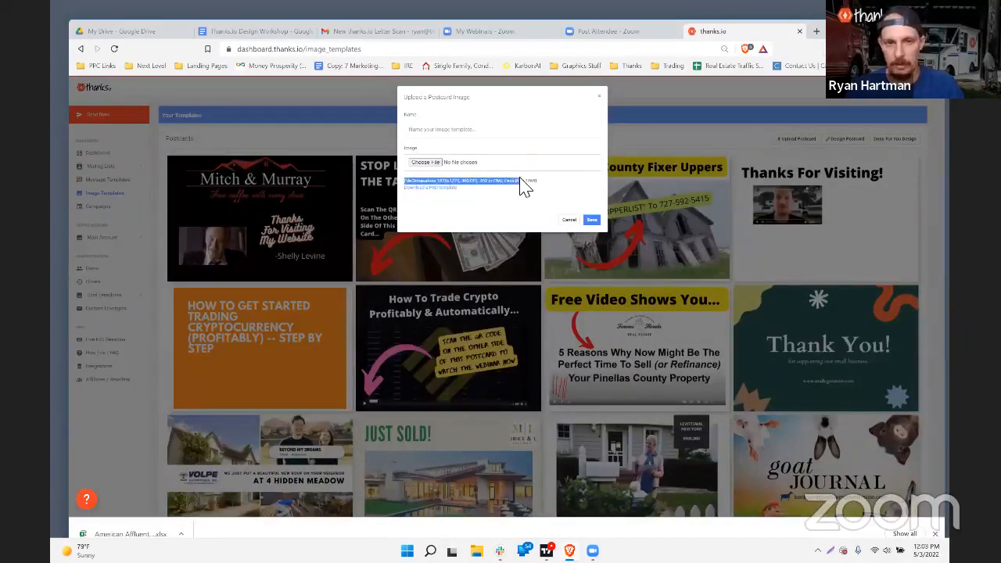
pyautogui.hotkey('ctrl', '+')
pyautogui.hotkey('ctrl', '+')
pyautogui.hotkey('ctrl', '+')
pyautogui.hotkey('ctrl', '+')
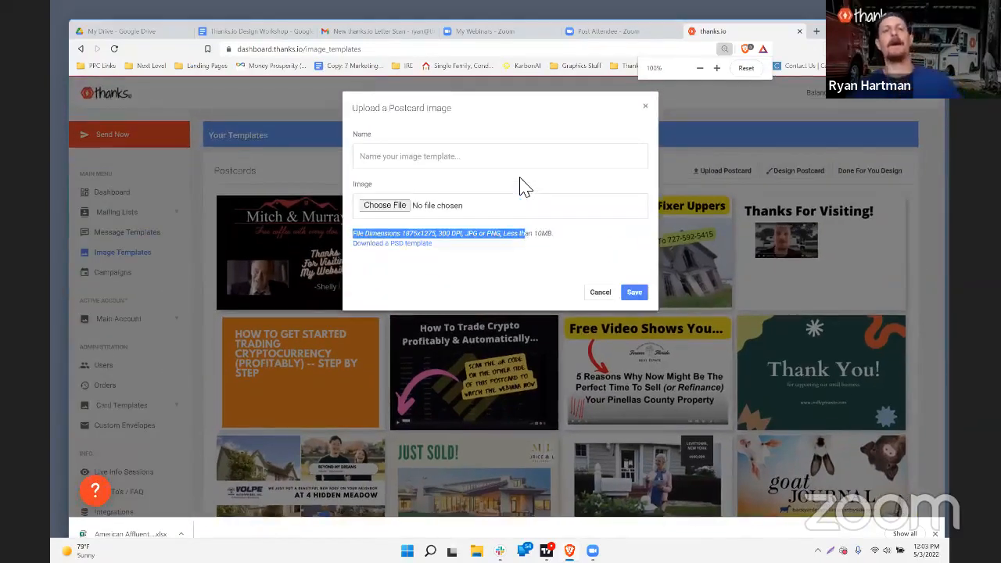
pyautogui.click(410, 234)
pyautogui.moveTo(389, 234); pyautogui.dragTo(483, 242)
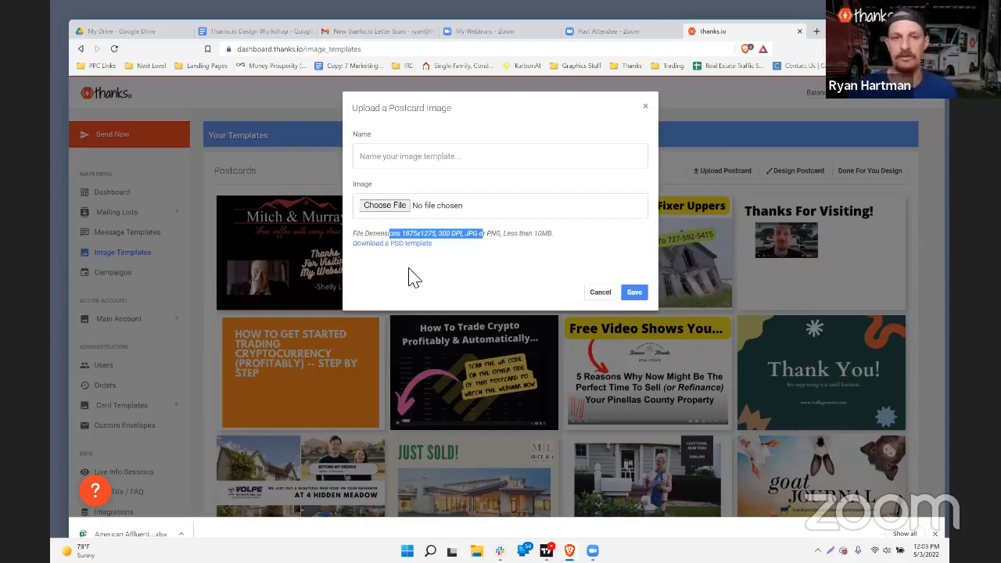
# Step: Cancel the postcard image upload without choosing a file
pyautogui.click(380, 206)
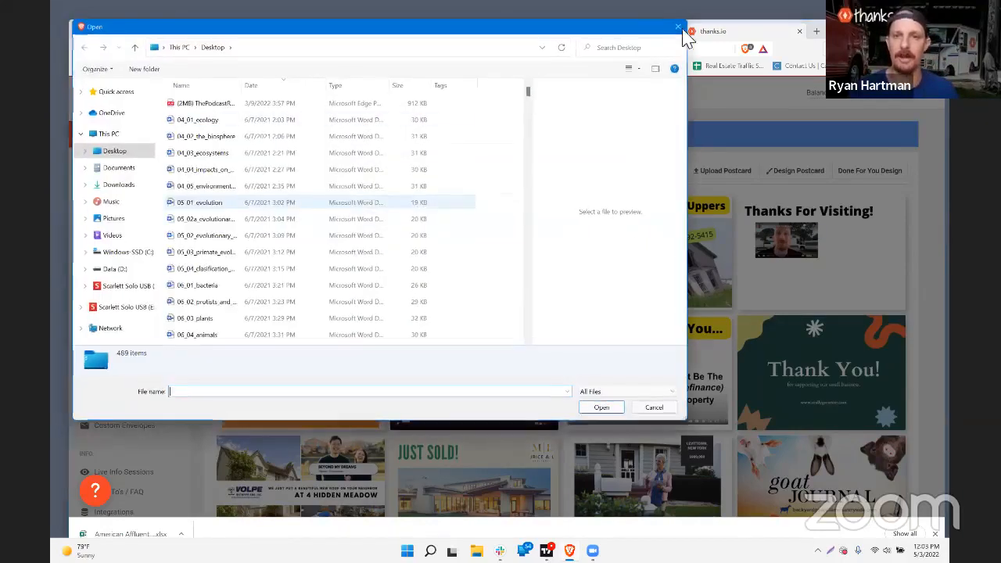
pyautogui.click(677, 29)
pyautogui.click(601, 294)
# Step: Start a new Canva postcard design and log in to Canva with Facebook
pyautogui.moveTo(780, 264)
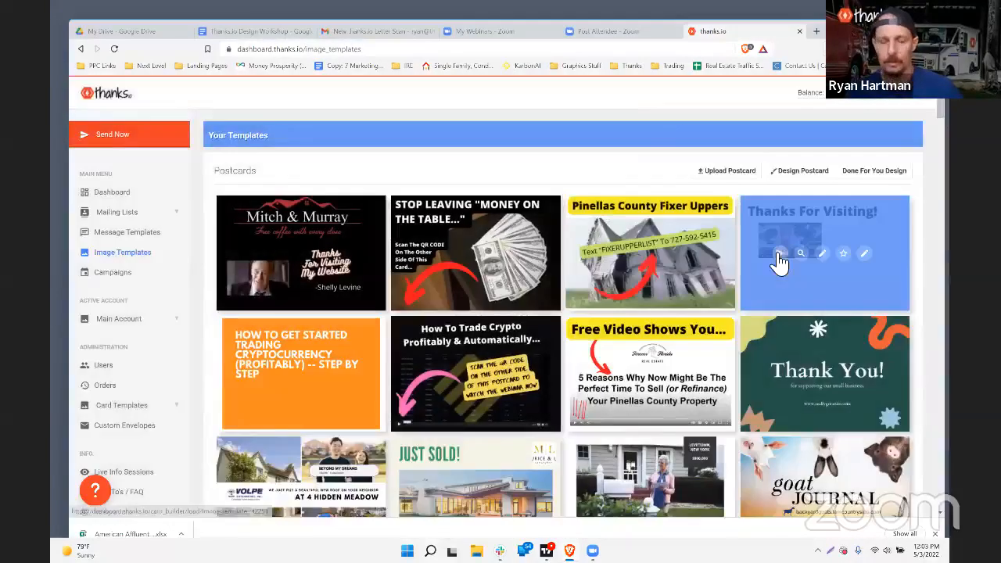
pyautogui.click(799, 171)
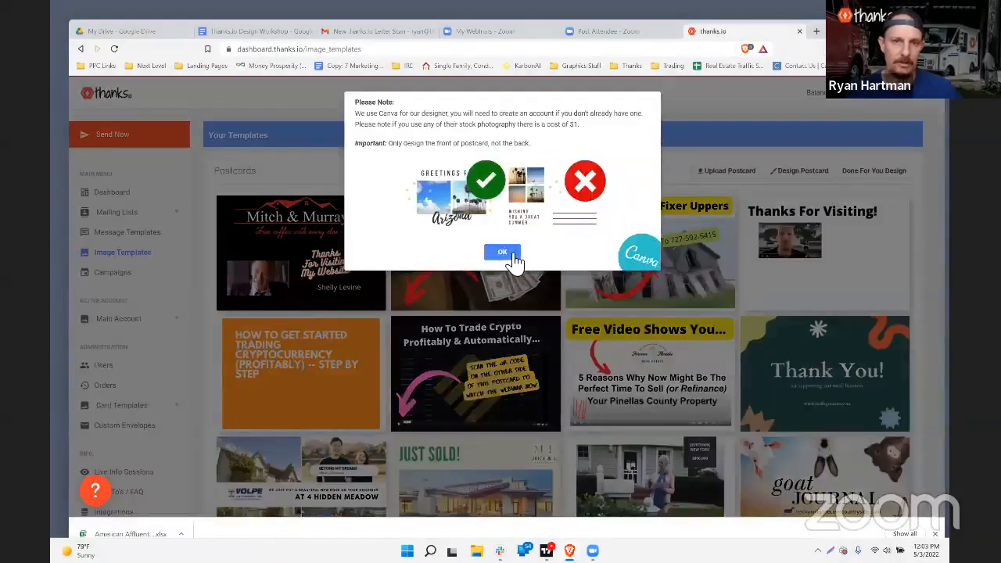
pyautogui.click(512, 258)
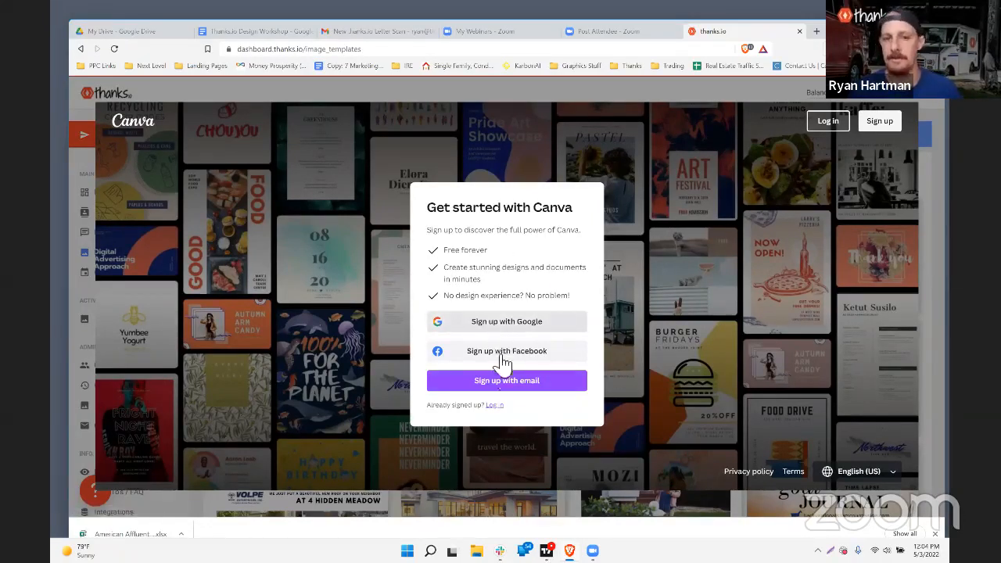
pyautogui.click(495, 406)
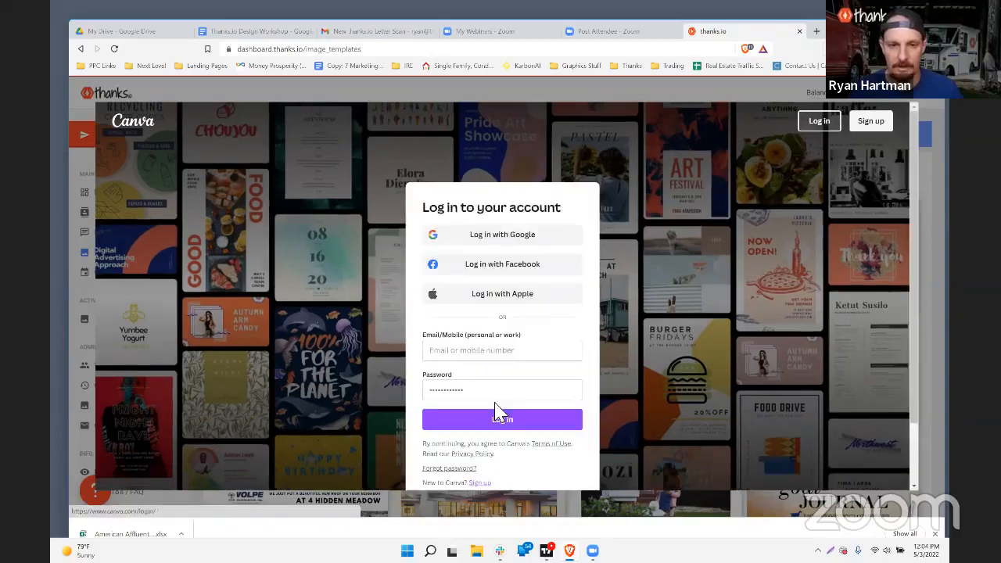
pyautogui.click(482, 268)
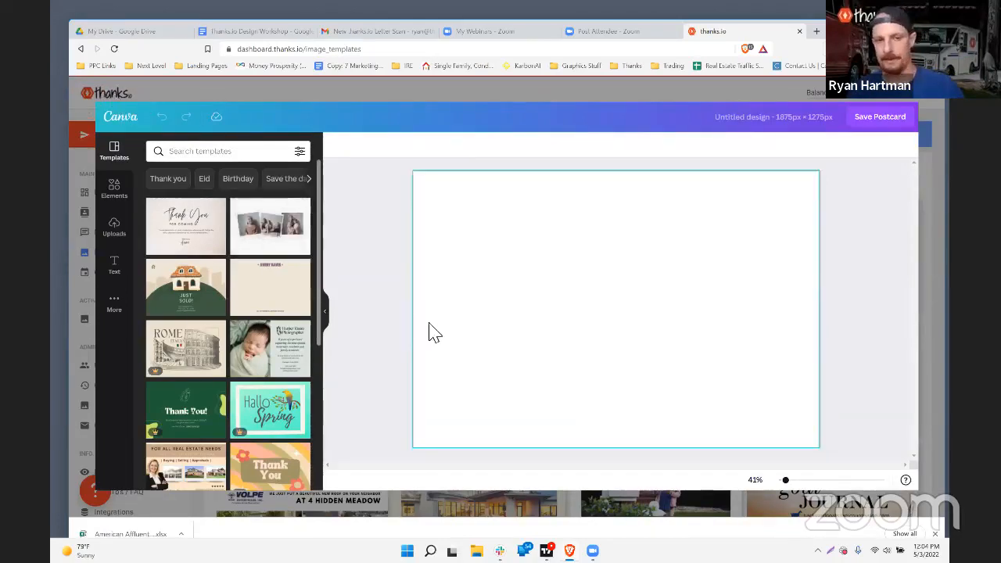
# Step: Search templates for 'real estate' and apply the Just Sold template
pyautogui.scroll(-5, 268, 338)
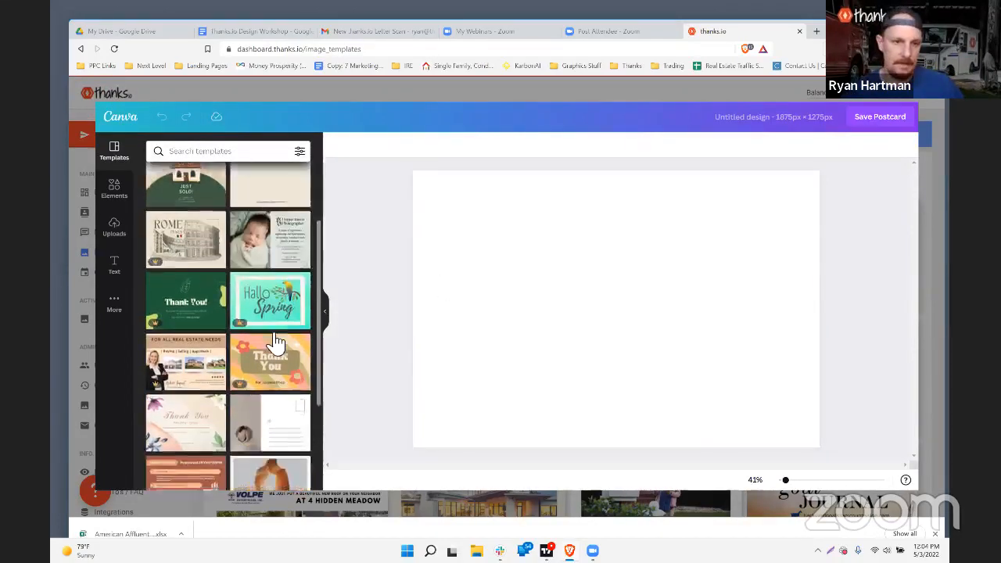
pyautogui.scroll(5, 268, 337)
pyautogui.click(196, 152)
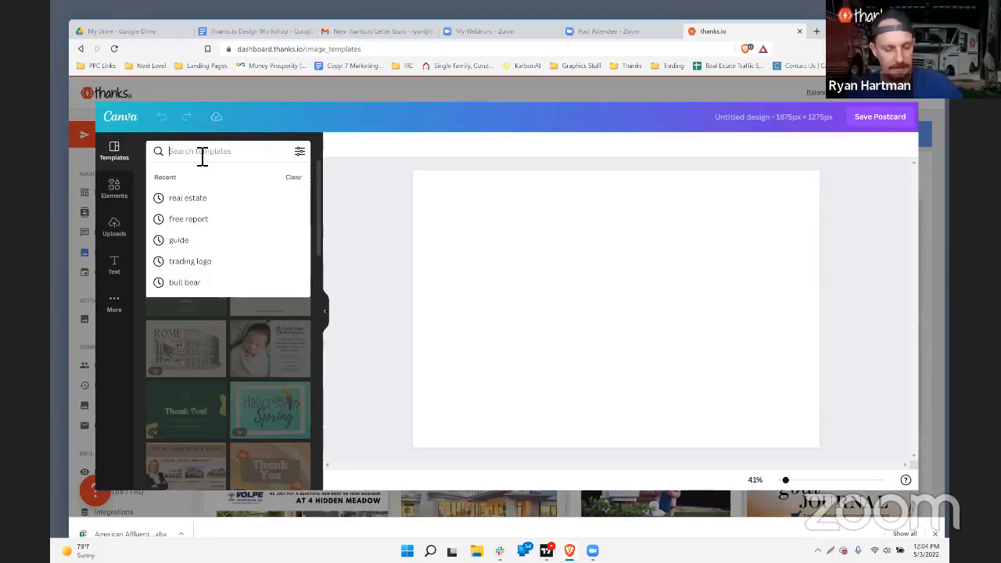
pyautogui.write('real estate')
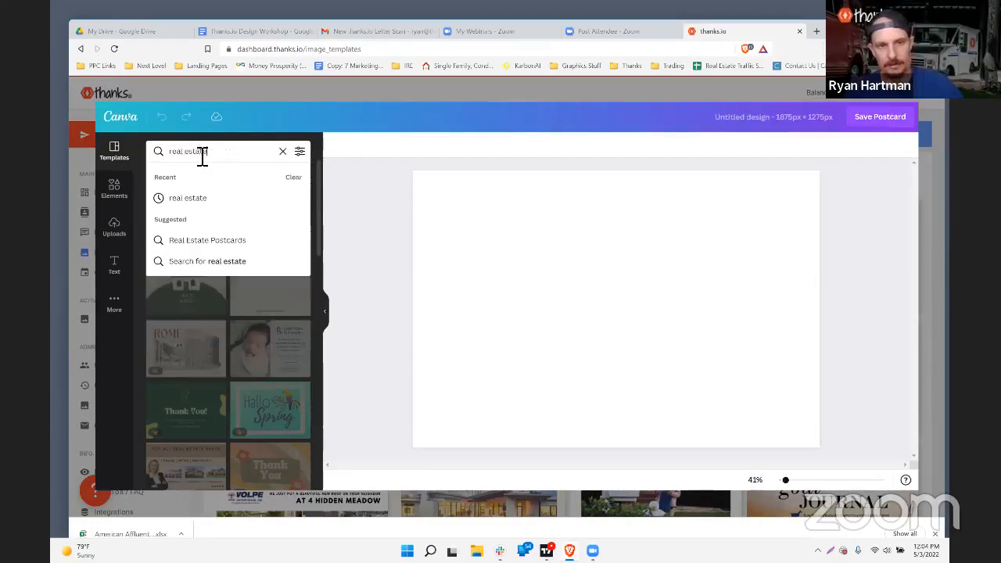
pyautogui.click(194, 201)
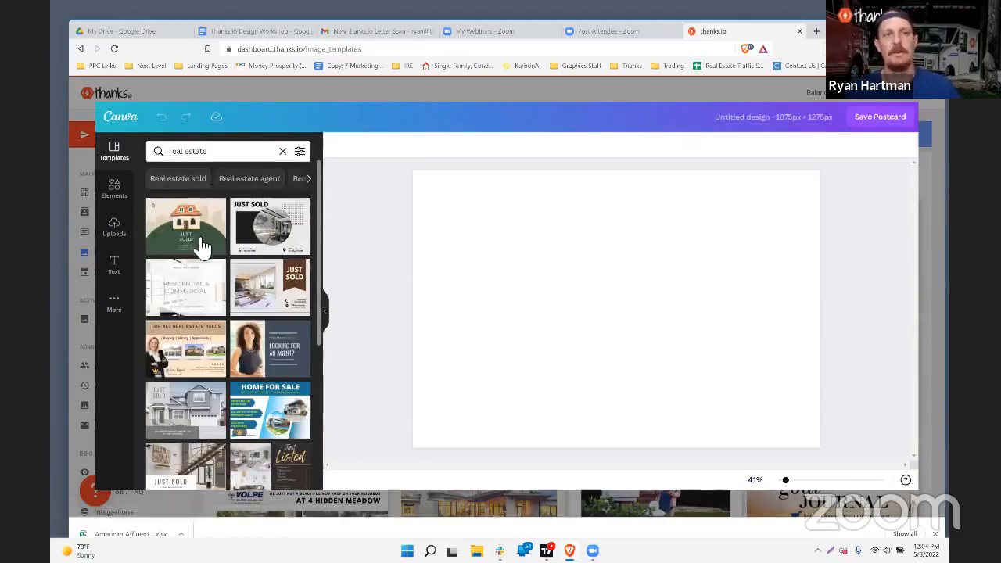
pyautogui.scroll(-10, 243, 260)
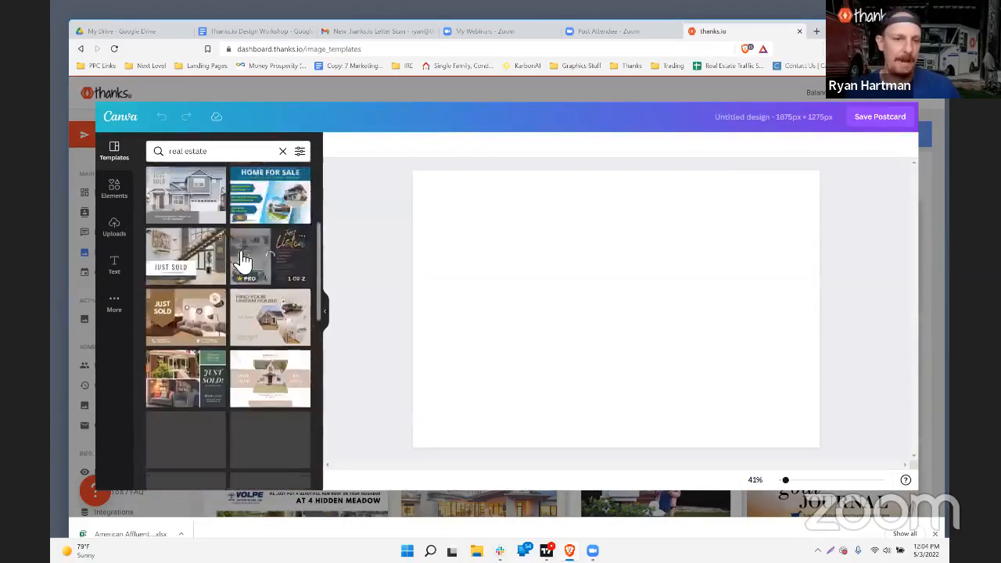
pyautogui.scroll(10, 239, 258)
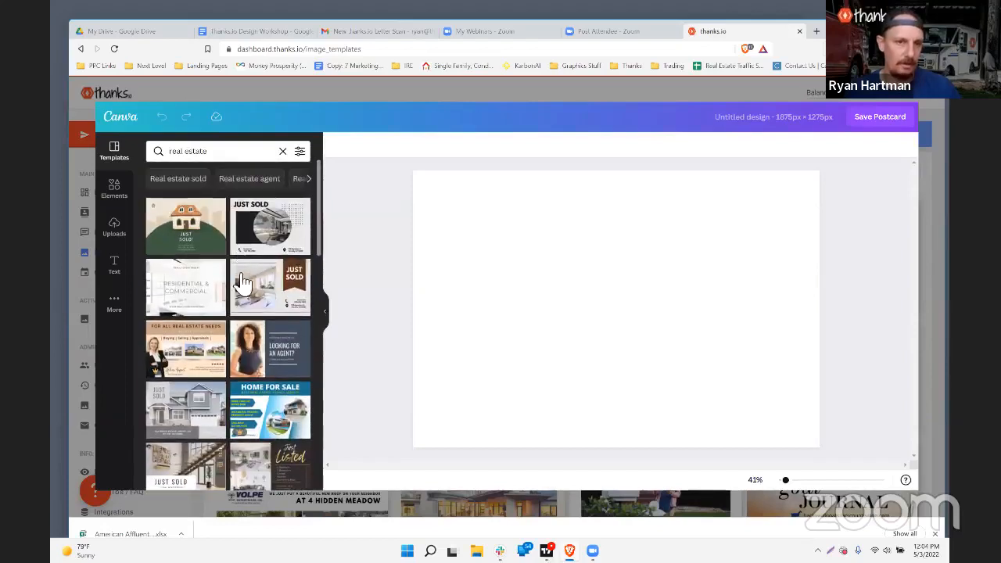
pyautogui.click(266, 229)
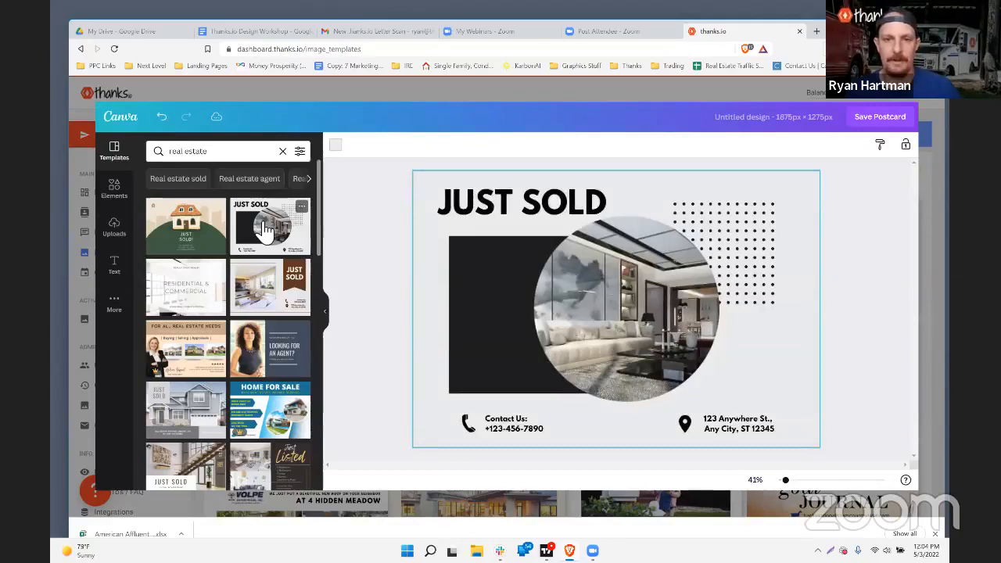
# Step: Select the circular room photo and open Uploads, abandoning a new file upload
pyautogui.click(481, 222)
pyautogui.click(640, 321)
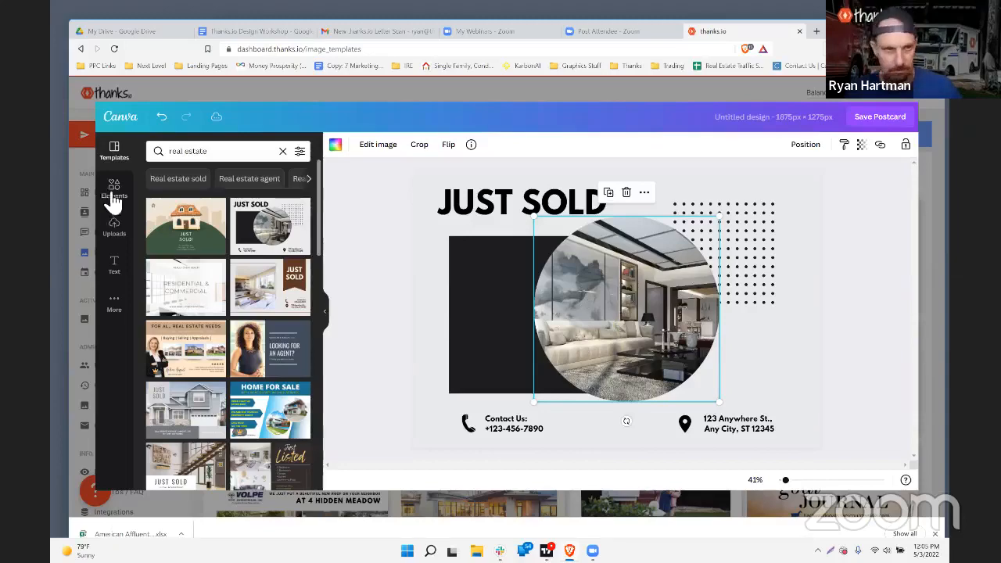
pyautogui.click(115, 227)
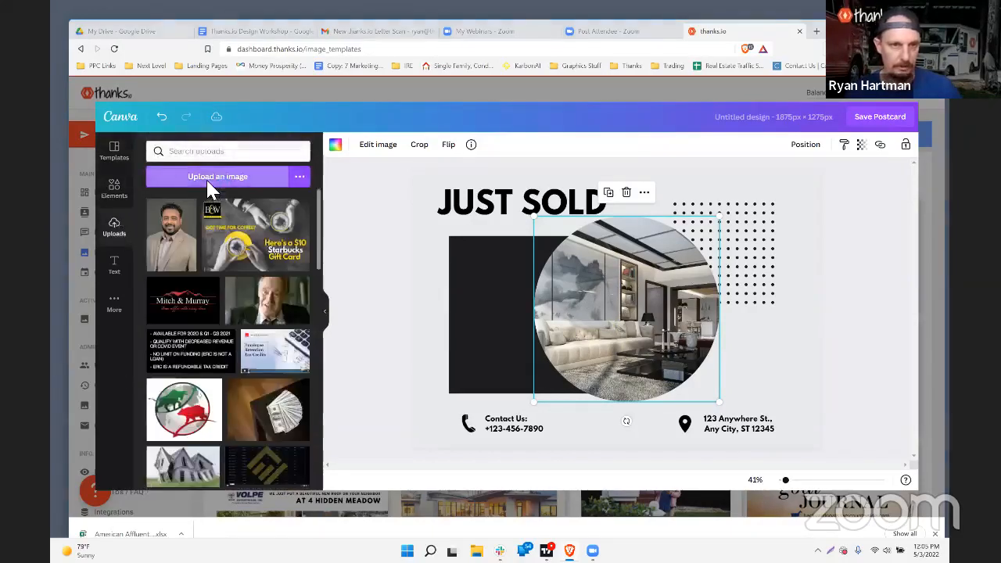
pyautogui.click(210, 192)
pyautogui.click(654, 409)
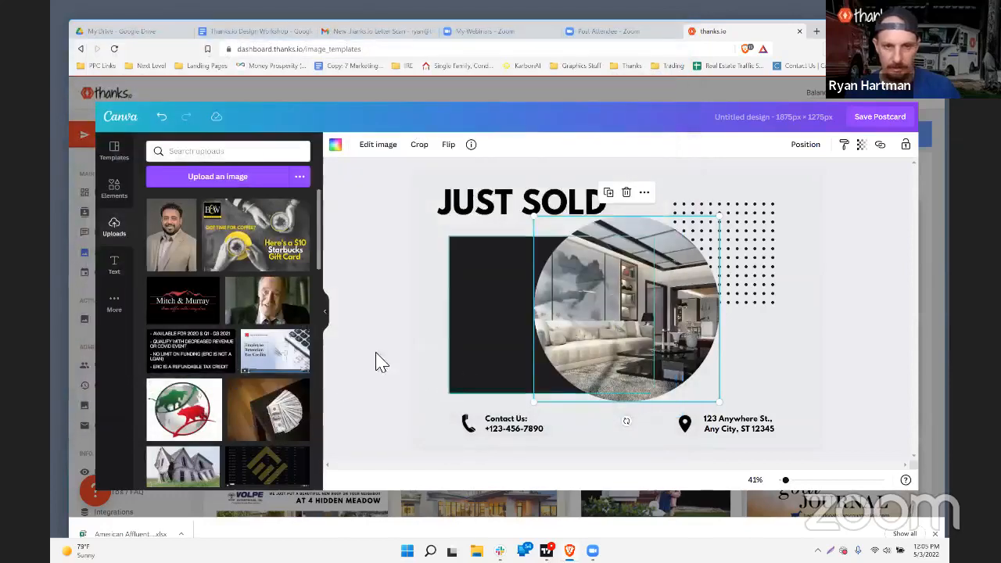
# Step: Swap in the older man's photo, pull it out of the frame, and save to thanks.io
pyautogui.click(268, 313)
pyautogui.moveTo(501, 327); pyautogui.dragTo(521, 307)
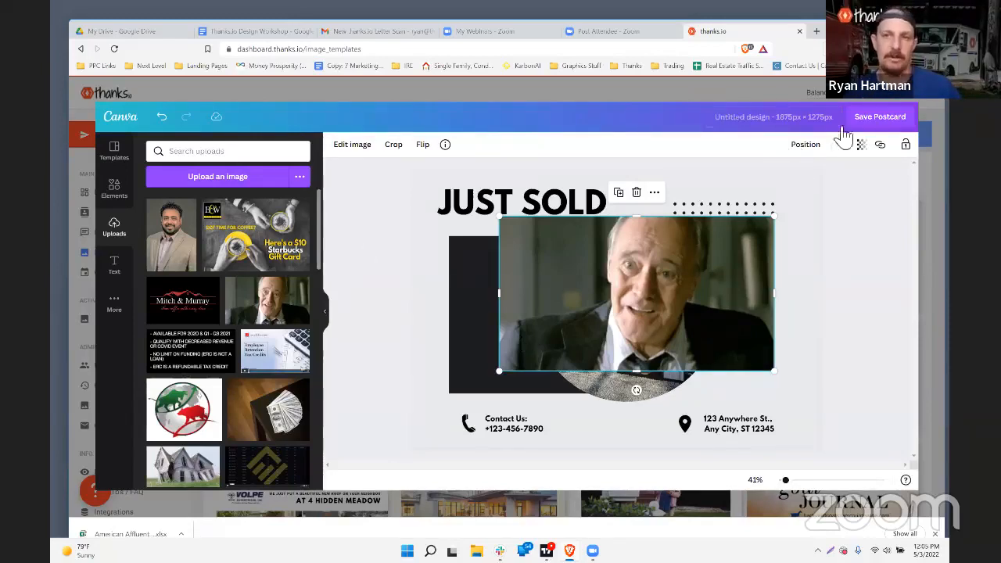
pyautogui.click(890, 121)
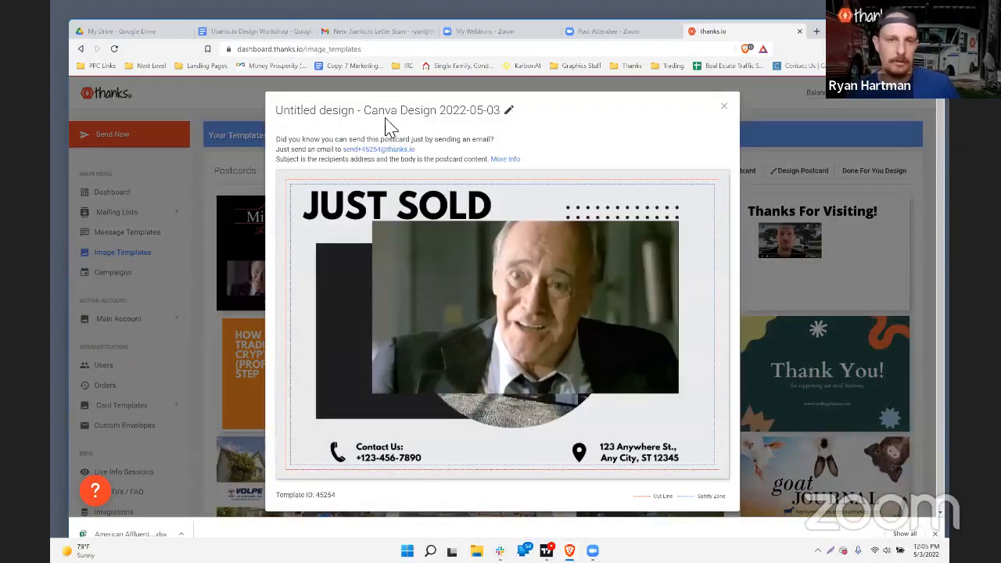
# Step: Rename the Just Sold template to the client's name, save it, and close the preview
pyautogui.click(509, 110)
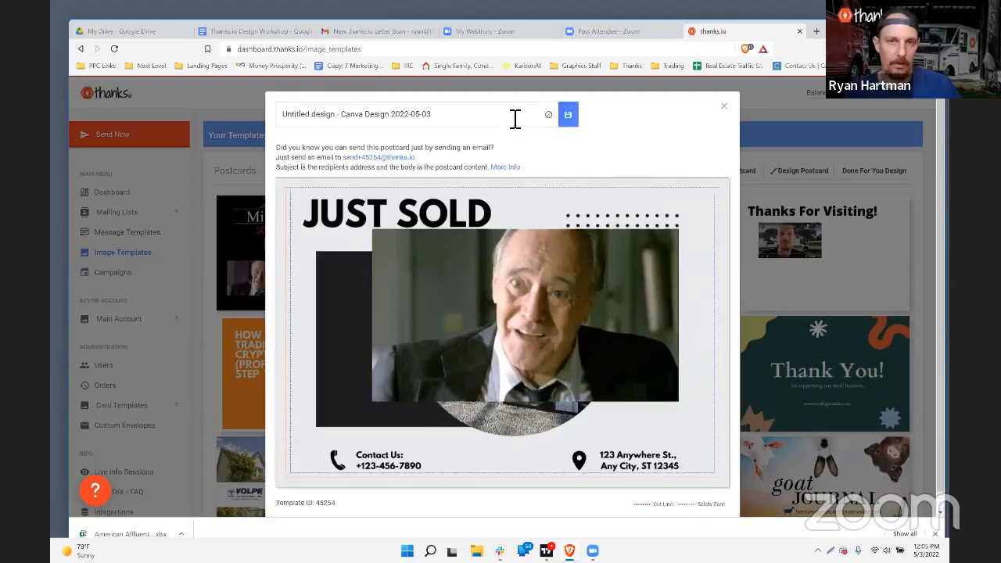
pyautogui.moveTo(525, 118)
pyautogui.mouseDown()
pyautogui.moveTo(270, 122)
pyautogui.moveTo(292, 105)
pyautogui.moveTo(375, 123)
pyautogui.moveTo(273, 105)
pyautogui.mouseUp()
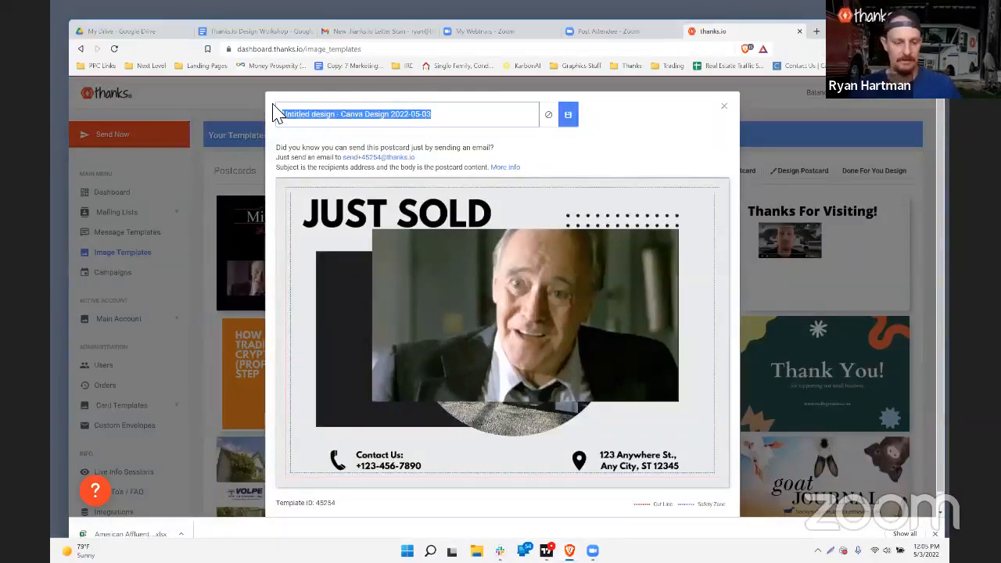
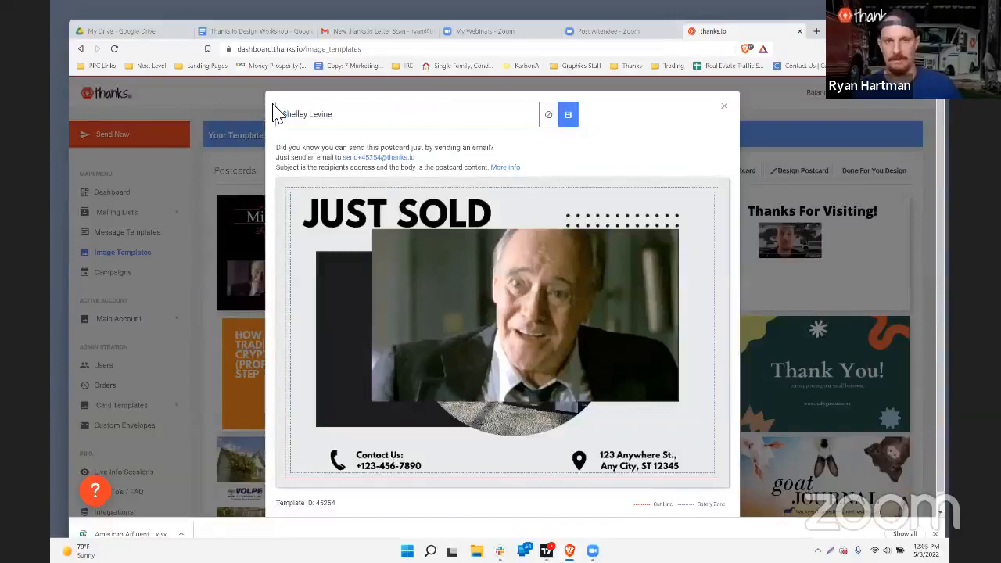
pyautogui.click(568, 116)
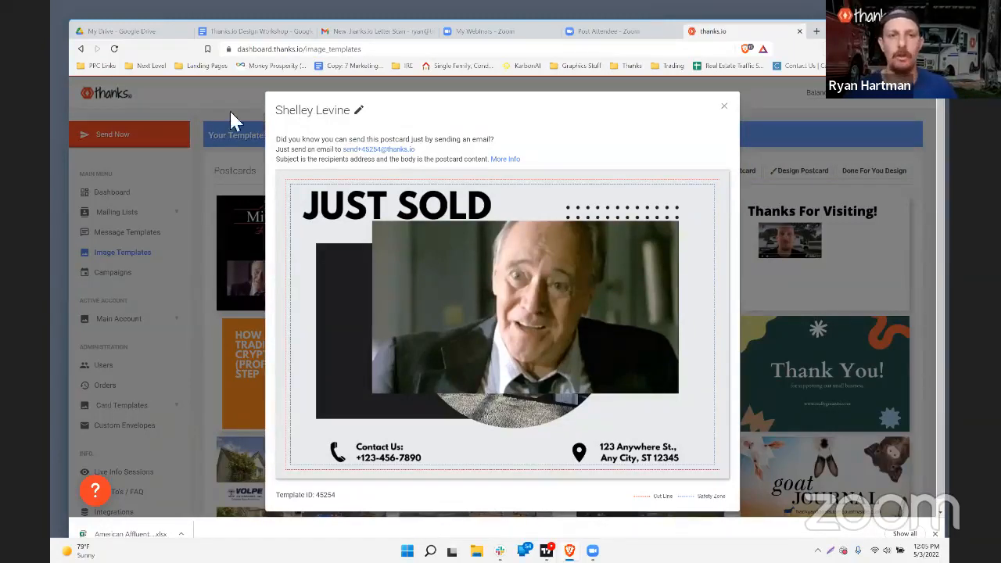
pyautogui.click(372, 111)
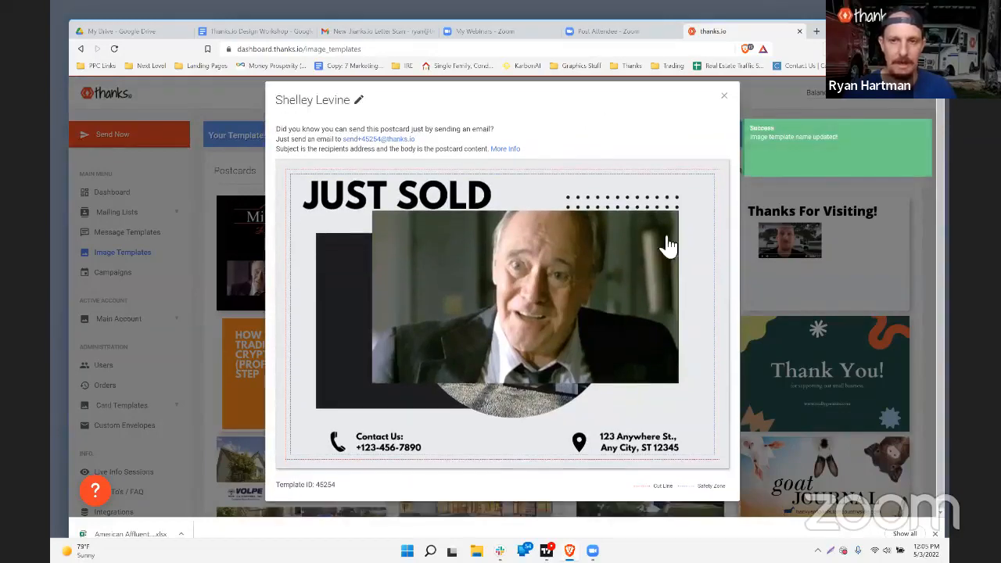
pyautogui.click(726, 107)
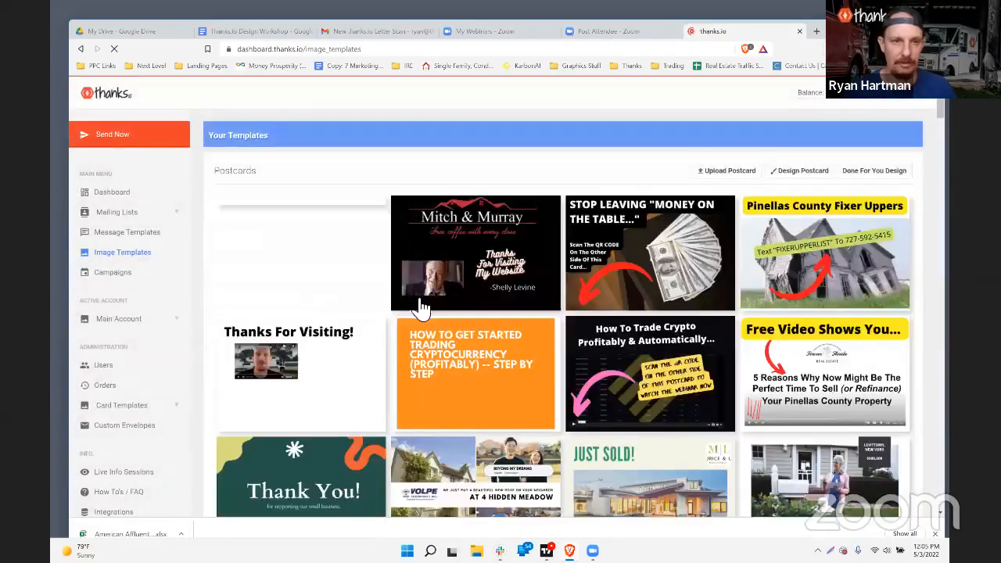
pyautogui.moveTo(302, 253)
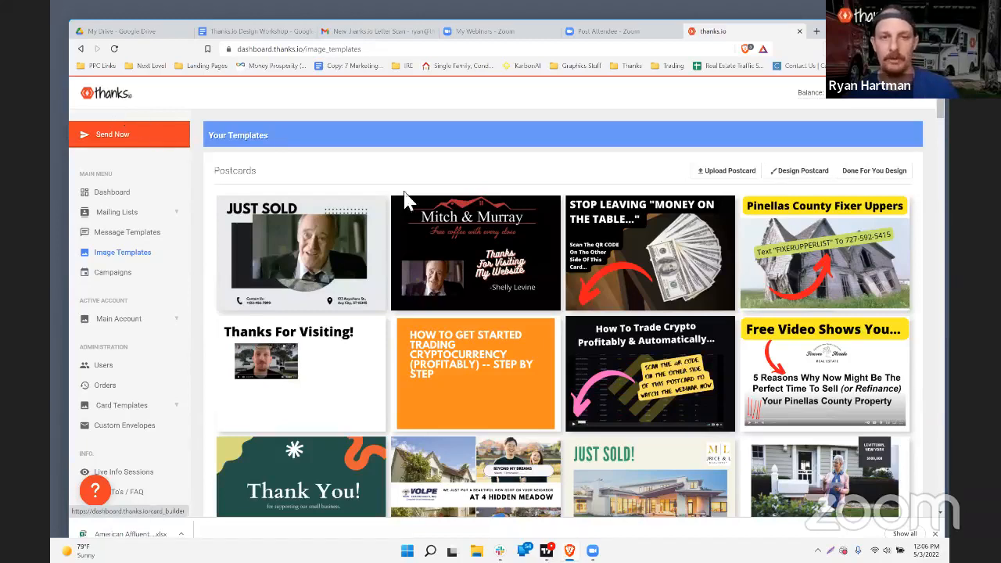
pyautogui.moveTo(490, 250)
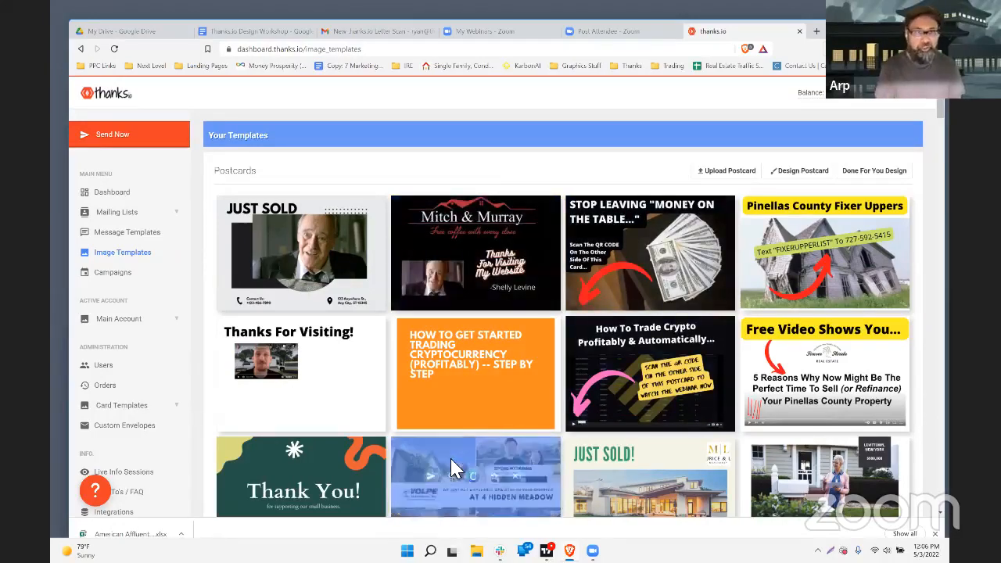
pyautogui.moveTo(434, 416)
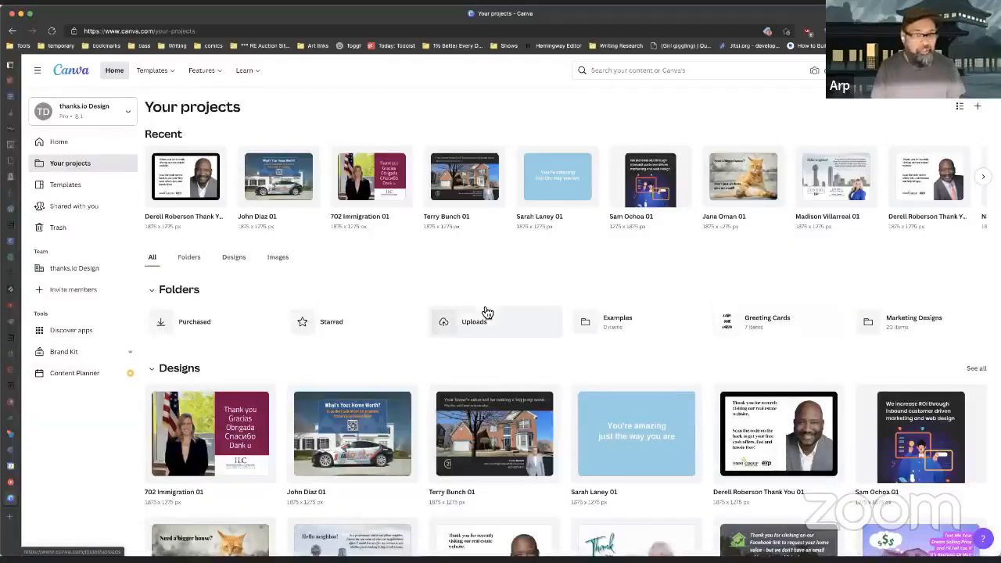
# Step: Browse the 1875 × 1275 px postcards in Your projects, then bring up Create a design
pyautogui.scroll(-2, 486, 313)
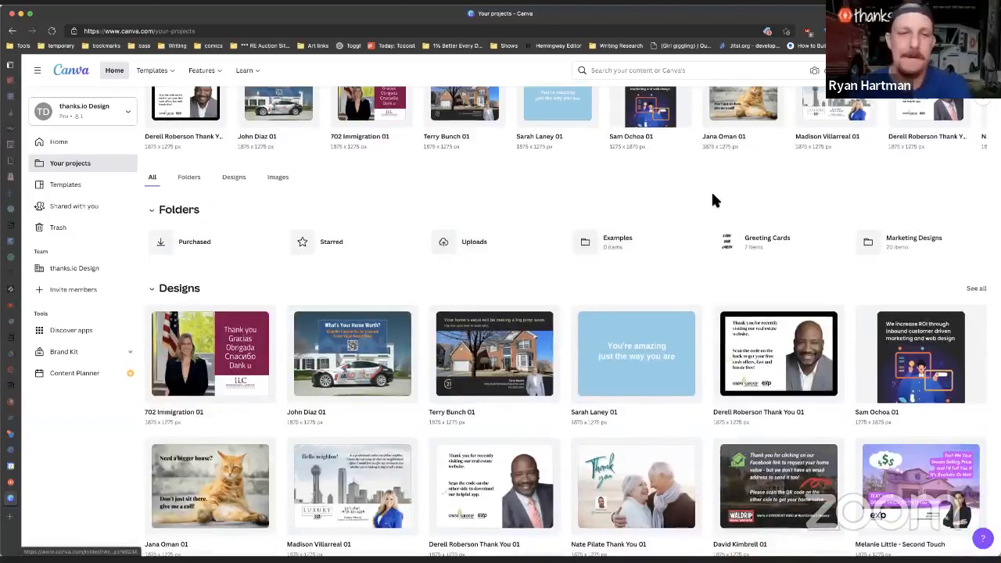
pyautogui.scroll(2, 713, 195)
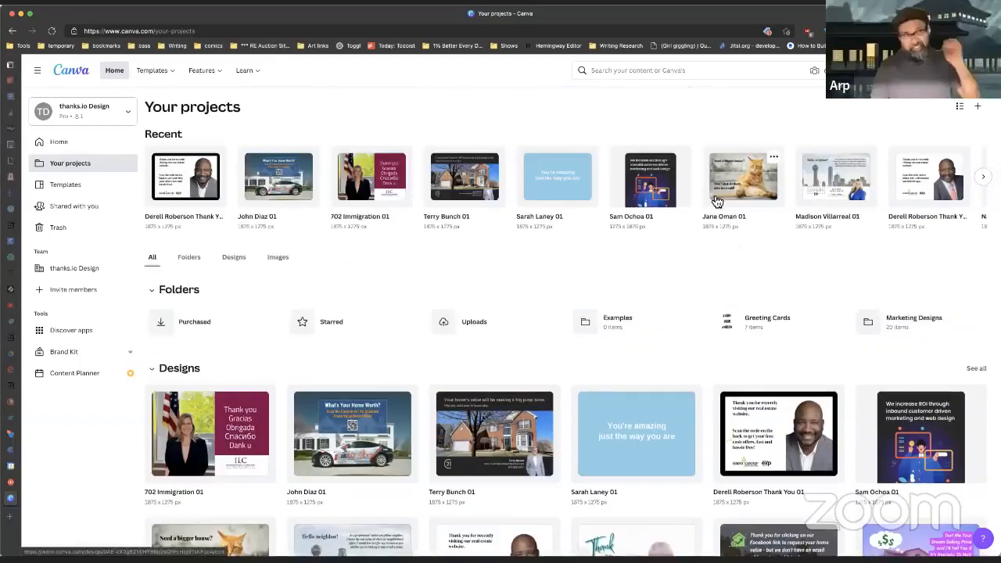
pyautogui.scroll(-1, 708, 291)
pyautogui.scroll(-3, 707, 290)
pyautogui.scroll(-4, 702, 288)
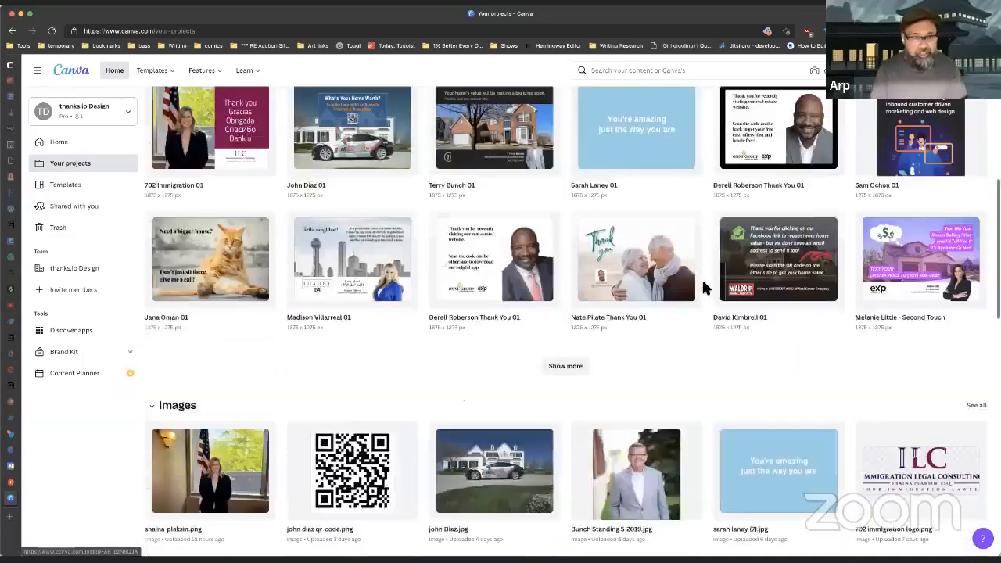
pyautogui.scroll(-4, 701, 288)
pyautogui.scroll(1, 701, 290)
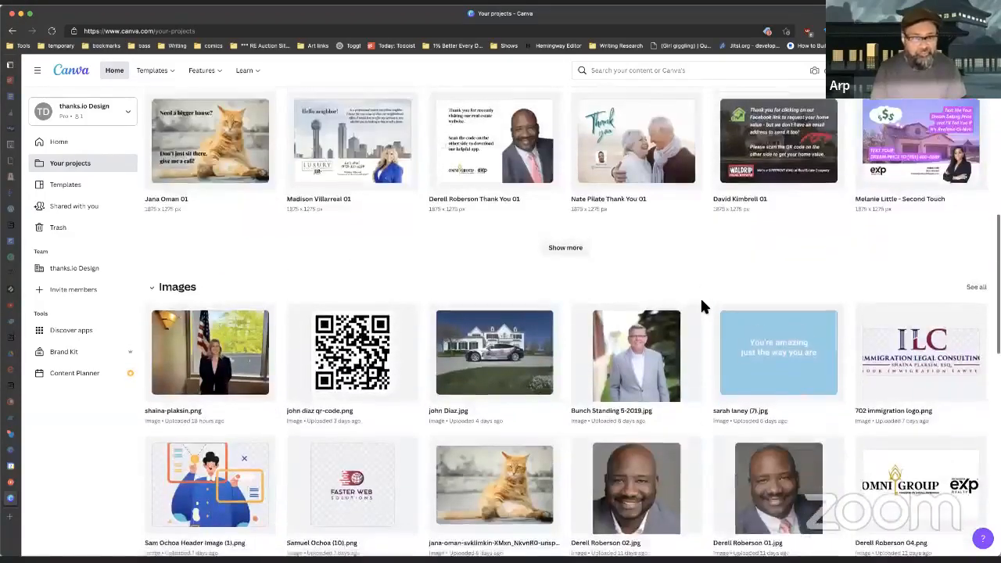
pyautogui.scroll(2, 702, 305)
pyautogui.scroll(3, 702, 307)
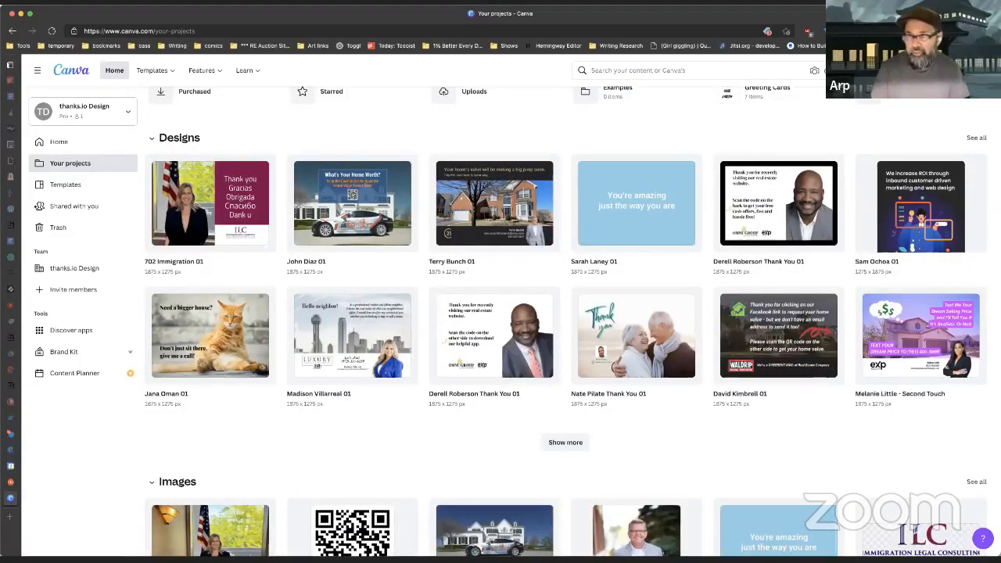
pyautogui.scroll(5, 911, 186)
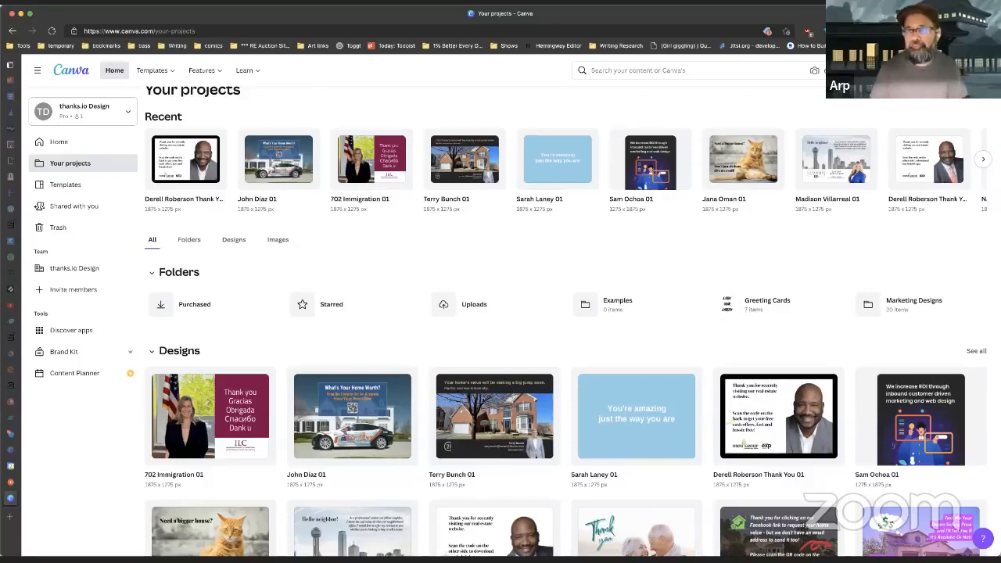
pyautogui.click(923, 71)
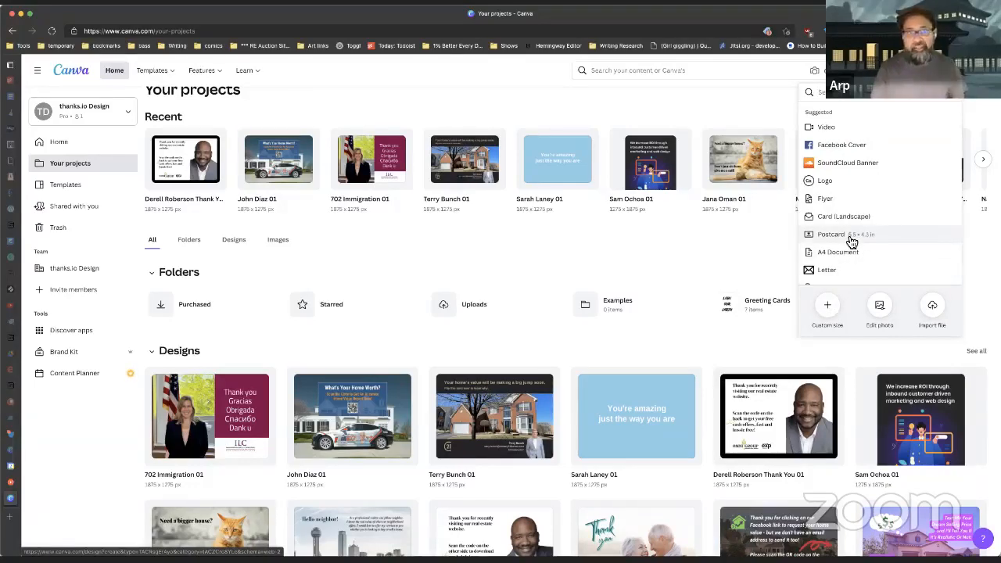
# Step: Create a custom-size design at the recent 1875 × 1275 px size
pyautogui.click(836, 313)
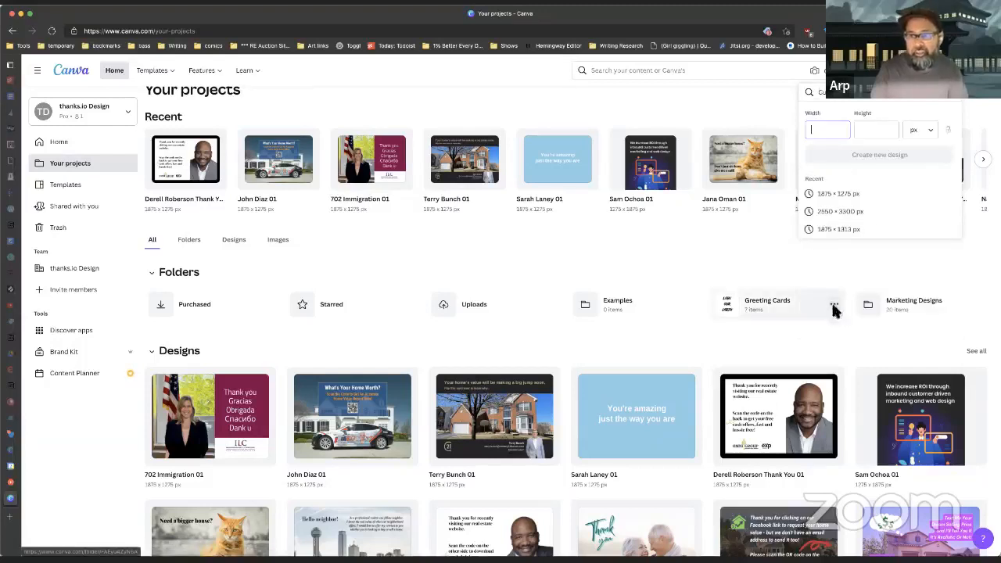
pyautogui.click(849, 196)
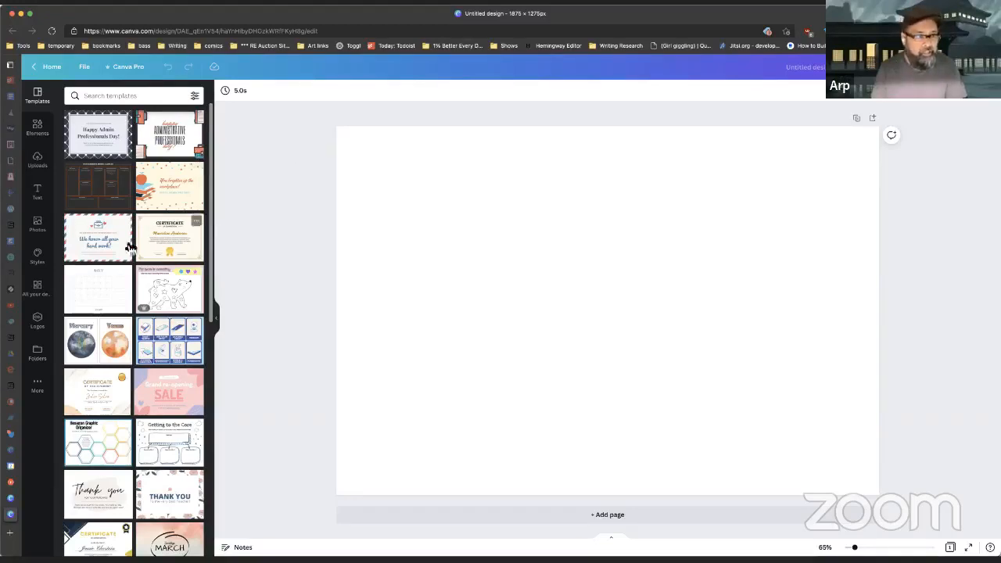
# Step: Switch from Photos to Uploads and search the uploaded images for the eXp logos
pyautogui.click(39, 227)
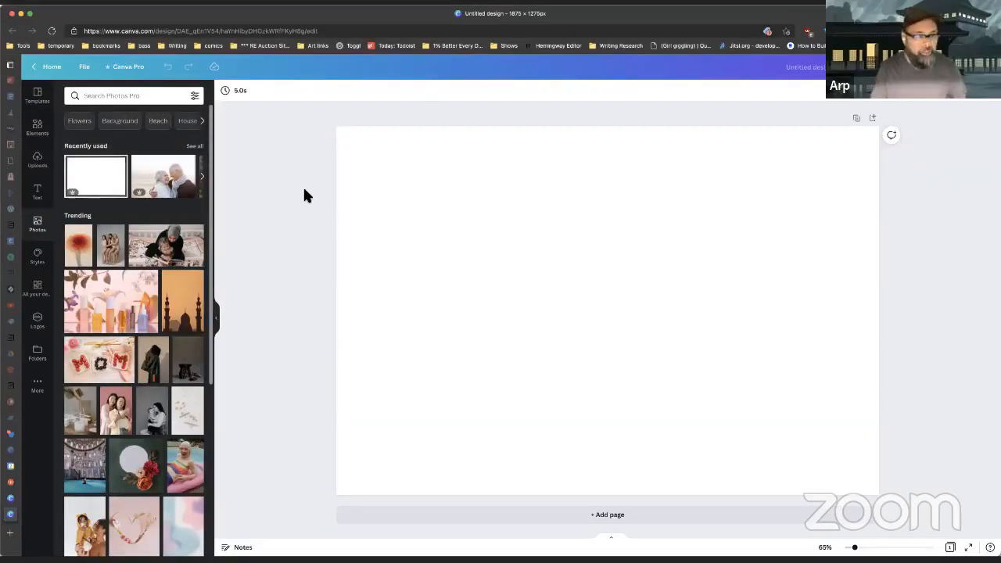
pyautogui.click(39, 164)
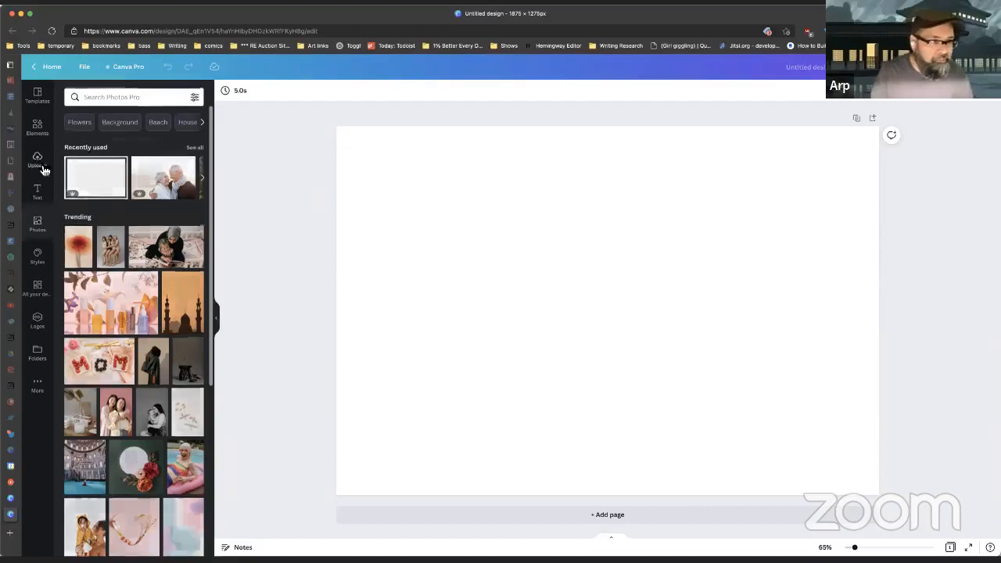
pyautogui.click(155, 94)
pyautogui.write('exp')
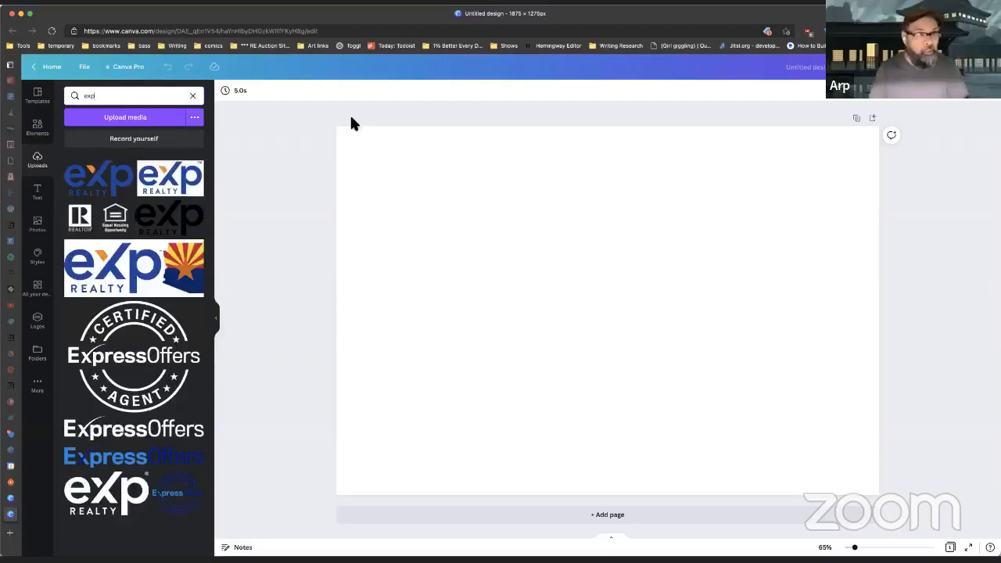
# Step: Add the eXp Realty logo, shrink it, and drop it in the bottom-right corner
pyautogui.click(102, 179)
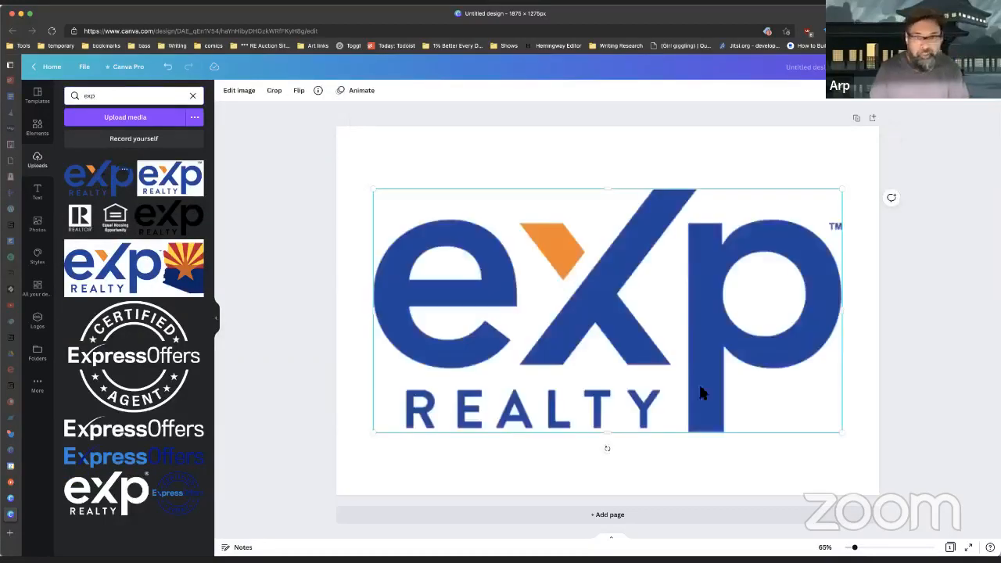
pyautogui.moveTo(381, 192); pyautogui.dragTo(704, 360)
pyautogui.moveTo(799, 412)
pyautogui.mouseDown()
pyautogui.moveTo(812, 442)
pyautogui.moveTo(802, 429)
pyautogui.mouseUp()
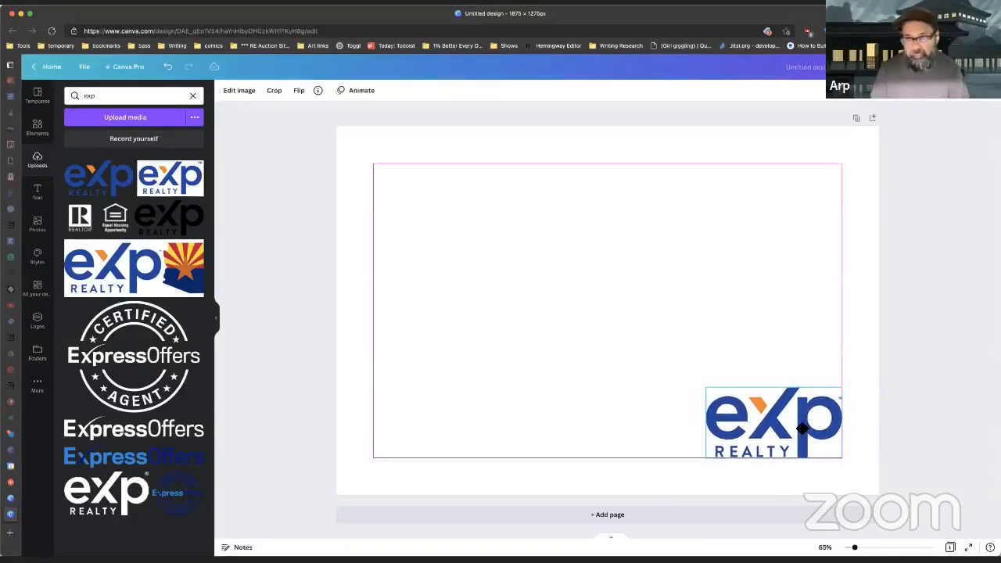
pyautogui.moveTo(803, 429); pyautogui.dragTo(802, 429)
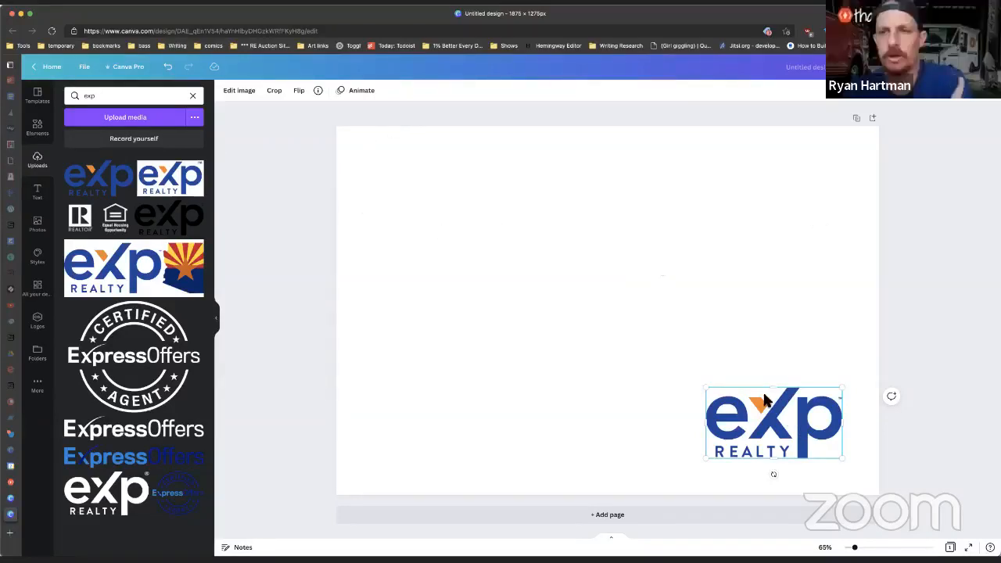
pyautogui.moveTo(821, 427); pyautogui.dragTo(822, 426)
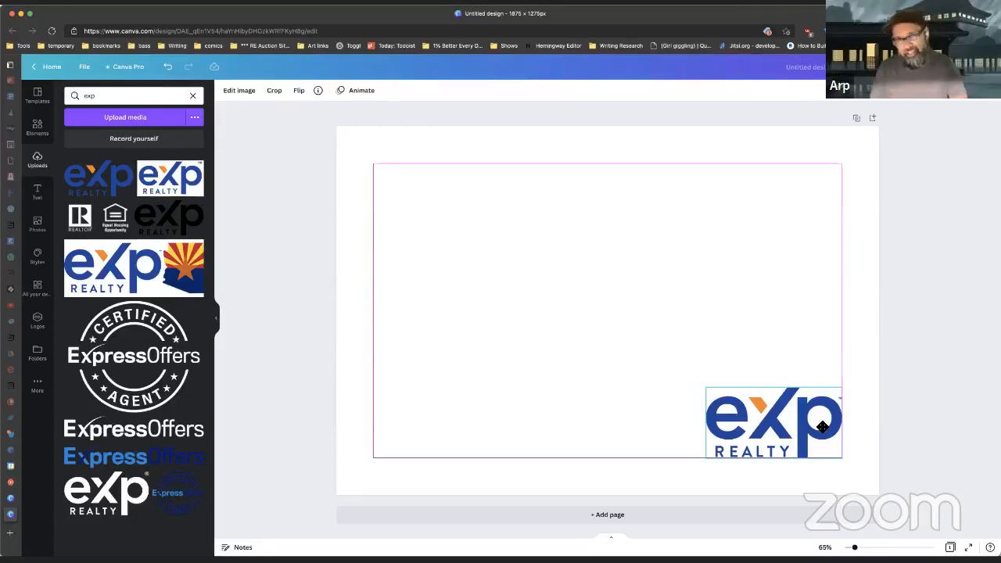
pyautogui.moveTo(822, 426); pyautogui.dragTo(822, 426)
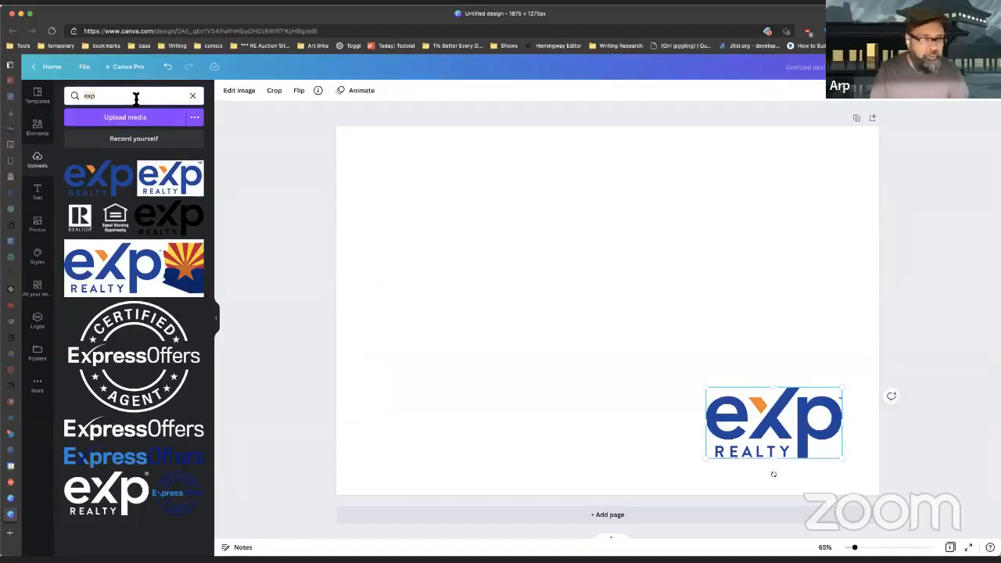
# Step: Search uploads for 'temp' and set the first template image as the page background
pyautogui.click(137, 97)
pyautogui.write('temp')
pyautogui.press('Return')
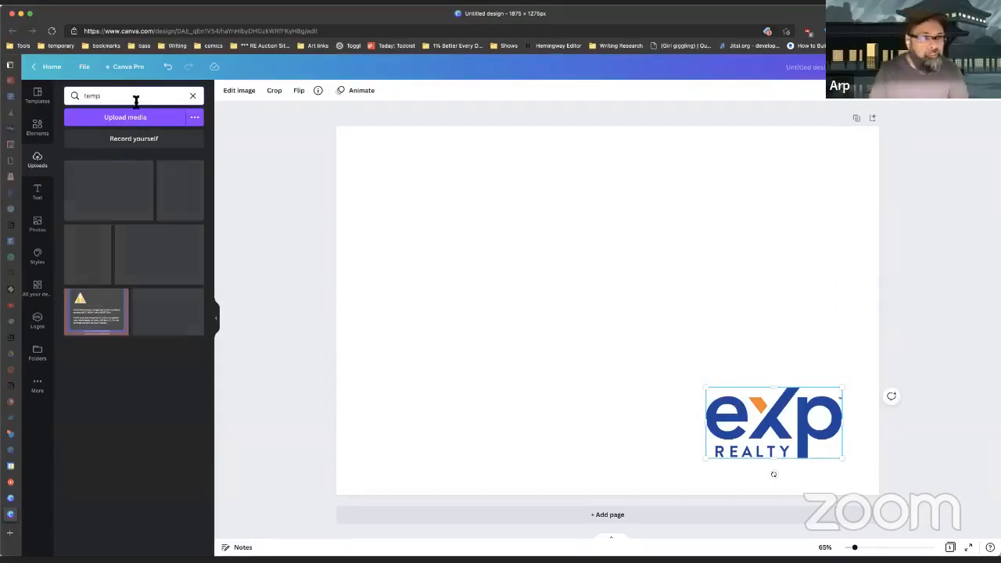
pyautogui.click(107, 206)
pyautogui.rightClick(599, 239)
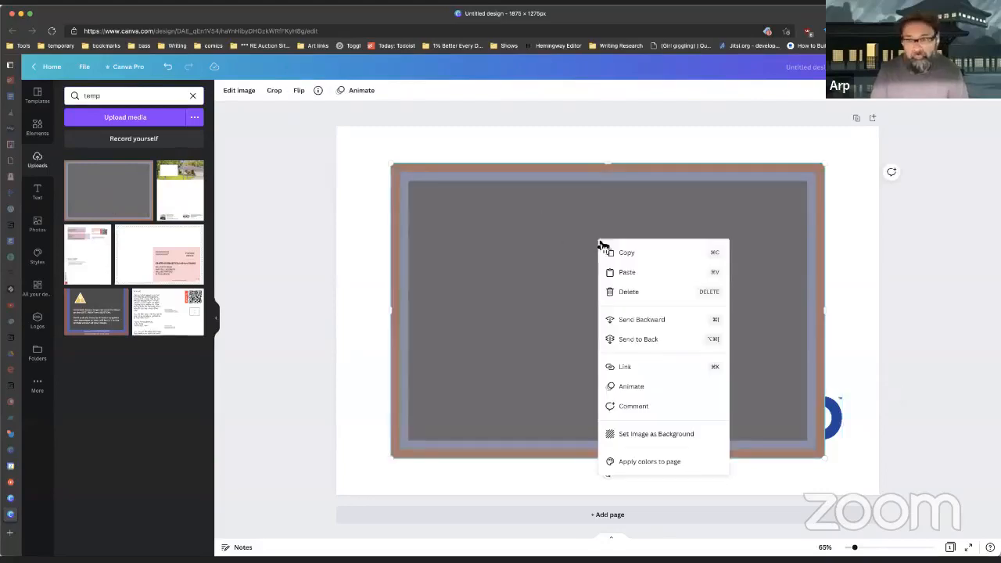
pyautogui.click(671, 435)
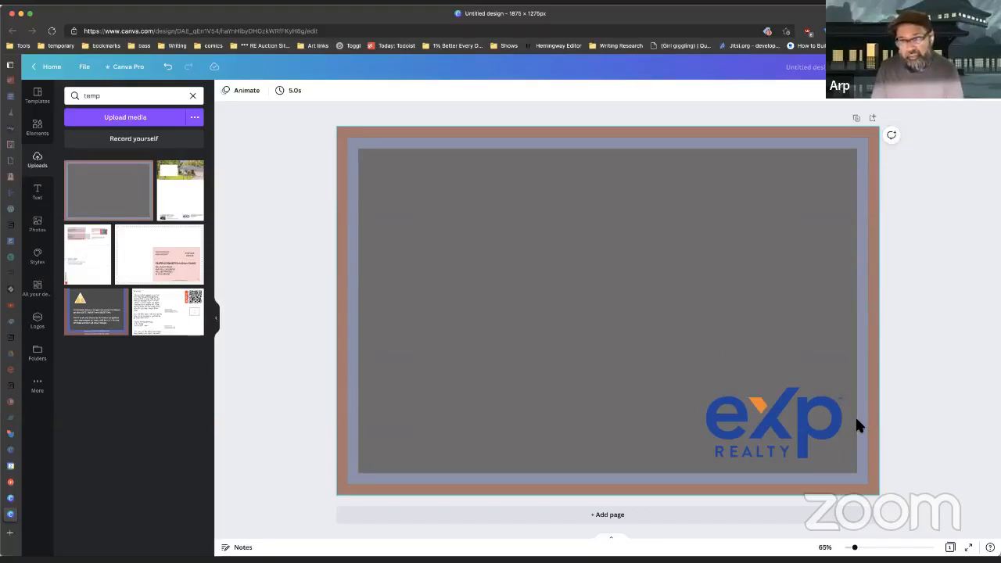
# Step: Nudge the eXp logo into place and detach the gray framed background image
pyautogui.moveTo(784, 421)
pyautogui.mouseDown()
pyautogui.moveTo(761, 422)
pyautogui.moveTo(786, 425)
pyautogui.mouseUp()
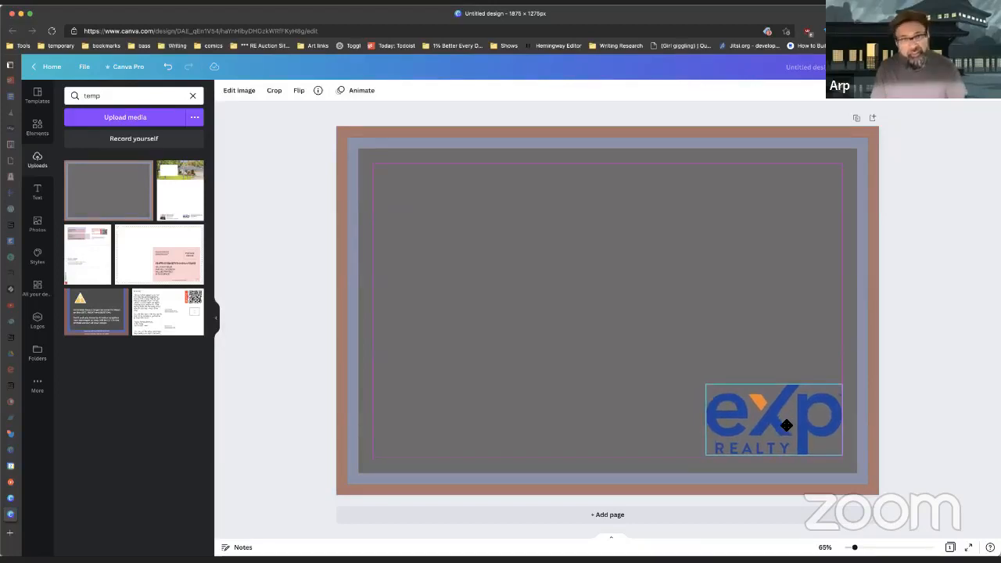
pyautogui.moveTo(786, 425)
pyautogui.mouseDown()
pyautogui.moveTo(798, 423)
pyautogui.moveTo(784, 423)
pyautogui.mouseUp()
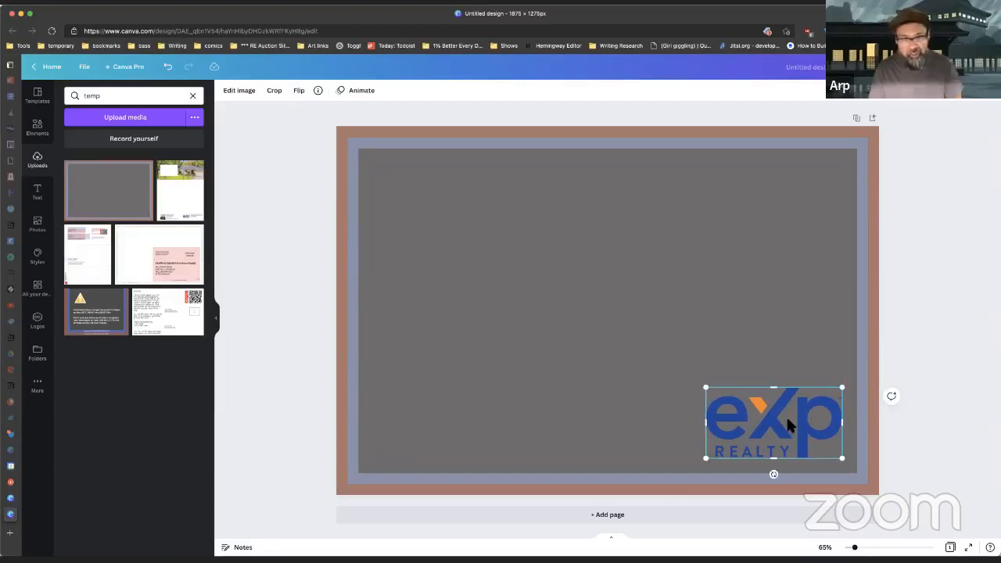
pyautogui.click(813, 188)
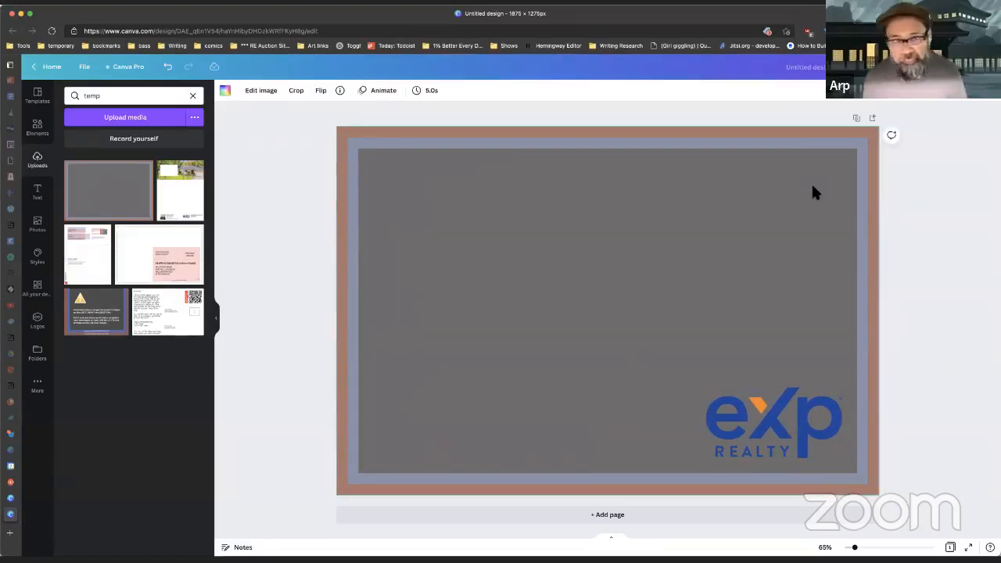
pyautogui.rightClick(812, 189)
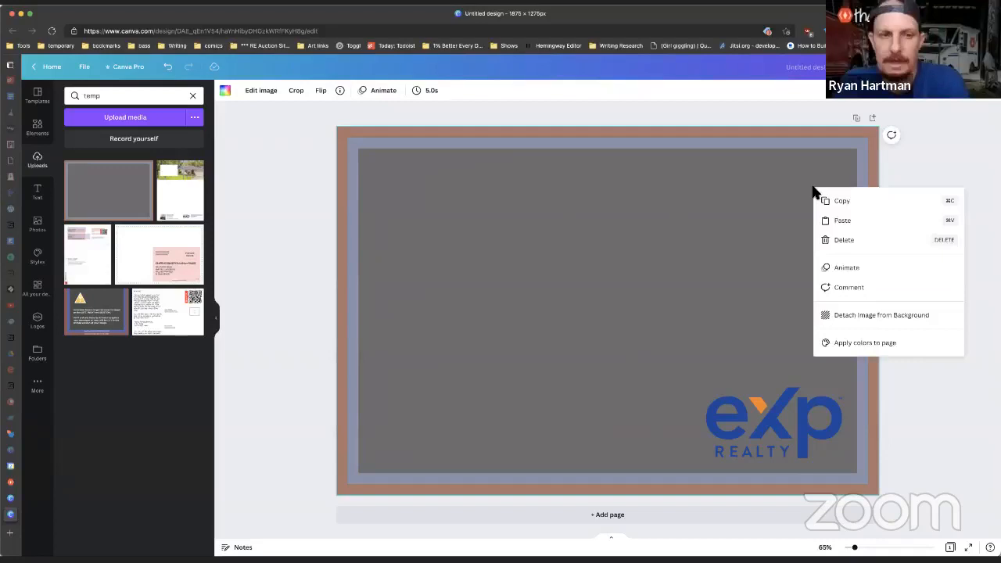
pyautogui.click(874, 318)
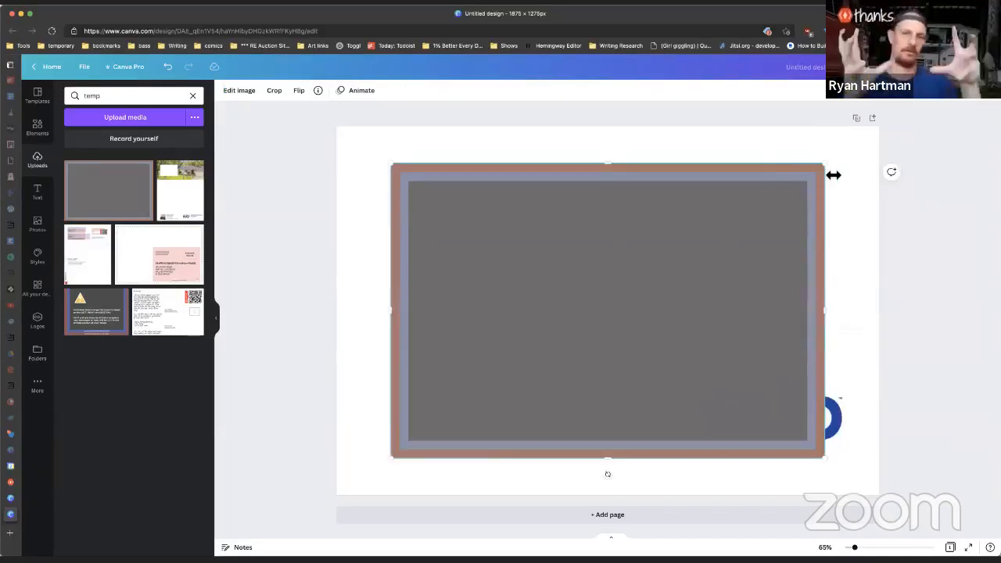
# Step: Delete the gray background image, realign the eXp logo at lower right, and show the Text panel
pyautogui.press('Delete')
pyautogui.moveTo(786, 412); pyautogui.dragTo(617, 305)
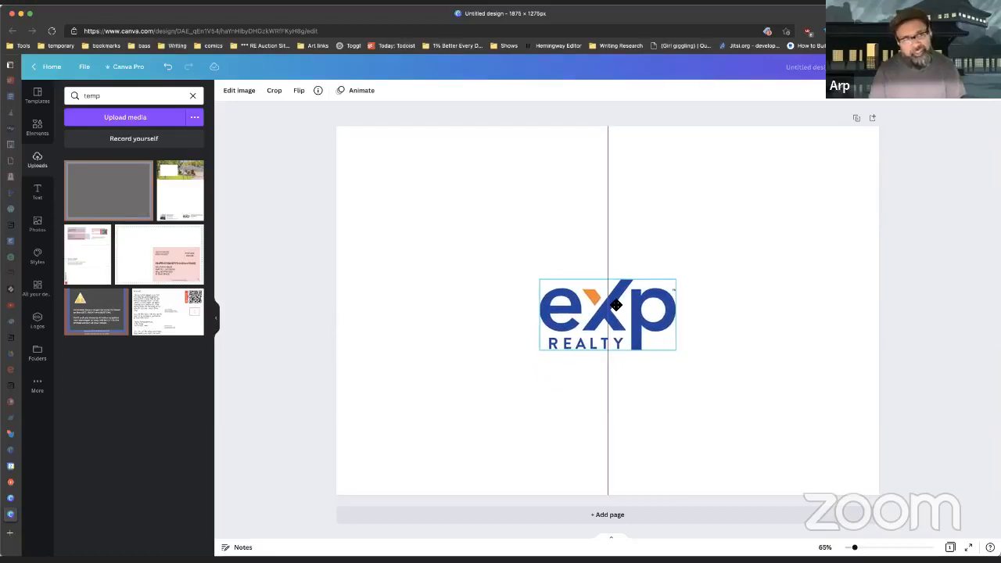
pyautogui.moveTo(617, 305); pyautogui.dragTo(791, 415)
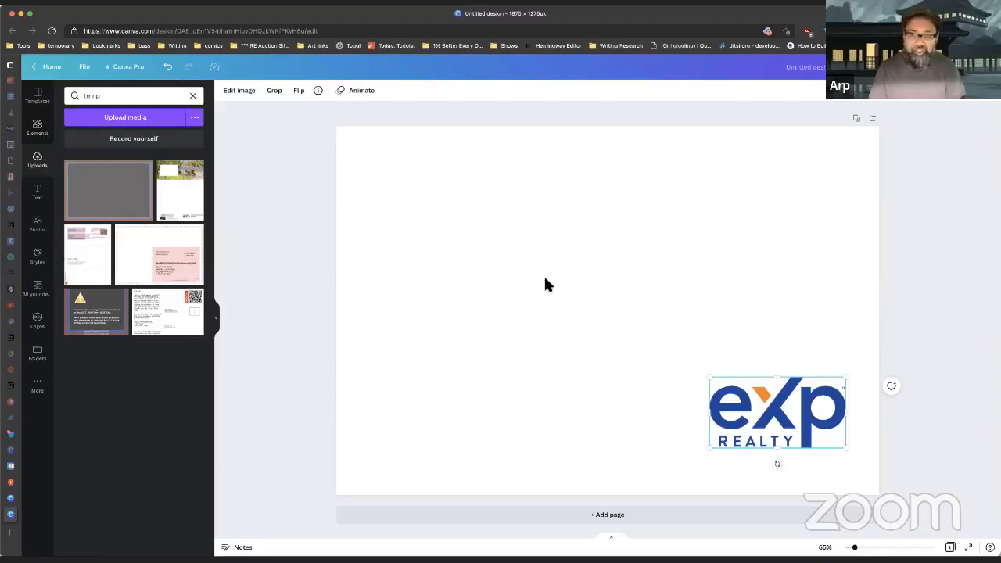
pyautogui.click(38, 193)
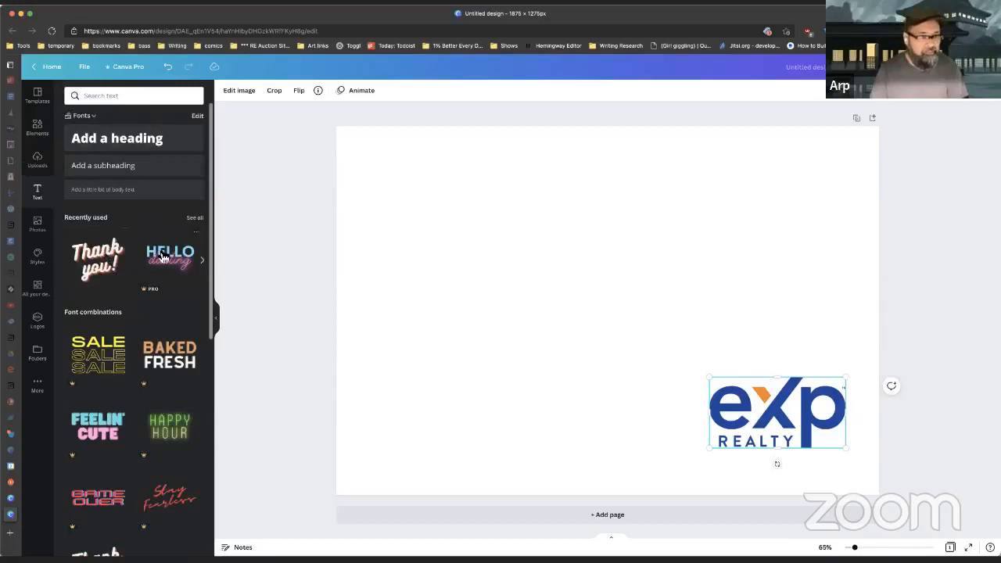
# Step: Try a HELLO darling text combo, then delete it, and nudge the eXp logo slightly left
pyautogui.click(168, 254)
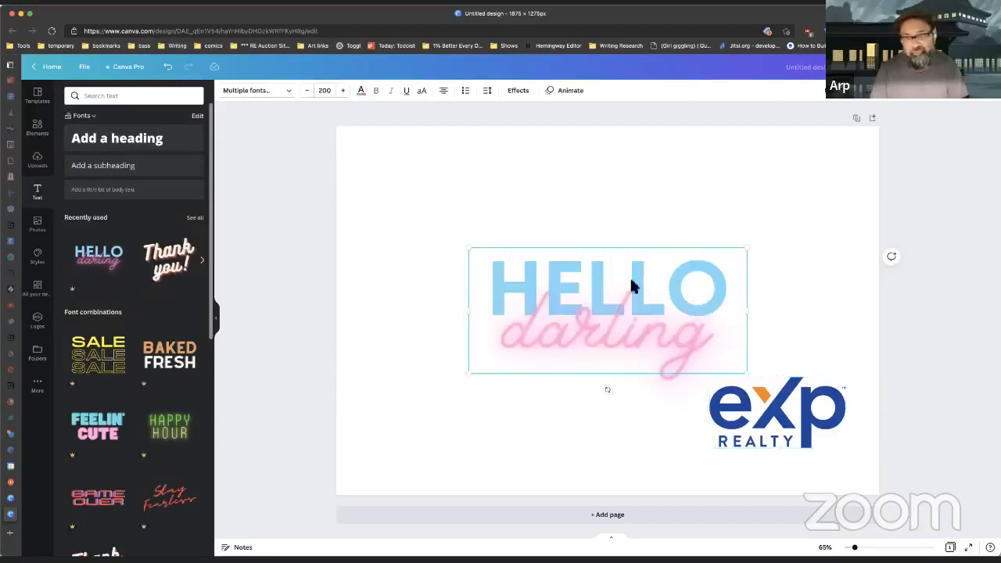
pyautogui.moveTo(617, 312); pyautogui.dragTo(691, 224)
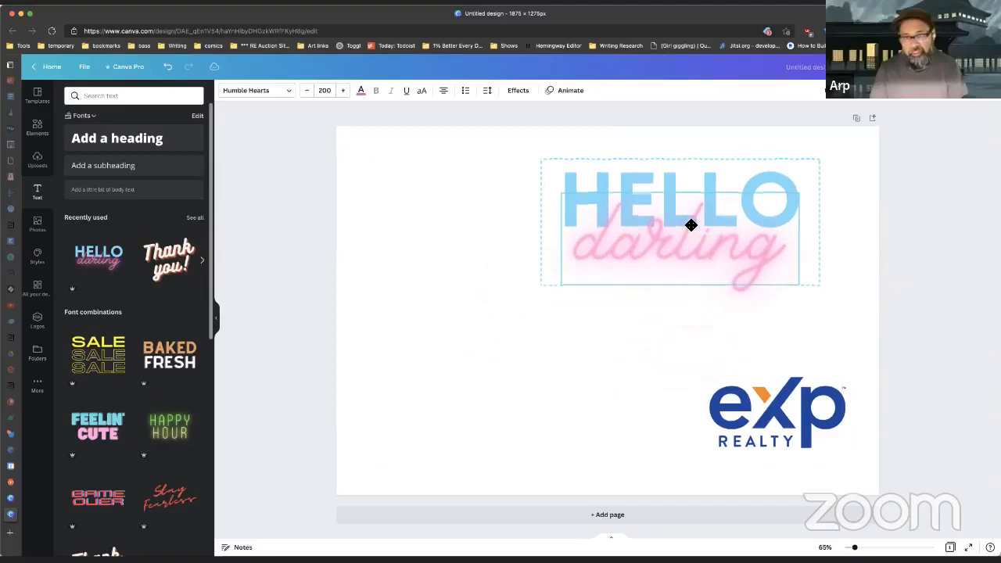
pyautogui.click(804, 421)
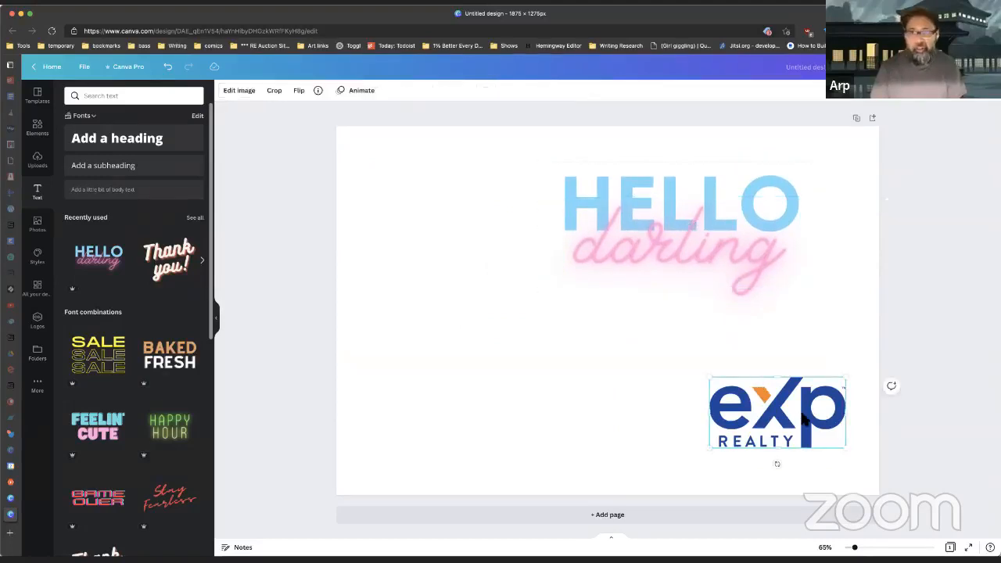
pyautogui.moveTo(803, 420)
pyautogui.mouseDown()
pyautogui.moveTo(704, 414)
pyautogui.moveTo(464, 233)
pyautogui.moveTo(474, 224)
pyautogui.moveTo(779, 431)
pyautogui.moveTo(792, 426)
pyautogui.mouseUp()
pyautogui.doubleClick(697, 204)
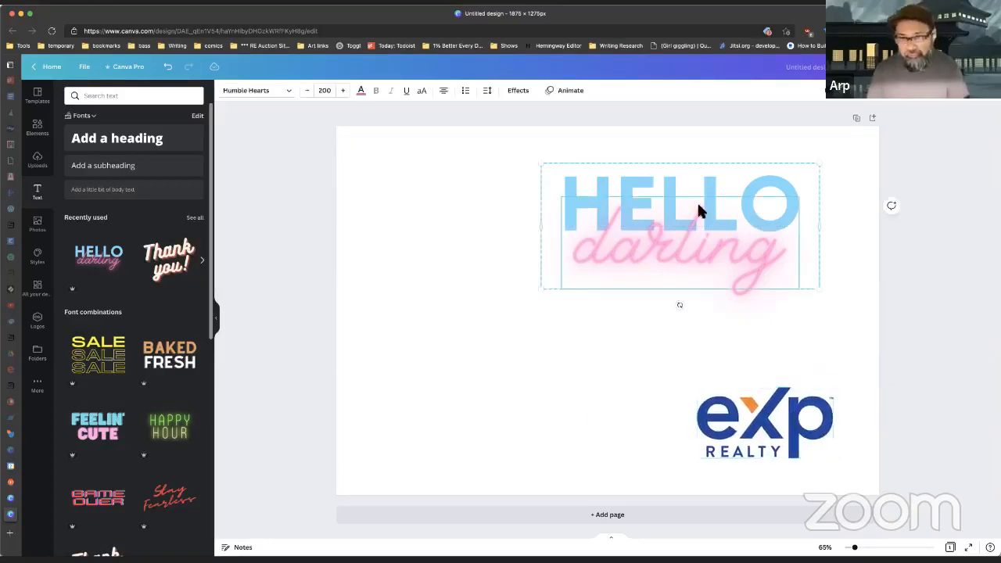
pyautogui.press('Delete')
pyautogui.press('Delete')
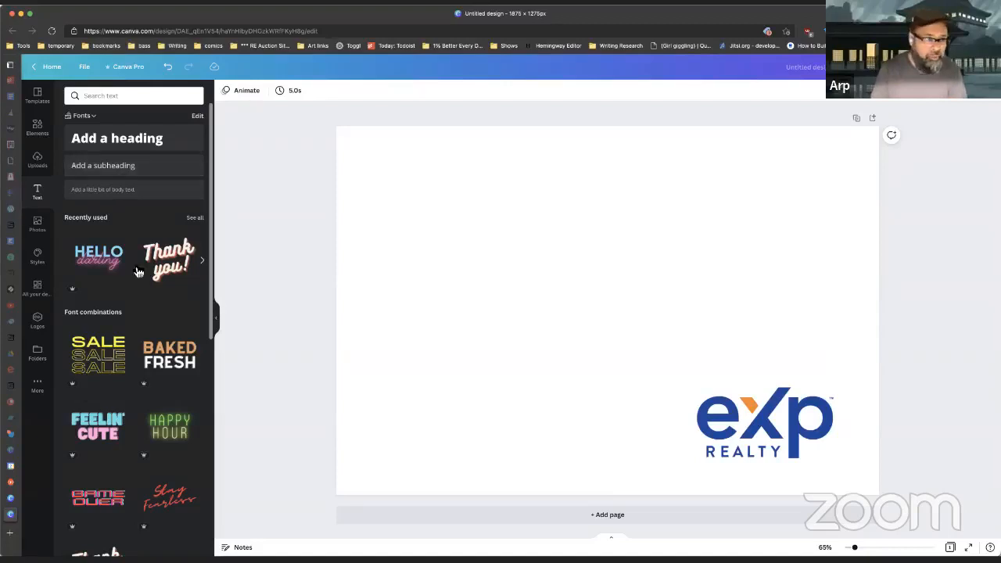
# Step: Add the stock photo of a woman holding a cassette player and drag it left of the eXp logo
pyautogui.click(39, 227)
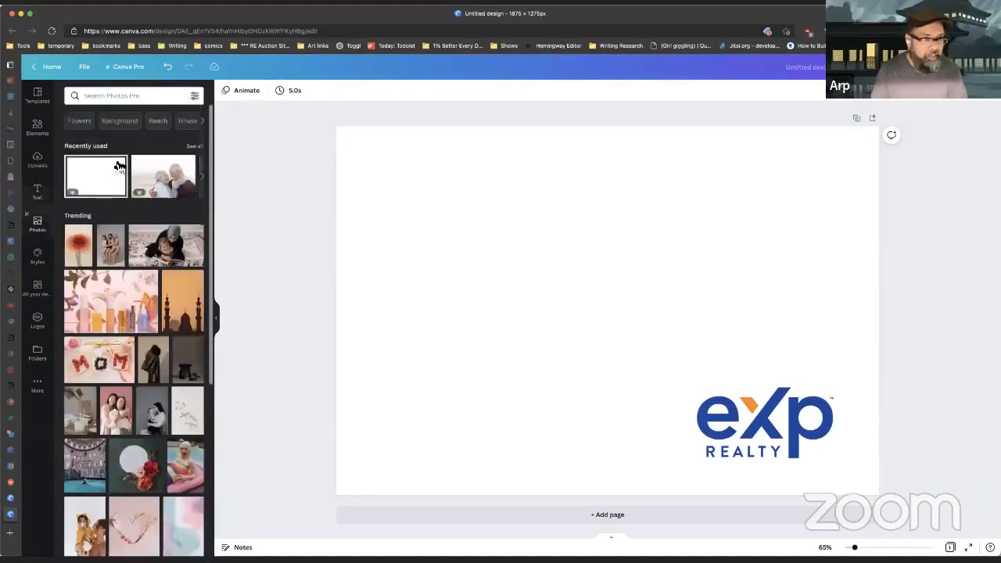
pyautogui.scroll(-10, 168, 364)
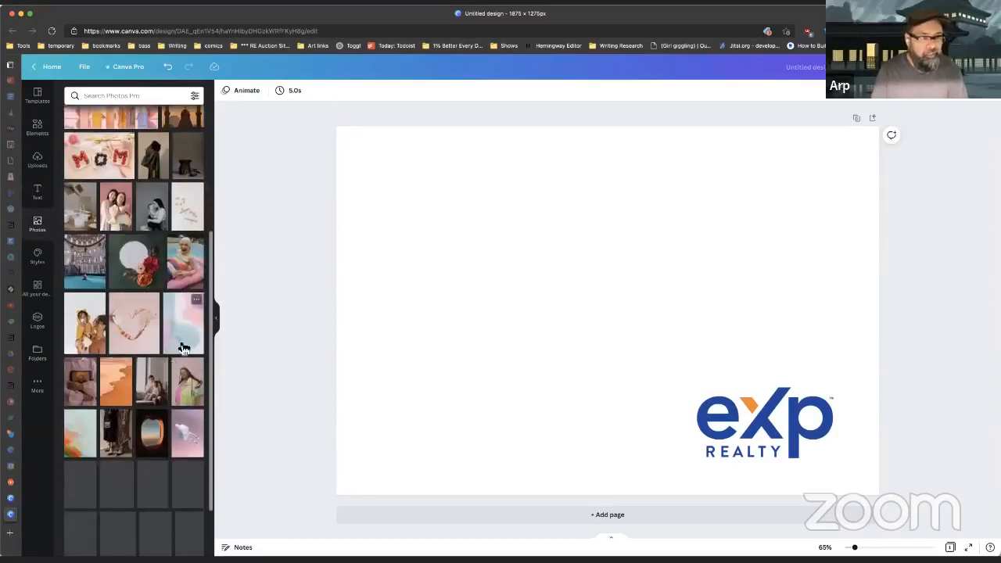
pyautogui.scroll(-4, 133, 356)
pyautogui.scroll(-5, 129, 361)
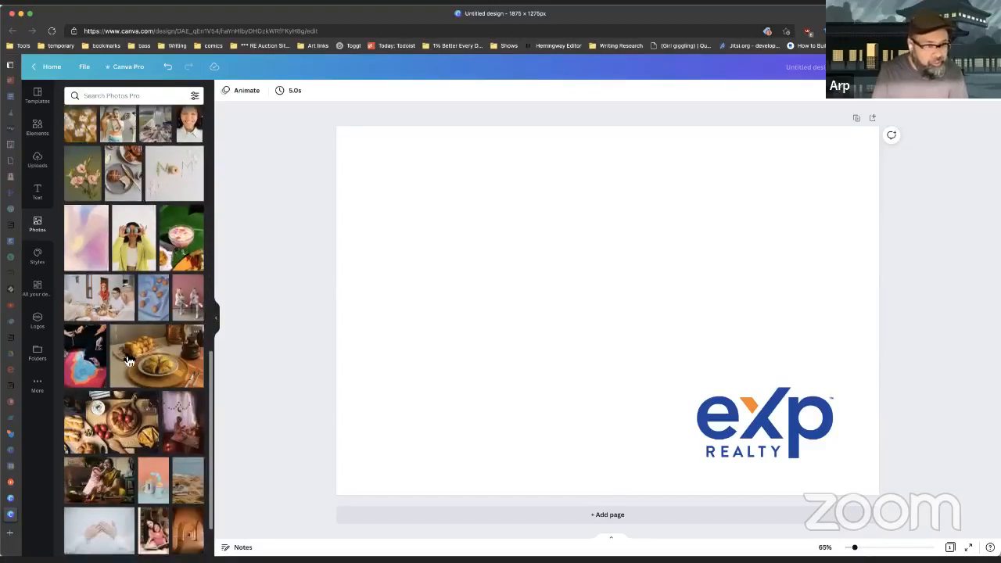
pyautogui.scroll(-4, 129, 360)
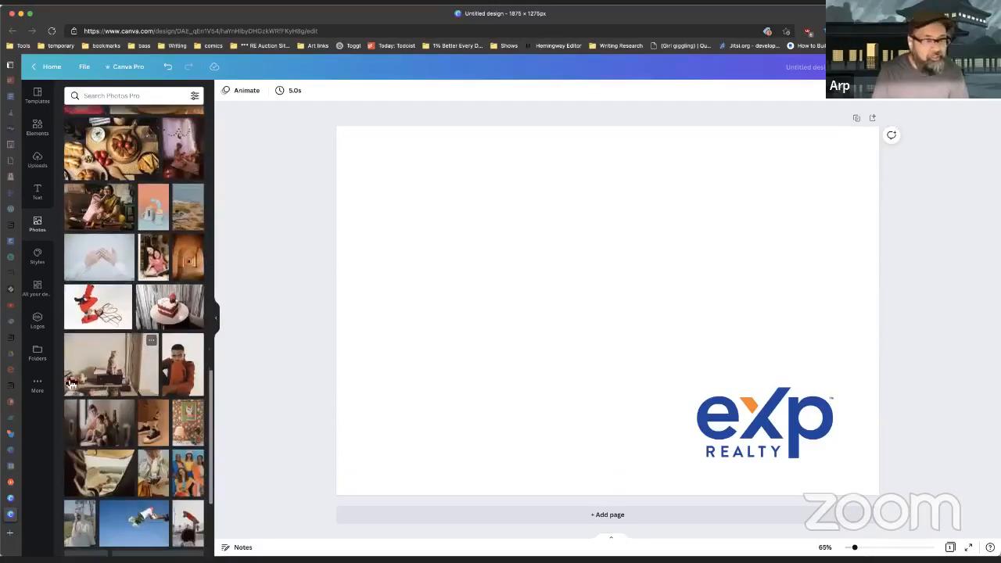
pyautogui.scroll(-3, 129, 358)
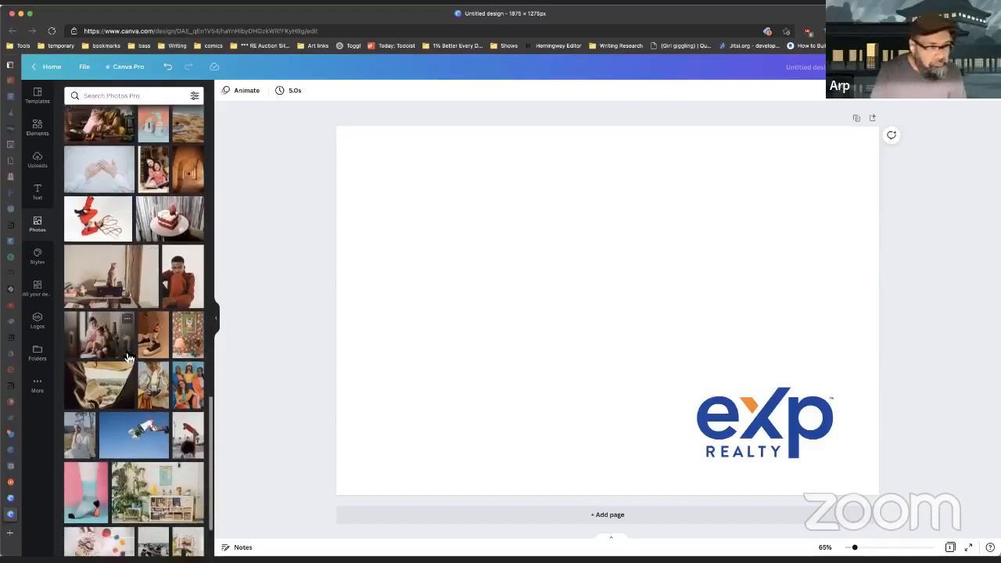
pyautogui.scroll(-3, 85, 381)
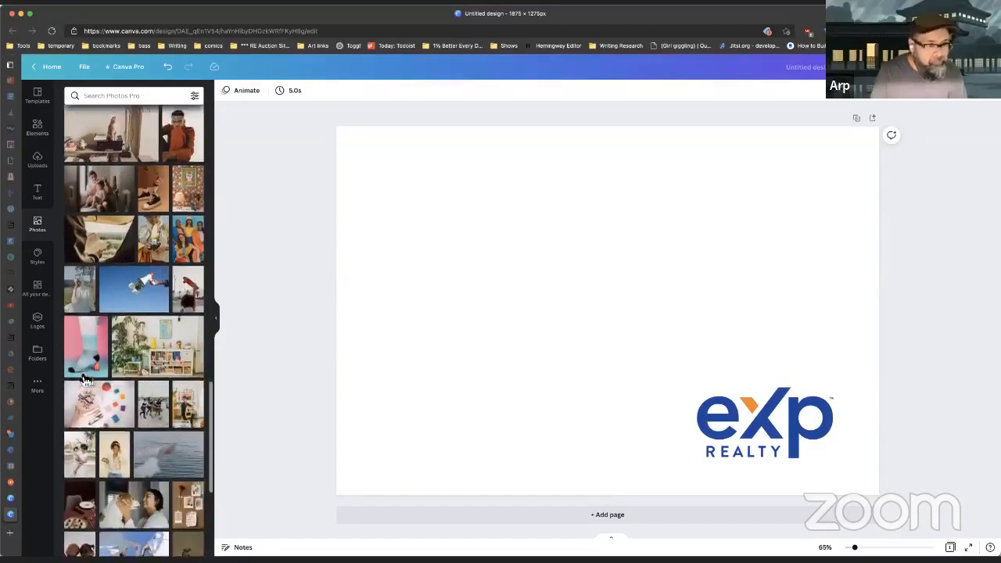
pyautogui.click(114, 419)
pyautogui.moveTo(632, 313); pyautogui.dragTo(539, 302)
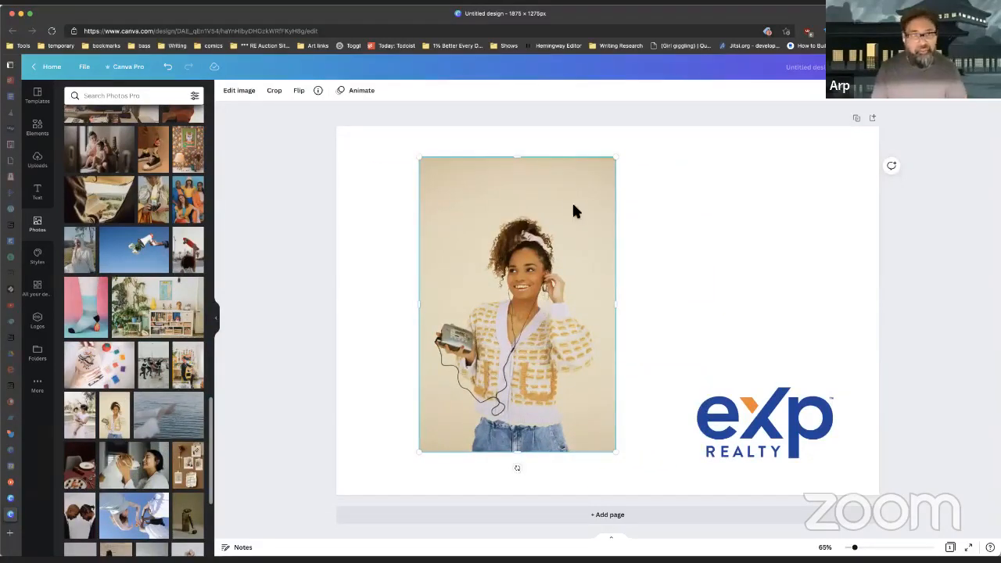
# Step: Remove the woman photo's background with Background Remover, lowering the photo slightly
pyautogui.click(249, 94)
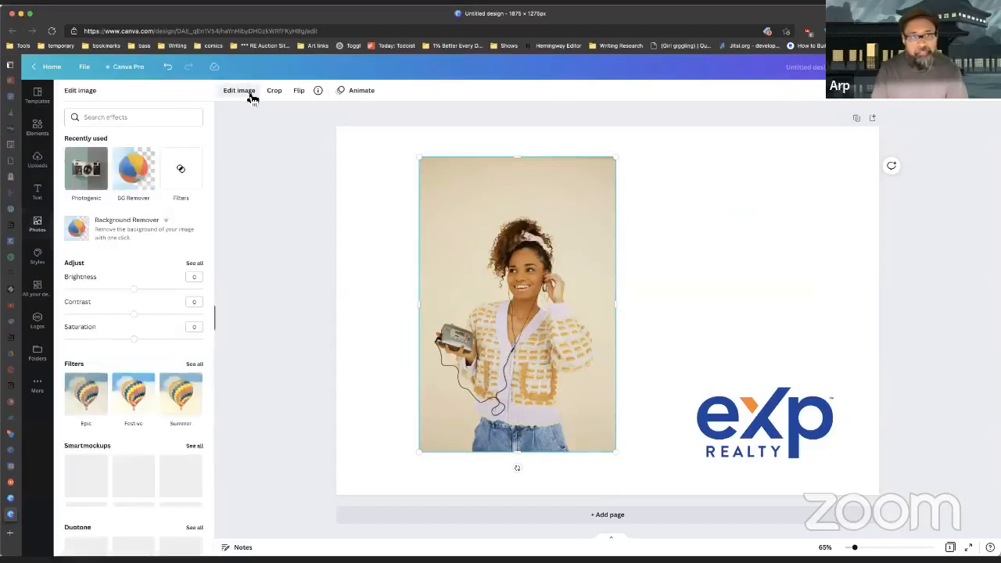
pyautogui.click(124, 231)
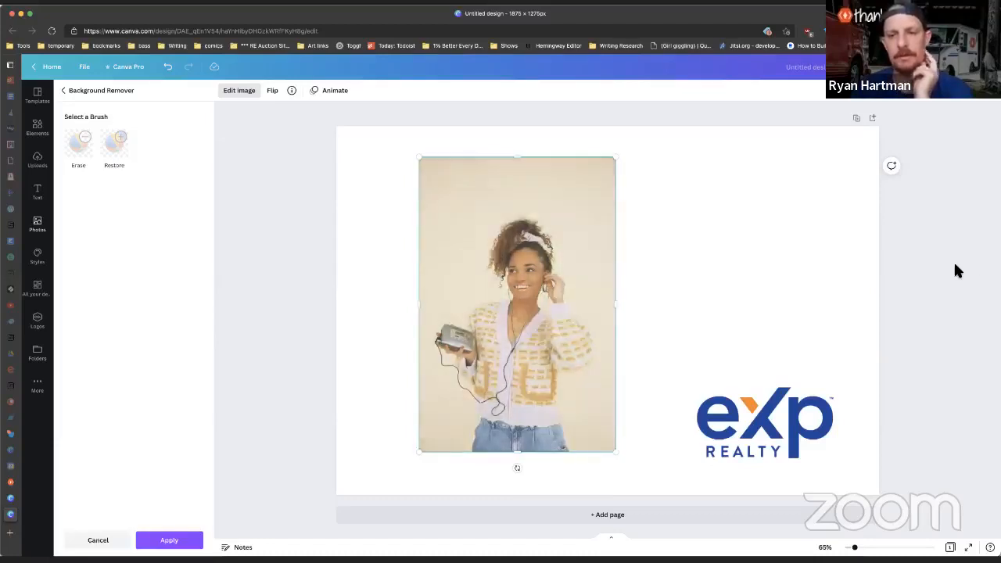
pyautogui.moveTo(536, 346); pyautogui.dragTo(534, 369)
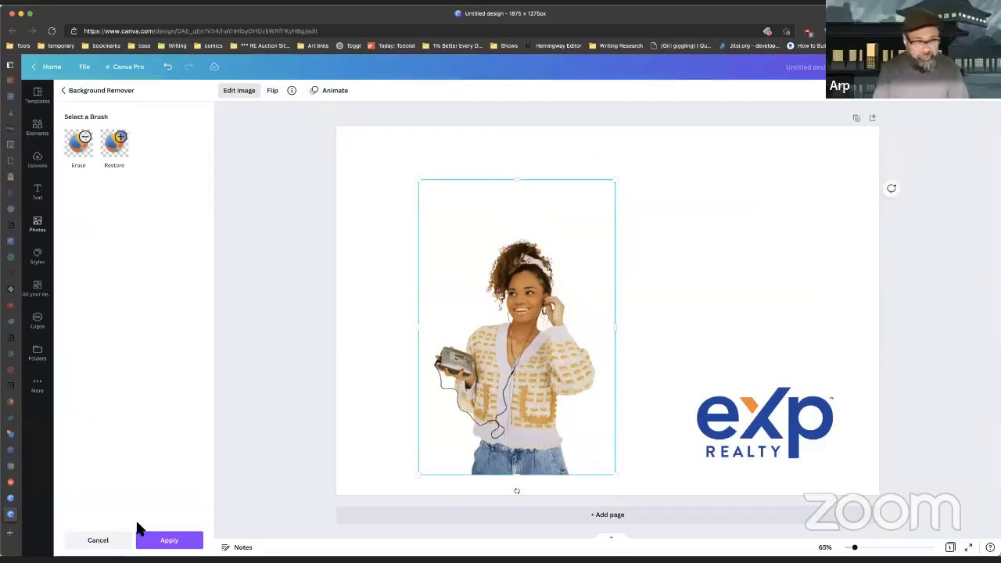
pyautogui.click(177, 542)
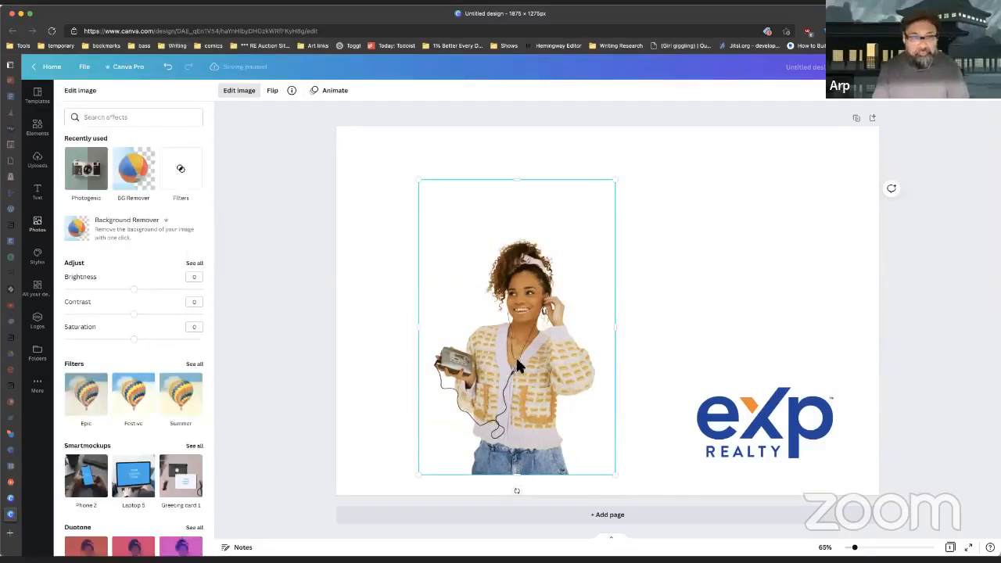
# Step: Browse all available photo filters, then return to the image effects
pyautogui.scroll(-2, 121, 339)
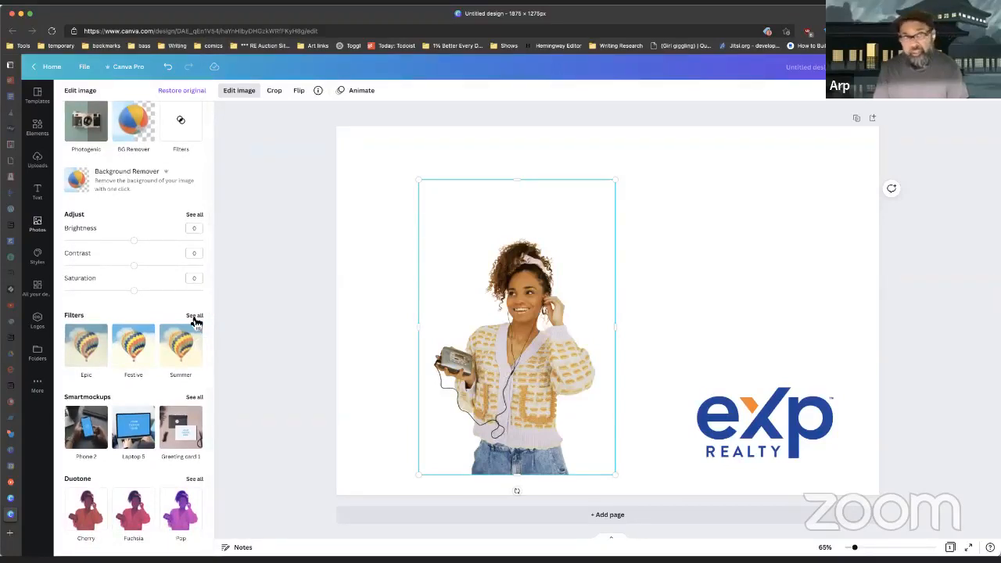
pyautogui.click(195, 316)
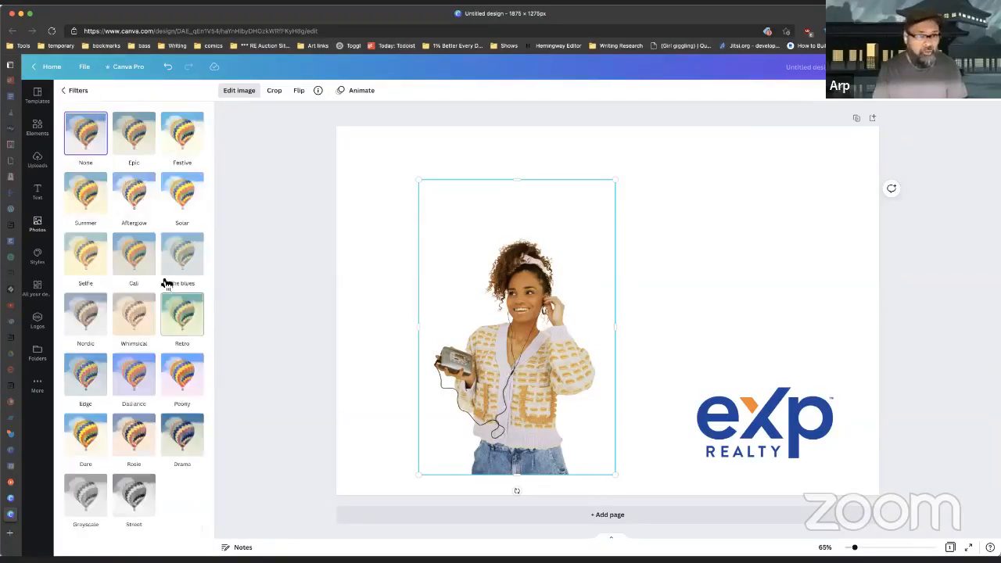
pyautogui.click(87, 93)
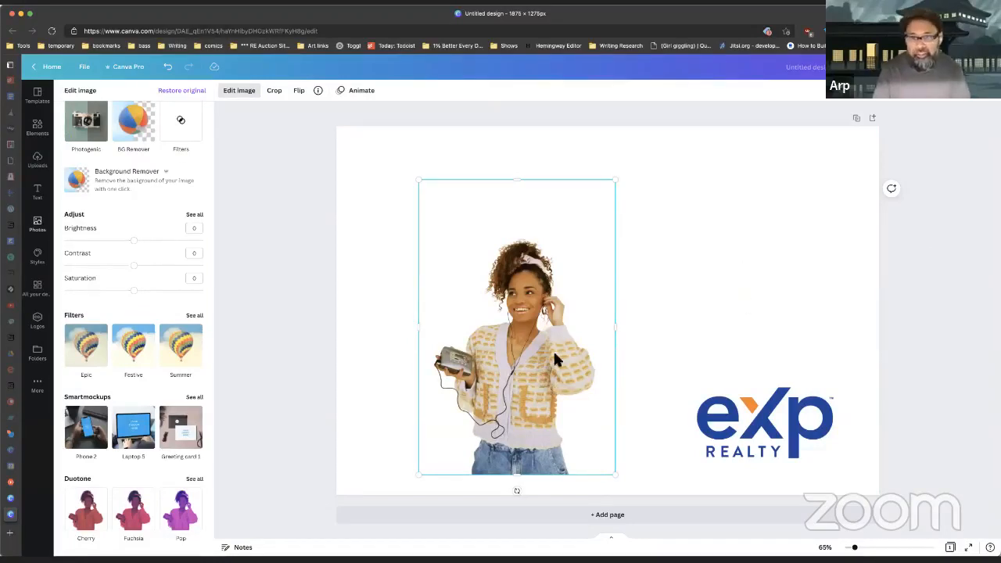
# Step: Move the eXp logo to the top-right corner and shrink it there
pyautogui.moveTo(536, 373); pyautogui.dragTo(566, 385)
pyautogui.moveTo(772, 421); pyautogui.dragTo(763, 199)
pyautogui.moveTo(700, 238); pyautogui.dragTo(793, 189)
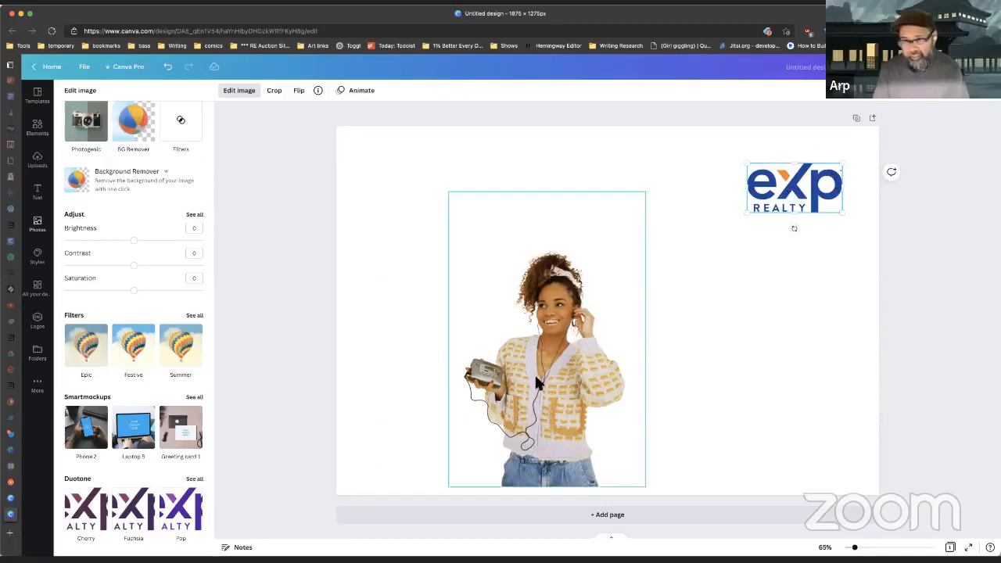
# Step: Place the woman cut-out under the logo on the bottom edge, trimming its frame, and nudge the logo left
pyautogui.moveTo(540, 383); pyautogui.dragTo(742, 388)
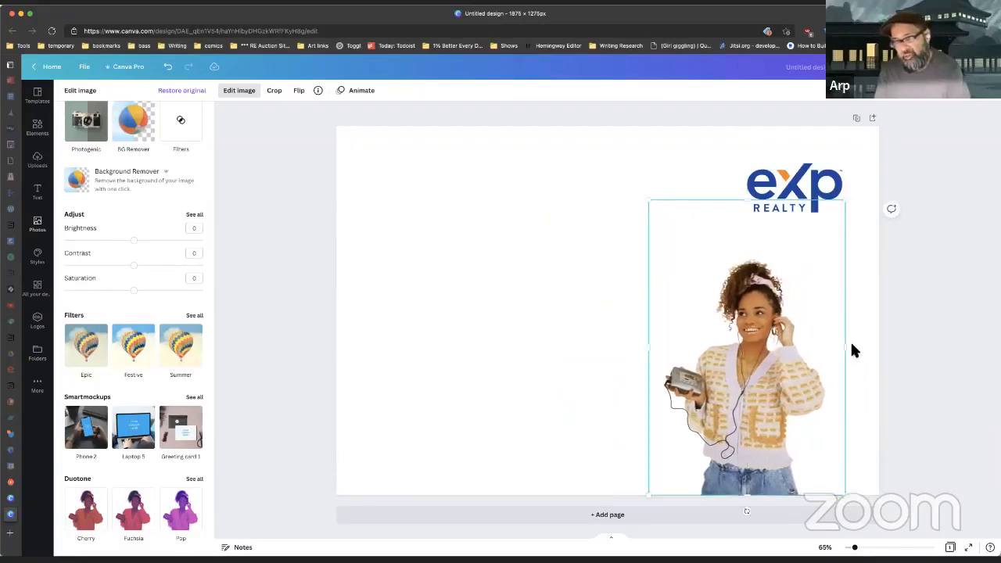
pyautogui.moveTo(852, 348); pyautogui.dragTo(831, 351)
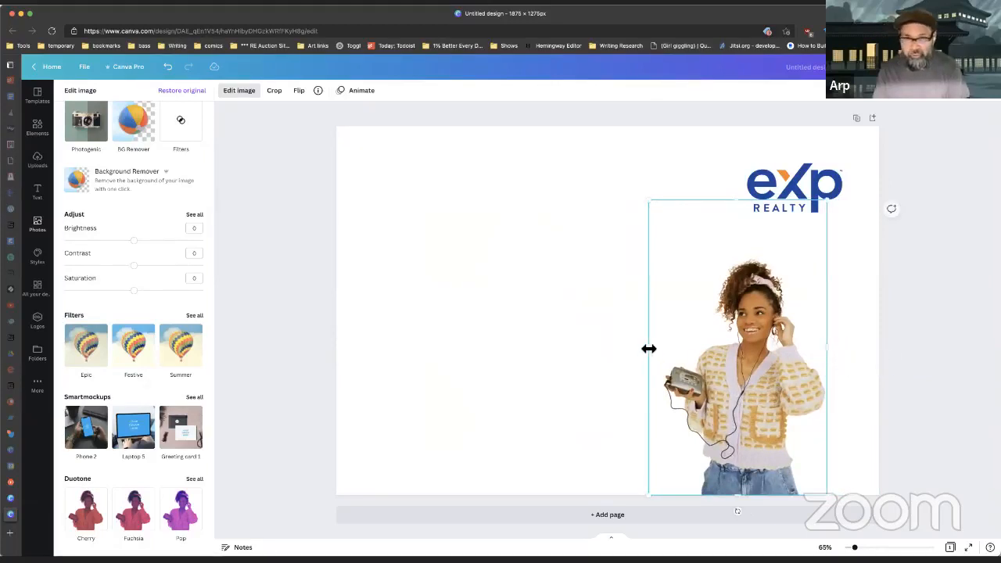
pyautogui.moveTo(652, 349); pyautogui.dragTo(664, 349)
pyautogui.moveTo(744, 200); pyautogui.dragTo(743, 258)
pyautogui.moveTo(760, 371); pyautogui.dragTo(772, 367)
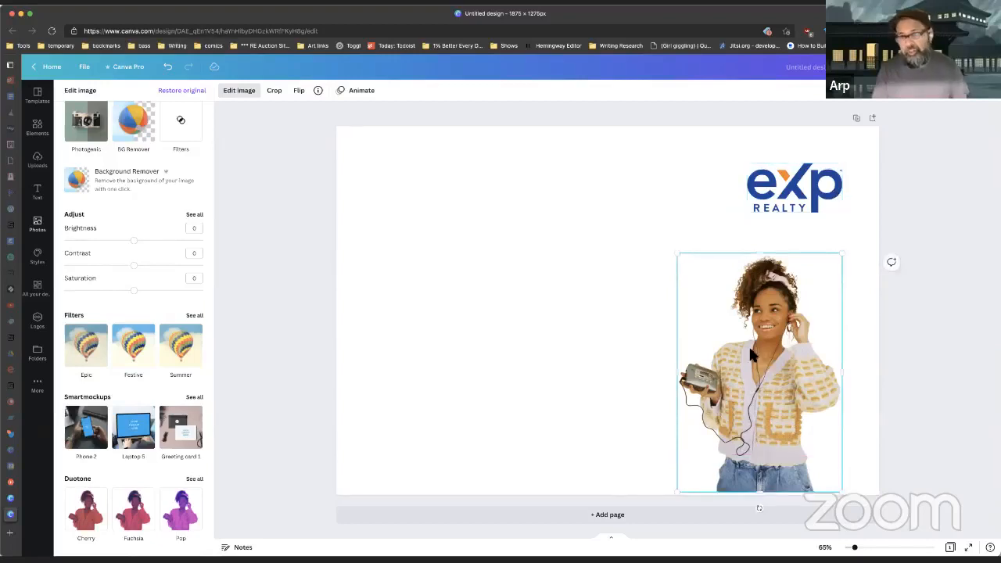
pyautogui.moveTo(761, 384); pyautogui.dragTo(757, 383)
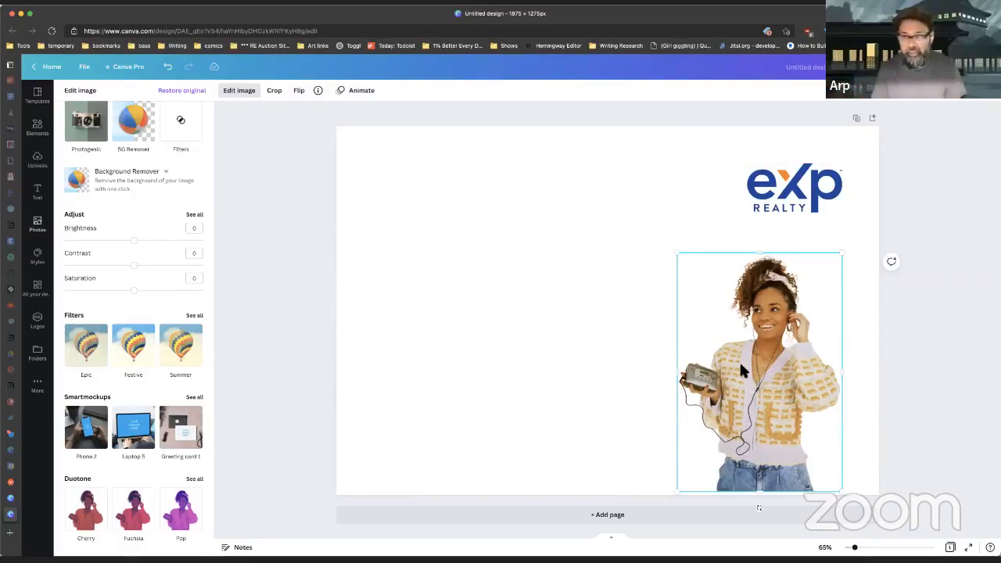
pyautogui.moveTo(743, 368); pyautogui.dragTo(745, 372)
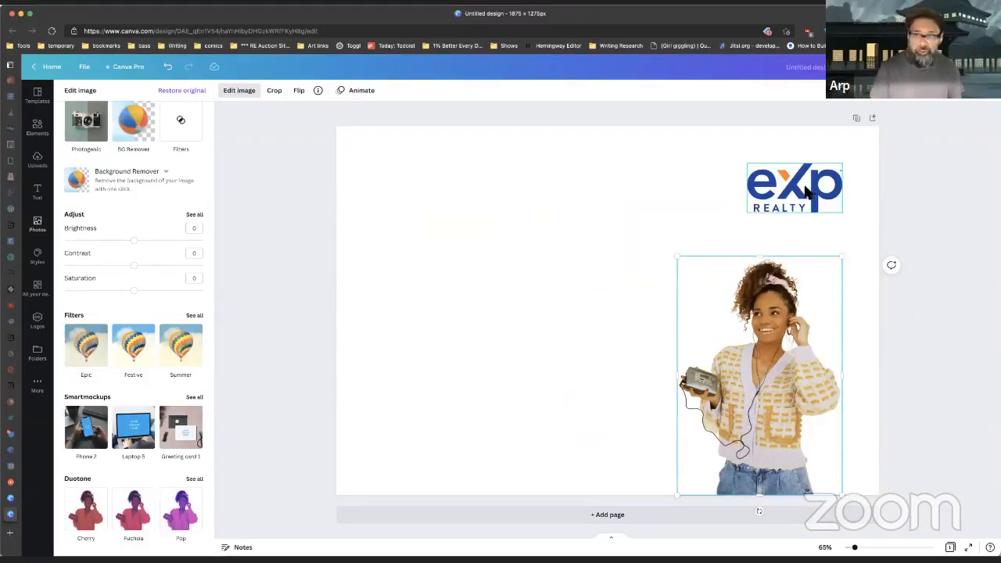
pyautogui.moveTo(808, 192); pyautogui.dragTo(771, 190)
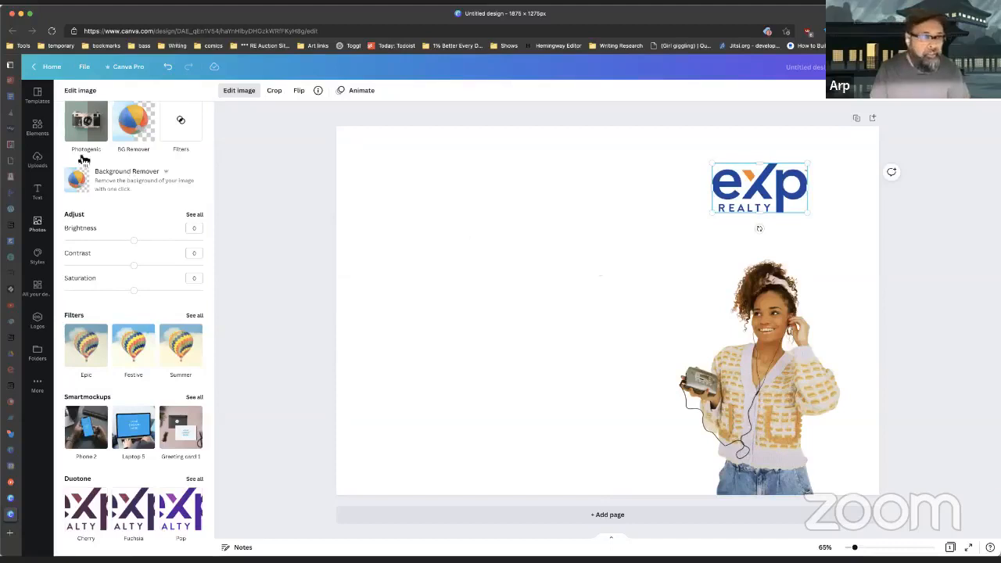
# Step: Add a heading text box, move it to the postcard's left and widen it
pyautogui.click(39, 195)
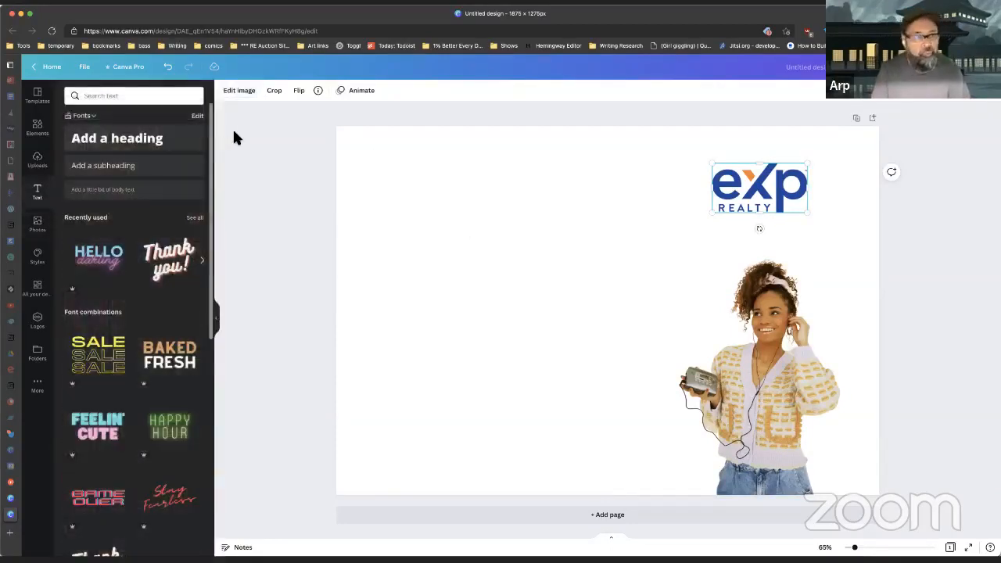
pyautogui.click(152, 138)
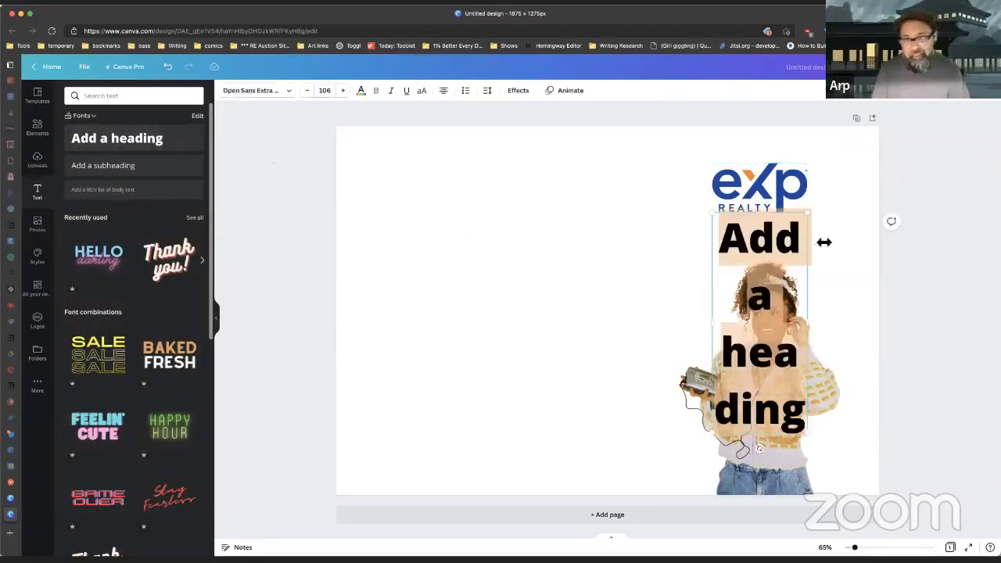
pyautogui.click(624, 205)
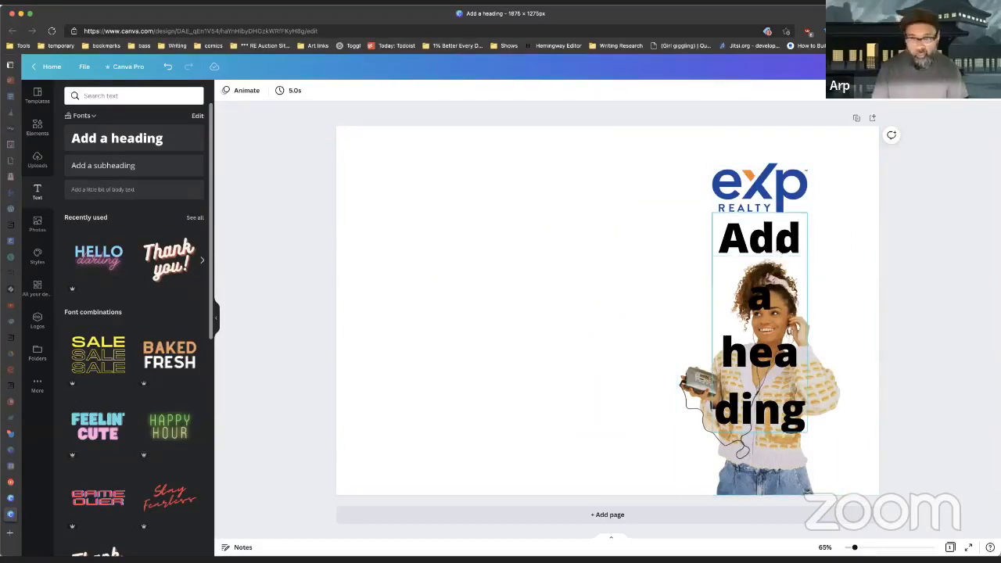
pyautogui.moveTo(797, 251); pyautogui.dragTo(477, 209)
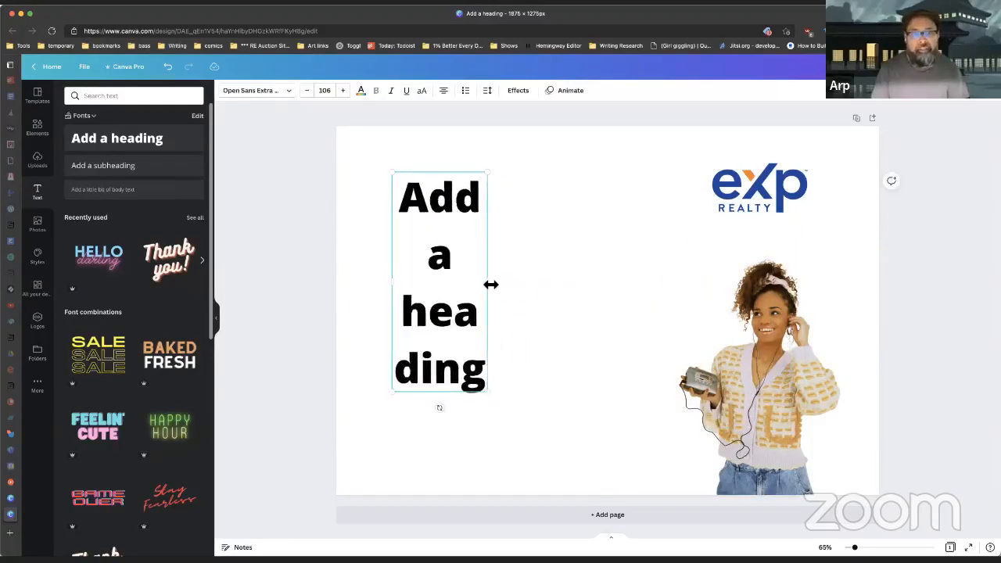
pyautogui.moveTo(490, 285); pyautogui.dragTo(626, 263)
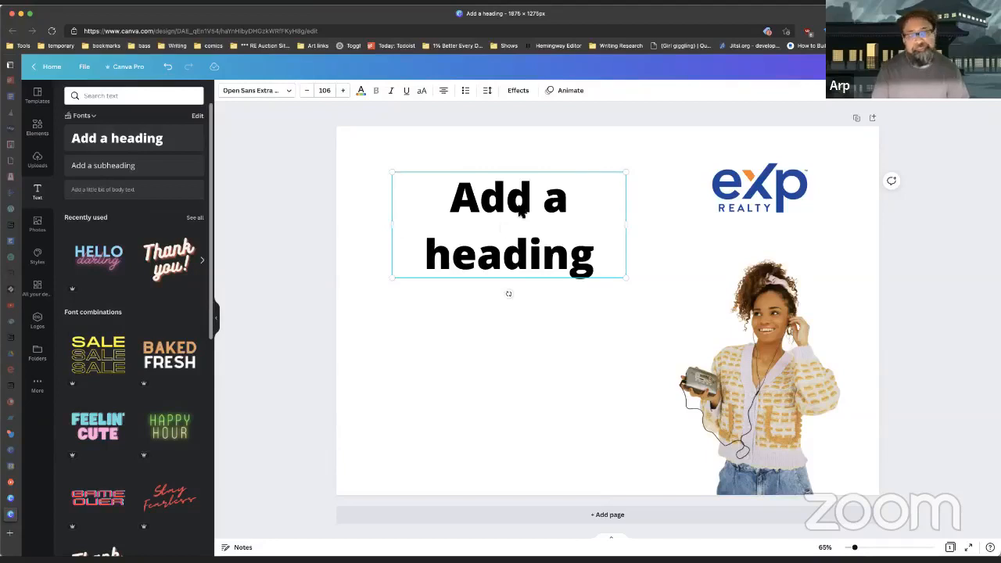
# Step: Change the heading text to SOLD!!!, place it top left, and left-align it
pyautogui.tripleClick(517, 202)
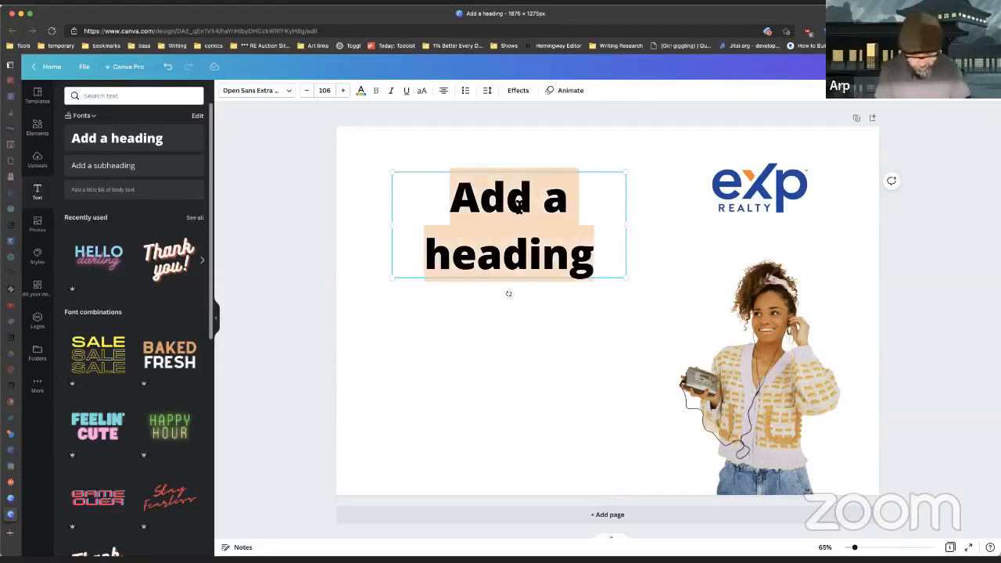
pyautogui.write('SOLD')
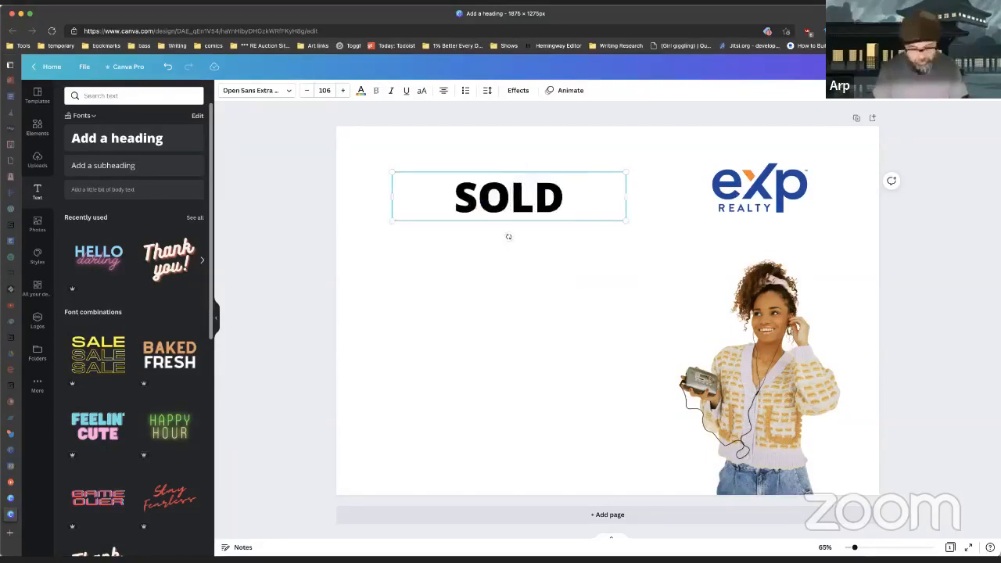
pyautogui.write('!!!')
pyautogui.click(626, 152)
pyautogui.click(539, 205)
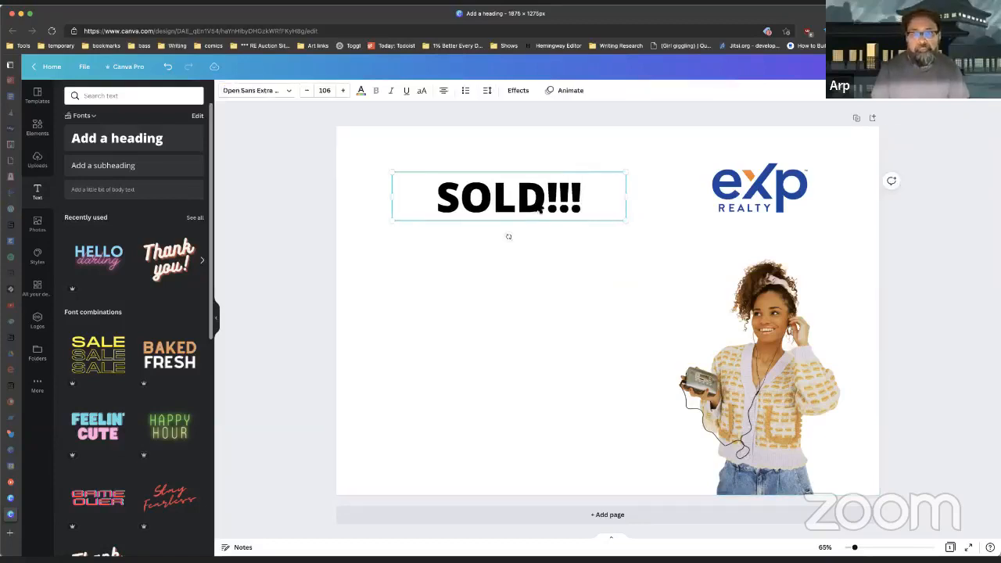
pyautogui.moveTo(539, 205); pyautogui.dragTo(513, 191)
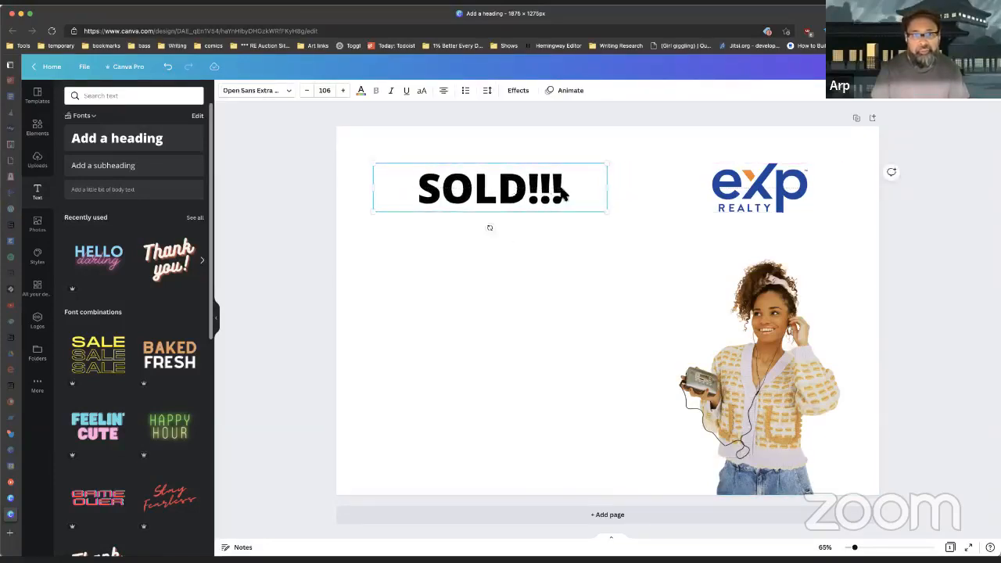
pyautogui.click(442, 91)
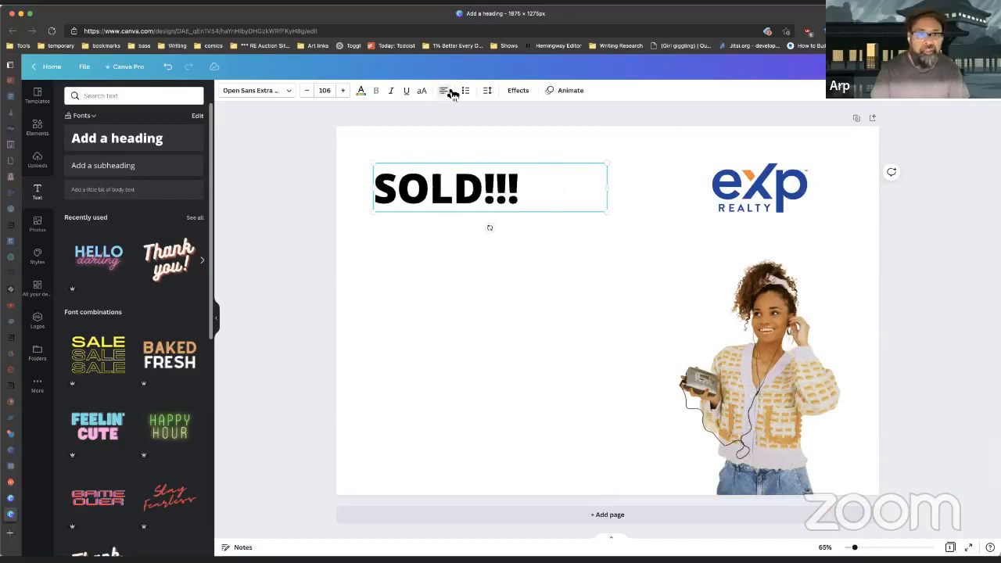
pyautogui.moveTo(411, 189); pyautogui.dragTo(412, 187)
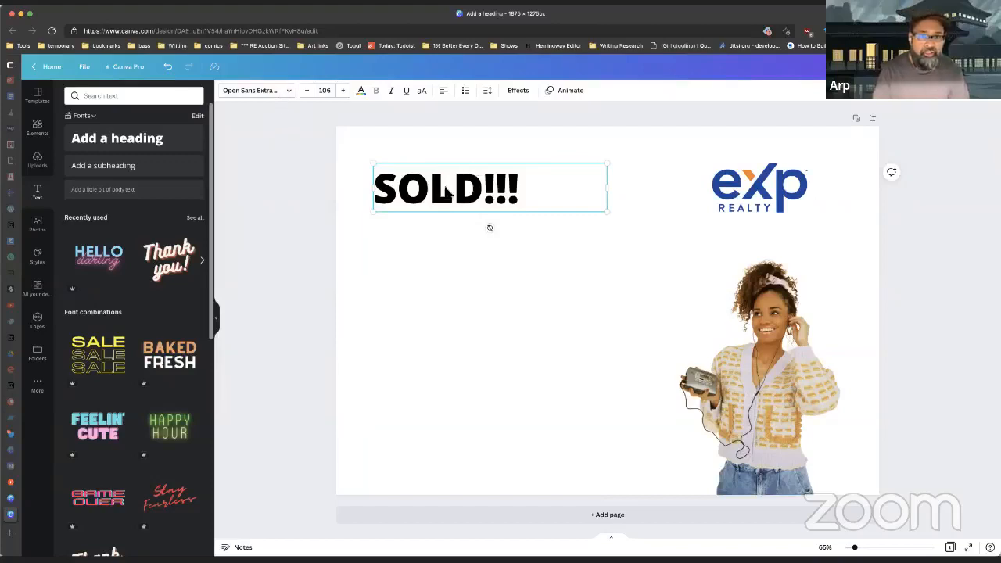
# Step: Switch SOLD!!! from Intro Rust to Libre Baskerville and narrow its box to fit the word
pyautogui.click(275, 91)
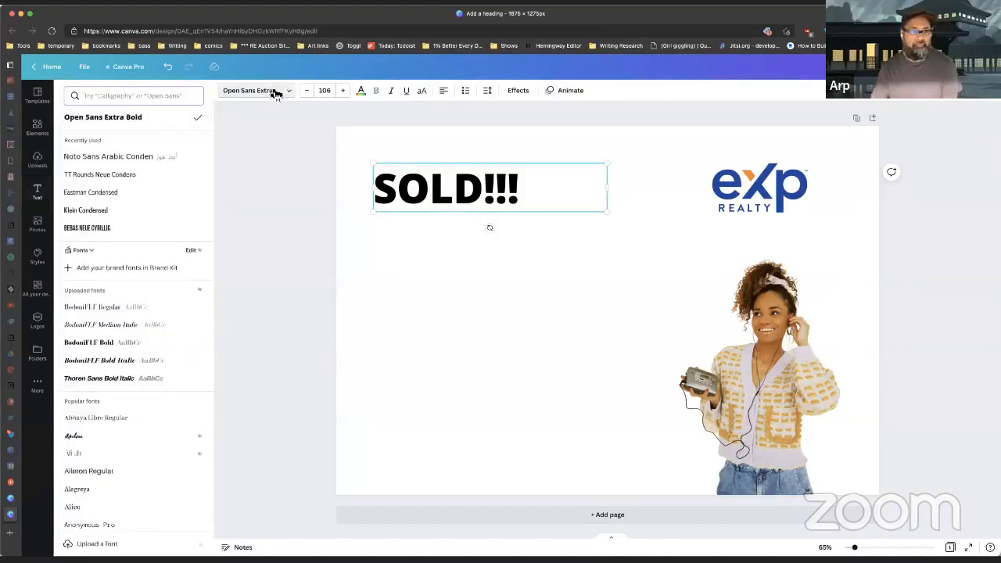
pyautogui.scroll(-8, 146, 168)
pyautogui.scroll(-10, 148, 188)
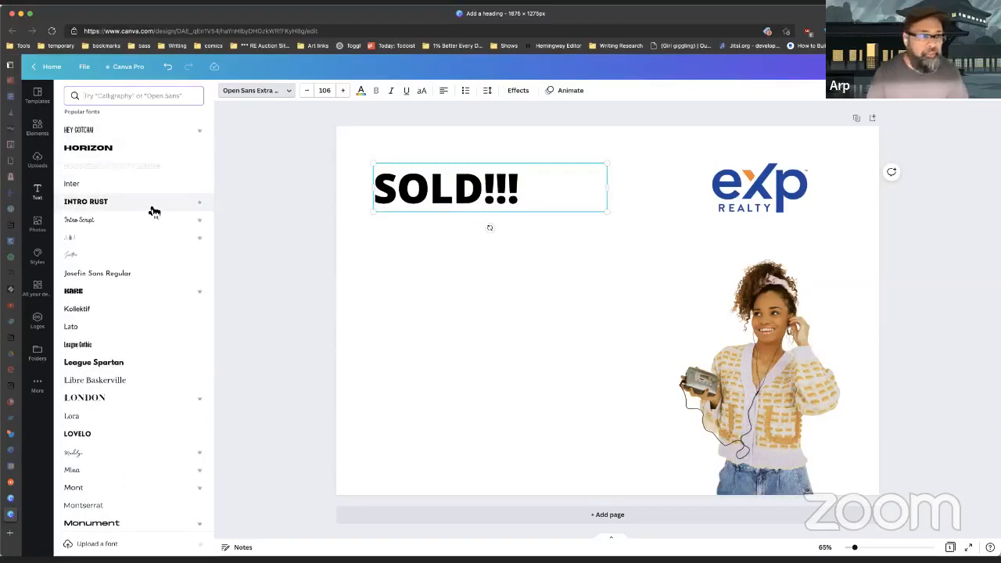
pyautogui.click(154, 208)
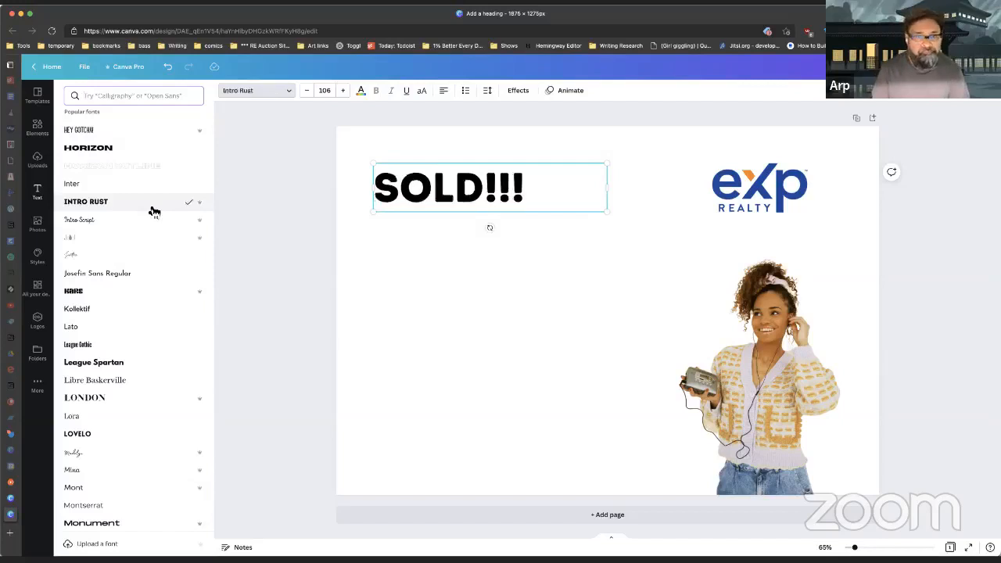
pyautogui.scroll(-2, 145, 219)
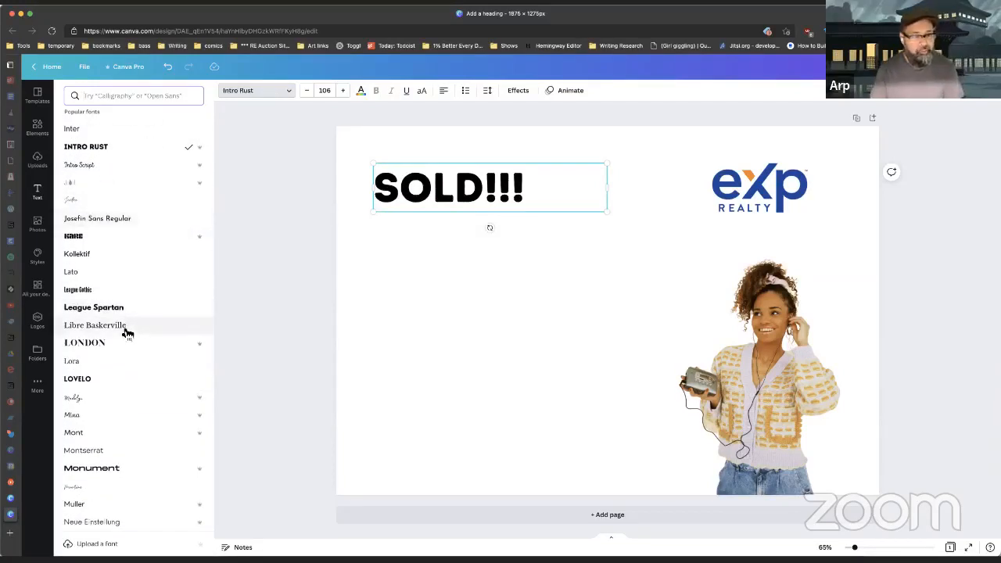
pyautogui.click(125, 327)
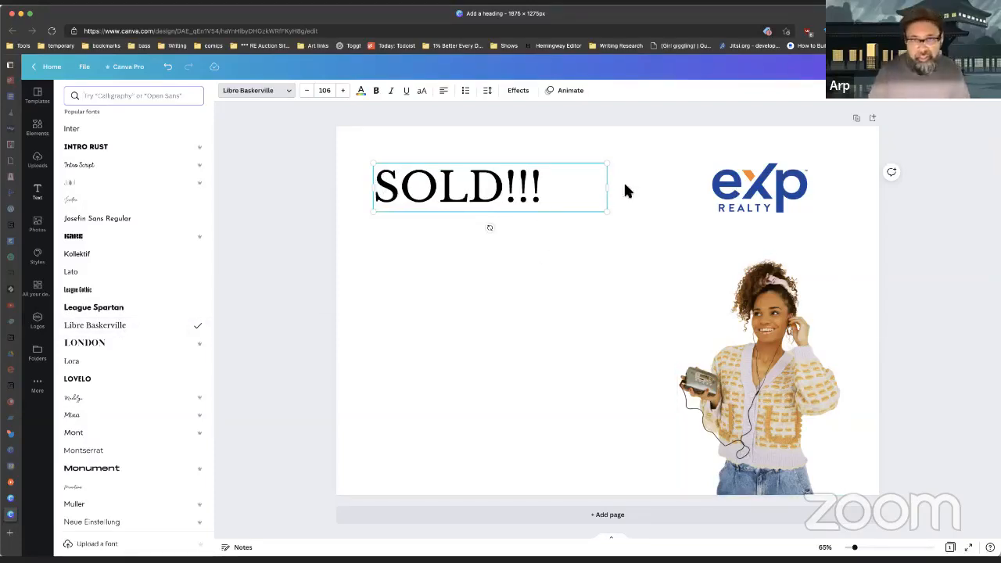
pyautogui.moveTo(606, 188); pyautogui.dragTo(547, 188)
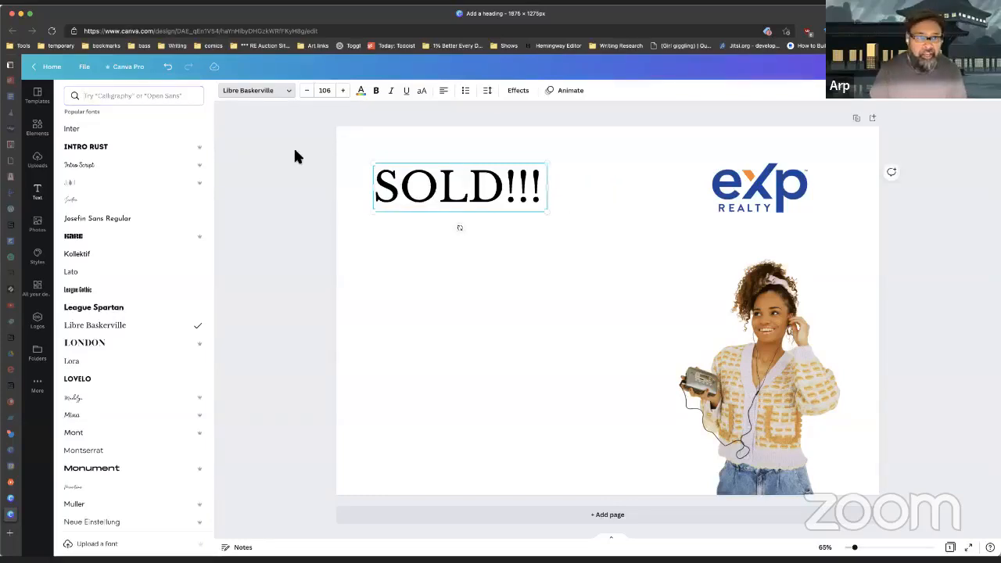
pyautogui.click(274, 91)
pyautogui.click(435, 138)
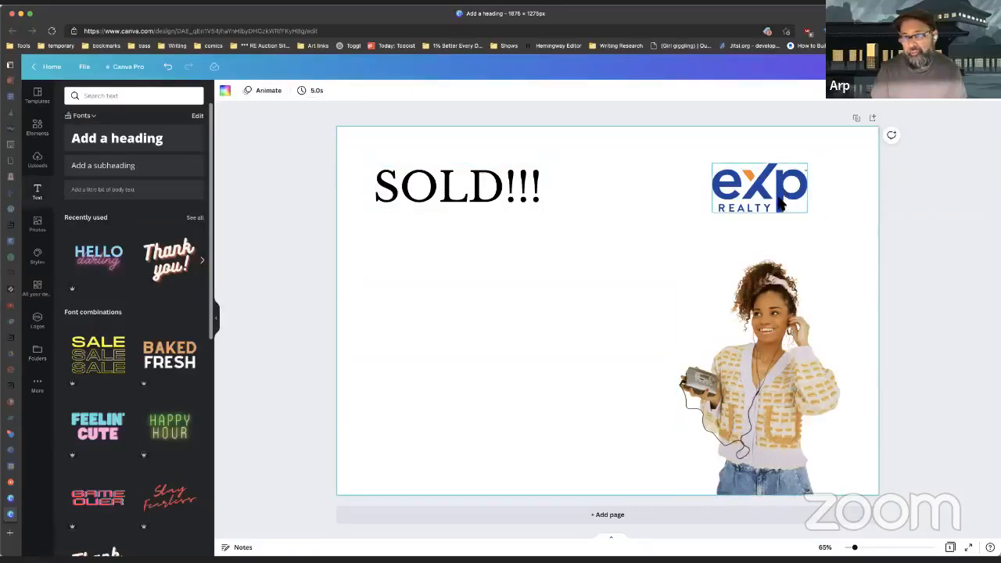
pyautogui.click(399, 189)
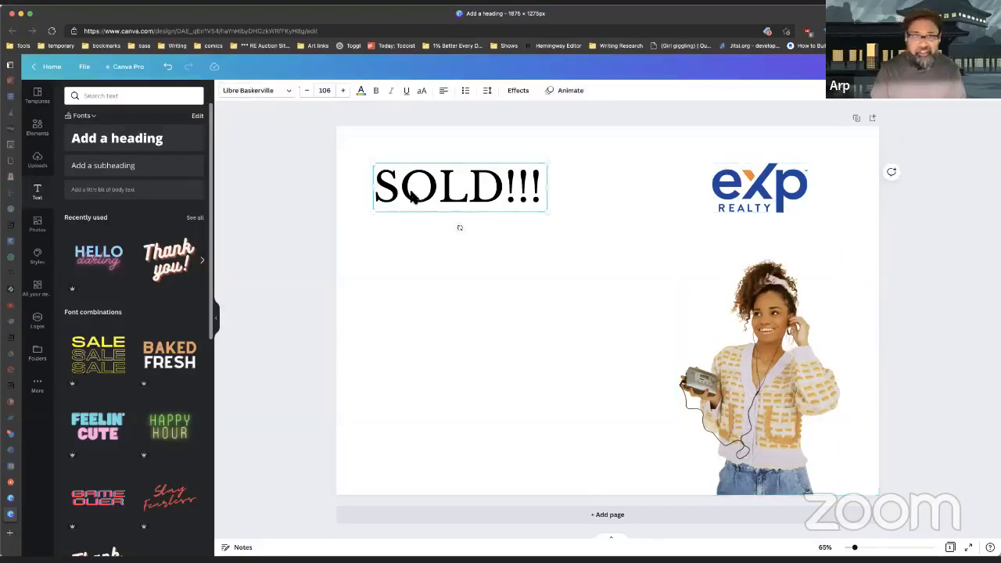
# Step: Colour the SOLD!!! heading with the orange swatch from Photo Colors
pyautogui.click(362, 93)
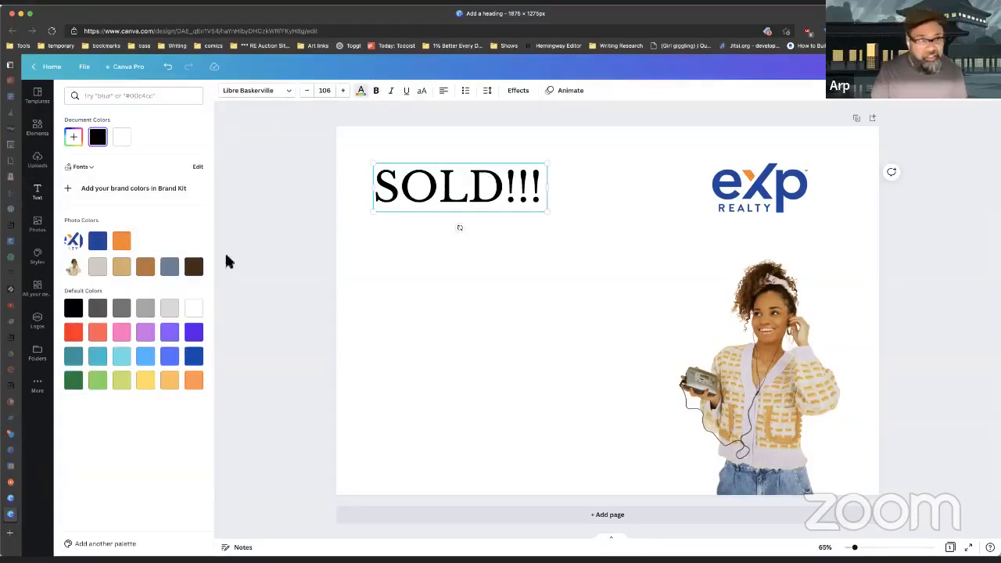
pyautogui.click(121, 241)
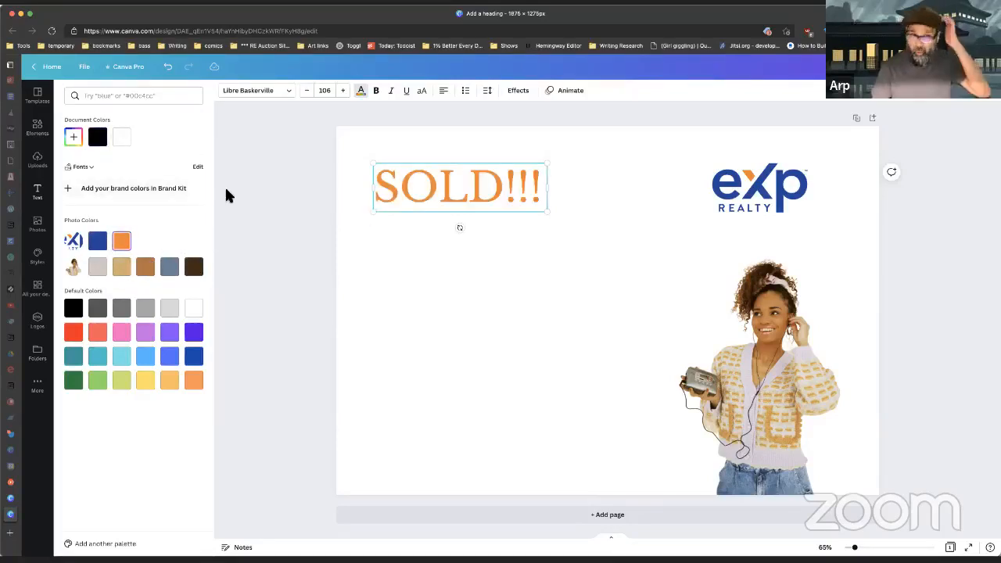
pyautogui.click(461, 208)
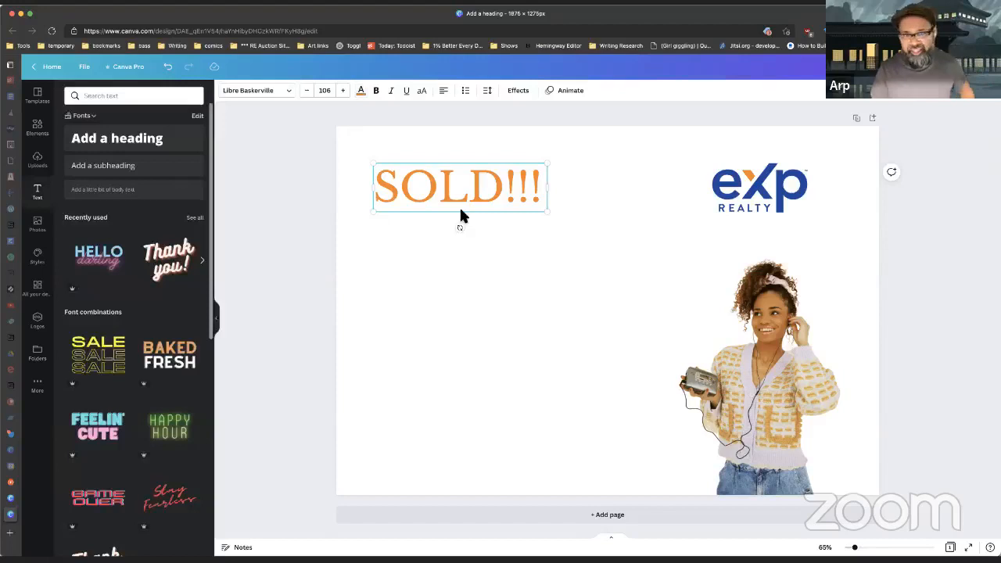
pyautogui.click(279, 202)
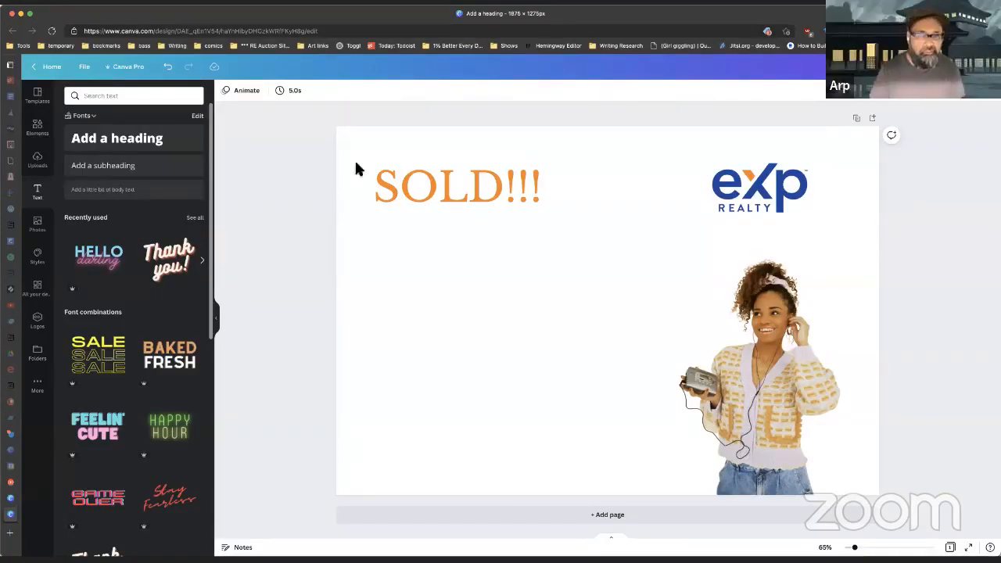
# Step: Add a subheading reading 'Sold for $20k more than asking price.' below SOLD!!!
pyautogui.click(140, 165)
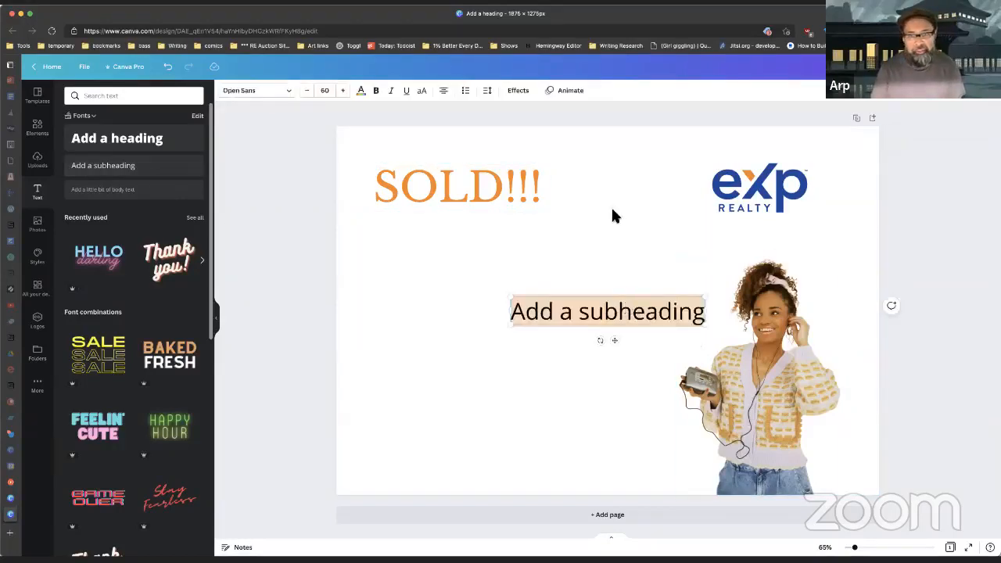
pyautogui.click(287, 292)
pyautogui.moveTo(628, 321); pyautogui.dragTo(485, 272)
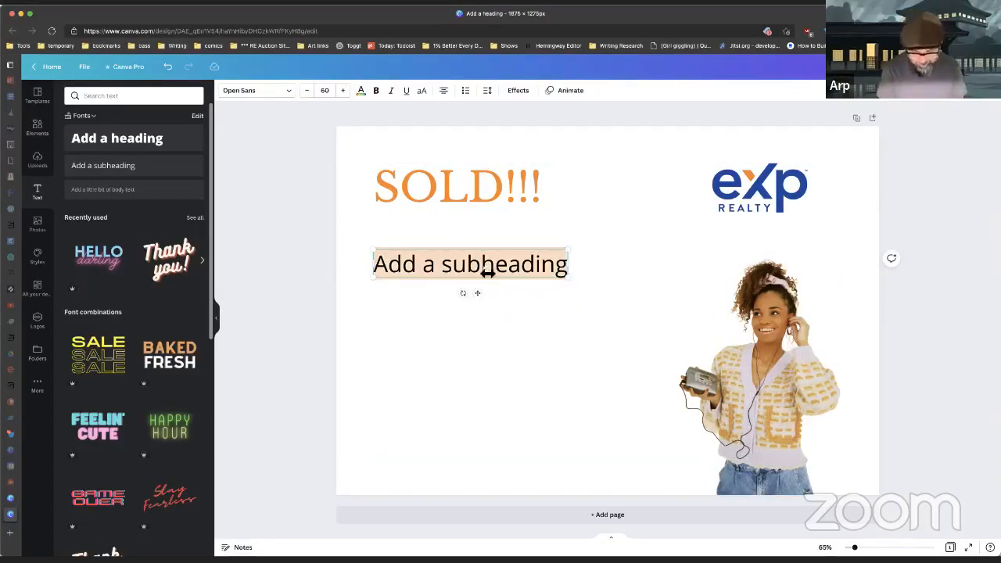
pyautogui.write('Sold for $20k more thank')
pyautogui.press('BackSpace')
pyautogui.write('asking price.')
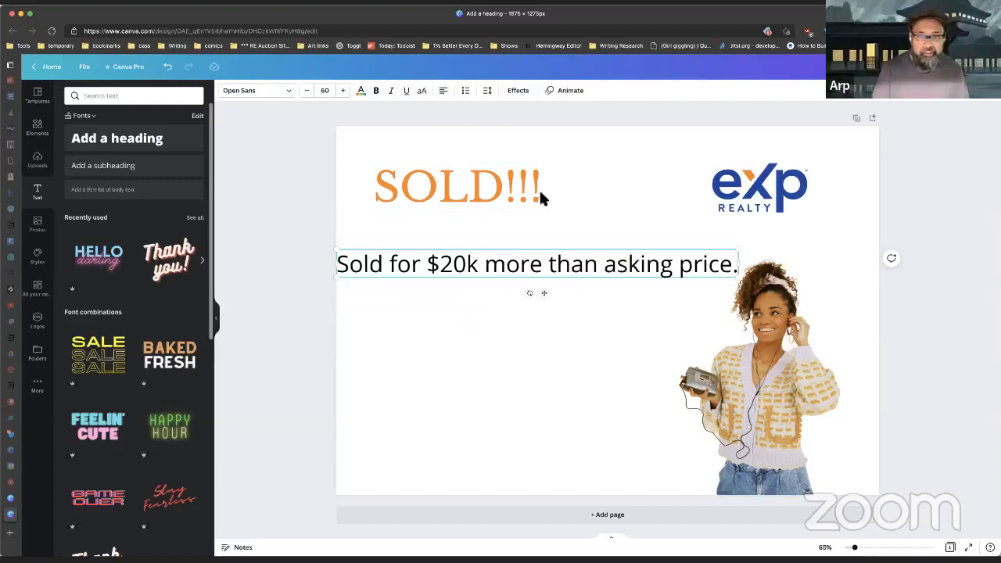
# Step: Align the subheading left under SOLD!!! and narrow it to wrap onto two lines
pyautogui.click(305, 228)
pyautogui.moveTo(480, 263); pyautogui.dragTo(517, 236)
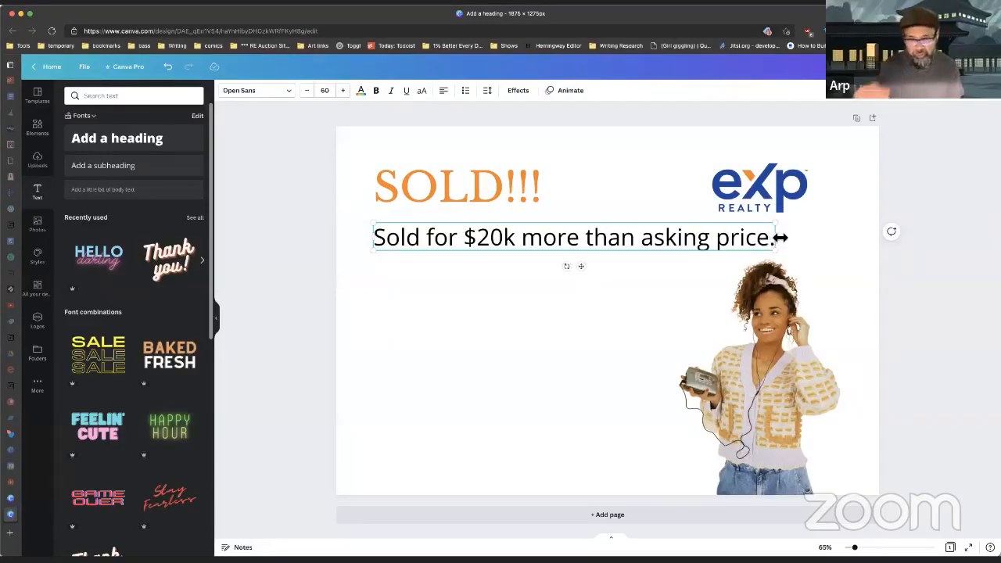
pyautogui.moveTo(781, 237); pyautogui.dragTo(613, 247)
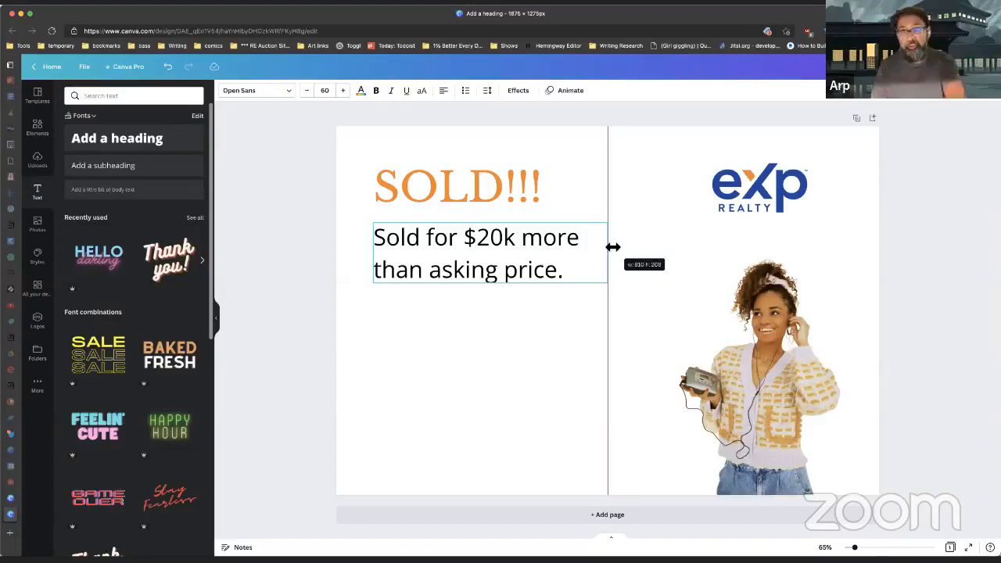
pyautogui.moveTo(613, 247); pyautogui.dragTo(611, 248)
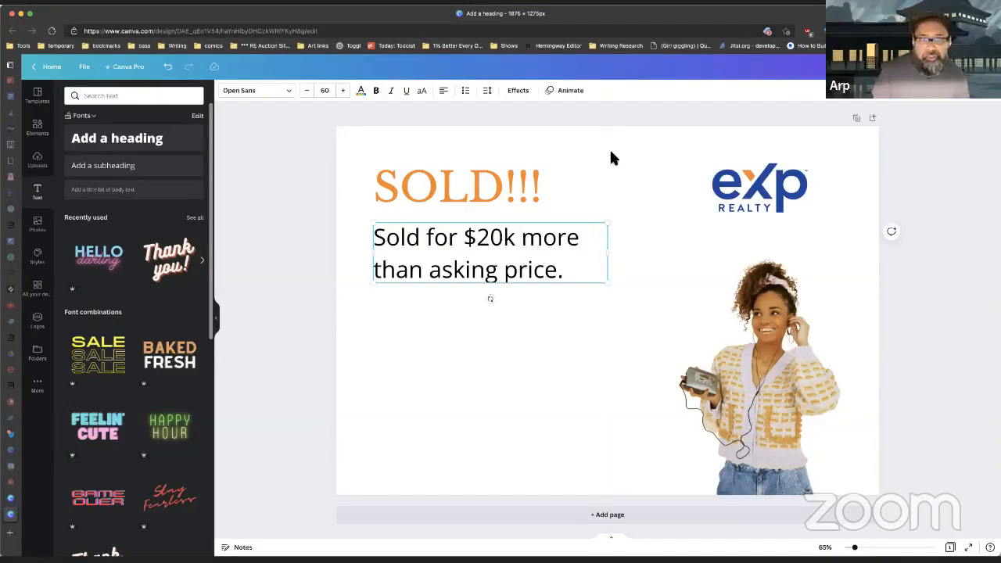
# Step: Set the subheading's letter spacing to -31 and line spacing to 1.02
pyautogui.click(488, 91)
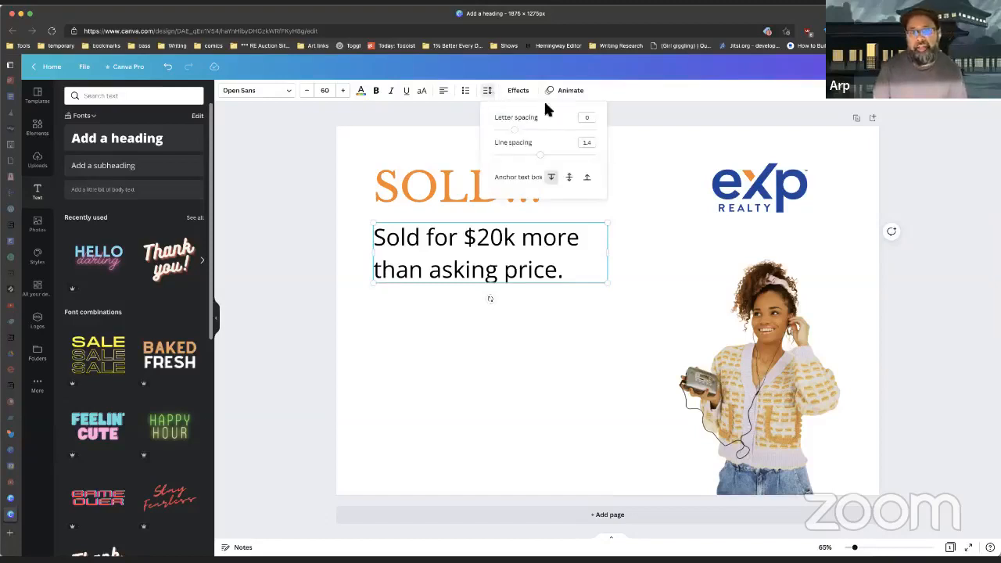
pyautogui.moveTo(517, 135); pyautogui.dragTo(529, 162)
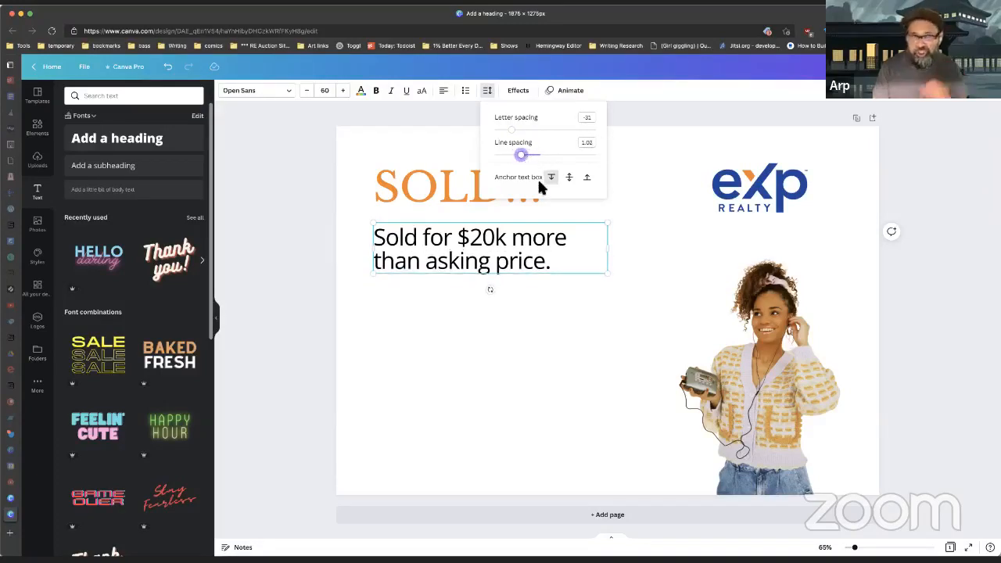
pyautogui.click(496, 261)
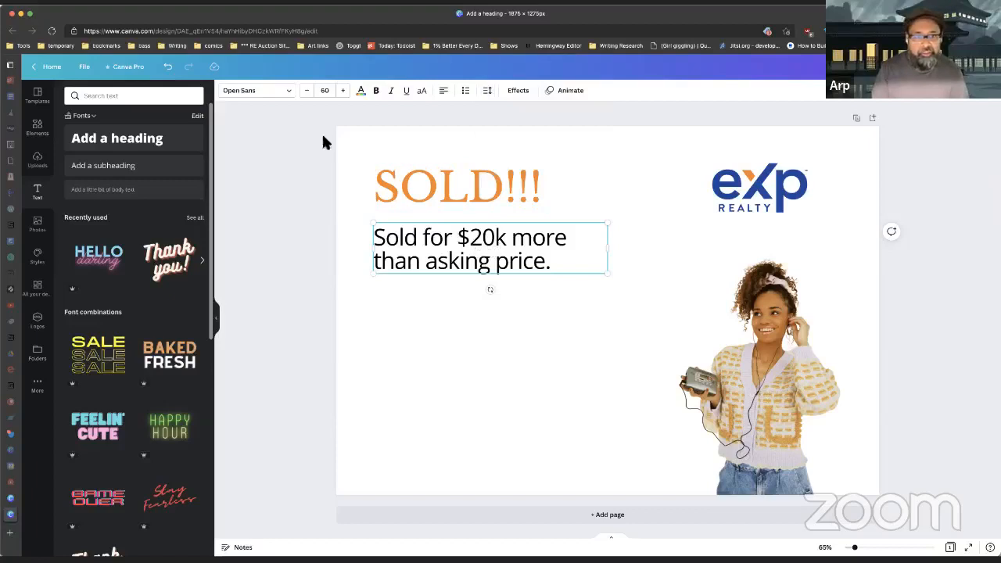
# Step: Set the subheading in Libre Baskerville, checking it against the SOLD!!! heading's font
pyautogui.click(281, 214)
pyautogui.click(407, 185)
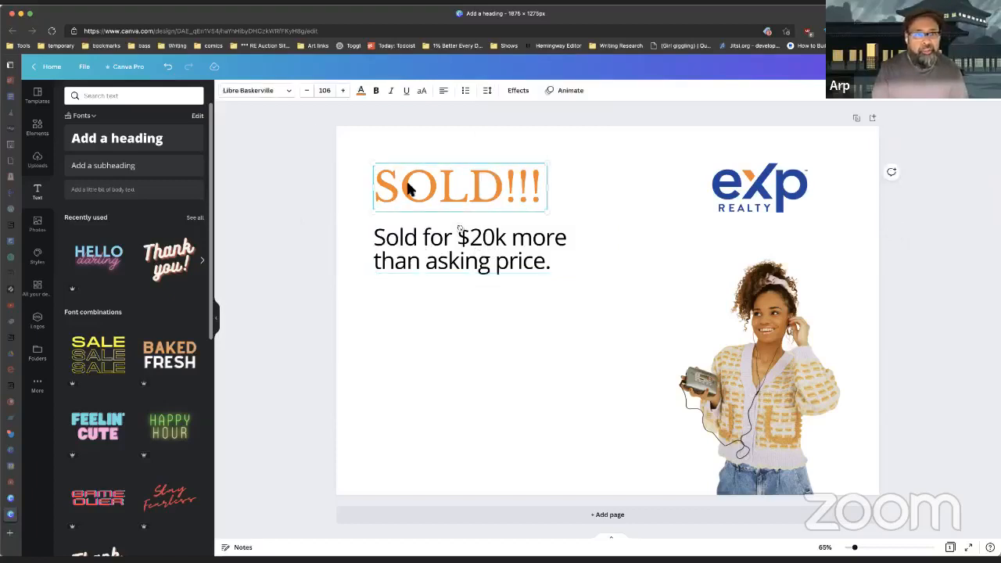
pyautogui.click(498, 251)
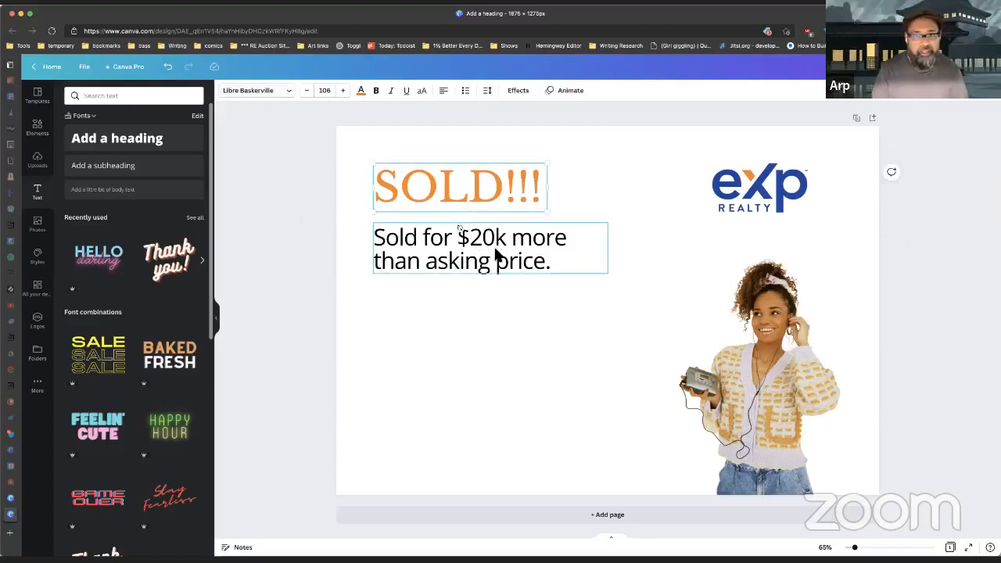
pyautogui.click(267, 93)
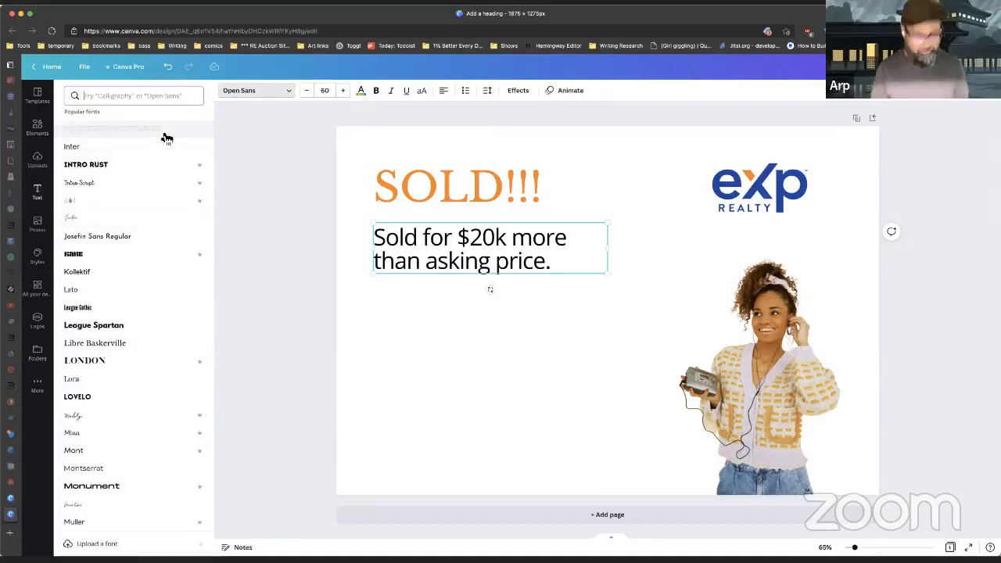
pyautogui.write('libre')
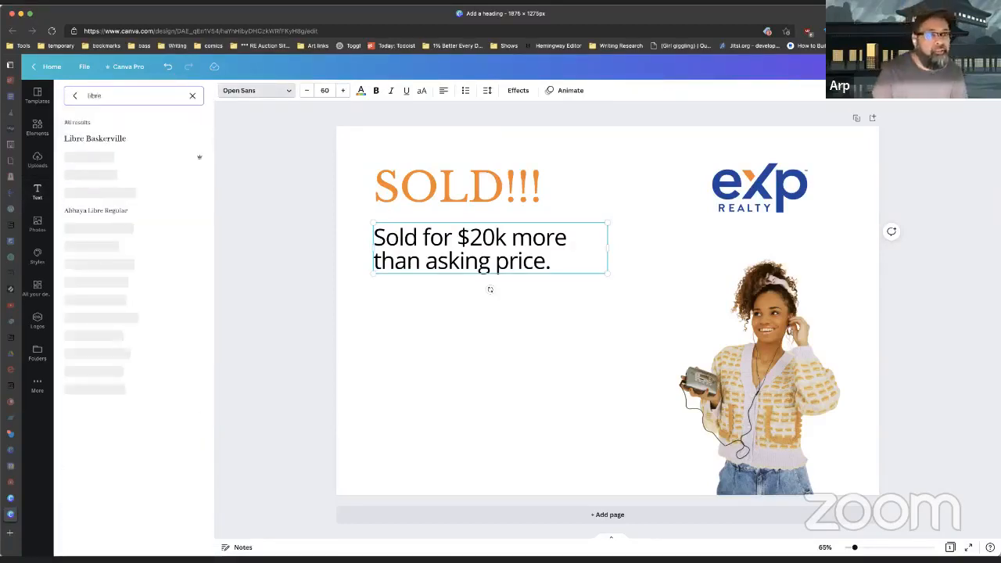
pyautogui.click(109, 141)
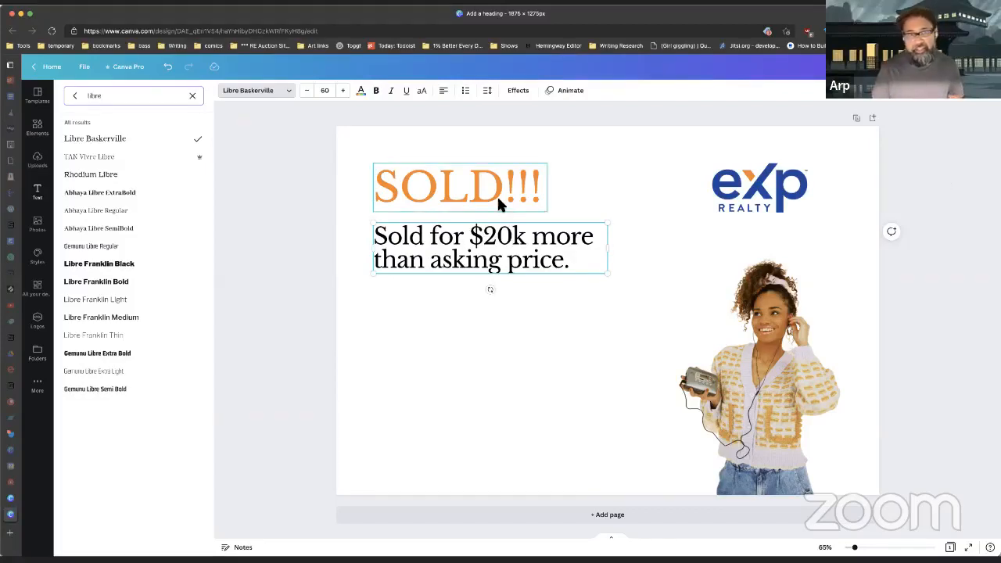
pyautogui.click(471, 182)
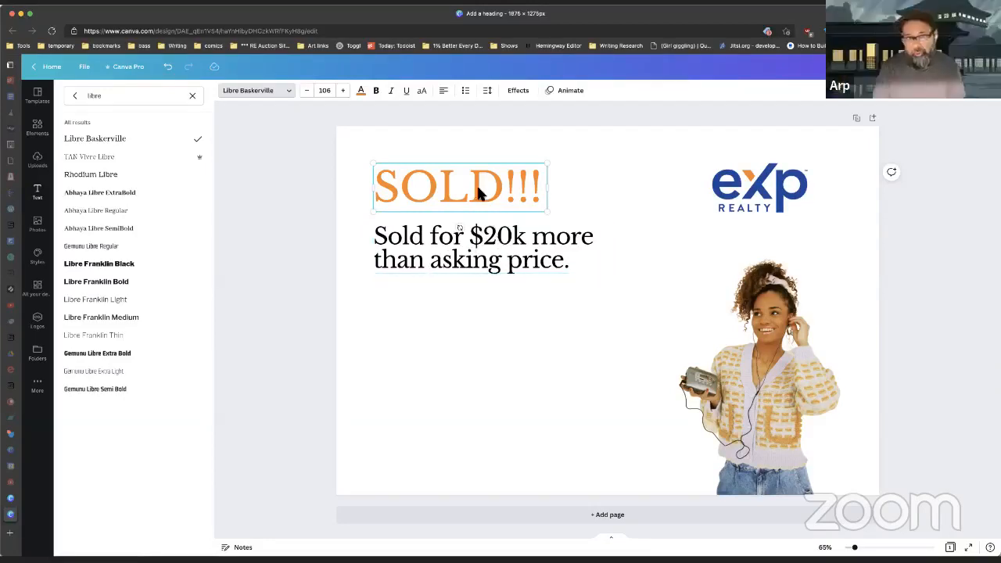
pyautogui.click(472, 235)
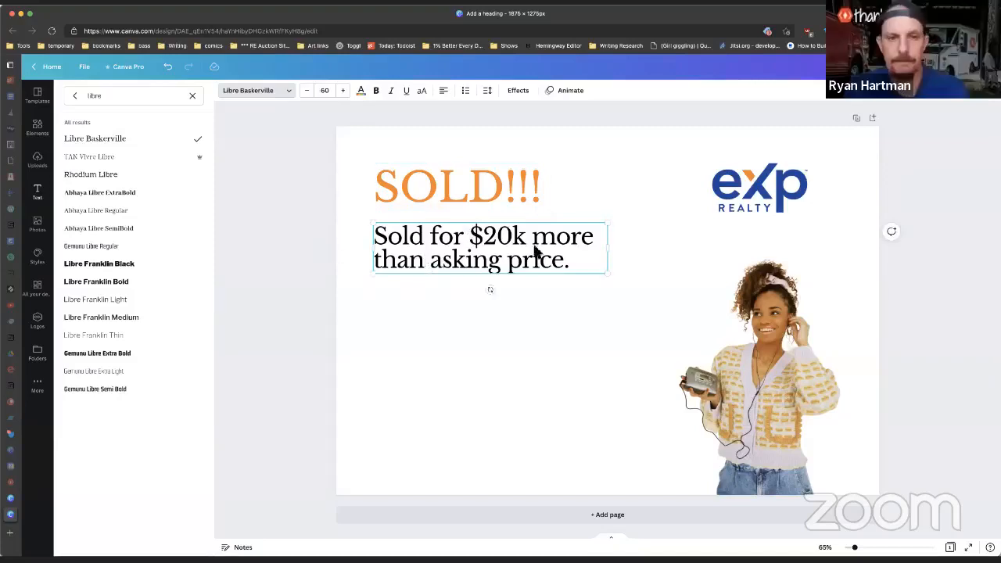
# Step: Colour the subheading with the blue photo swatch and move it to the lower left
pyautogui.click(362, 91)
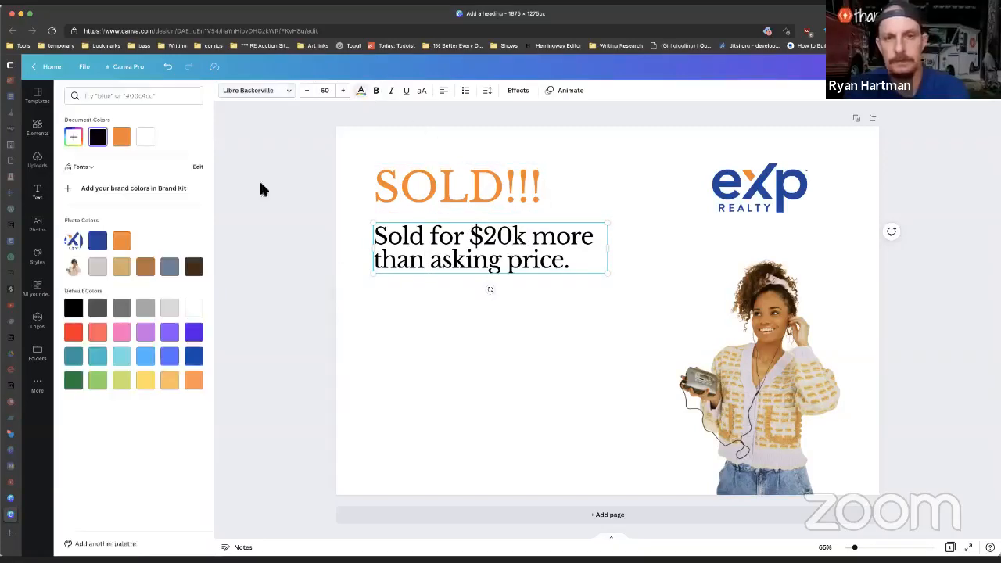
pyautogui.click(98, 243)
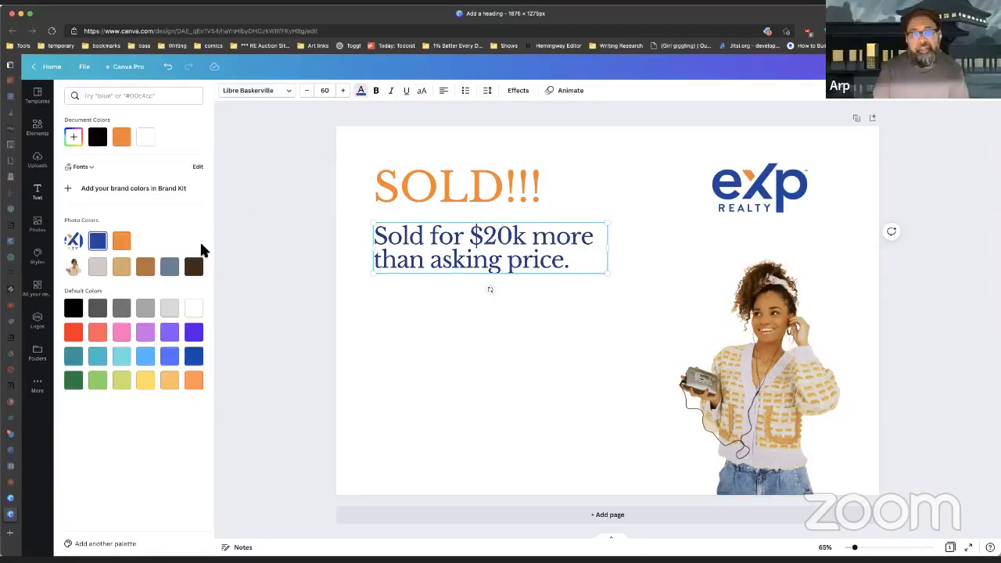
pyautogui.click(543, 348)
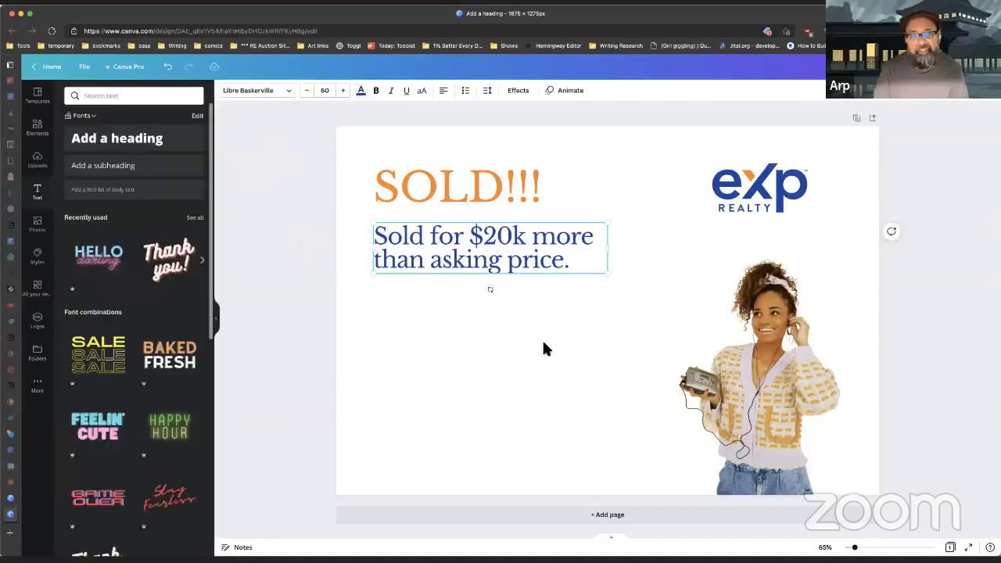
pyautogui.click(477, 254)
pyautogui.moveTo(477, 254); pyautogui.dragTo(472, 444)
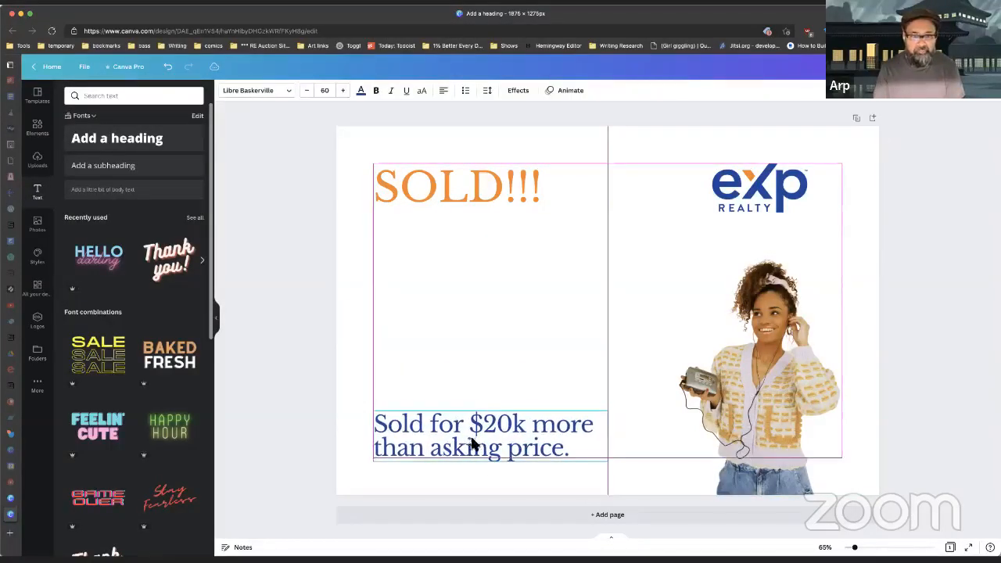
pyautogui.click(297, 277)
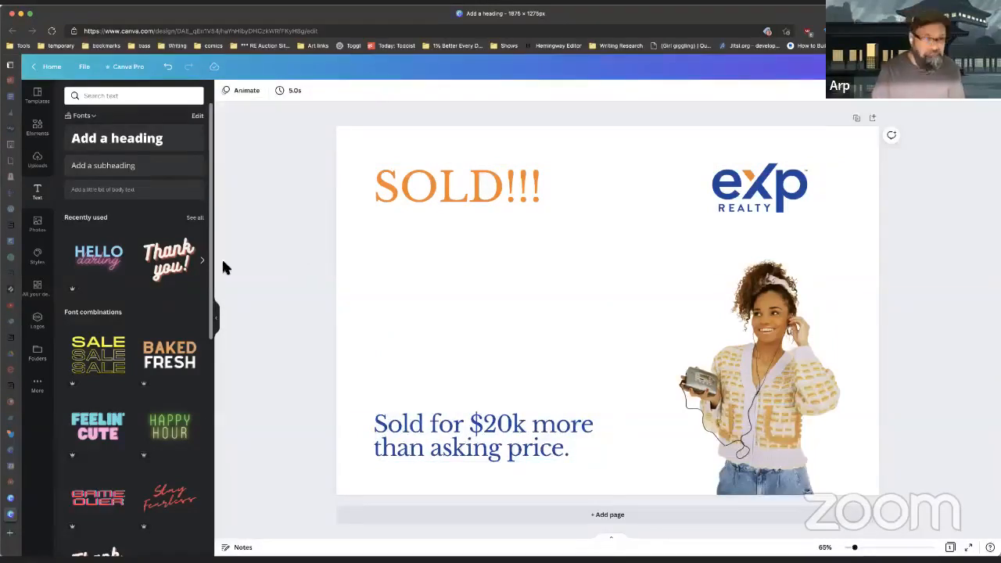
# Step: Bring up the Photos library and scroll through the stock photos
pyautogui.click(38, 227)
pyautogui.scroll(-5, 151, 259)
pyautogui.scroll(10, 147, 269)
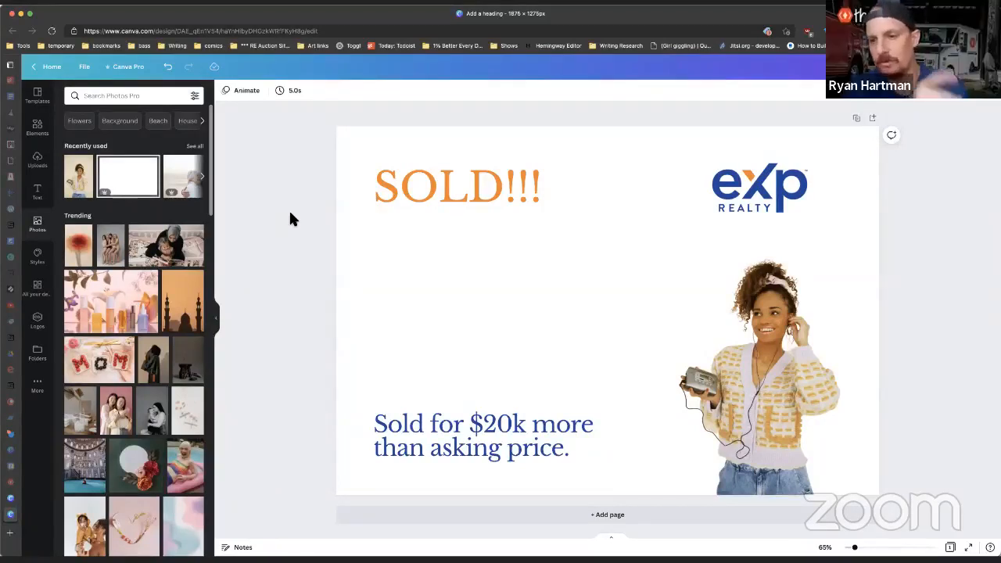
# Step: From Uploads, place the brick ranch house photo onto the postcard
pyautogui.click(39, 162)
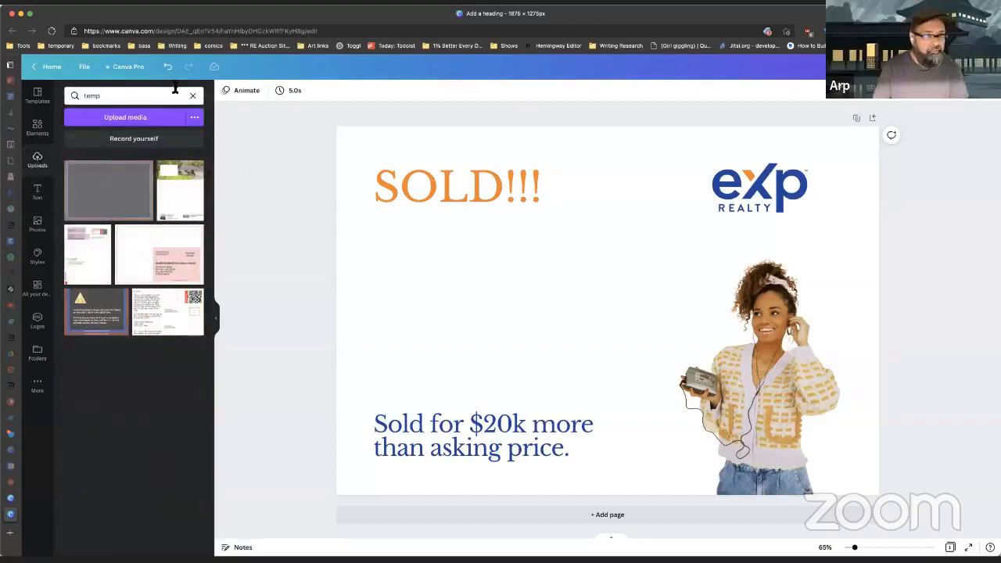
pyautogui.click(195, 100)
pyautogui.scroll(-3, 168, 258)
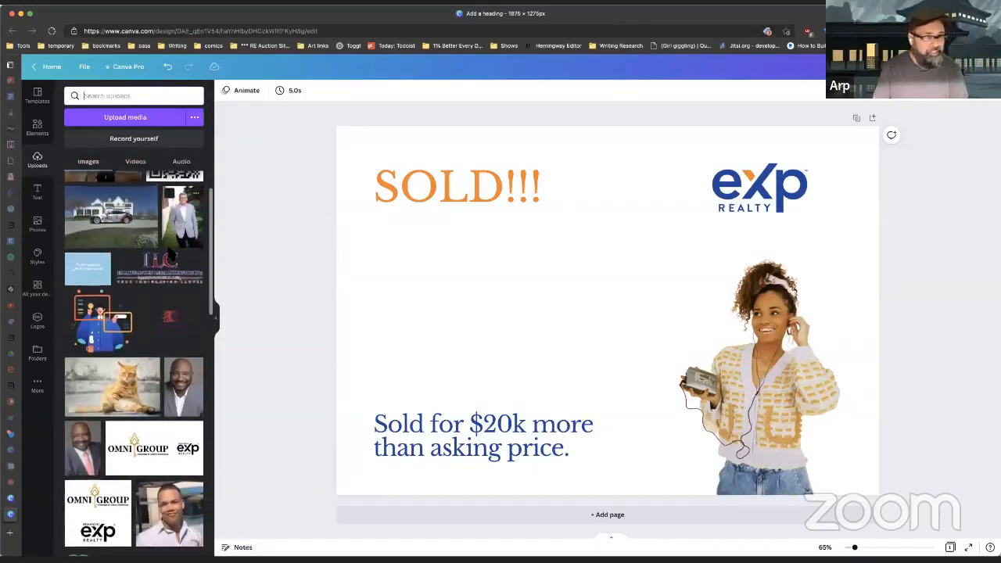
pyautogui.scroll(1, 168, 258)
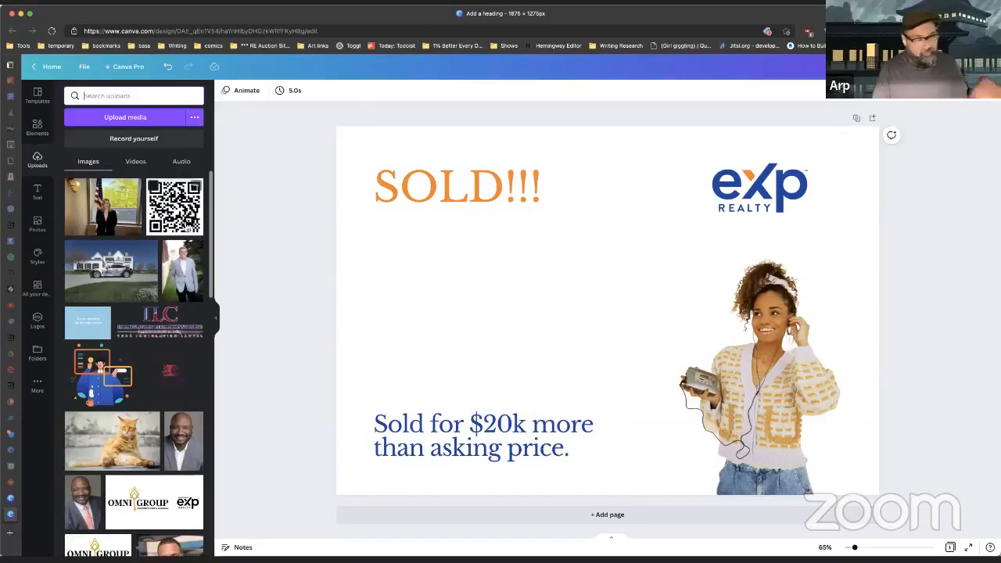
pyautogui.scroll(-10, 131, 286)
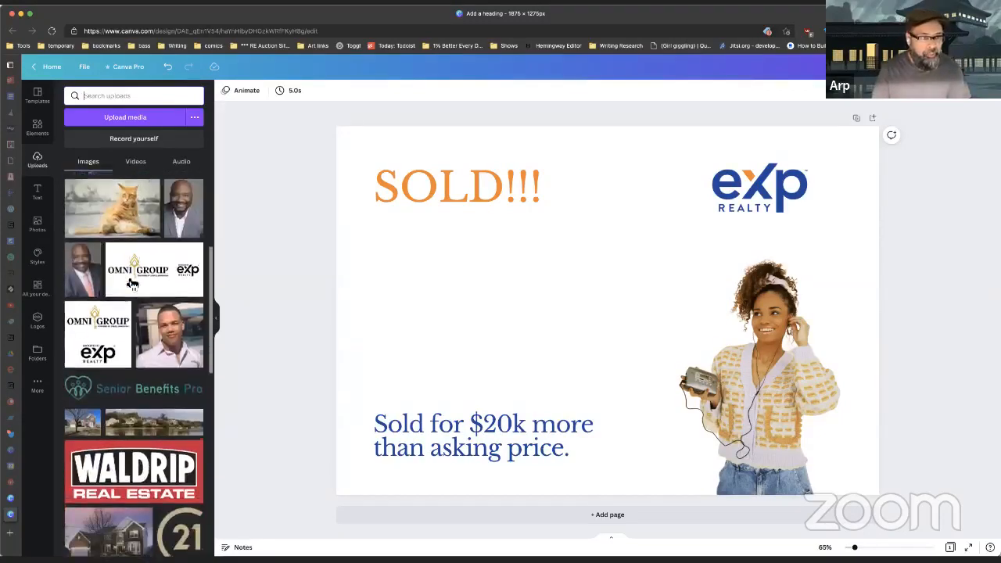
pyautogui.scroll(-10, 133, 287)
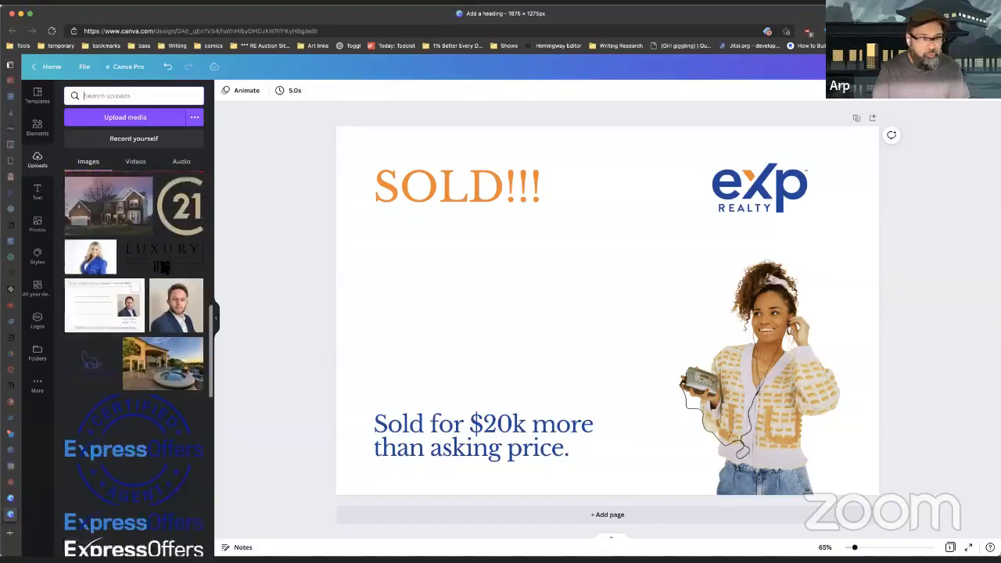
pyautogui.scroll(-5, 164, 274)
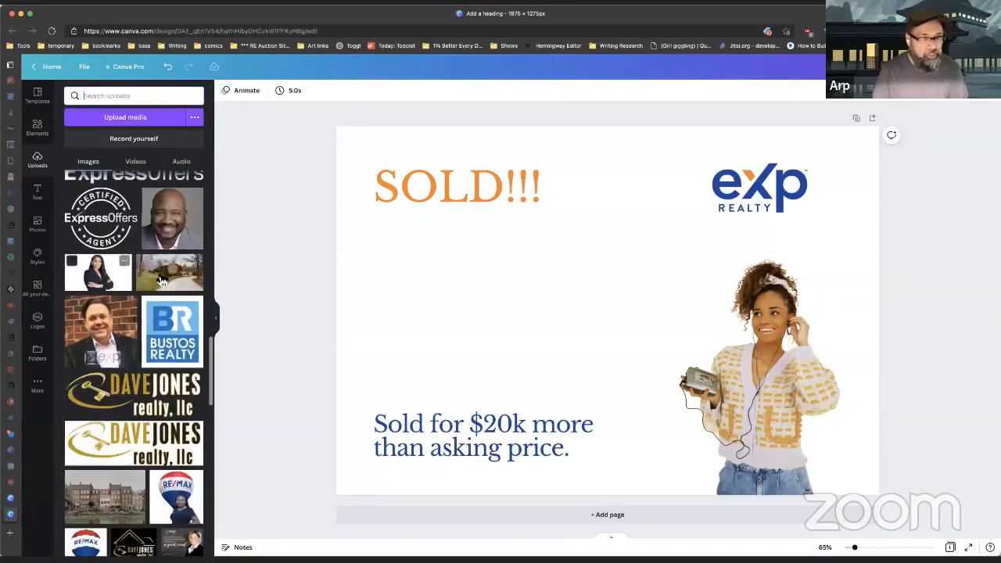
pyautogui.click(172, 279)
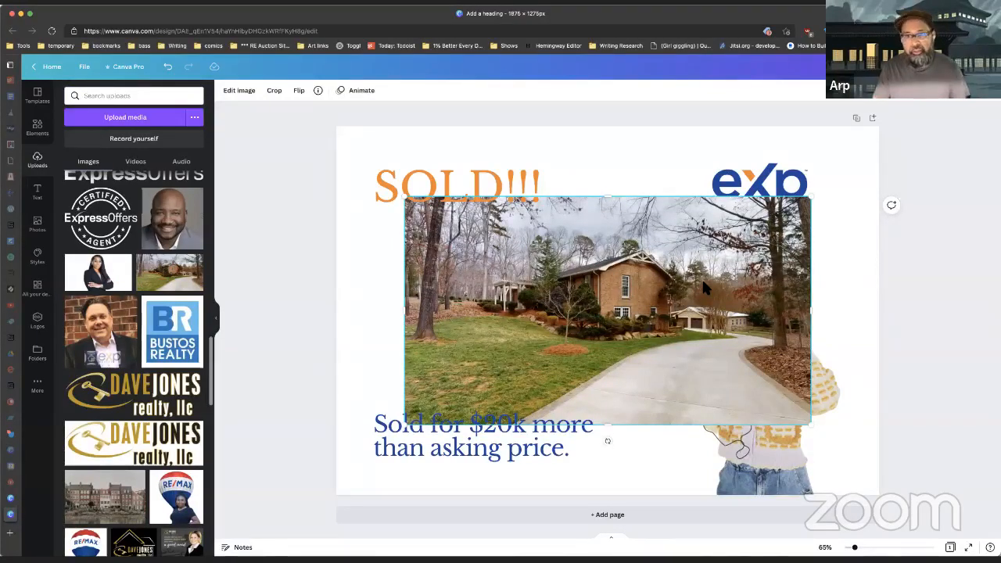
pyautogui.rightClick(704, 288)
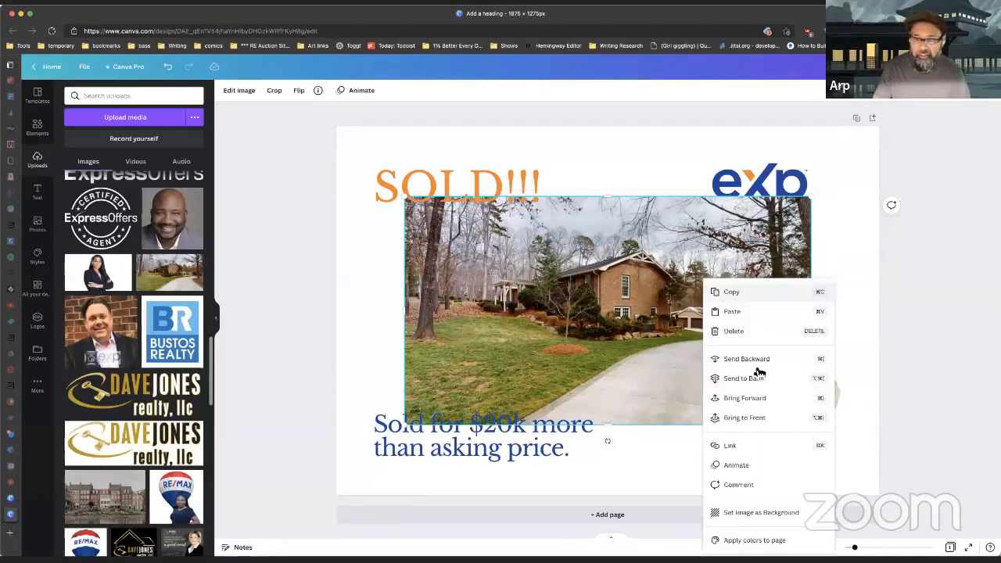
pyautogui.click(773, 515)
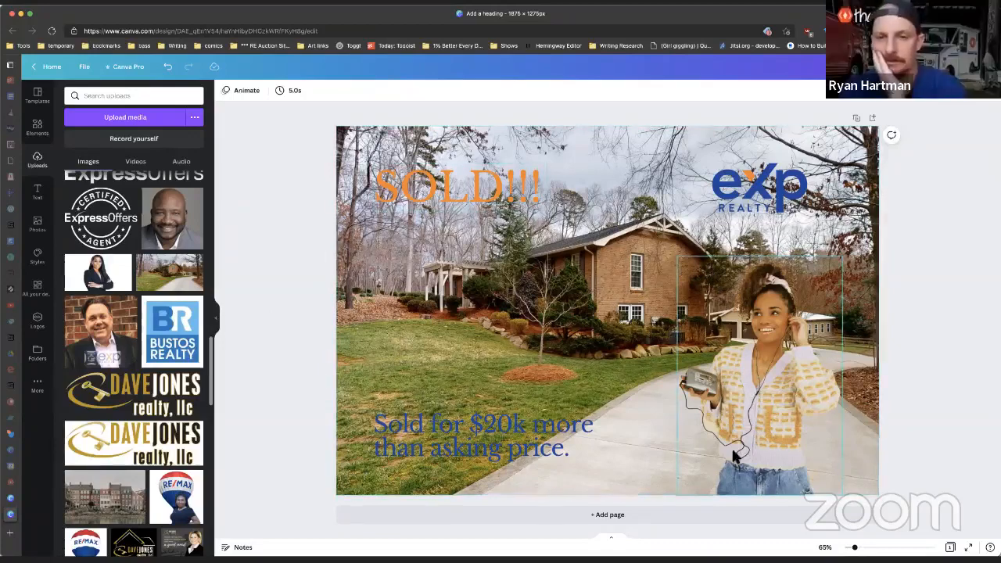
pyautogui.scroll(1, 722, 324)
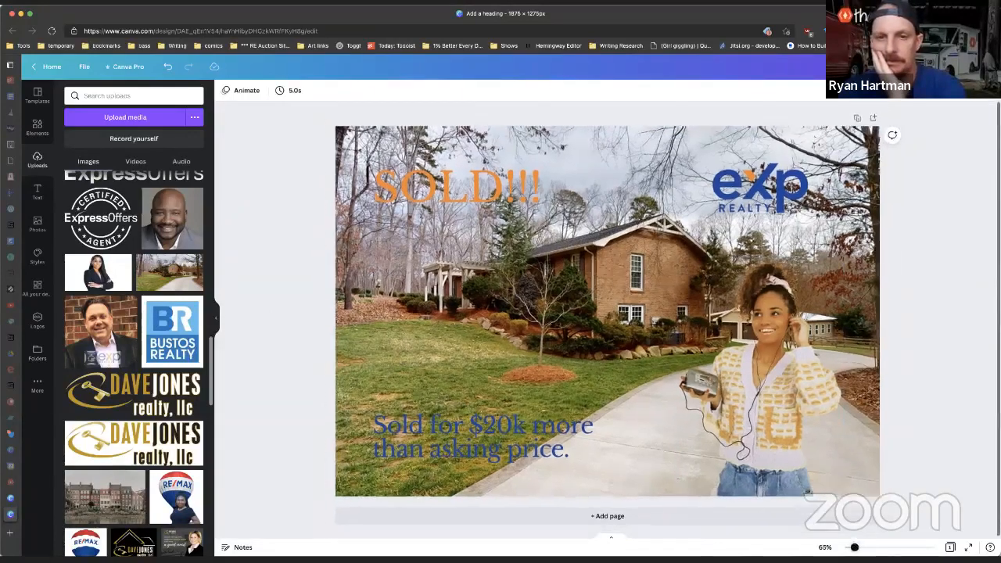
pyautogui.scroll(-5, 722, 325)
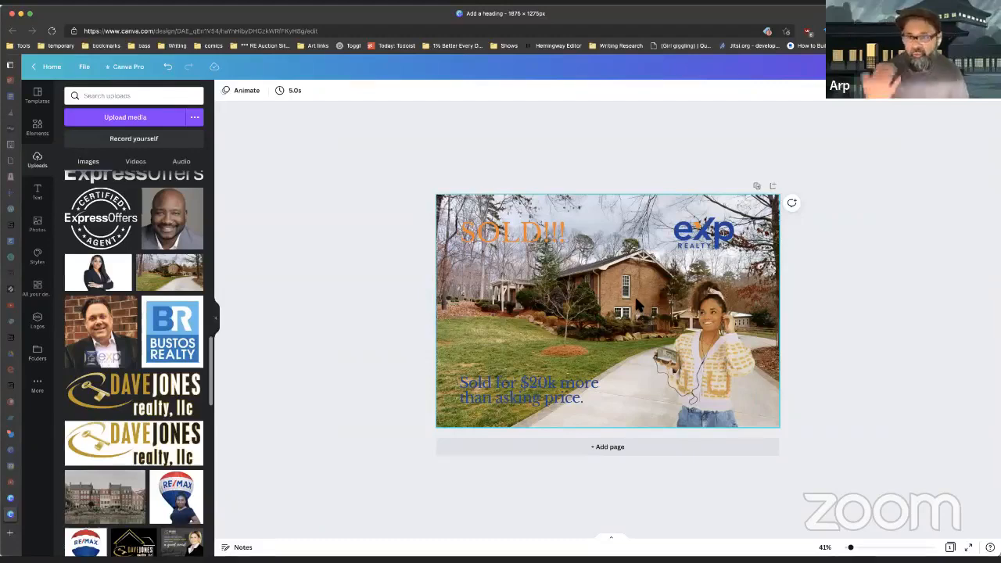
# Step: Recrop the house photo, enlarging it within its frame and shifting it slightly left
pyautogui.doubleClick(637, 305)
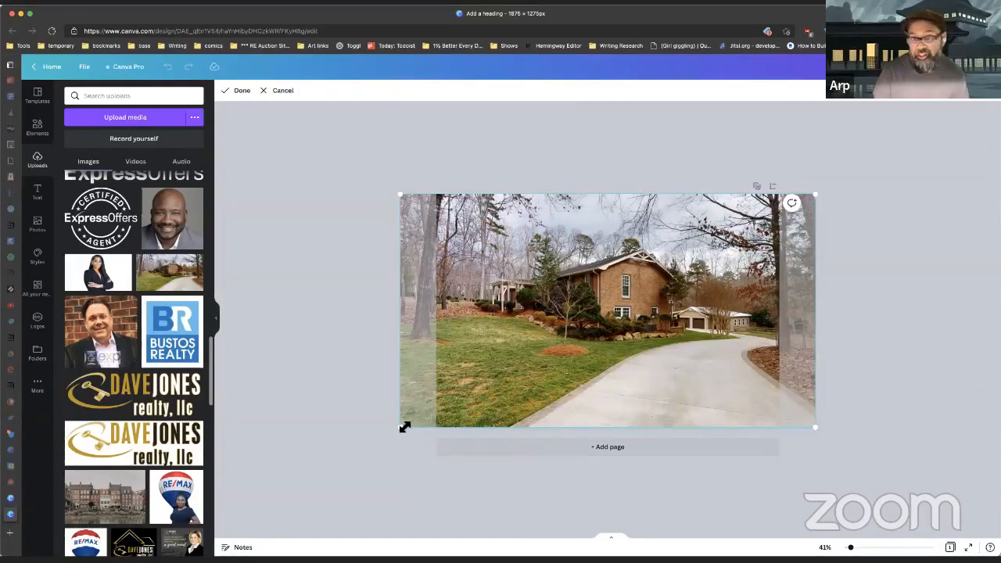
pyautogui.moveTo(816, 427); pyautogui.dragTo(958, 497)
pyautogui.moveTo(708, 314); pyautogui.dragTo(681, 314)
pyautogui.click(235, 90)
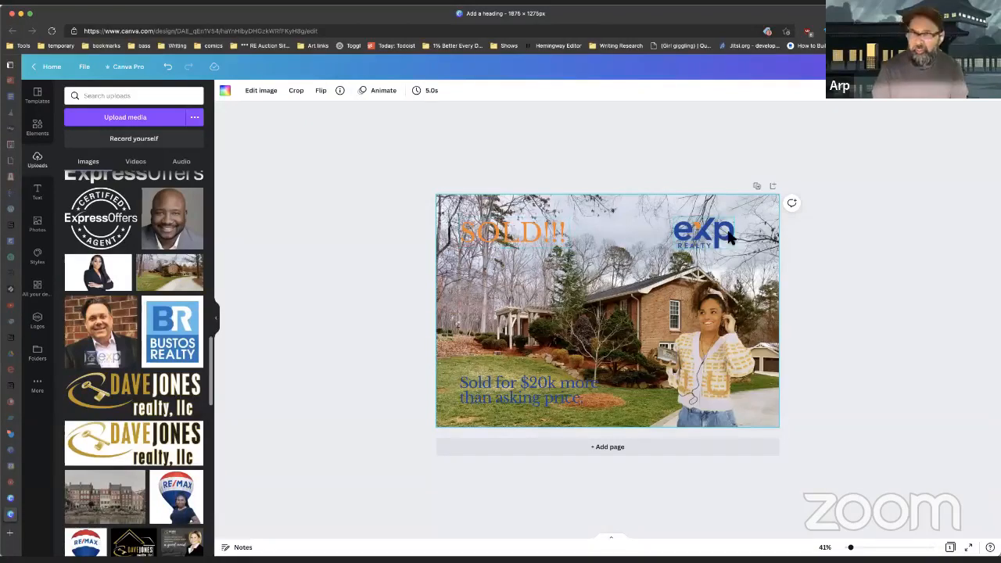
# Step: Add a white square and stretch it into a full-width header strip at the postcard top
pyautogui.click(36, 126)
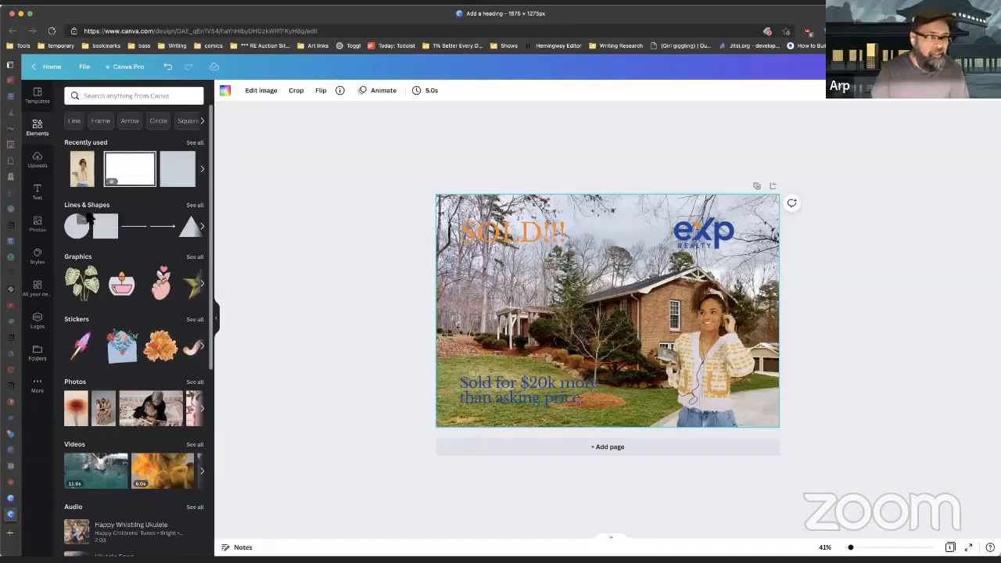
pyautogui.click(115, 236)
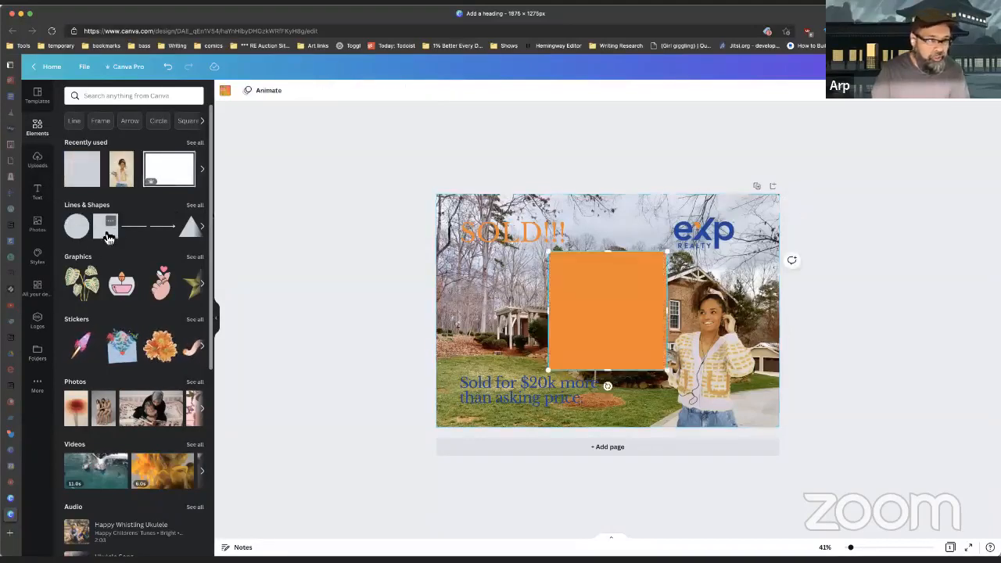
pyautogui.moveTo(600, 317); pyautogui.dragTo(508, 312)
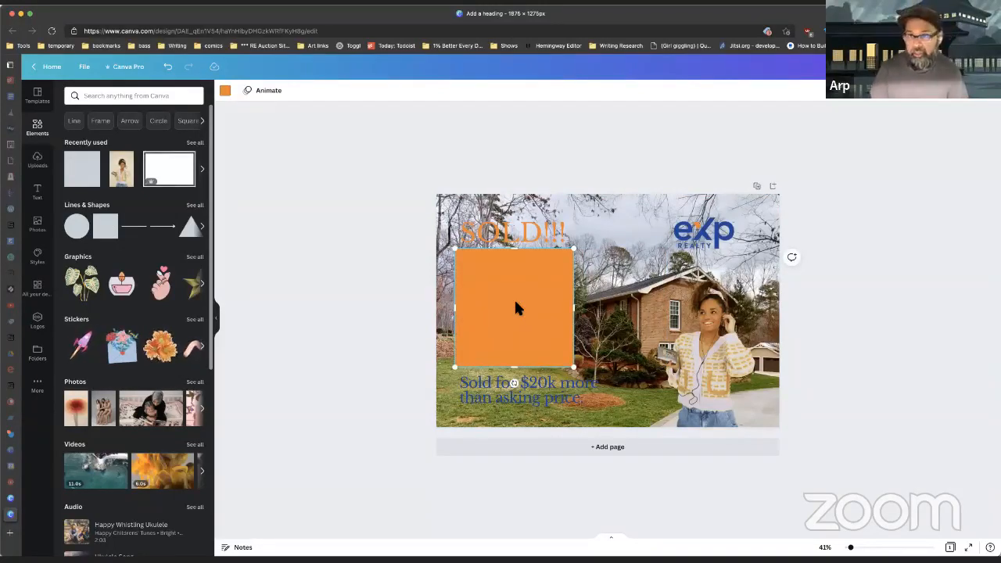
pyautogui.click(224, 92)
pyautogui.click(149, 139)
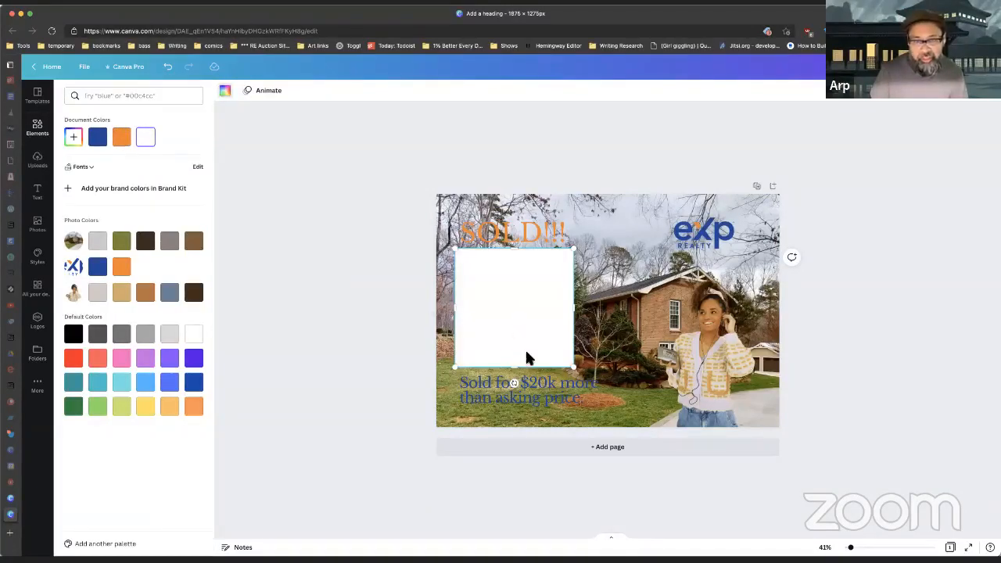
pyautogui.moveTo(523, 333); pyautogui.dragTo(505, 282)
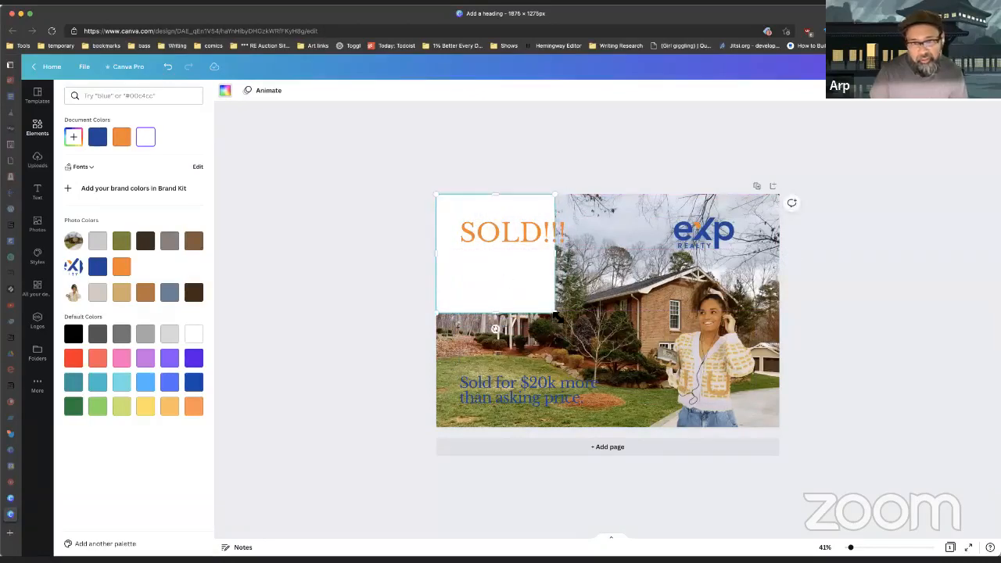
pyautogui.moveTo(556, 252); pyautogui.dragTo(780, 253)
pyautogui.moveTo(610, 313); pyautogui.dragTo(614, 253)
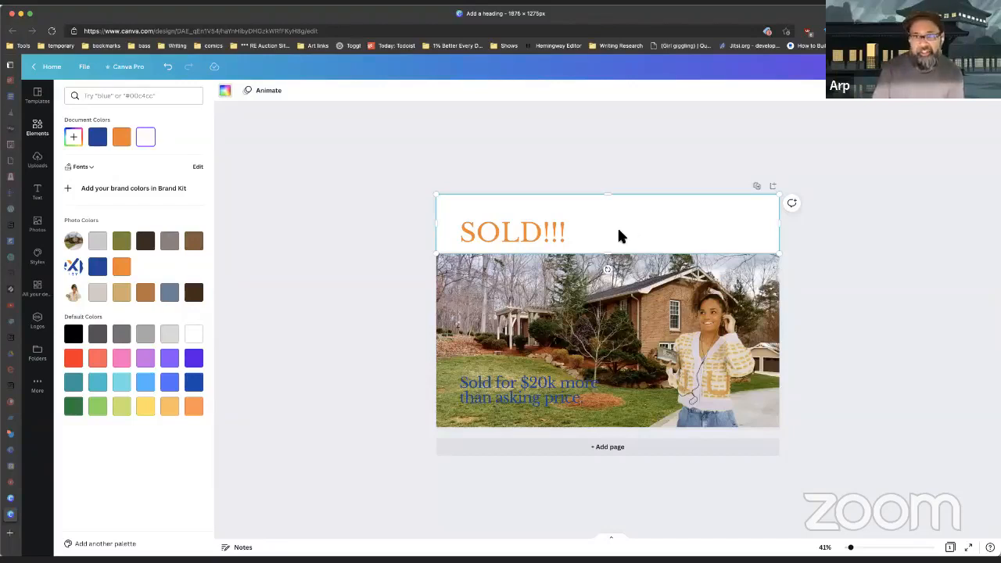
# Step: Send the white band to the back, behind SOLD!!! and the eXp logo
pyautogui.rightClick(615, 229)
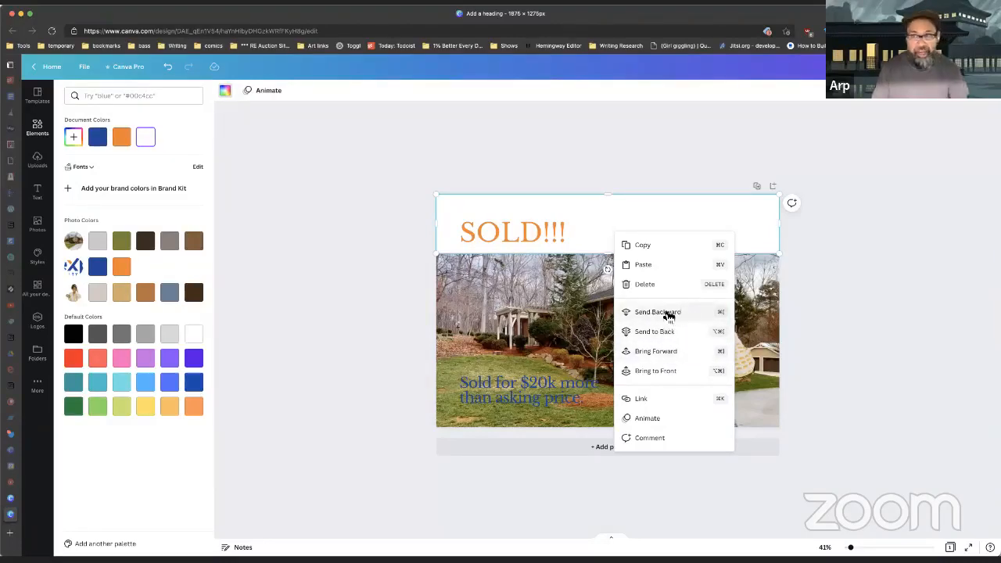
pyautogui.click(676, 377)
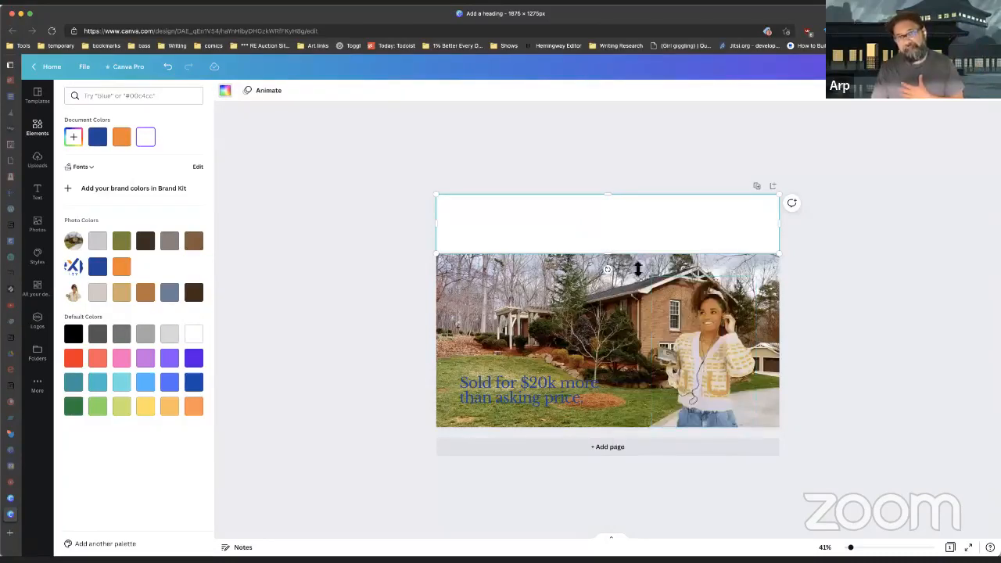
pyautogui.rightClick(629, 239)
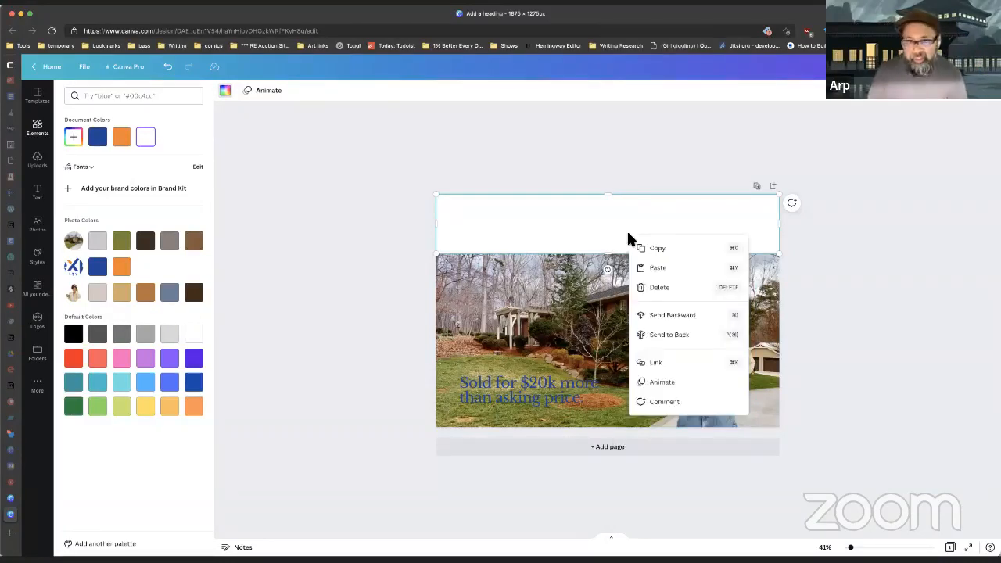
pyautogui.click(680, 336)
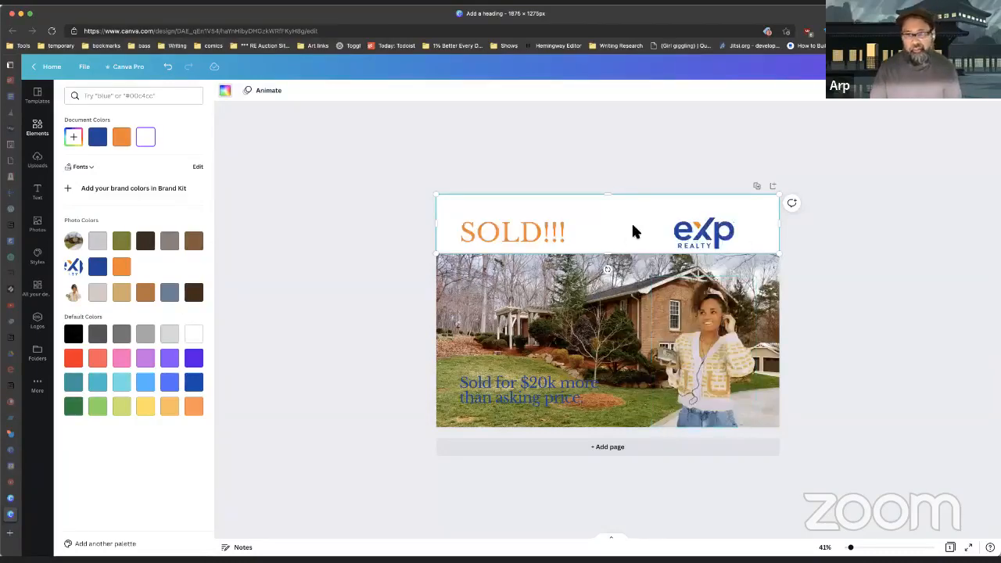
pyautogui.click(611, 154)
pyautogui.click(603, 153)
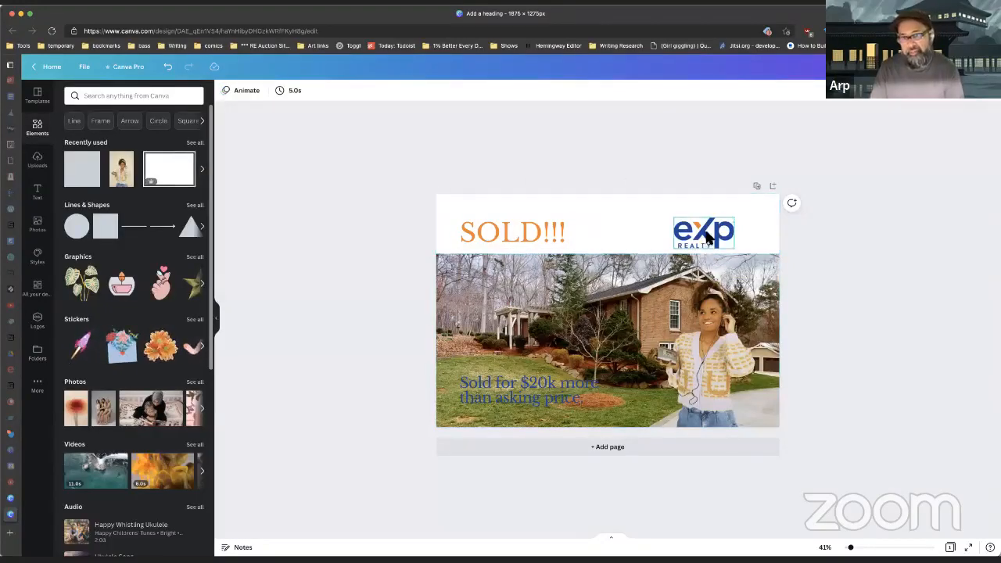
# Step: Nudge the eXp logo up into the white band
pyautogui.moveTo(706, 234)
pyautogui.mouseDown()
pyautogui.moveTo(709, 224)
pyautogui.moveTo(709, 234)
pyautogui.mouseUp()
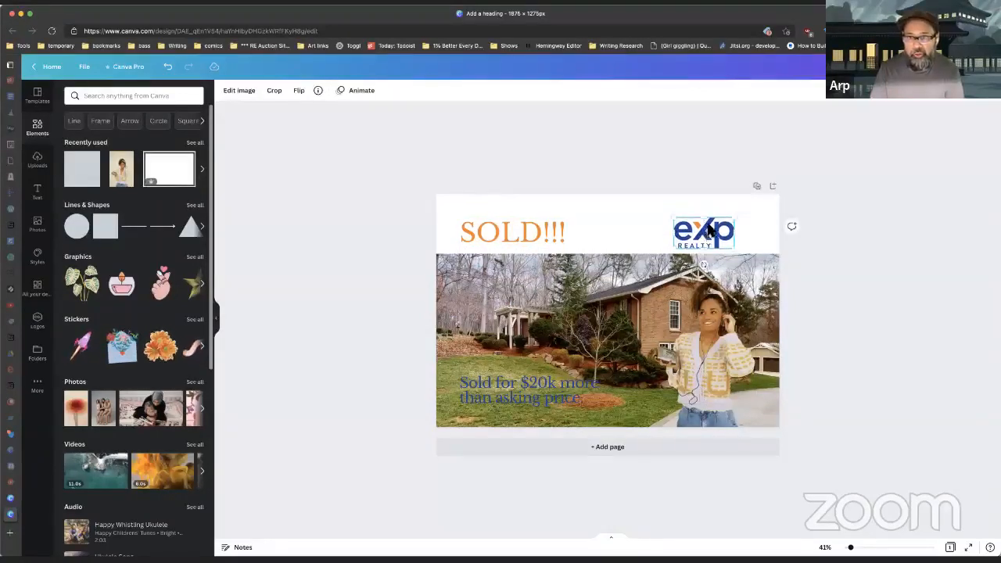
pyautogui.click(630, 142)
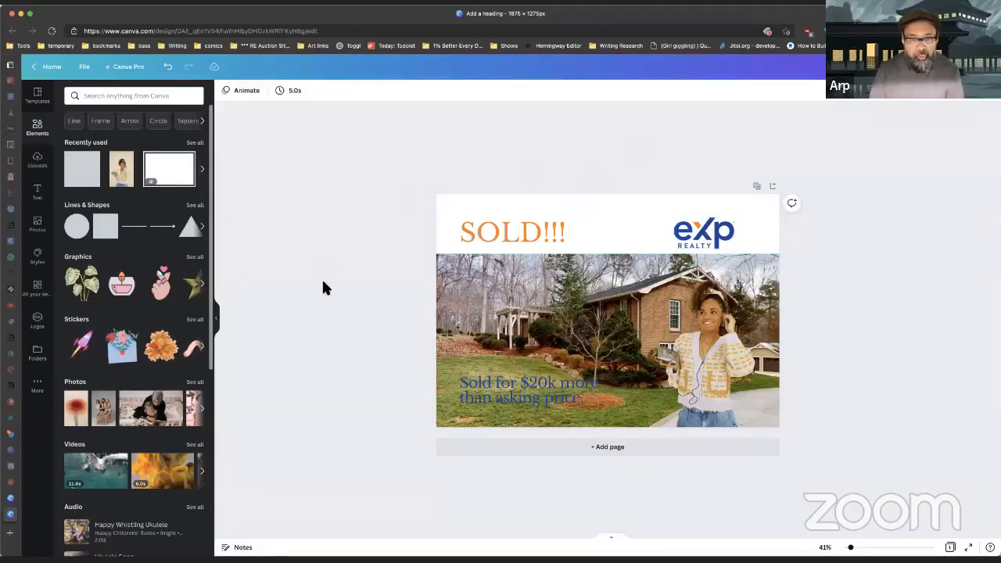
pyautogui.click(617, 211)
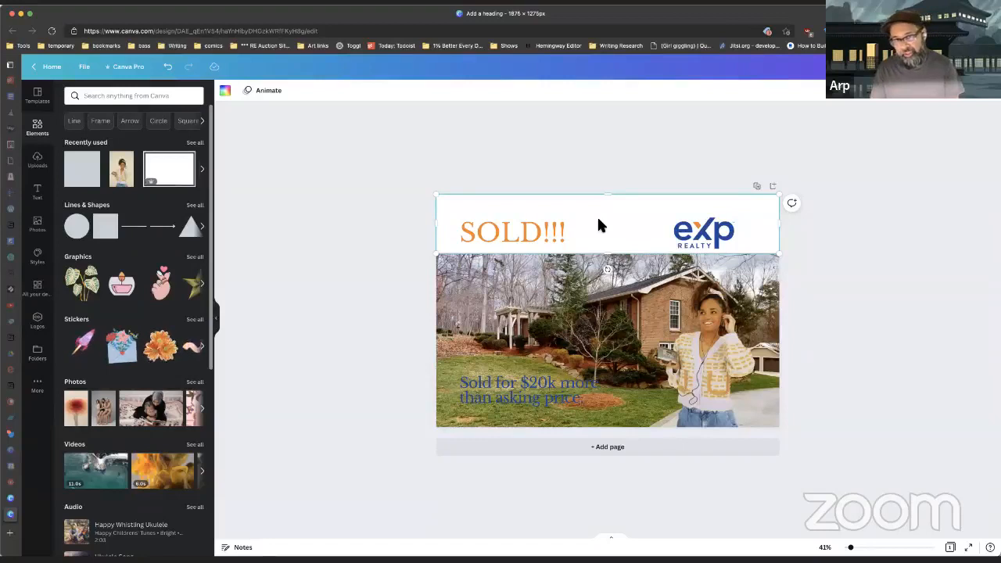
# Step: Copy the top white band, move the copy to the bottom edge and send it to back
pyautogui.rightClick(598, 220)
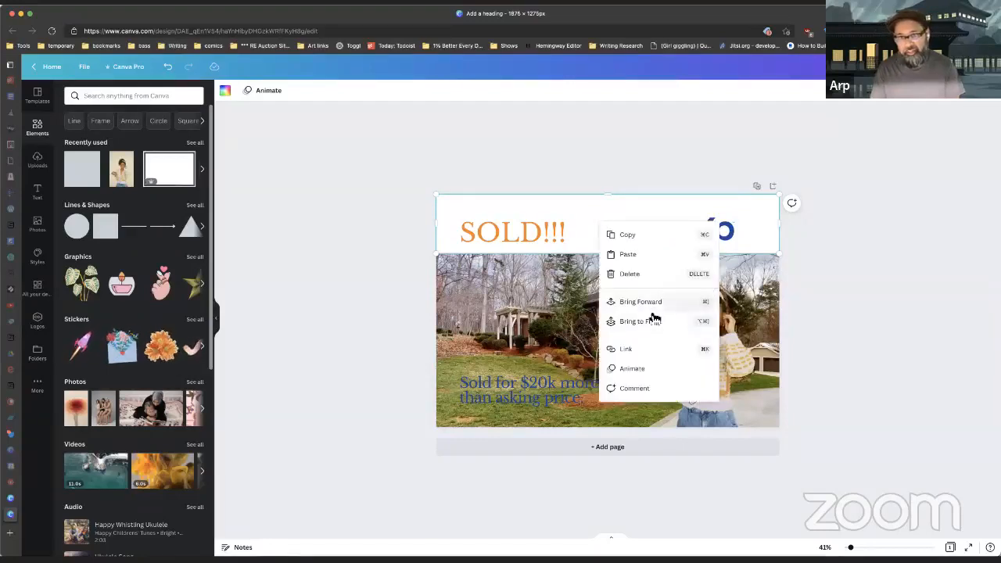
pyautogui.click(629, 236)
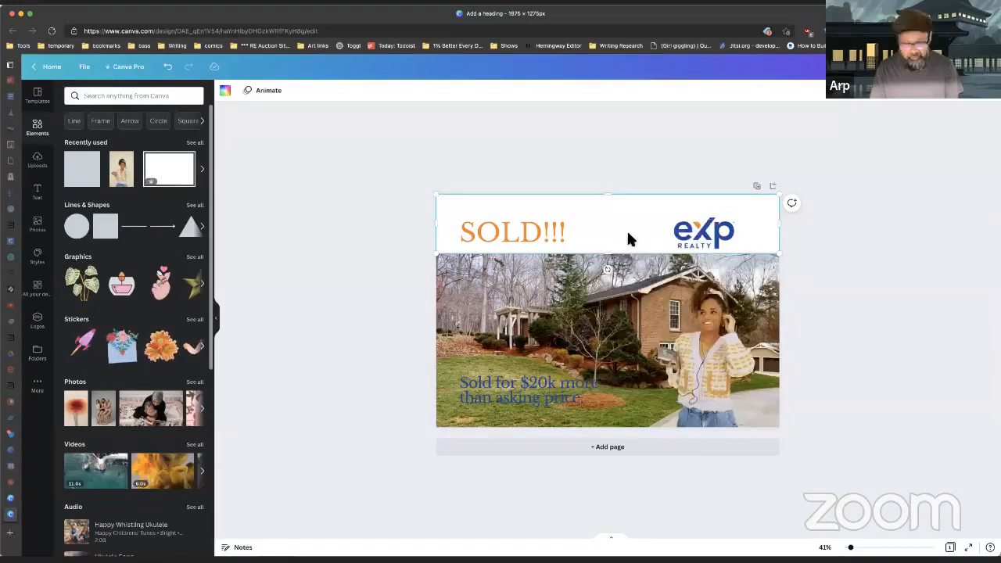
pyautogui.rightClick(556, 310)
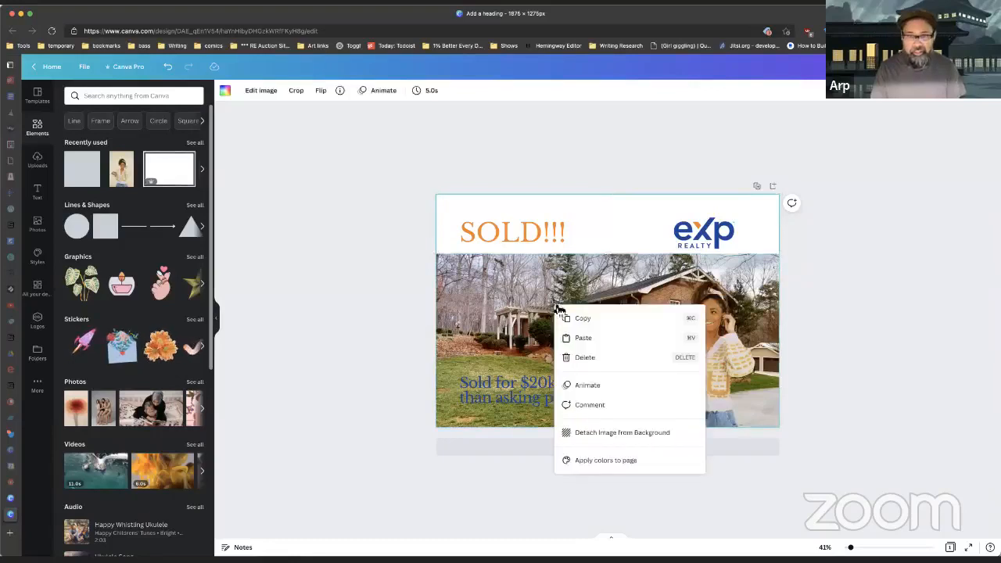
pyautogui.click(592, 347)
pyautogui.moveTo(615, 218); pyautogui.dragTo(615, 395)
pyautogui.rightClick(618, 399)
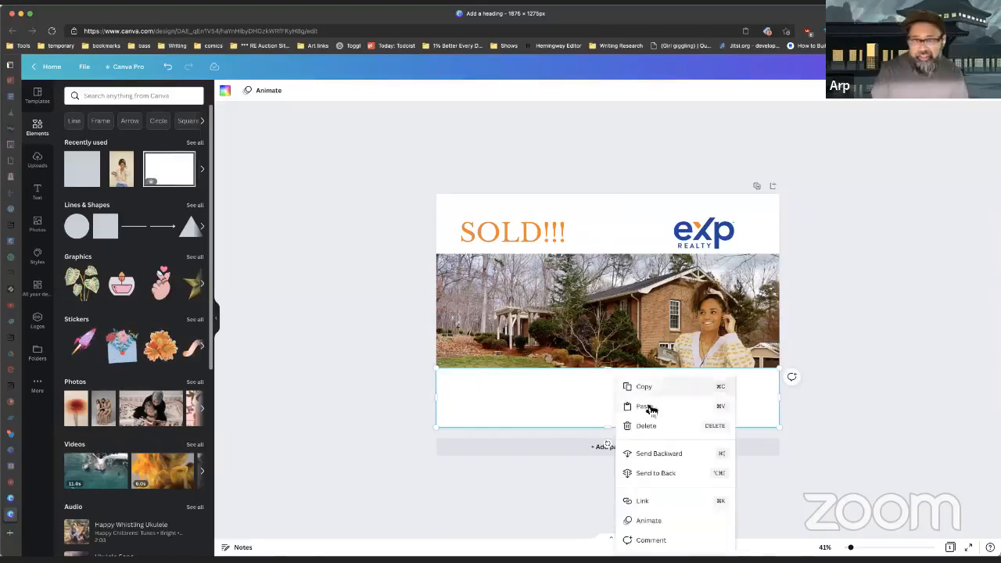
pyautogui.click(678, 477)
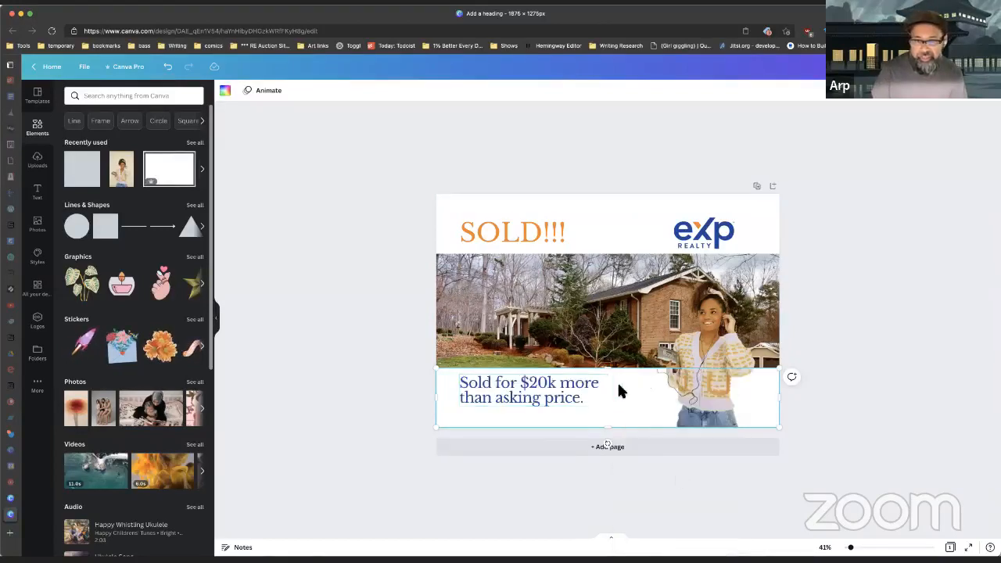
pyautogui.click(854, 305)
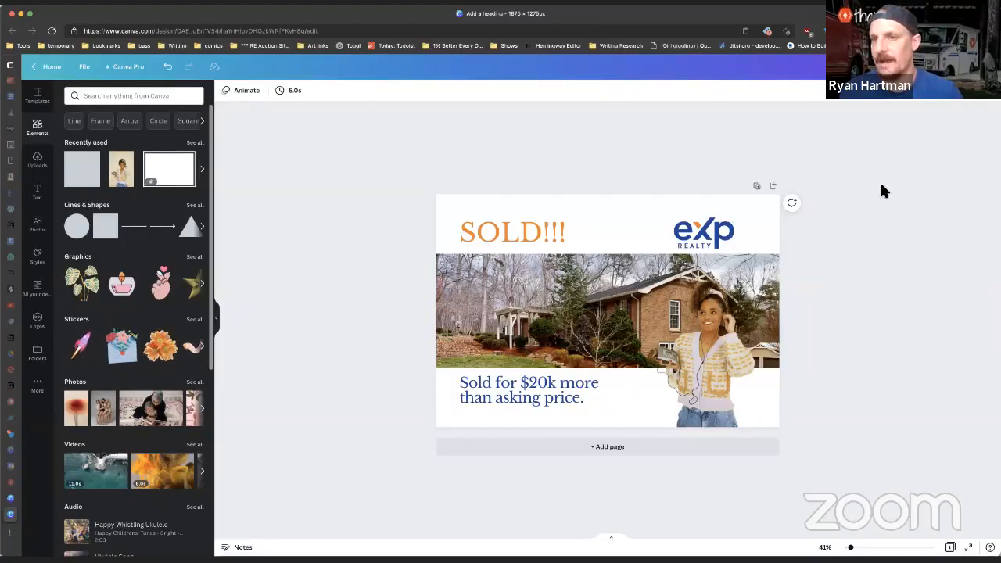
# Step: Download the finished postcard as a PNG file
pyautogui.click(939, 66)
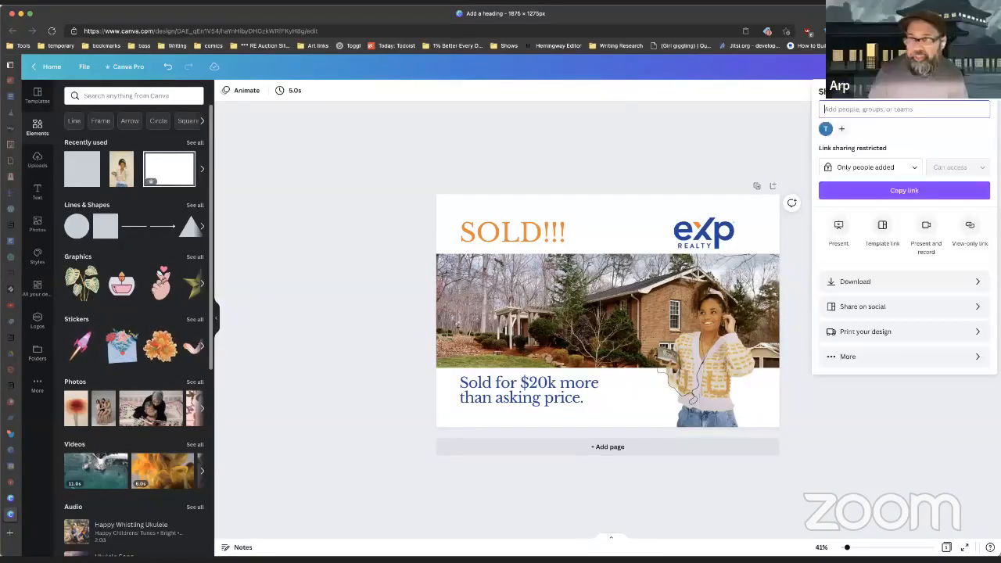
pyautogui.click(874, 283)
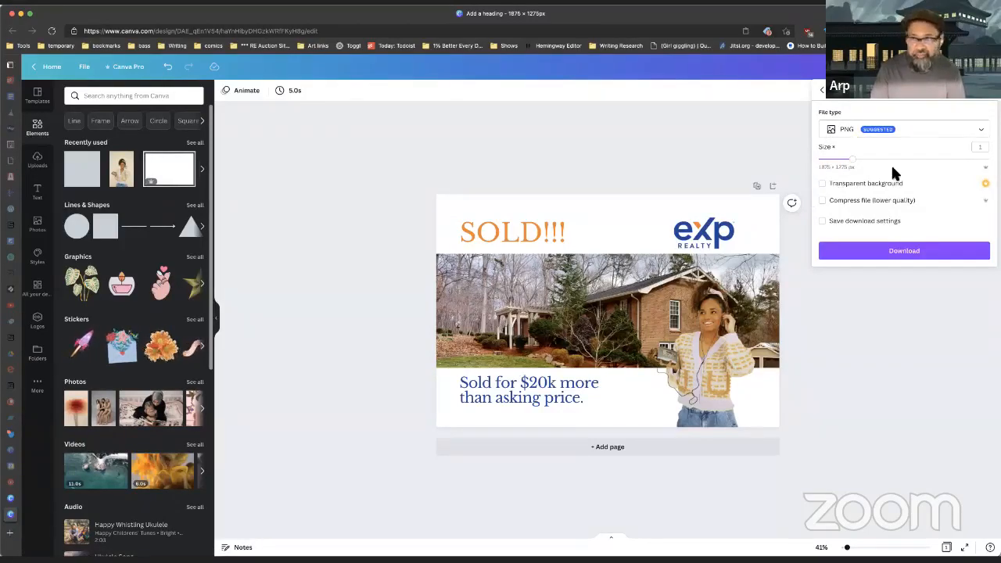
pyautogui.click(902, 257)
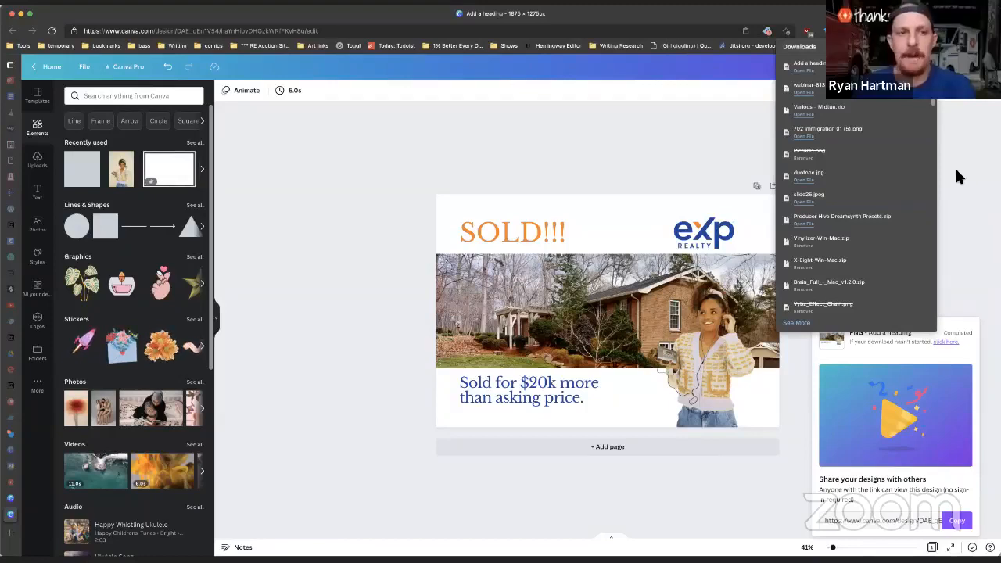
pyautogui.click(584, 136)
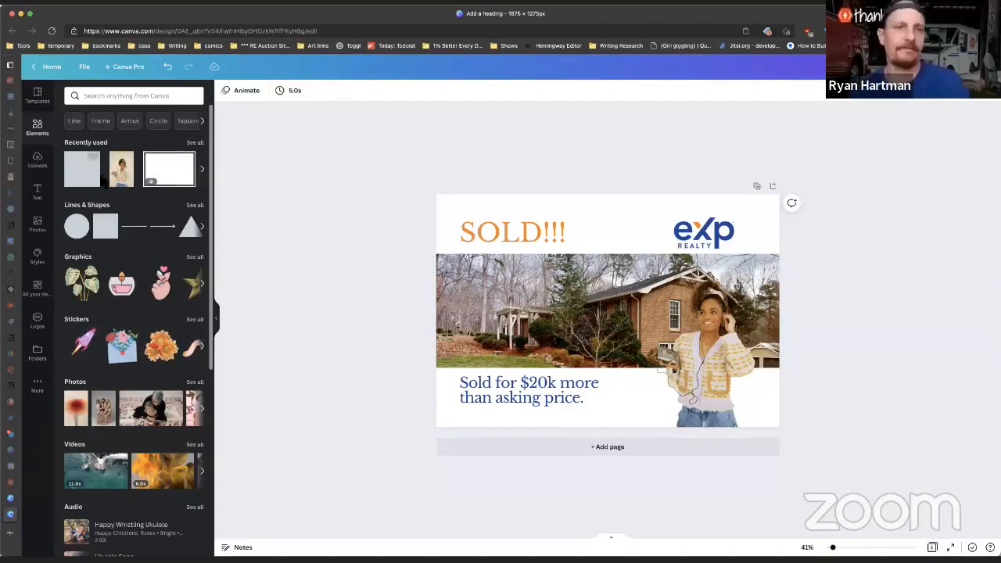
# Step: Search Elements for arrows and add the curled arrow to the postcard
pyautogui.scroll(-5, 146, 226)
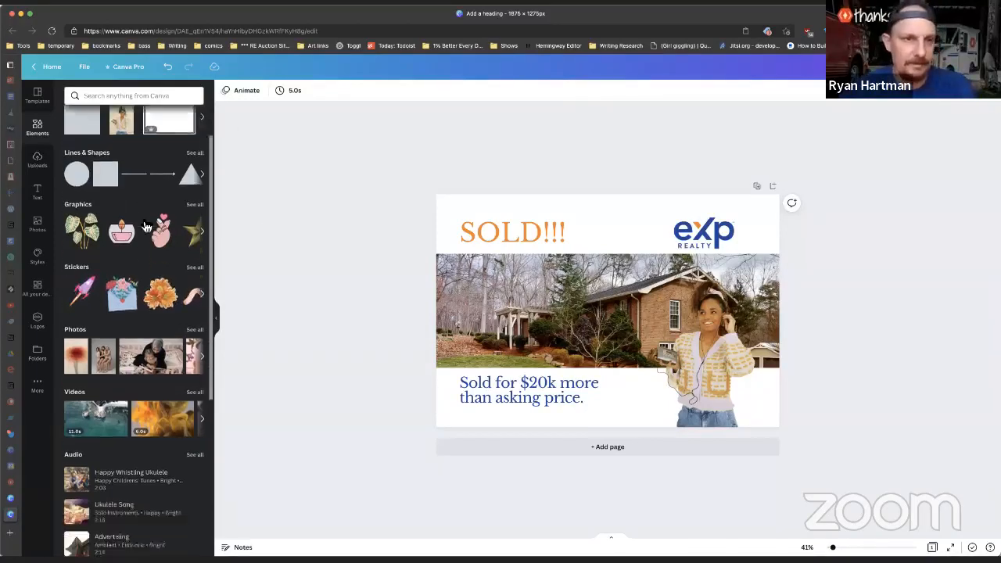
pyautogui.scroll(5, 145, 226)
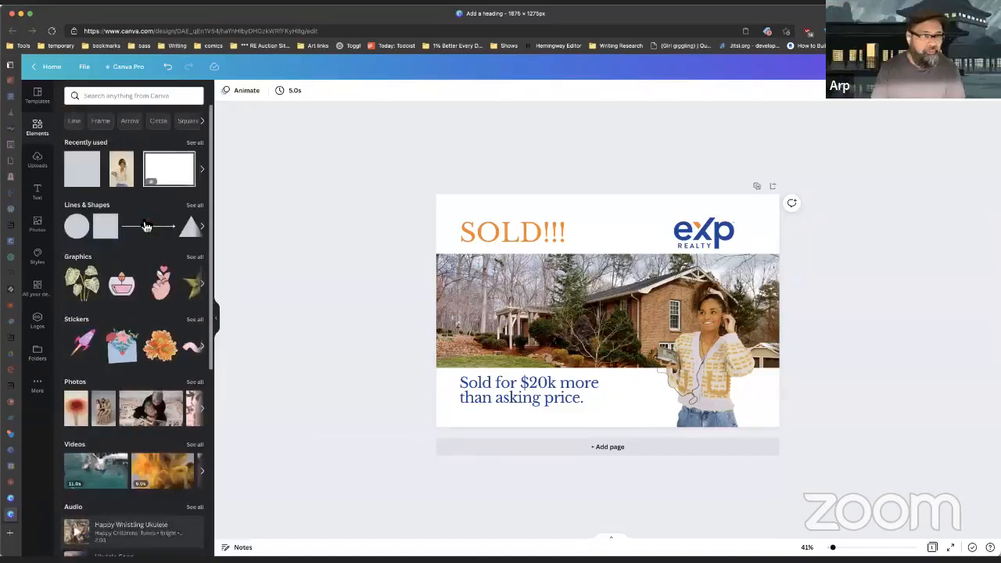
pyautogui.click(130, 121)
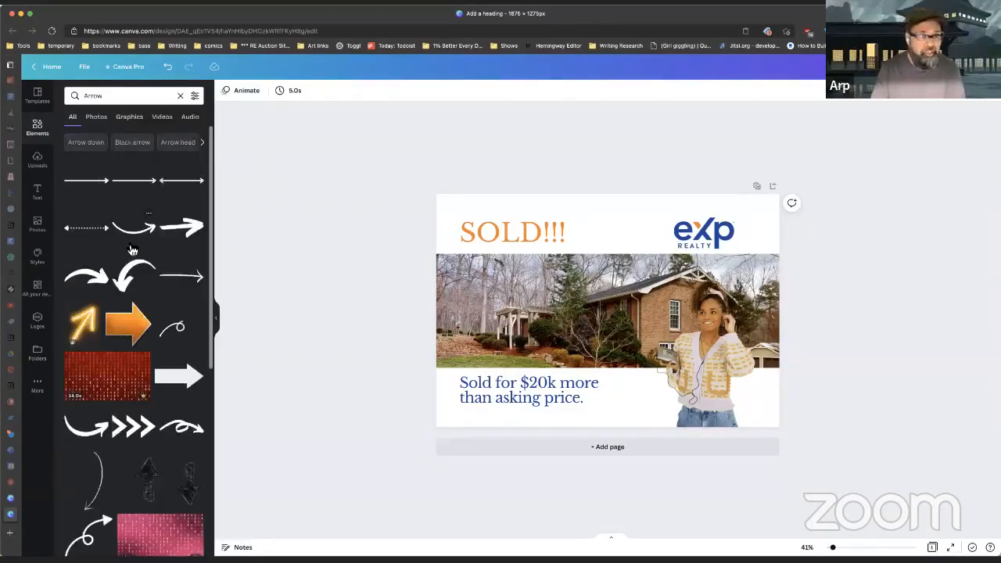
pyautogui.scroll(-2, 133, 251)
pyautogui.scroll(1, 132, 249)
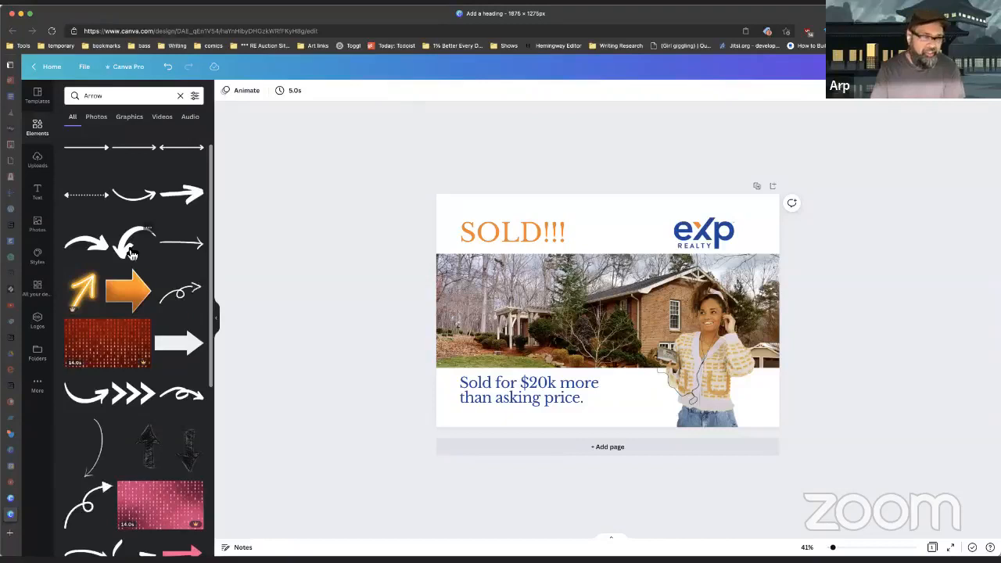
pyautogui.click(132, 255)
pyautogui.moveTo(566, 314); pyautogui.dragTo(589, 294)
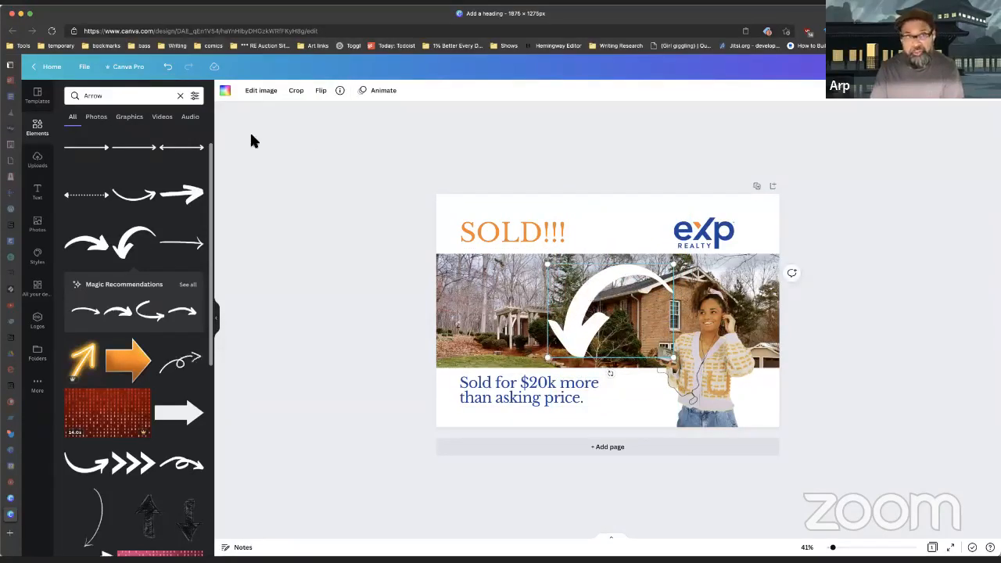
# Step: Colour the arrow orange and move it down onto the 'Sold for $20k' line
pyautogui.click(226, 92)
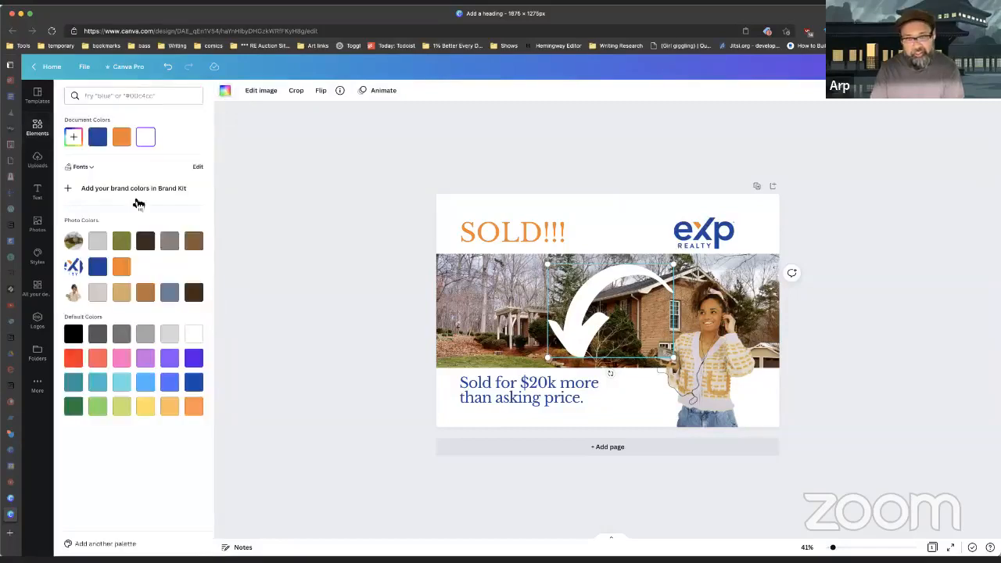
pyautogui.click(123, 140)
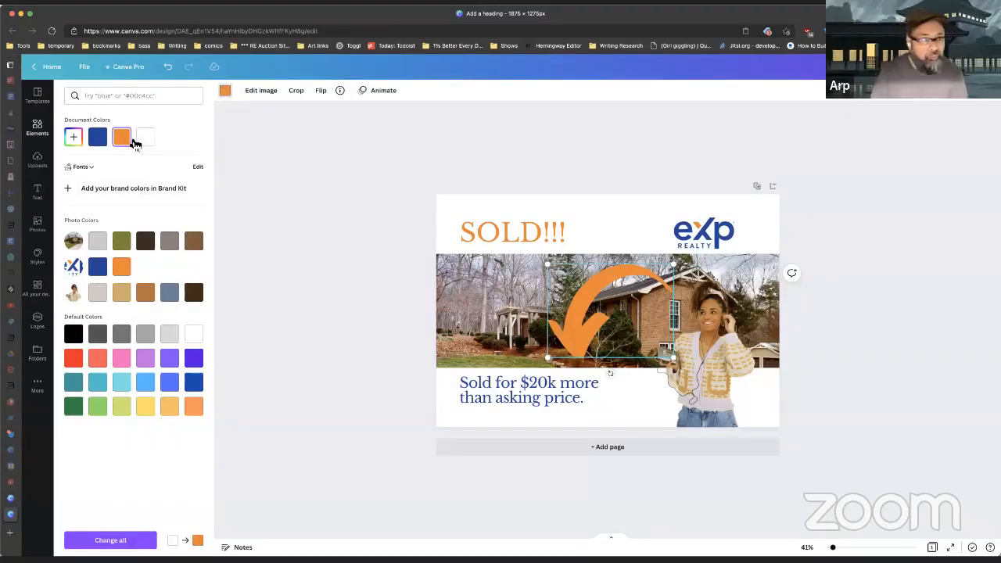
pyautogui.click(122, 243)
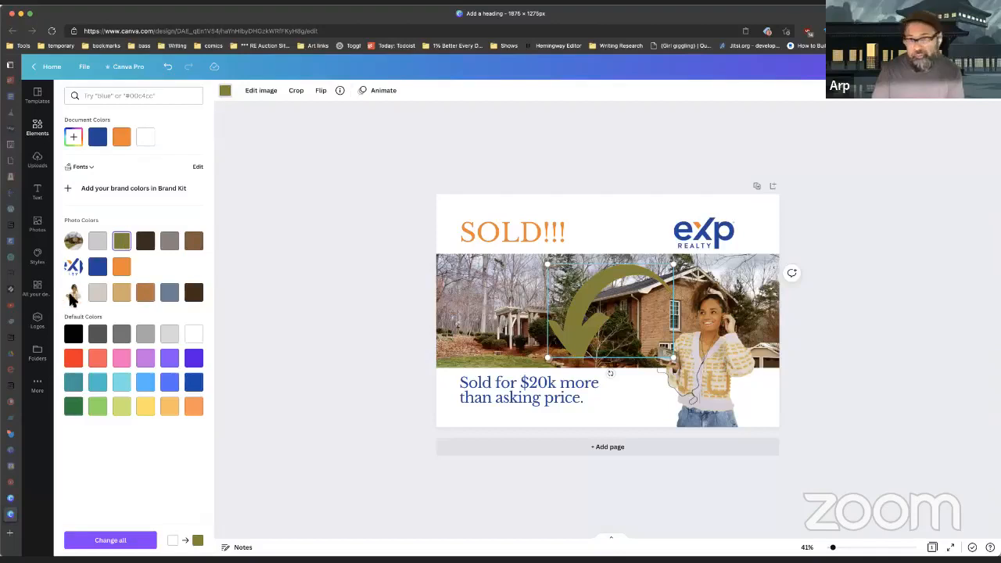
pyautogui.click(176, 294)
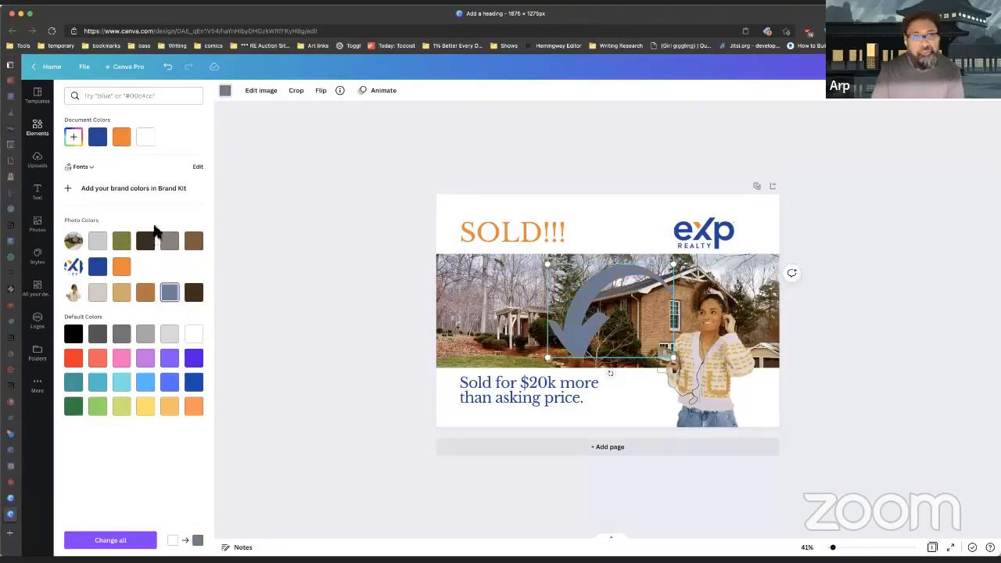
pyautogui.click(123, 140)
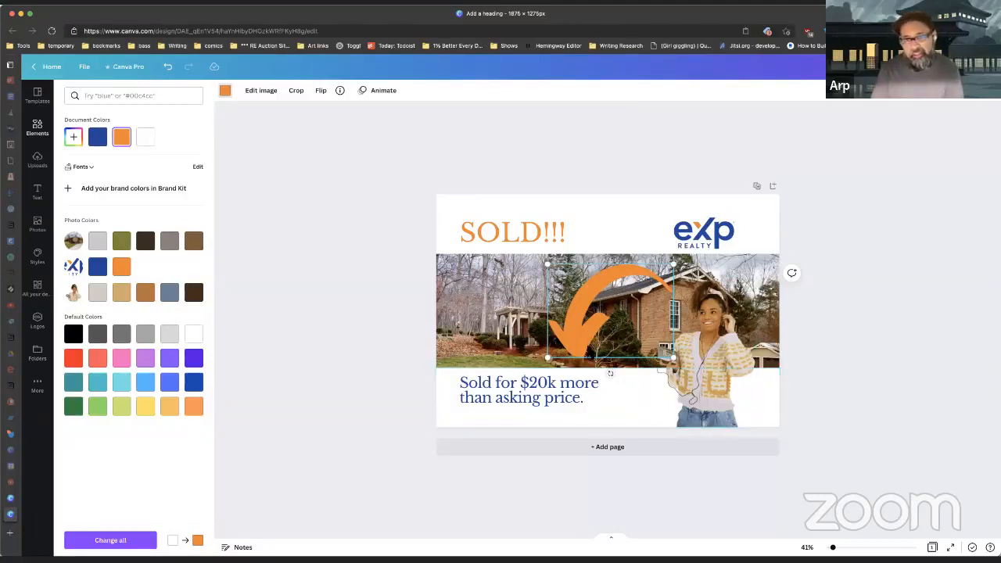
pyautogui.moveTo(579, 344); pyautogui.dragTo(556, 383)
pyautogui.moveTo(578, 332); pyautogui.dragTo(558, 357)
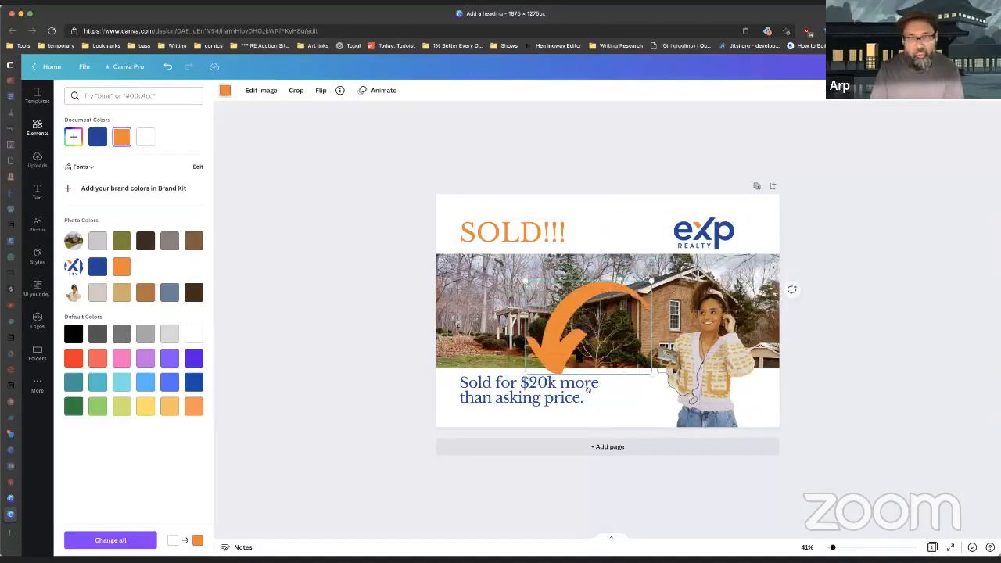
pyautogui.click(323, 93)
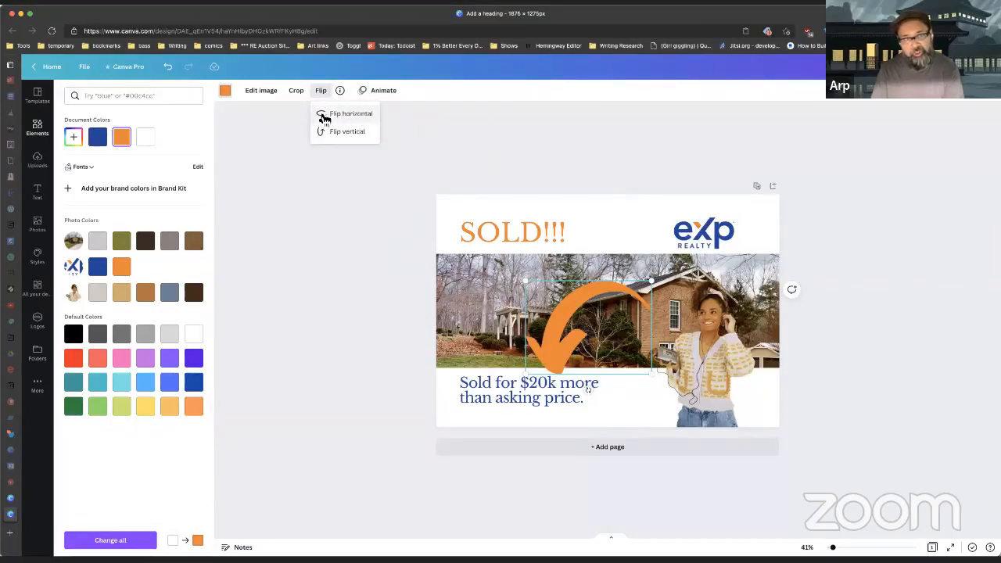
# Step: Flip the arrow horizontally, tilt it about 42 degrees, shrink it, and set it beside the subheading
pyautogui.click(353, 115)
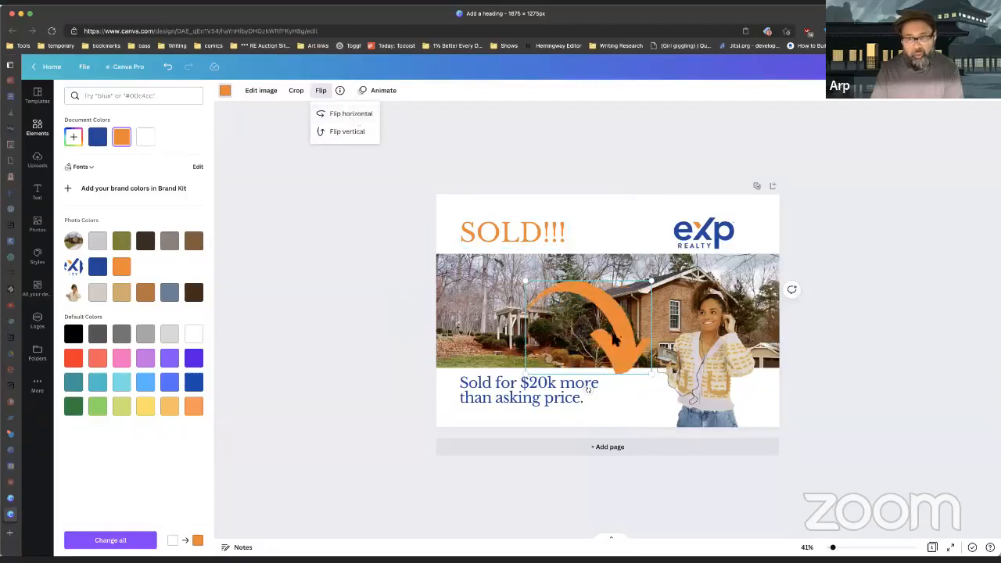
pyautogui.moveTo(630, 338); pyautogui.dragTo(646, 384)
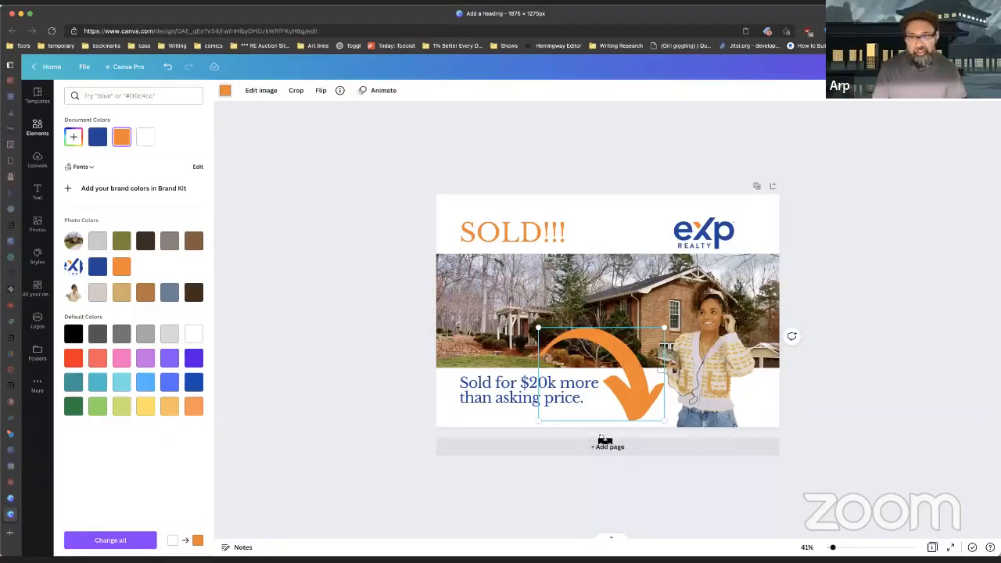
pyautogui.moveTo(606, 438); pyautogui.dragTo(551, 436)
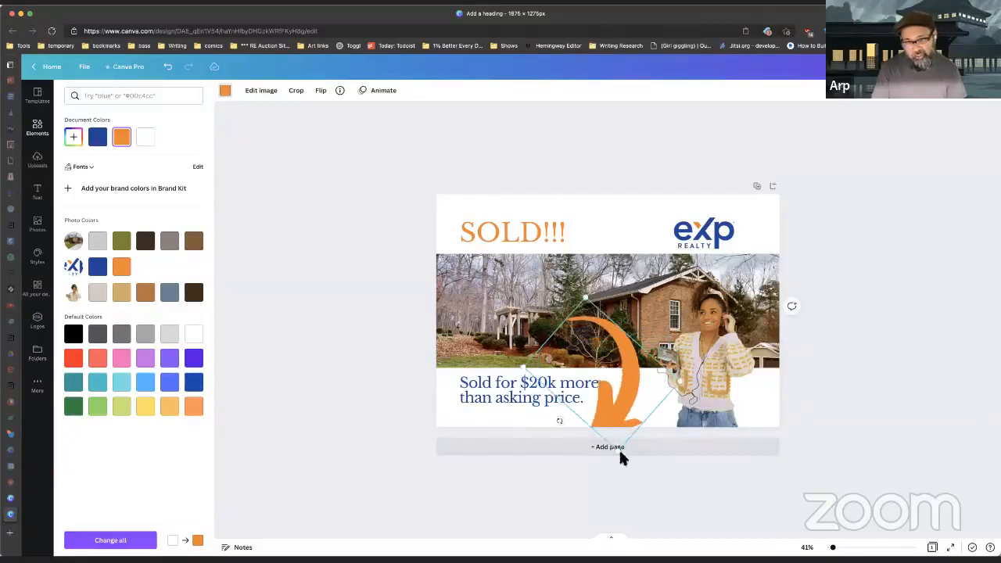
pyautogui.moveTo(619, 451)
pyautogui.mouseDown()
pyautogui.moveTo(618, 415)
pyautogui.moveTo(618, 431)
pyautogui.mouseUp()
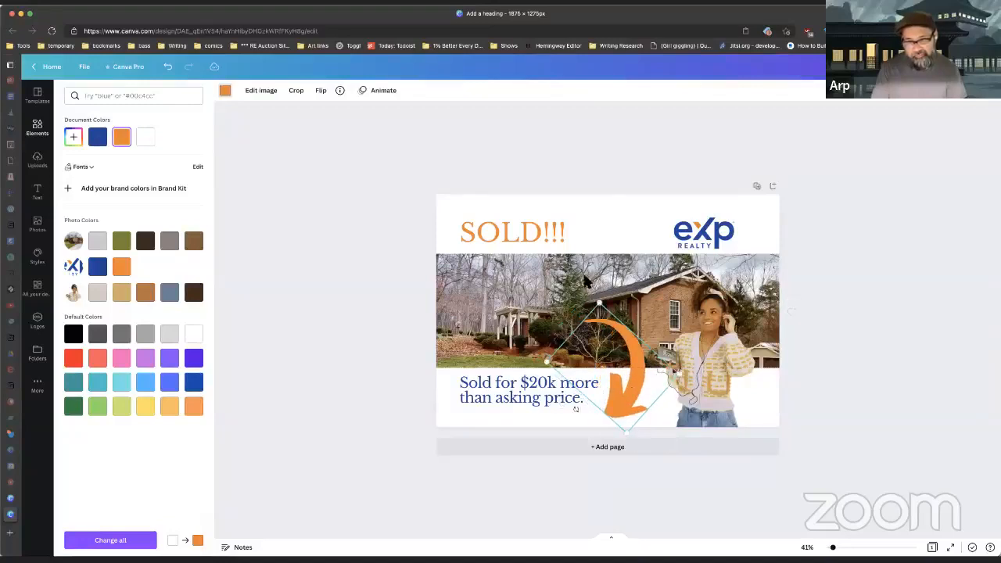
pyautogui.moveTo(599, 301); pyautogui.dragTo(607, 370)
pyautogui.moveTo(628, 403); pyautogui.dragTo(633, 380)
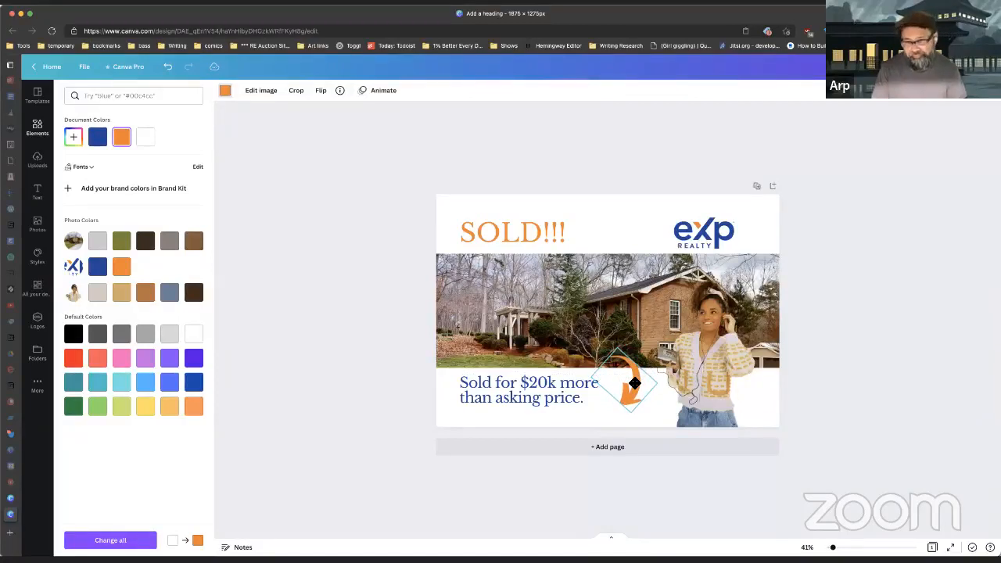
pyautogui.click(450, 369)
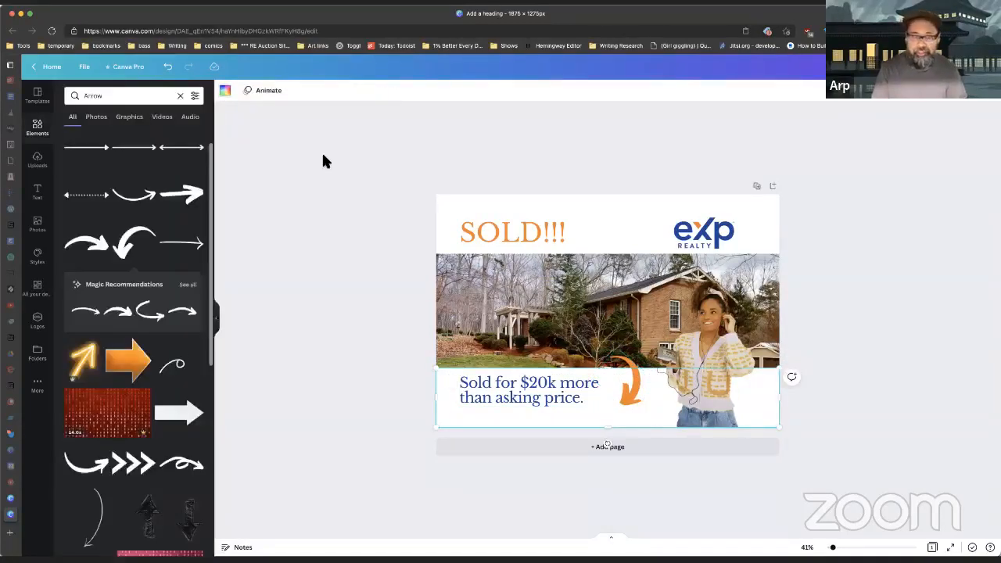
# Step: Search Elements for 'leprechaun' graphics, then clear the search
pyautogui.click(180, 95)
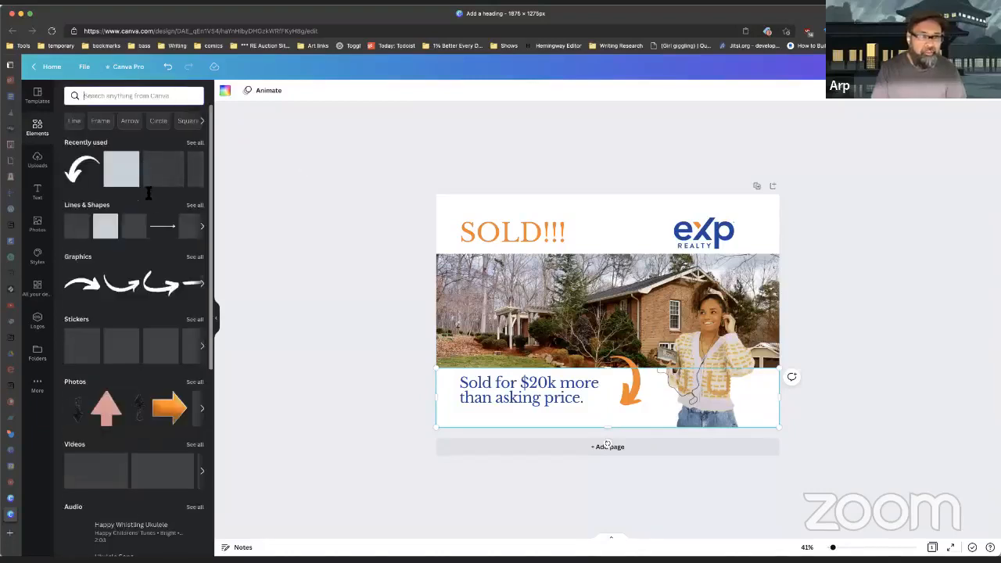
pyautogui.scroll(-3, 148, 191)
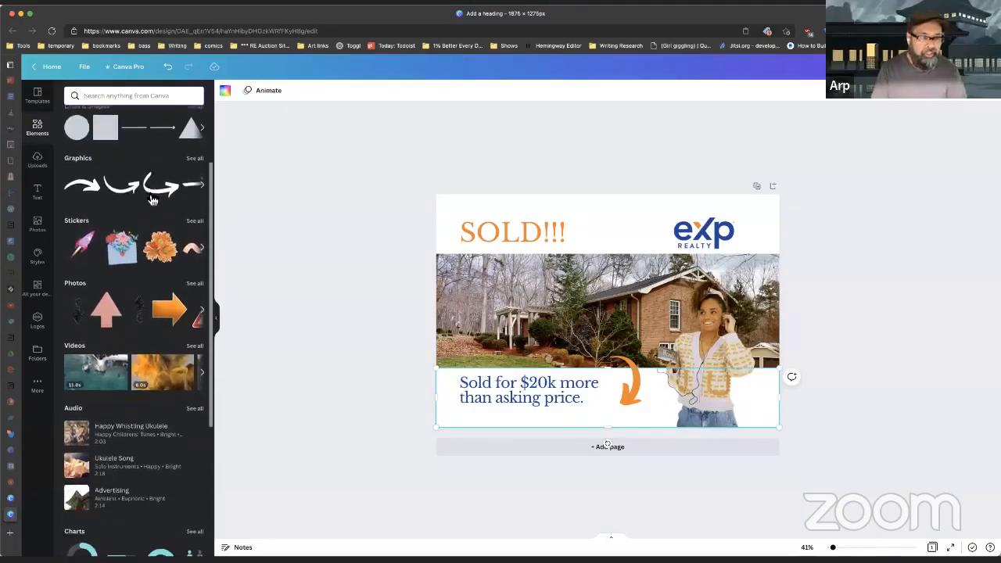
pyautogui.scroll(3, 150, 196)
pyautogui.click(163, 96)
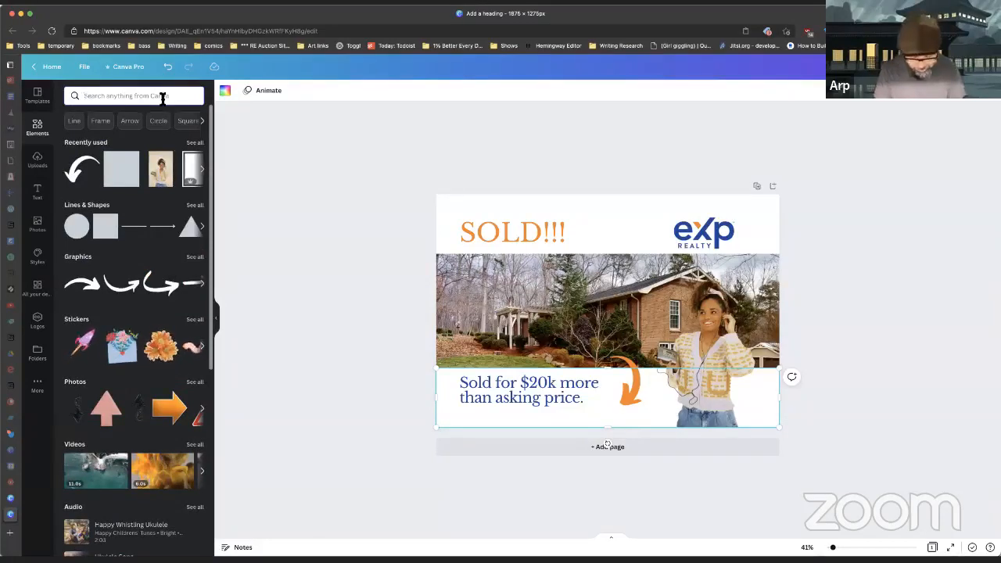
pyautogui.write('leprechaun')
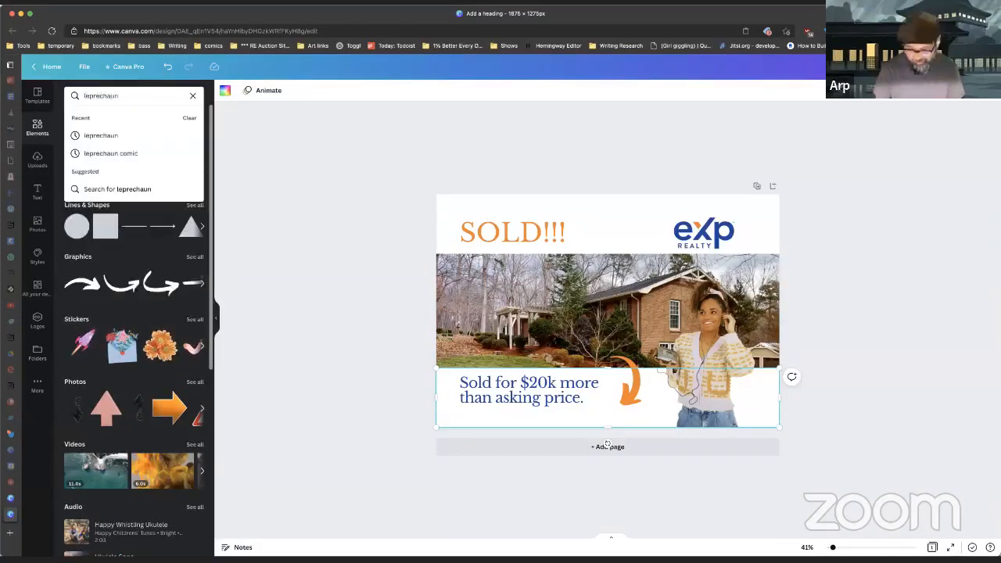
pyautogui.press('Return')
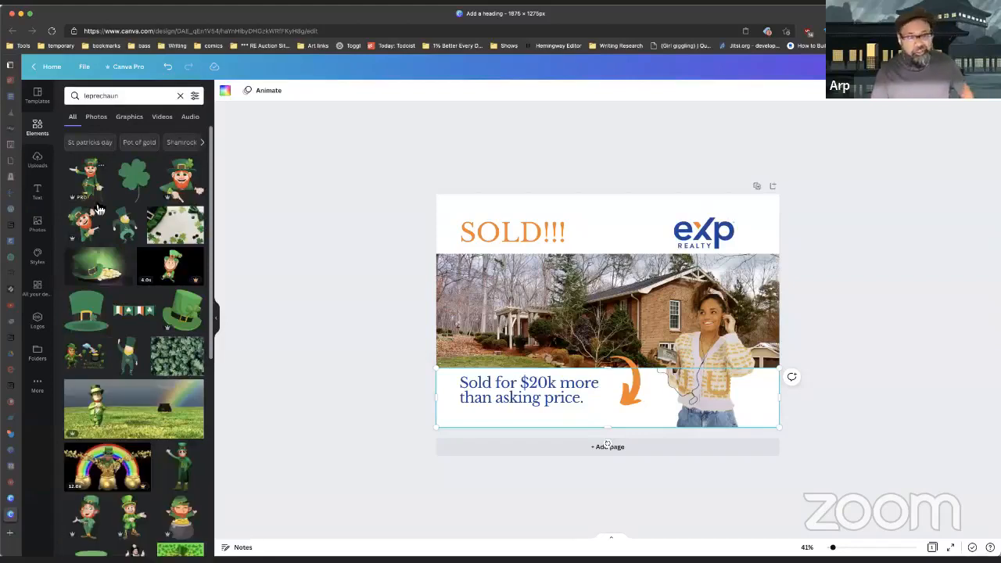
pyautogui.click(180, 95)
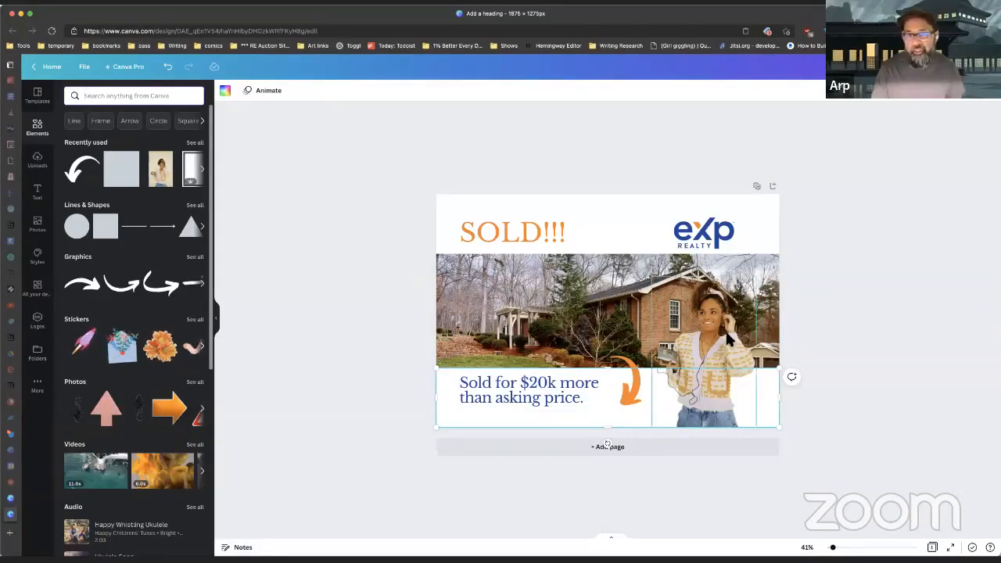
# Step: Delete the orange arrow, narrow the subheading, and add a left-aligned body text box beside it
pyautogui.click(630, 387)
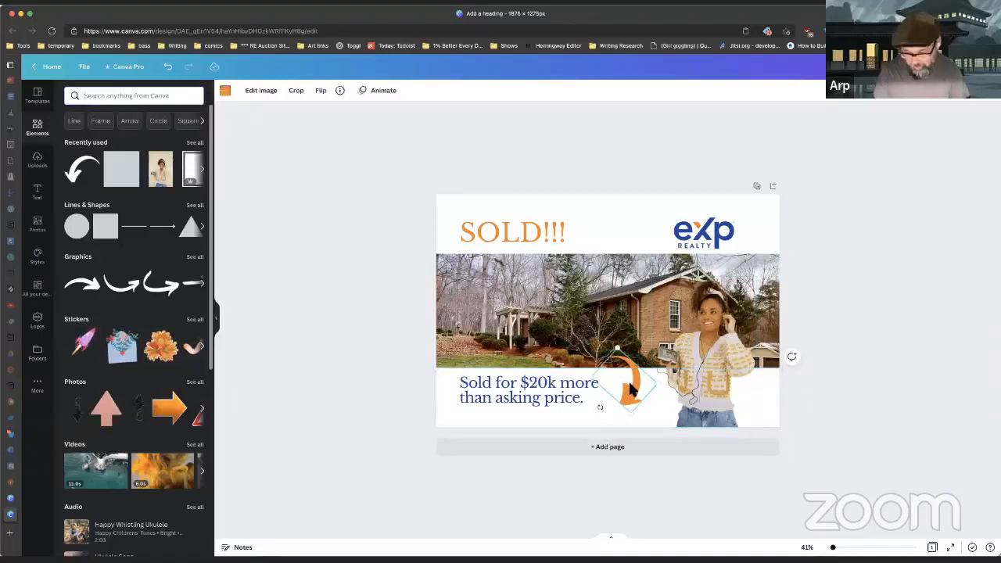
pyautogui.press('Delete')
pyautogui.moveTo(615, 377); pyautogui.dragTo(577, 381)
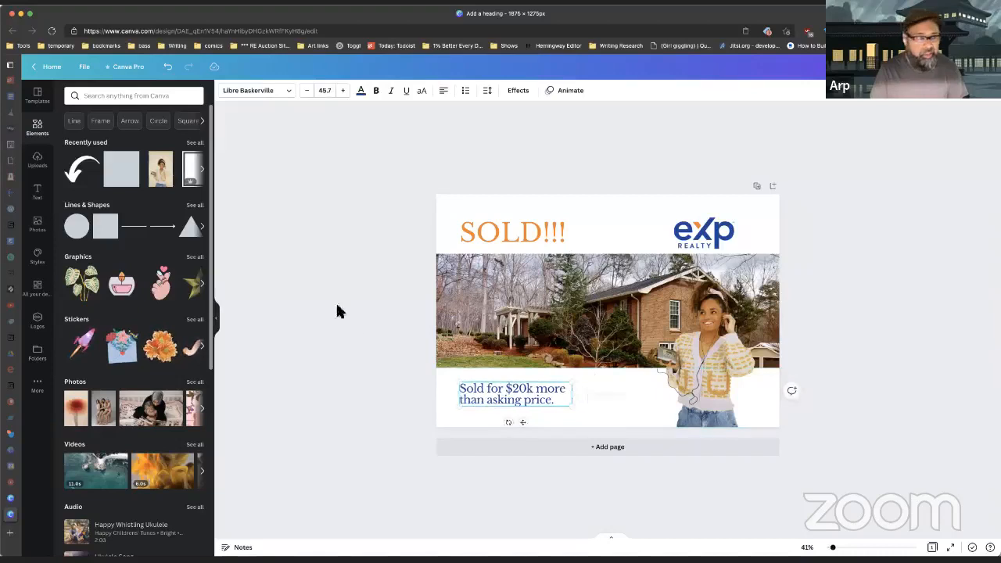
pyautogui.click(39, 194)
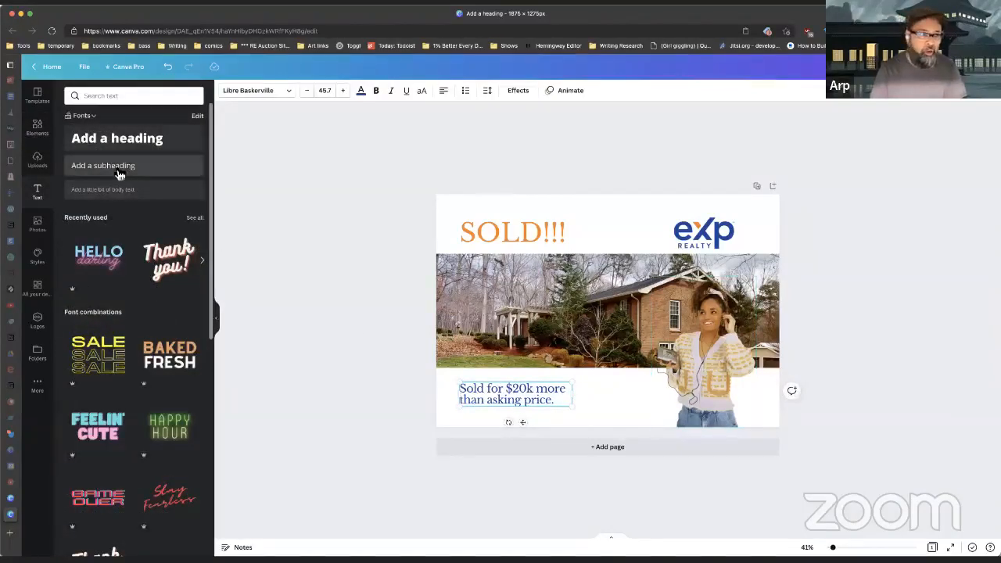
pyautogui.click(107, 193)
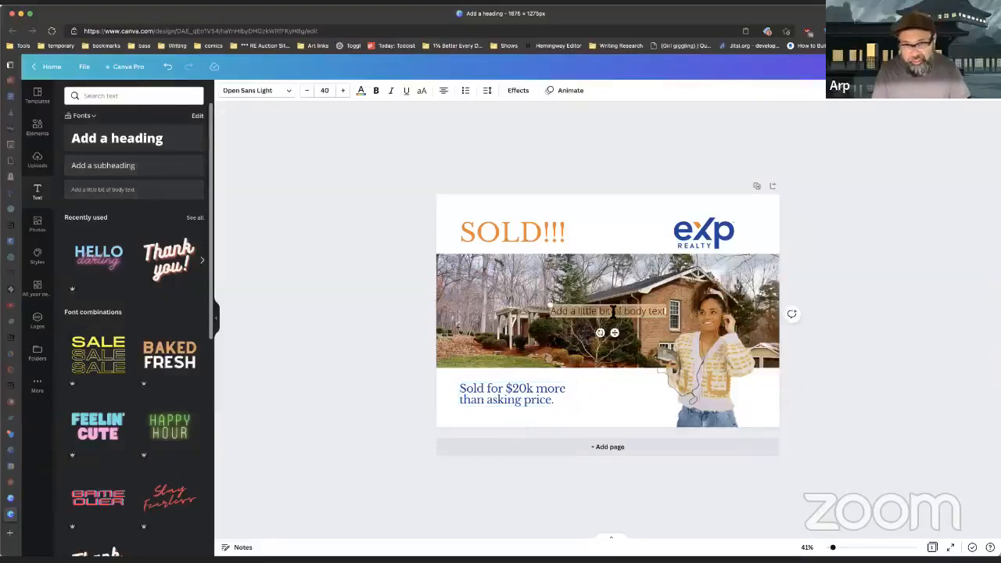
pyautogui.click(901, 273)
pyautogui.moveTo(613, 315); pyautogui.dragTo(613, 389)
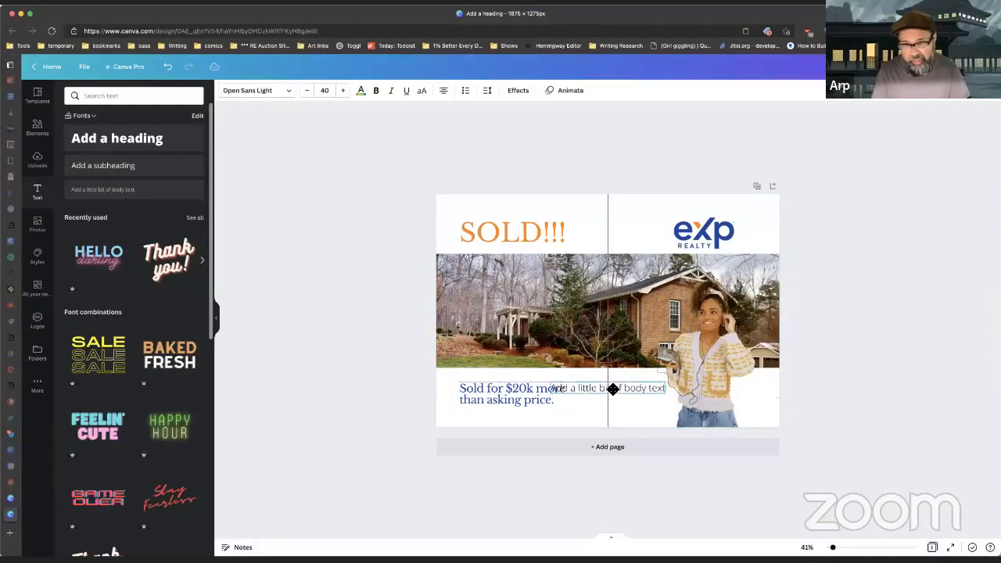
pyautogui.click(449, 96)
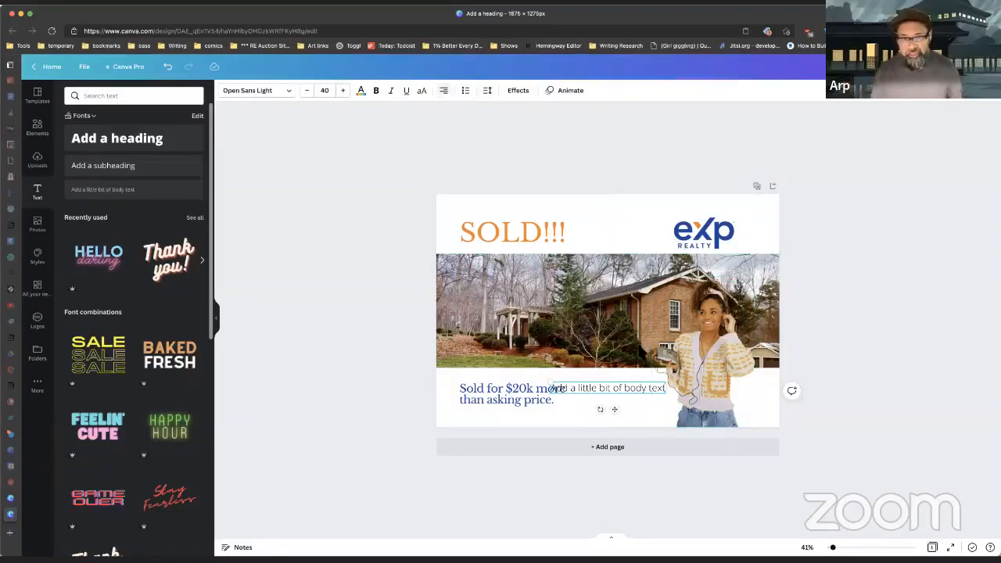
# Step: Type the contact block: the agent's name, 'EXP Realtor', and the agent's phone number
pyautogui.doubleClick(634, 388)
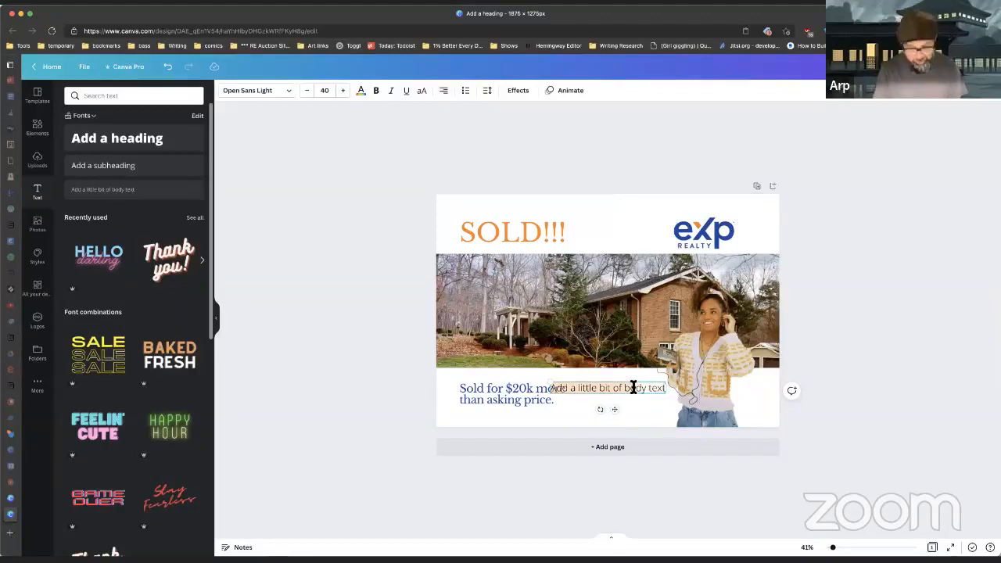
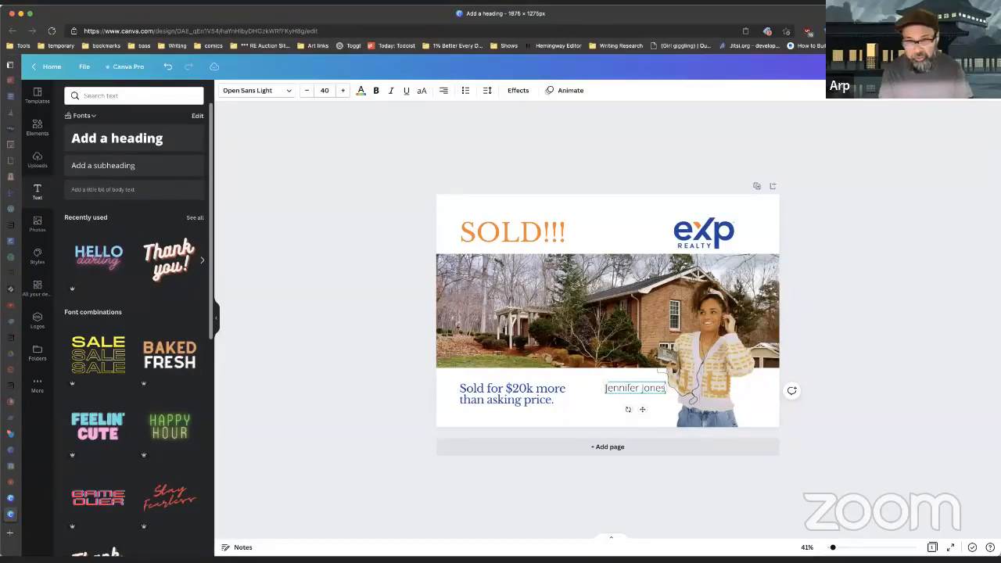
pyautogui.press('Return')
pyautogui.write('Rea')
pyautogui.write('XP Realtor')
pyautogui.press('Return')
pyautogui.write('212-555-1212')
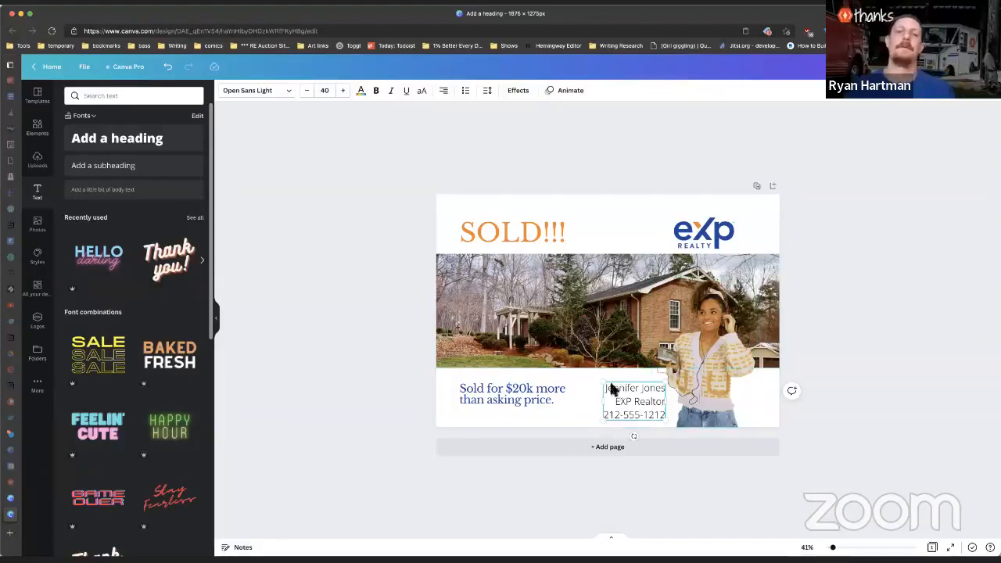
pyautogui.click(353, 353)
pyautogui.click(630, 396)
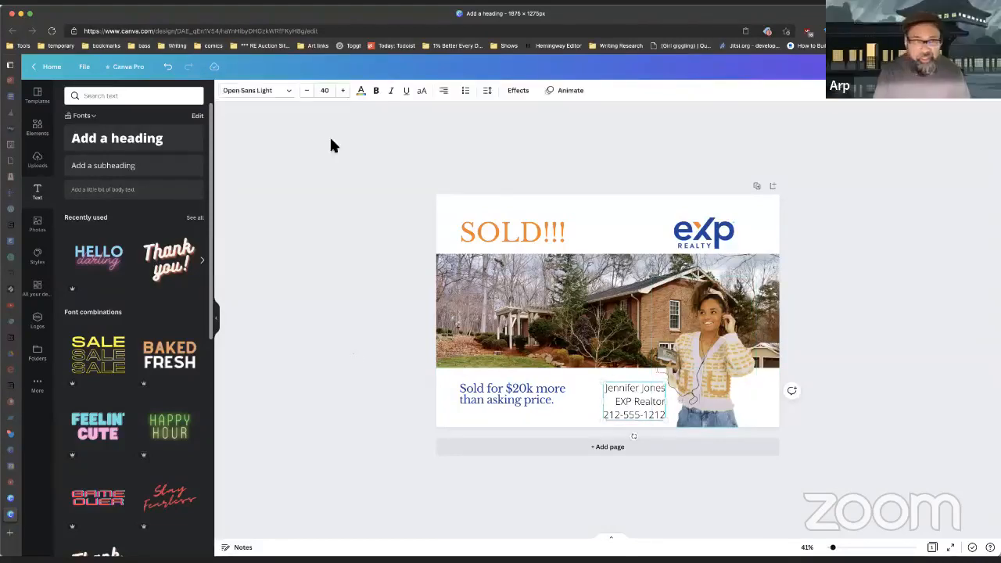
pyautogui.click(289, 91)
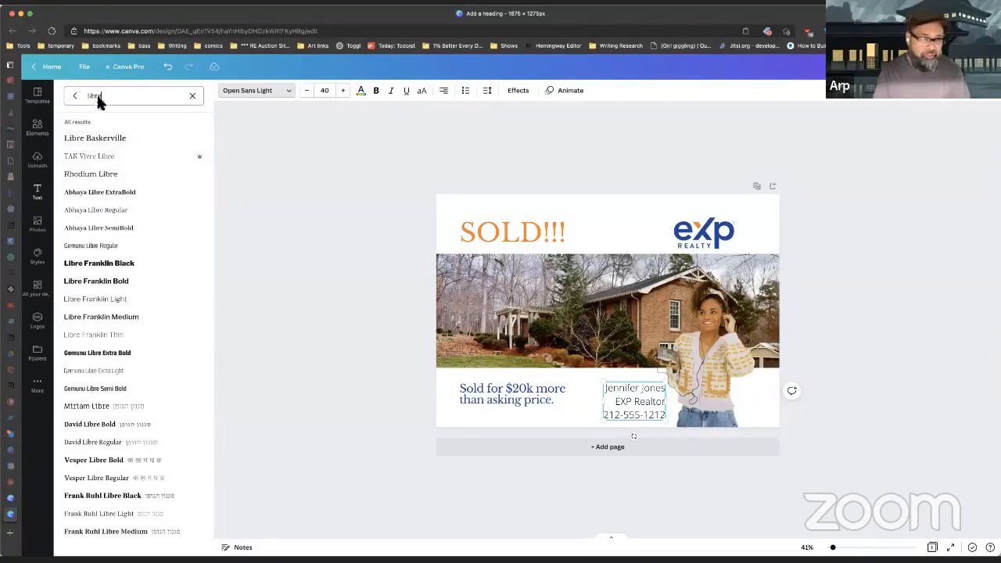
# Step: Set the contact block in Libre Baskerville, shrink it to about 23.1 pt, and nudge it left
pyautogui.click(110, 139)
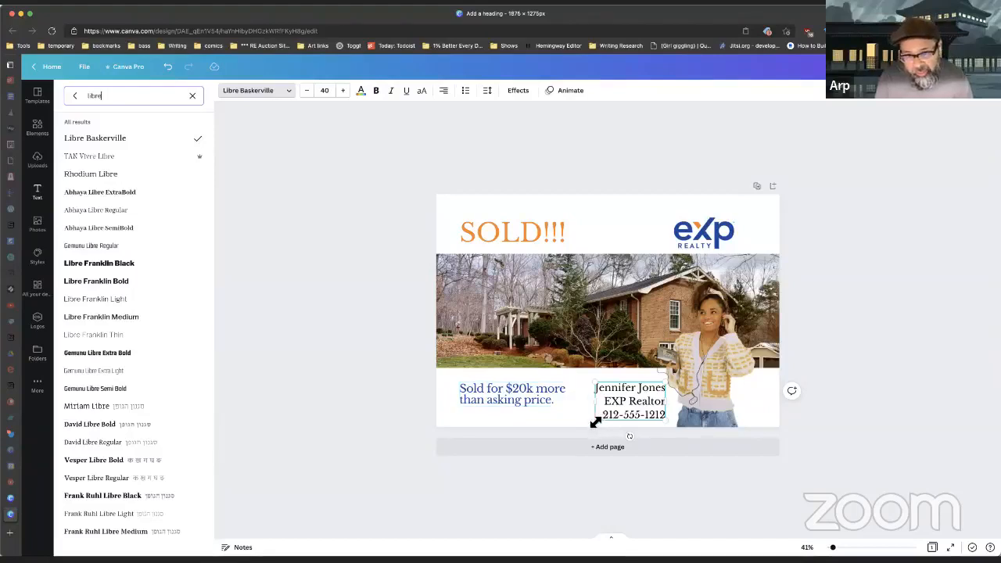
pyautogui.moveTo(597, 421); pyautogui.dragTo(647, 395)
pyautogui.click(326, 354)
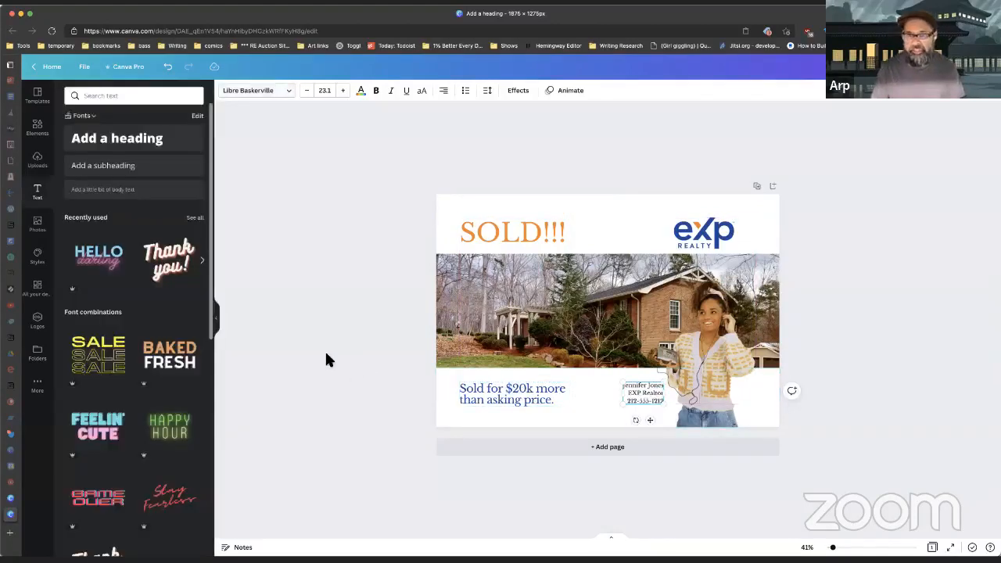
# Step: Filter the uploaded media by 'exp' to show the saved eXp logos
pyautogui.click(46, 137)
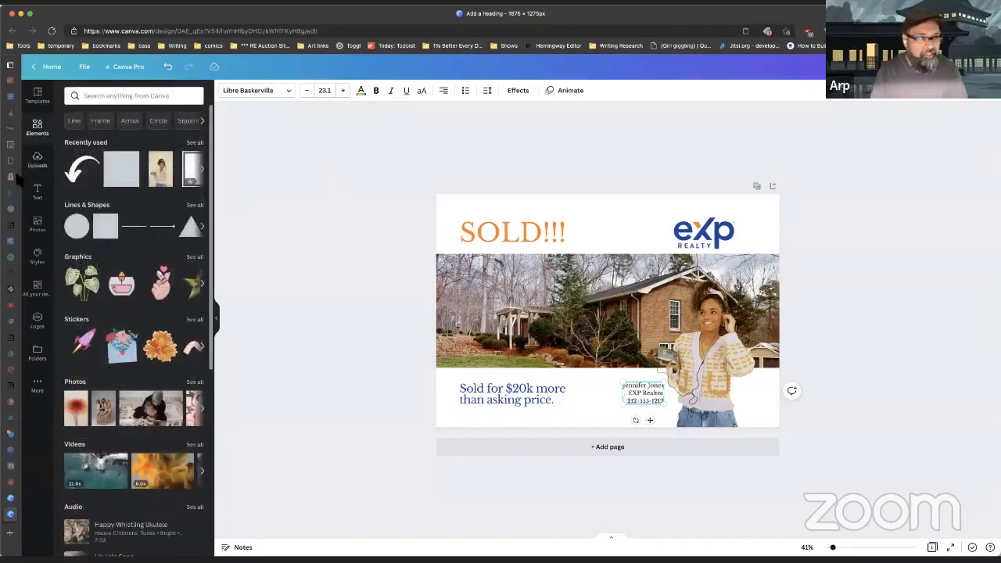
pyautogui.click(147, 94)
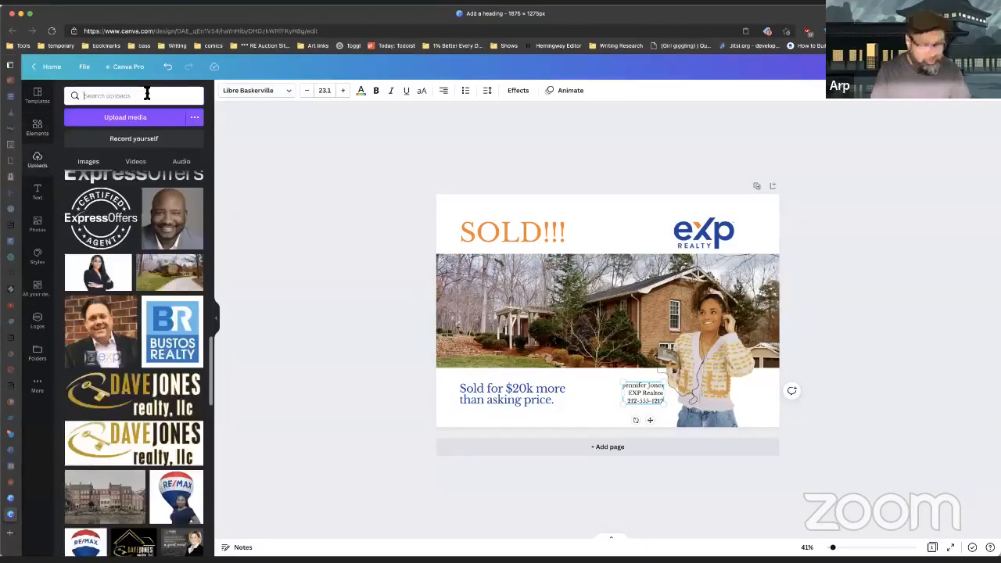
pyautogui.write('exp')
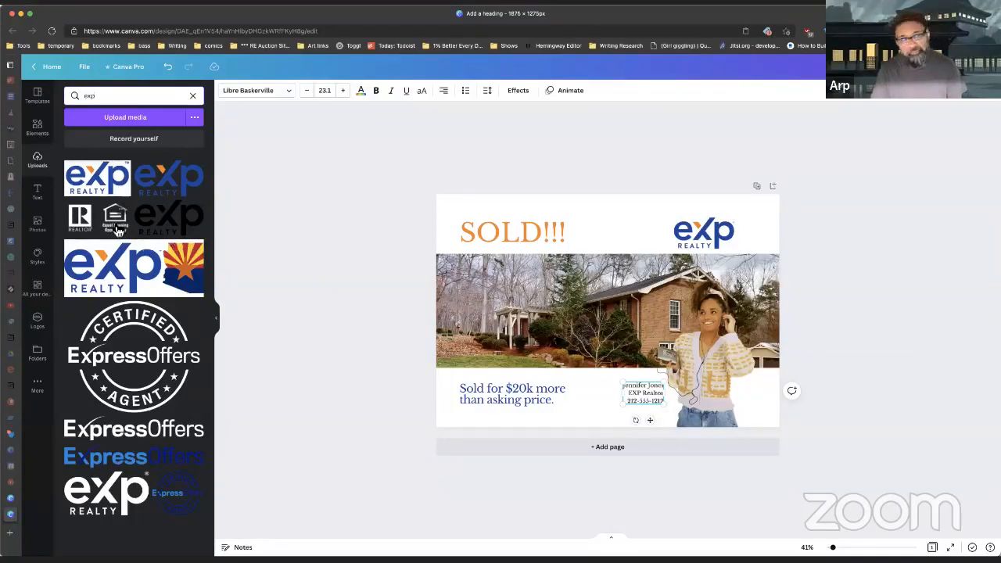
# Step: Make the agent contact text block bold
pyautogui.click(345, 211)
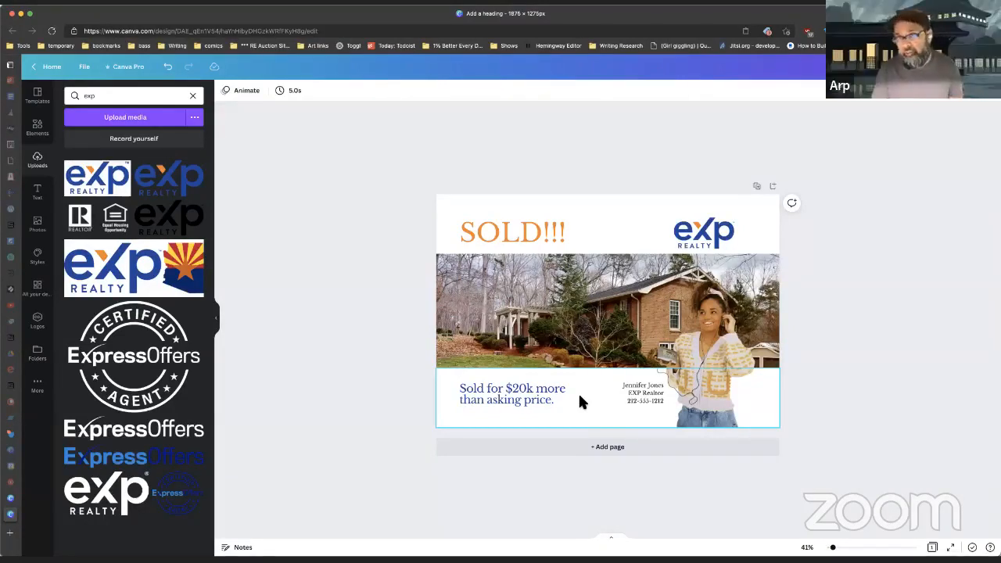
pyautogui.click(644, 390)
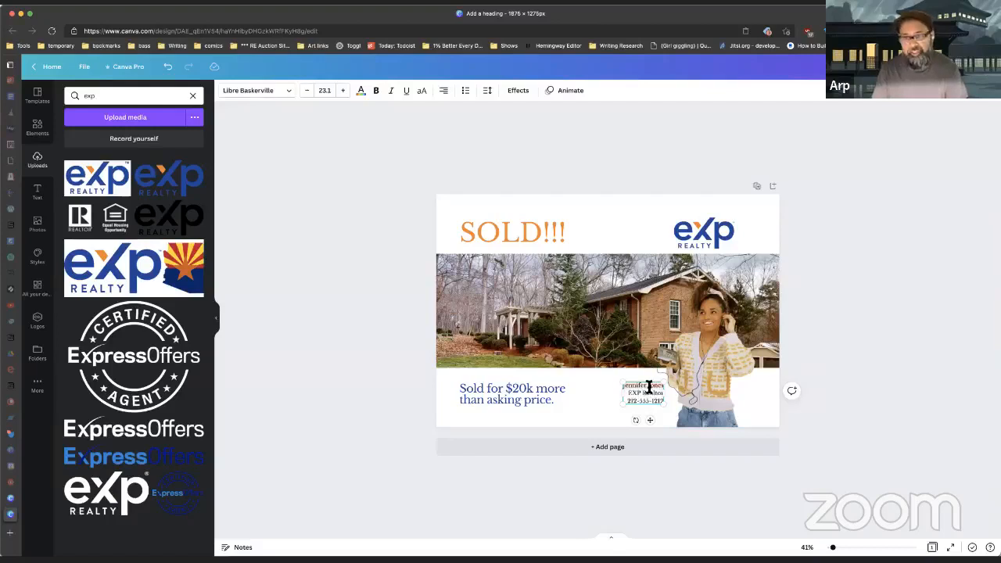
pyautogui.click(376, 92)
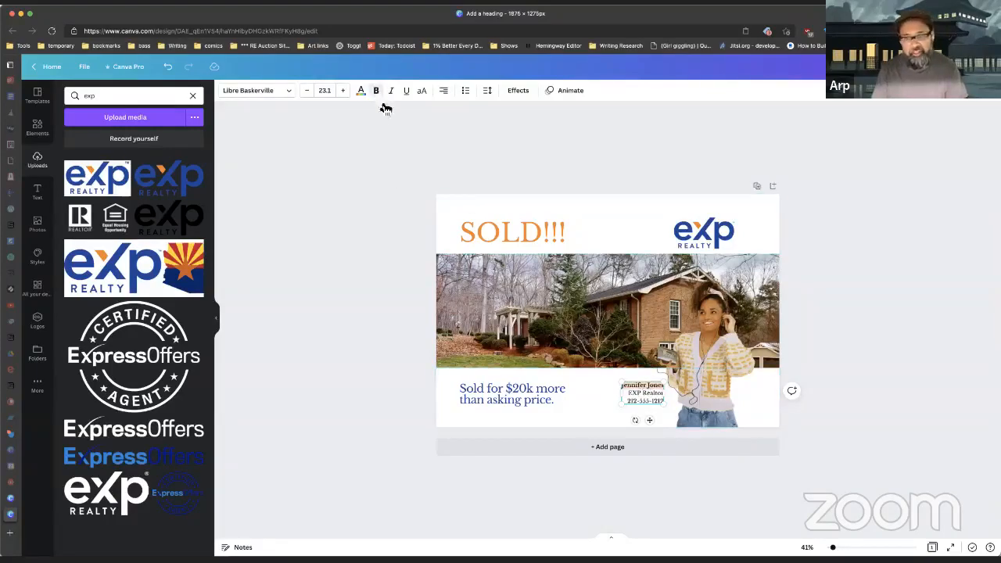
pyautogui.click(861, 298)
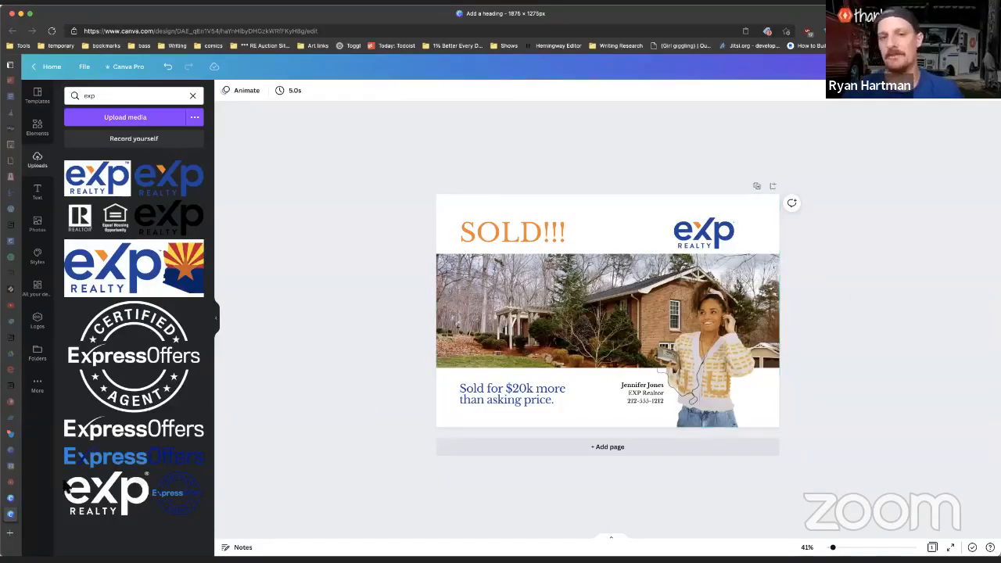
# Step: Switch to the thanks.io dashboard and start a new card with Send Now
pyautogui.moveTo(14, 503)
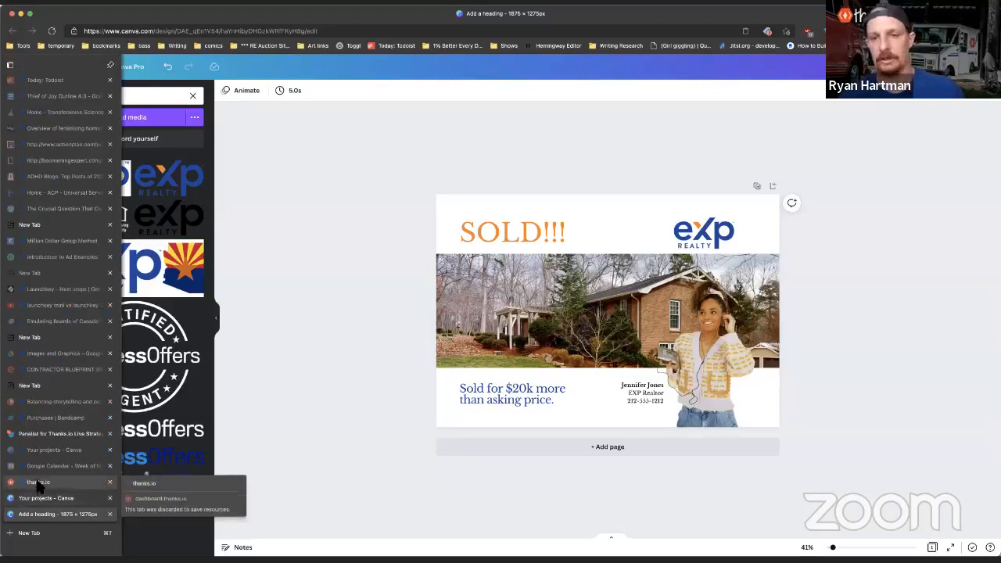
pyautogui.click(40, 483)
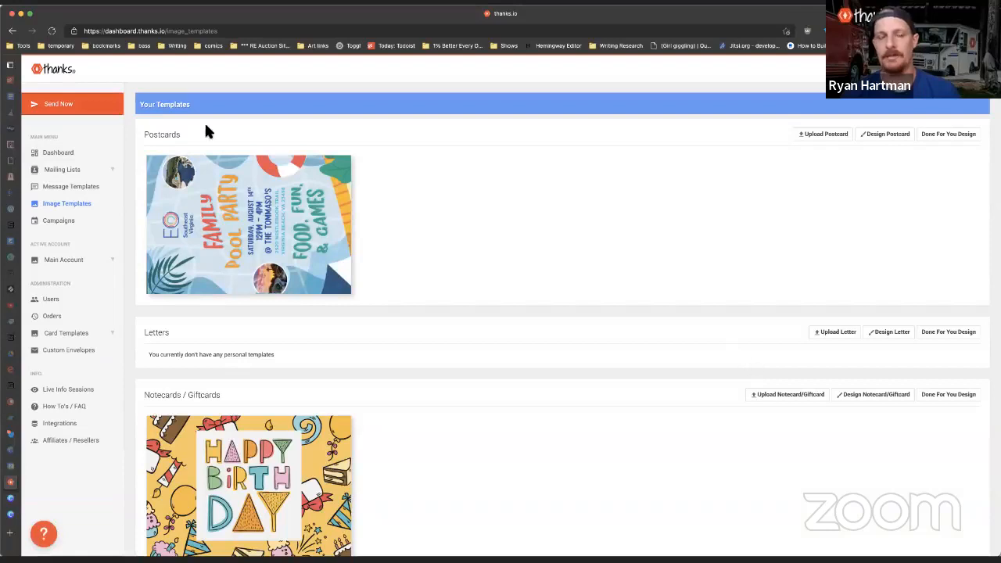
pyautogui.click(67, 103)
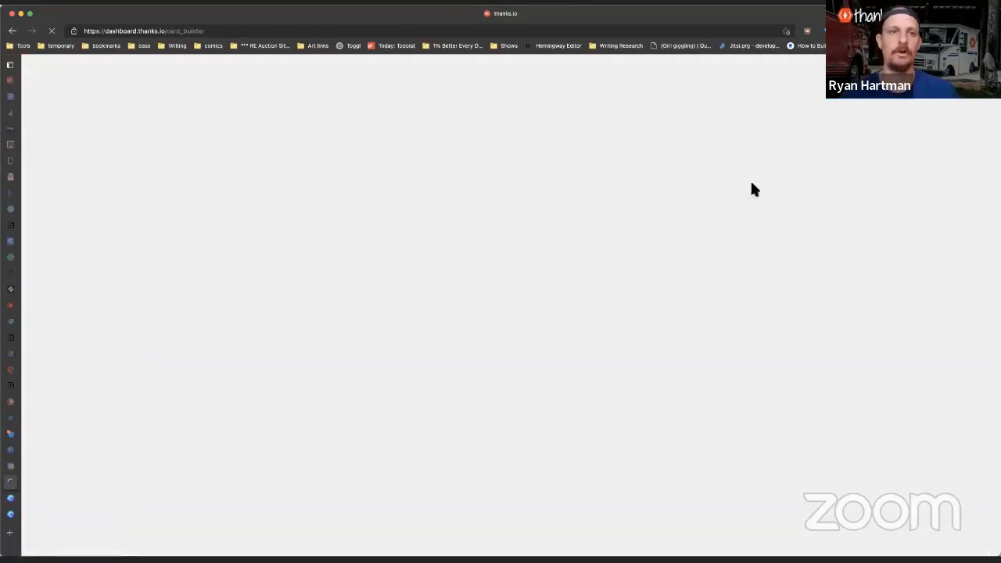
# Step: Back in the Canva postcard, search uploads for 'qr' to list the saved QR code images
pyautogui.click(20, 507)
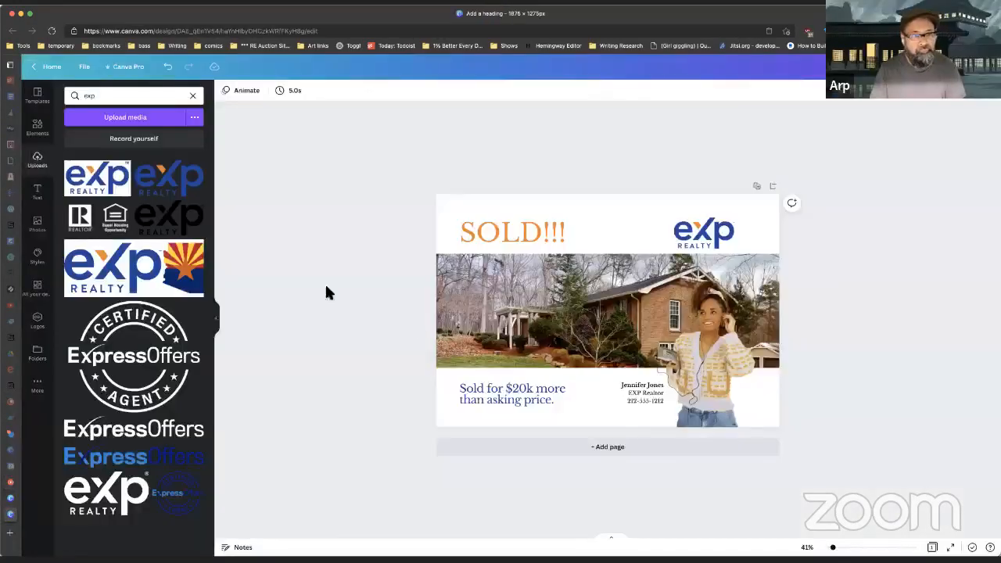
pyautogui.click(158, 95)
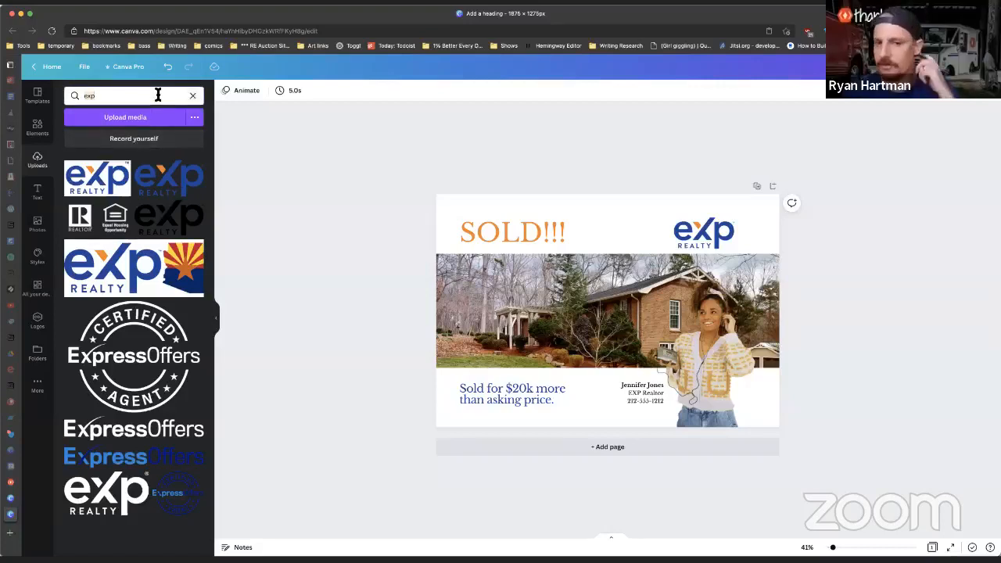
pyautogui.write('qr')
pyautogui.press('Return')
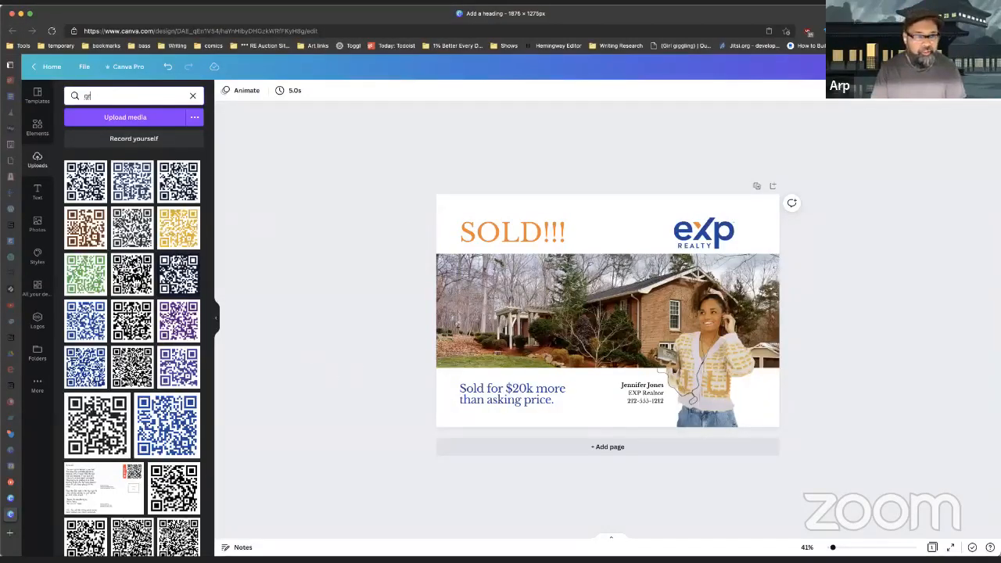
pyautogui.scroll(-3, 133, 278)
pyautogui.scroll(3, 133, 277)
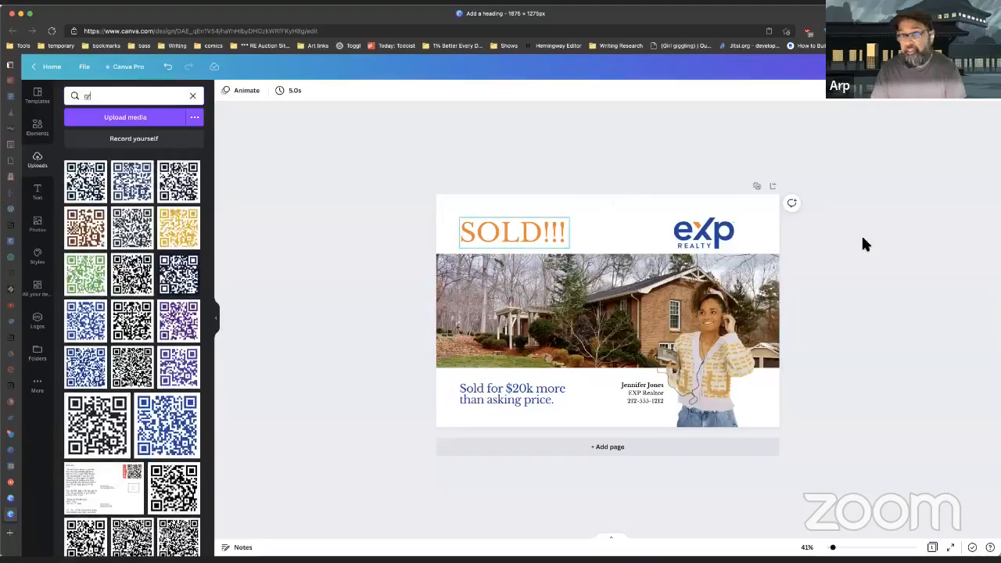
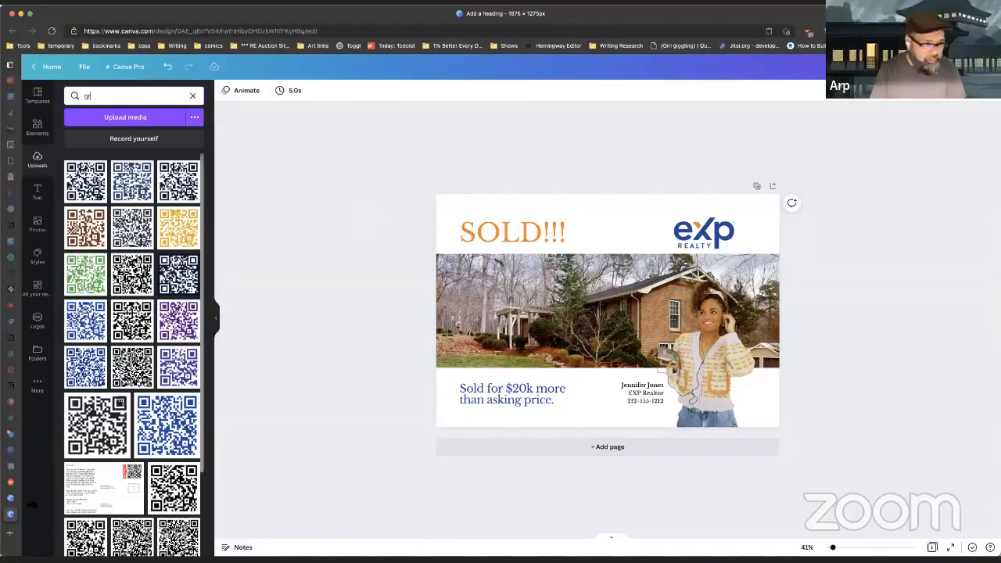
# Step: Switch back to the thanks.io card builder's Choose What To Send step
pyautogui.click(10, 483)
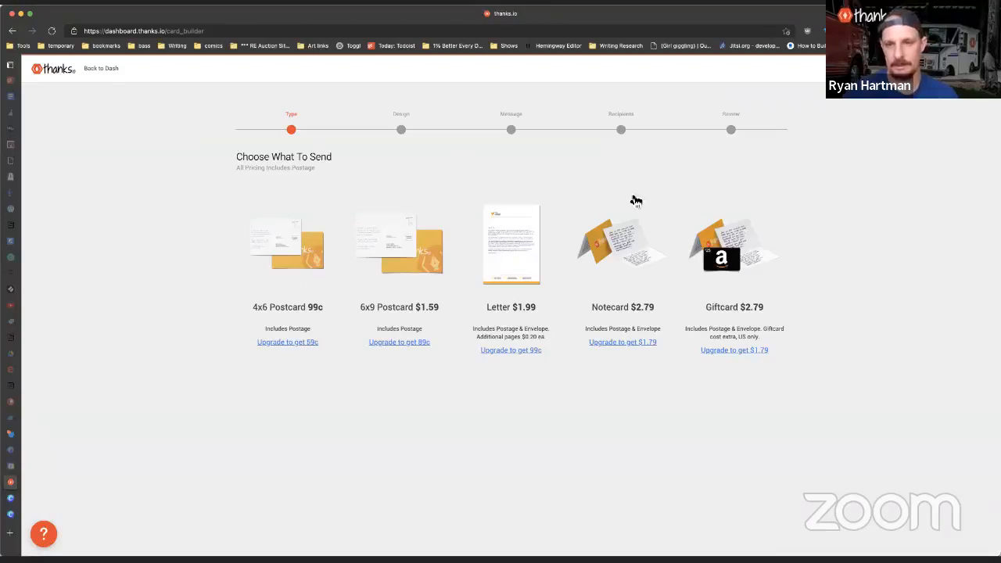
# Step: From Image Templates, start a new letter design and accept the Please Note notice
pyautogui.click(13, 31)
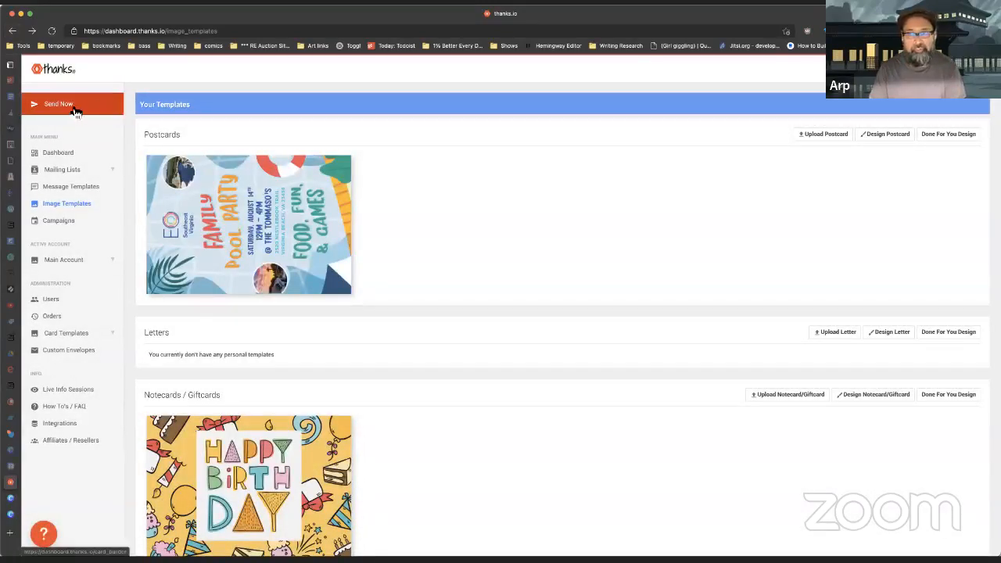
pyautogui.click(75, 110)
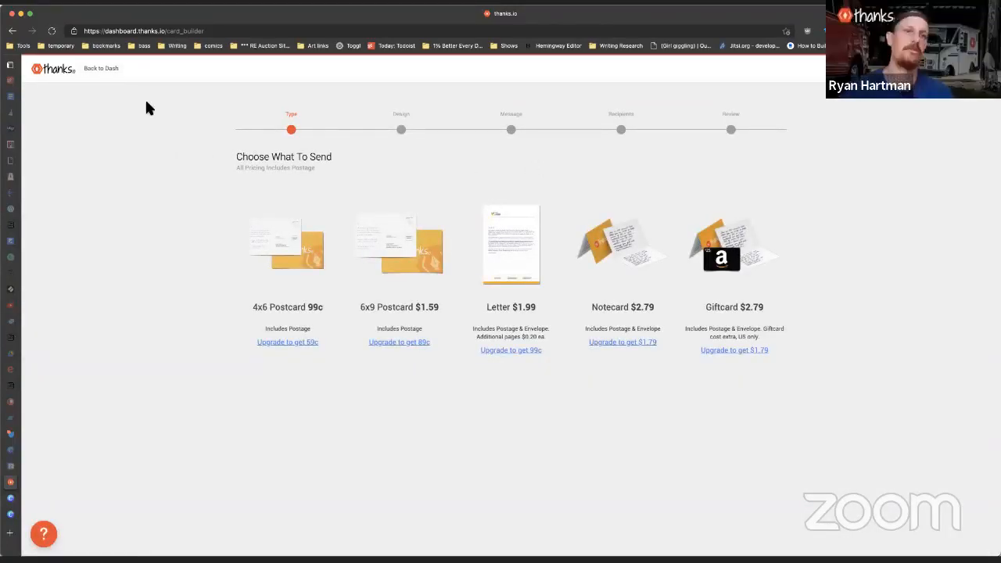
pyautogui.click(11, 30)
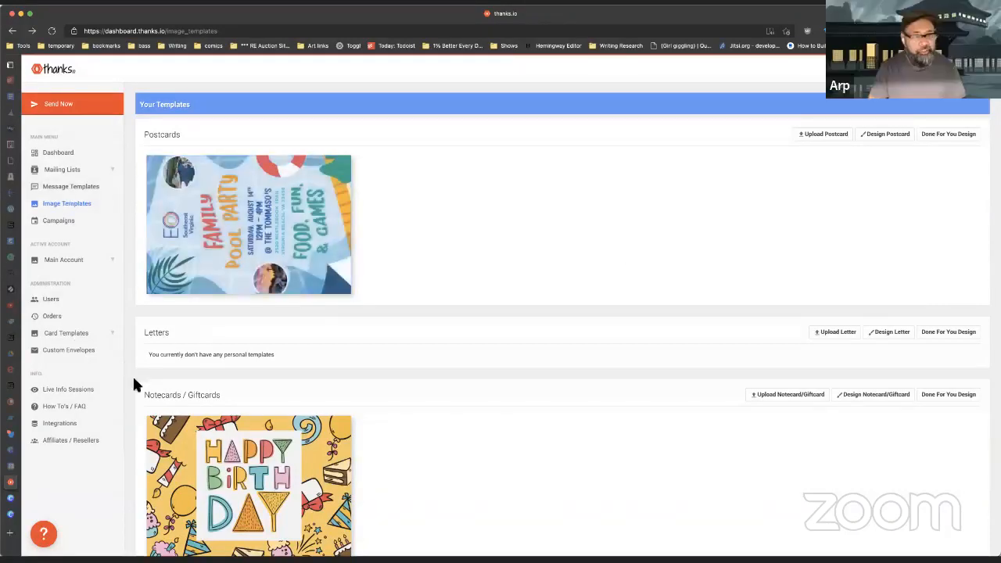
pyautogui.click(892, 332)
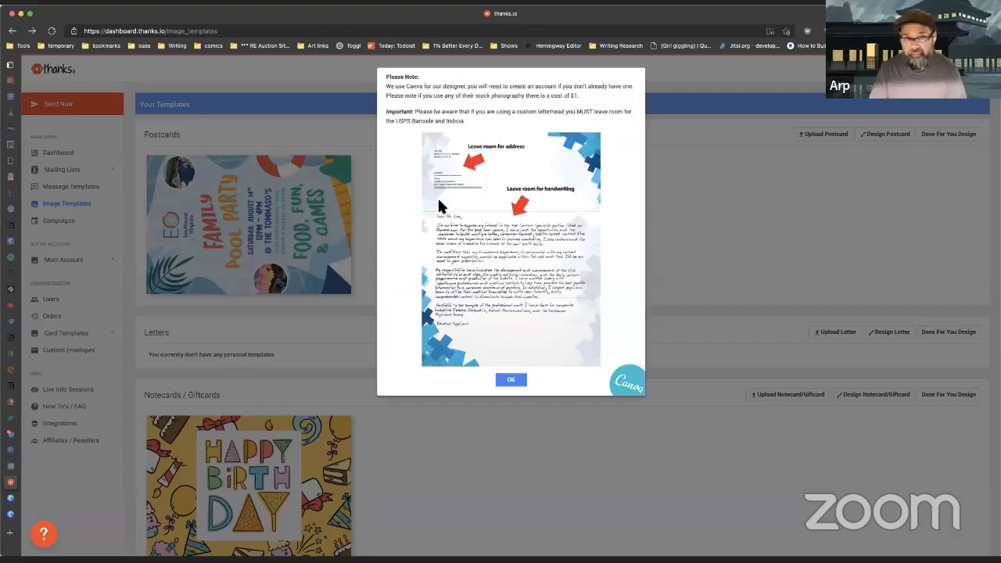
pyautogui.click(511, 380)
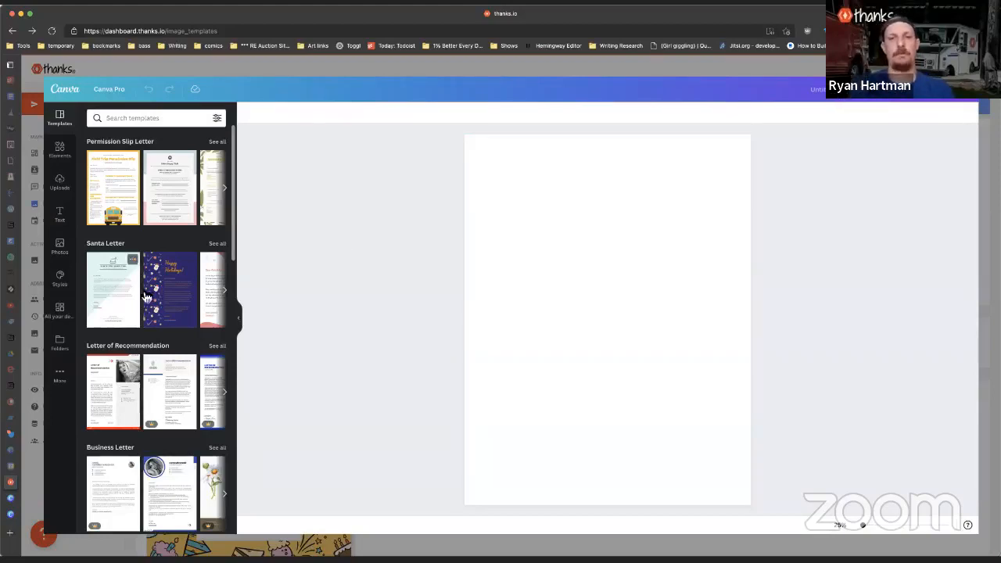
# Step: Apply the Letter of Recommendation cover-letter template to the blank letter page
pyautogui.scroll(-5, 172, 219)
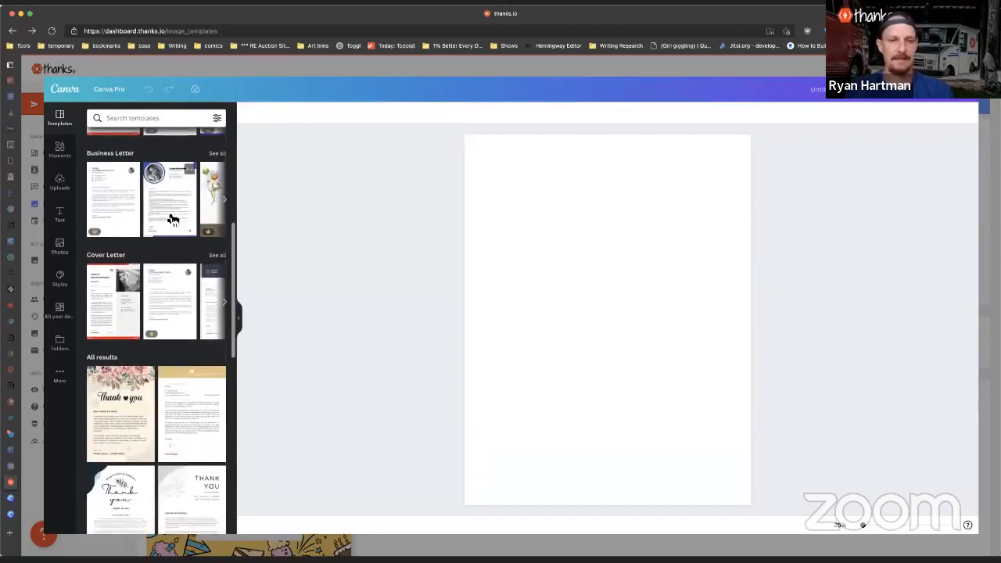
pyautogui.scroll(-3, 205, 235)
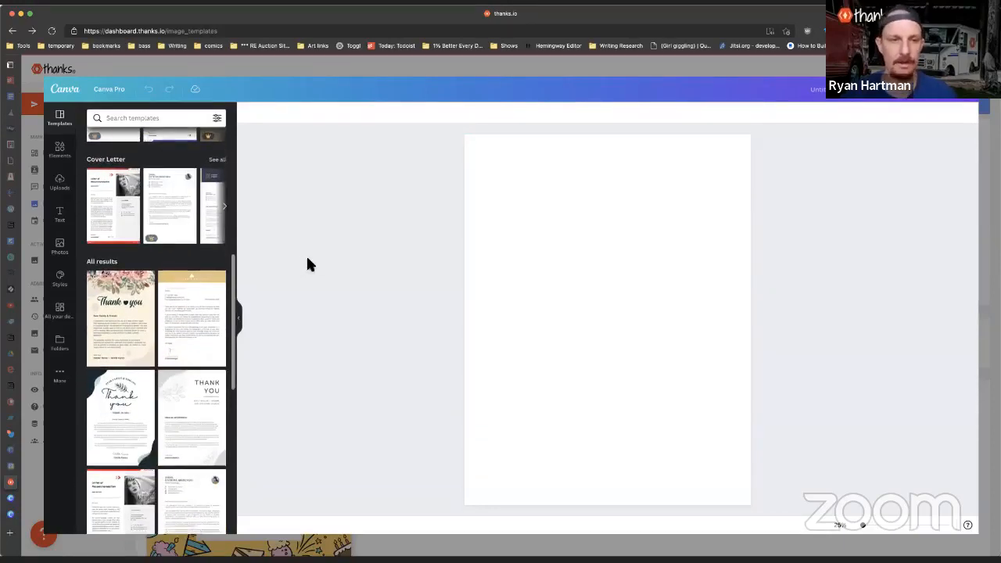
pyautogui.click(110, 220)
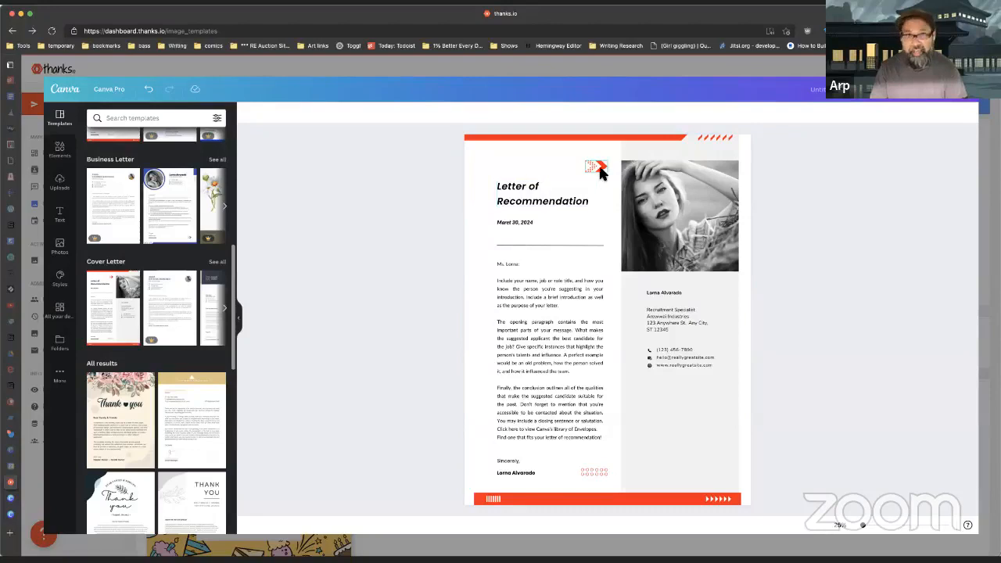
# Step: Delete the template's title and date, then select the photo with the name, address and contact text
pyautogui.click(519, 197)
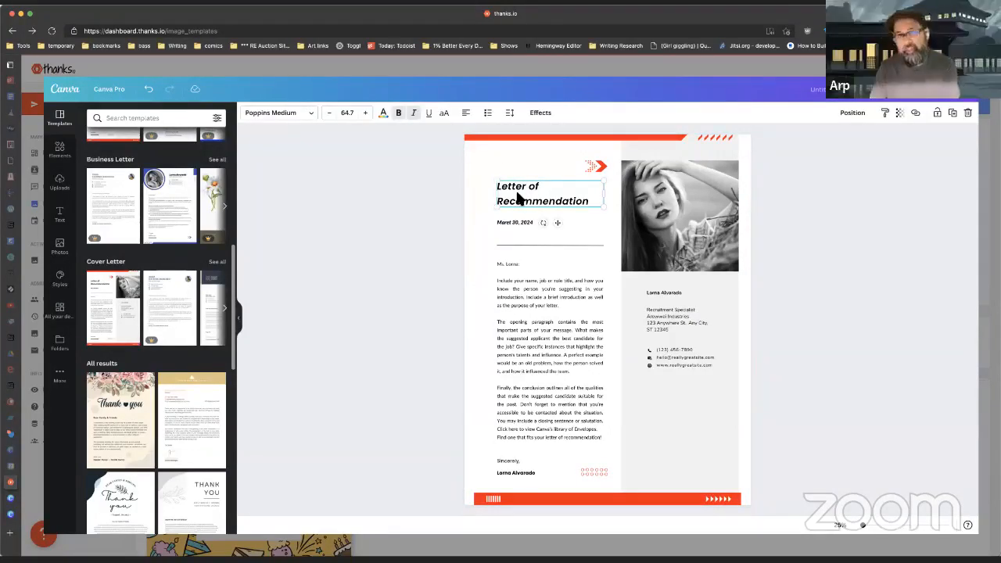
pyautogui.press('Delete')
pyautogui.click(518, 223)
pyautogui.press('Delete')
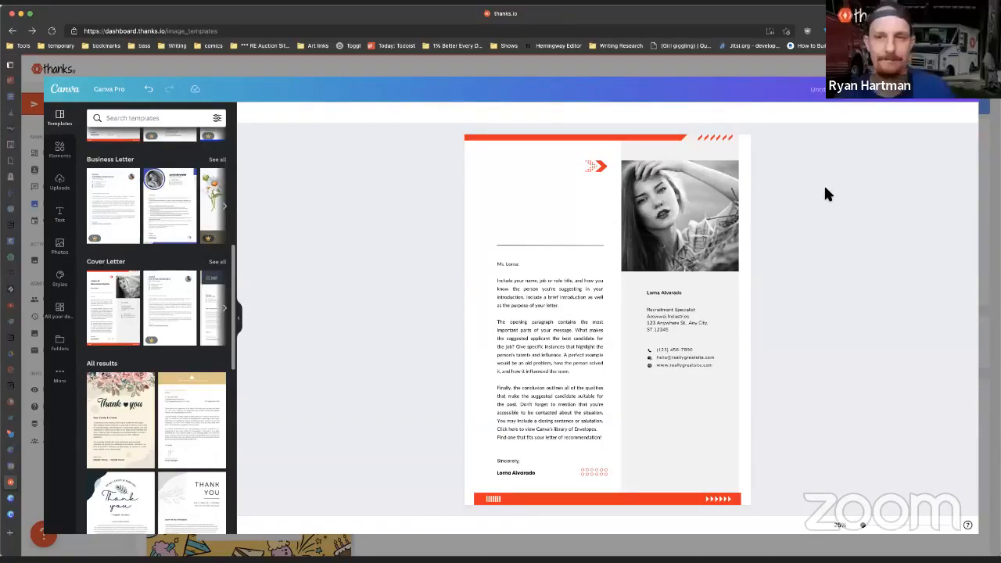
pyautogui.click(665, 194)
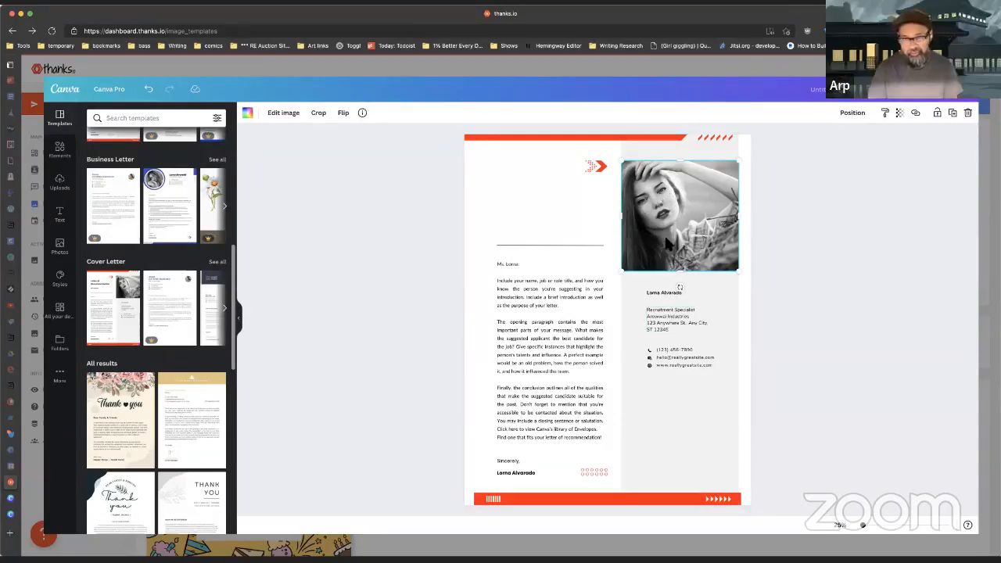
pyautogui.moveTo(783, 214); pyautogui.dragTo(640, 387)
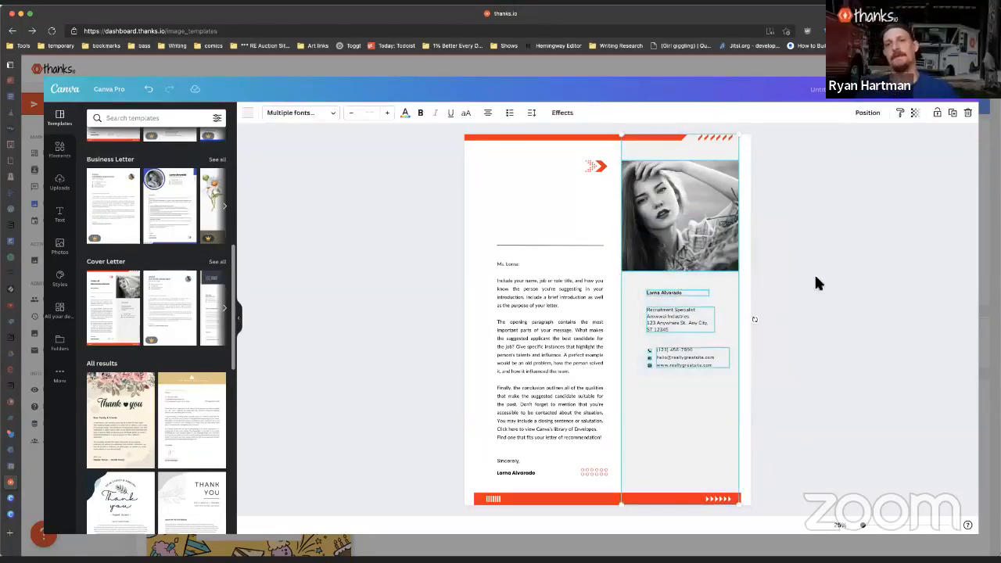
pyautogui.click(809, 324)
pyautogui.click(694, 232)
pyautogui.keyDown('shift'); pyautogui.click(664, 294); pyautogui.keyUp('shift')
pyautogui.keyDown('shift'); pyautogui.click(662, 316); pyautogui.keyUp('shift')
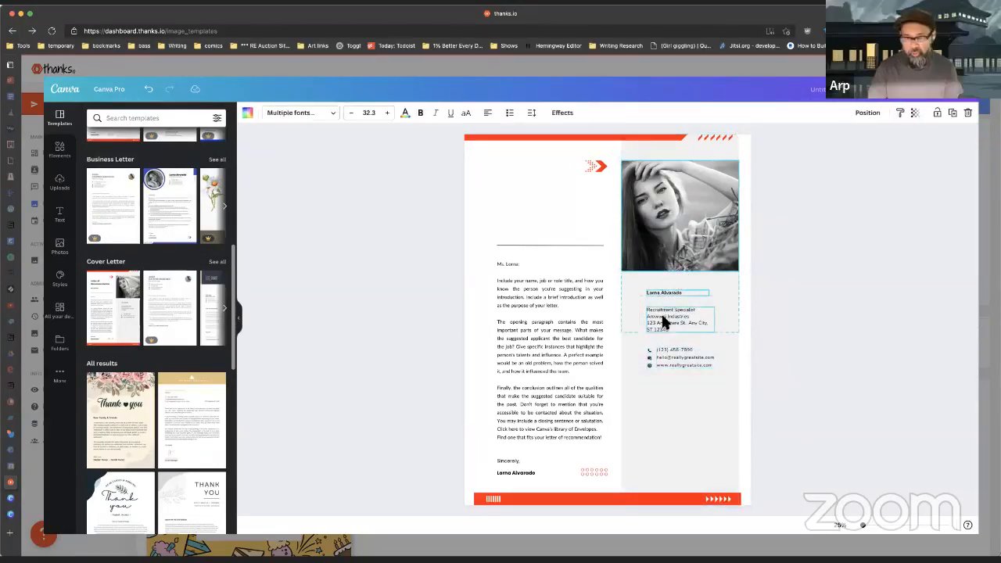
pyautogui.keyDown('shift'); pyautogui.click(662, 356); pyautogui.keyUp('shift')
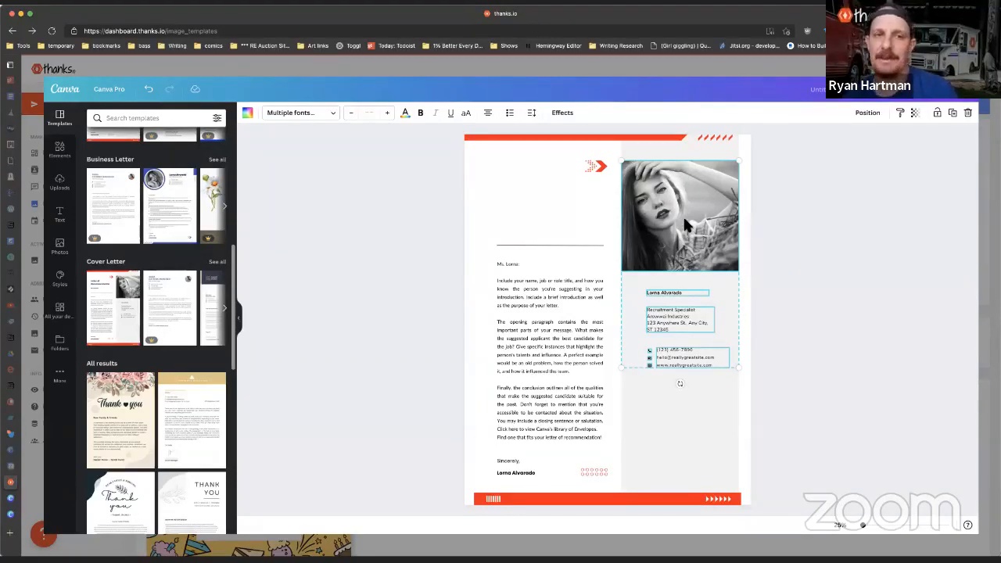
# Step: Delete the letter body, Sincerely line, signature name and orange dot pattern
pyautogui.click(509, 283)
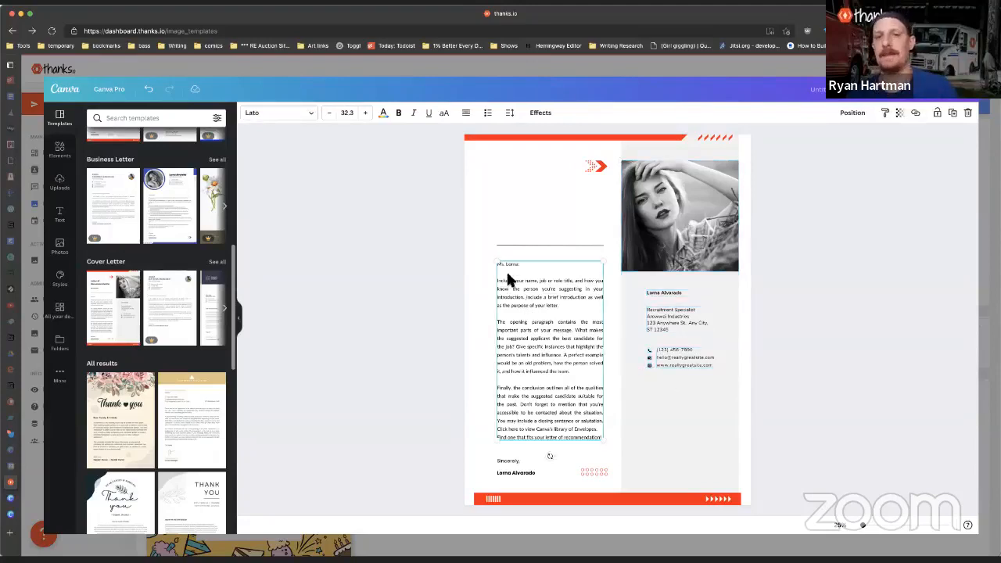
pyautogui.press('Delete')
pyautogui.click(514, 460)
pyautogui.press('Delete')
pyautogui.click(514, 471)
pyautogui.press('Delete')
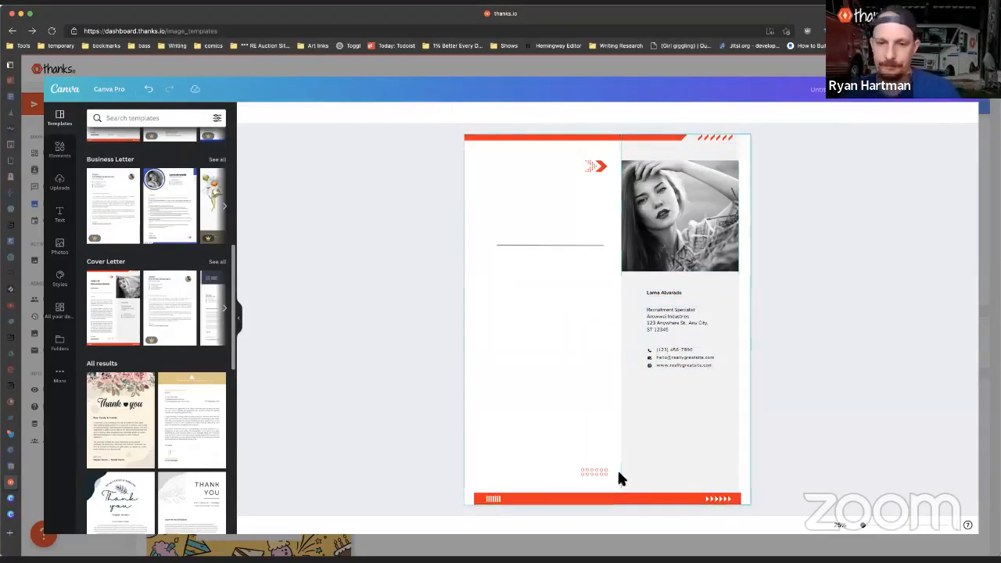
pyautogui.click(595, 471)
pyautogui.press('Delete')
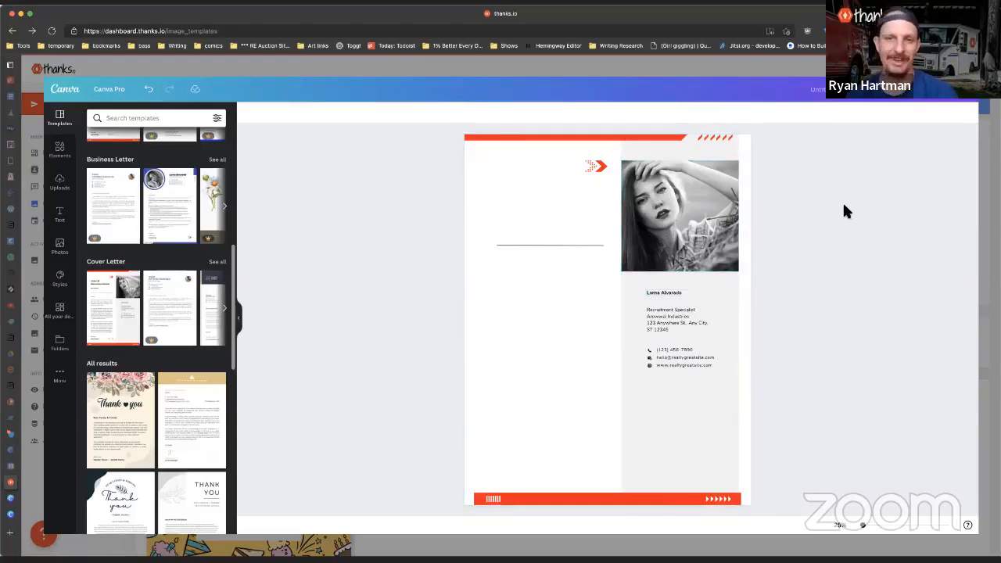
# Step: Marquee-delete the remaining photo, text and lines, then the red header bar and arrows
pyautogui.moveTo(880, 177); pyautogui.dragTo(379, 515)
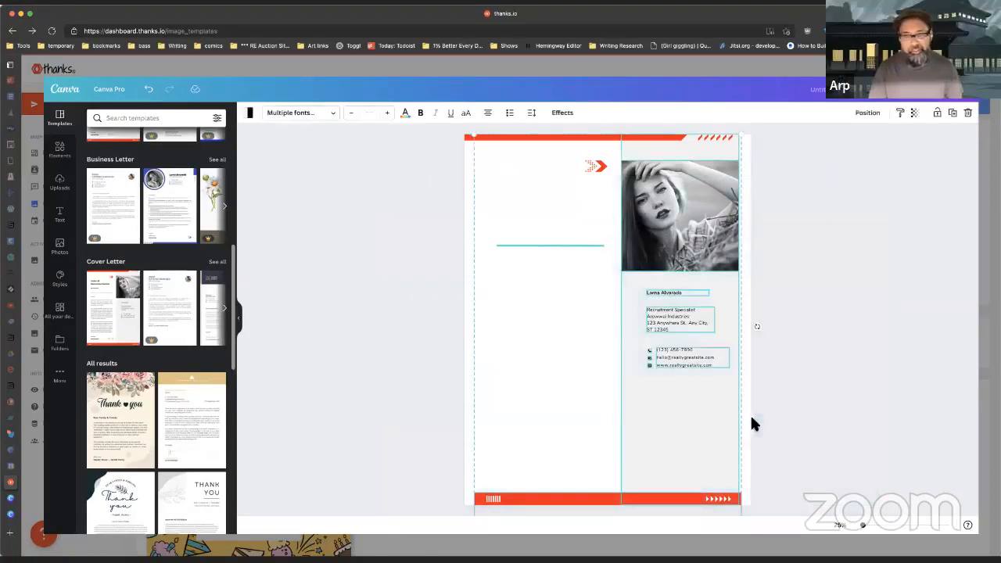
pyautogui.press('Delete')
pyautogui.moveTo(823, 126); pyautogui.dragTo(311, 196)
pyautogui.press('Delete')
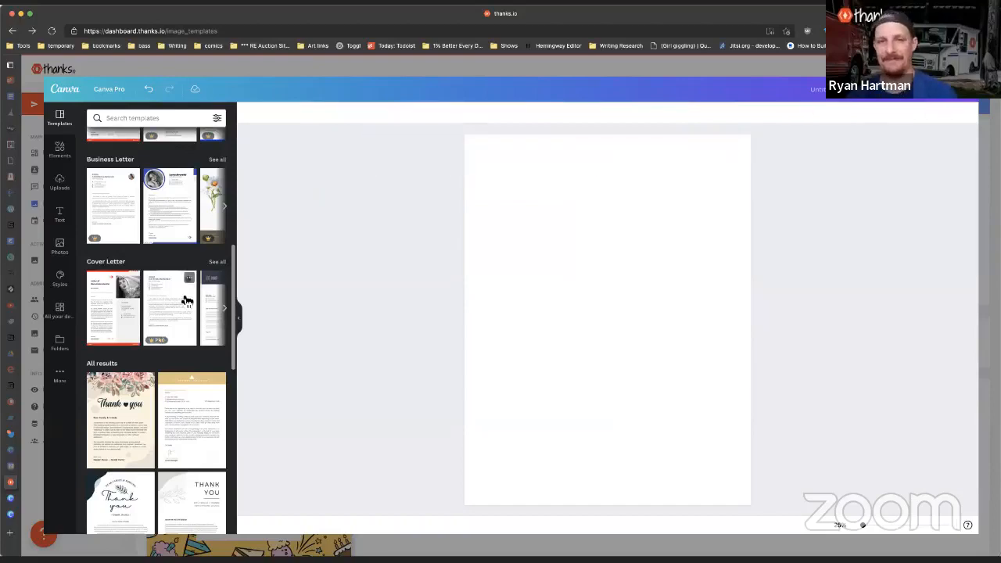
# Step: Apply the Thank you letter template and nudge its dark corner shape slightly left
pyautogui.scroll(-3, 186, 302)
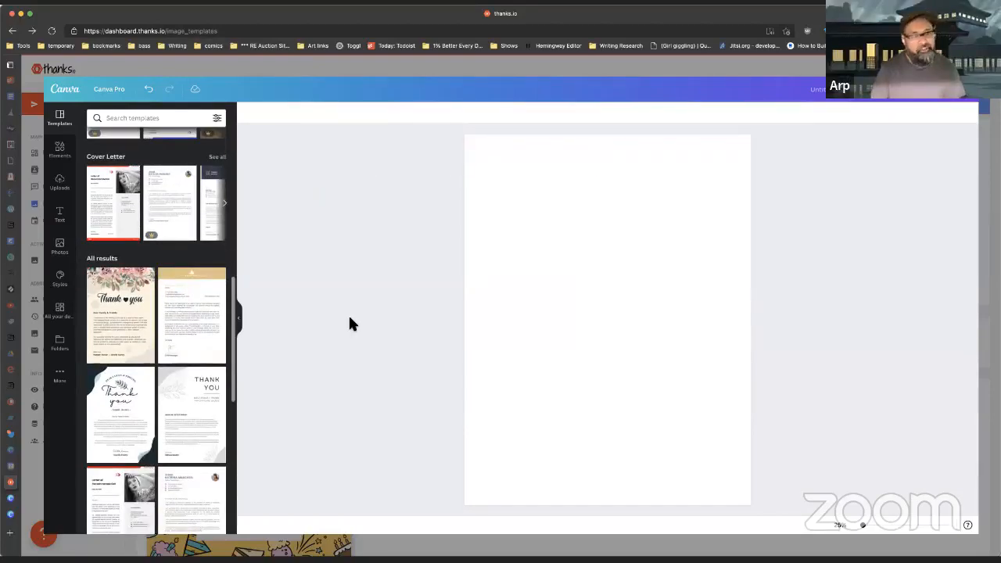
pyautogui.click(121, 424)
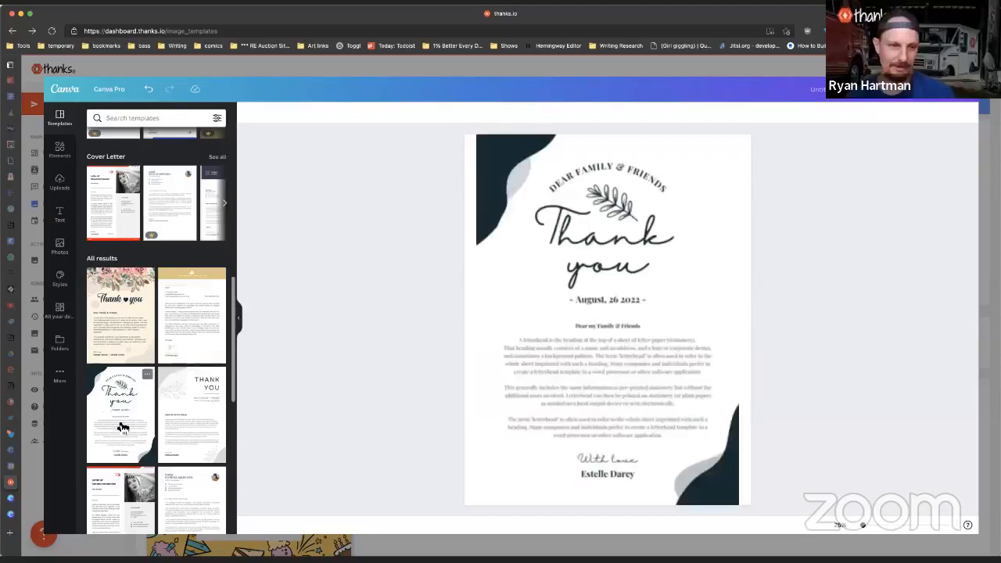
pyautogui.click(717, 259)
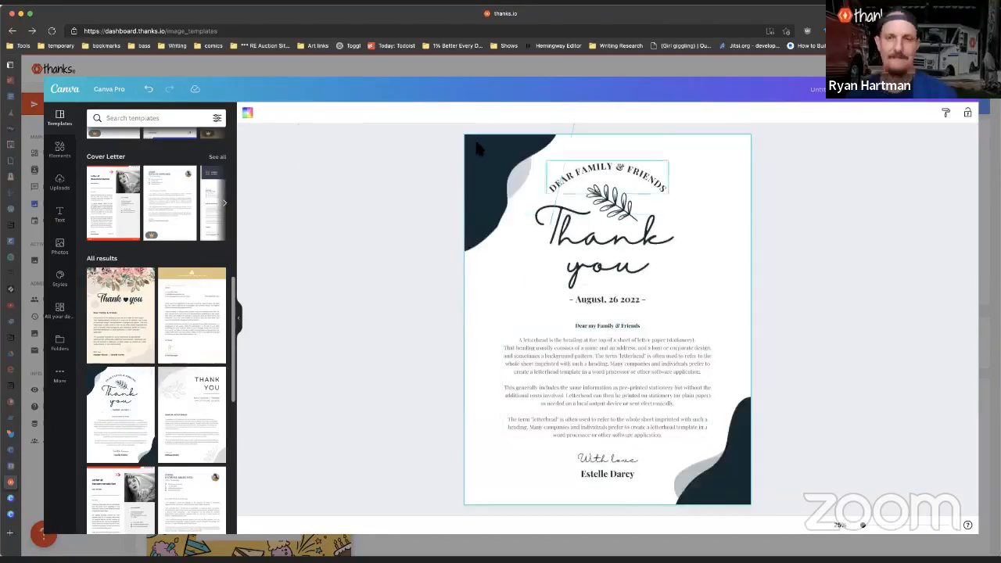
pyautogui.moveTo(501, 183); pyautogui.dragTo(473, 177)
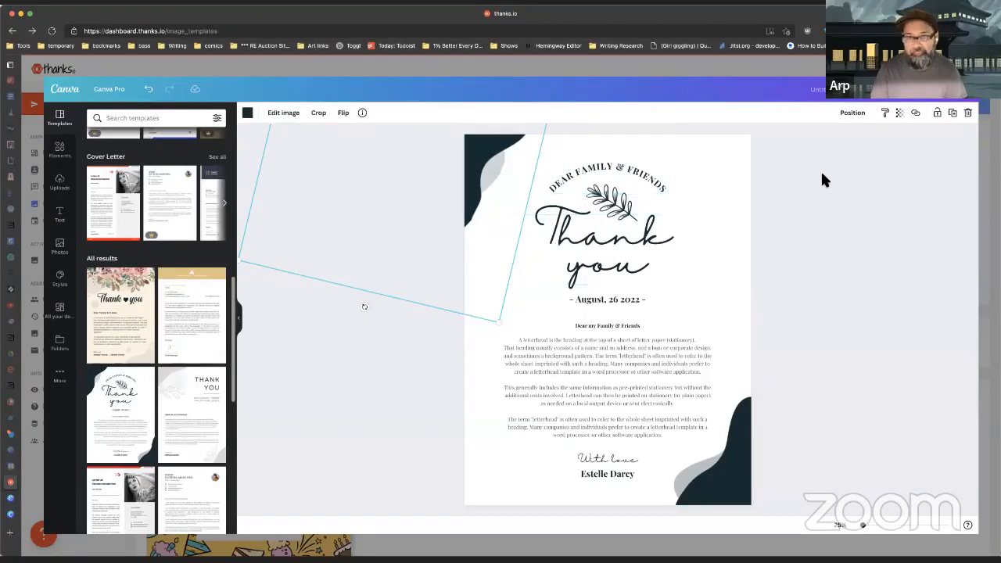
# Step: Move the With love sign-off lower and delete the date and body text
pyautogui.click(611, 461)
pyautogui.keyDown('shift'); pyautogui.click(607, 478); pyautogui.keyUp('shift')
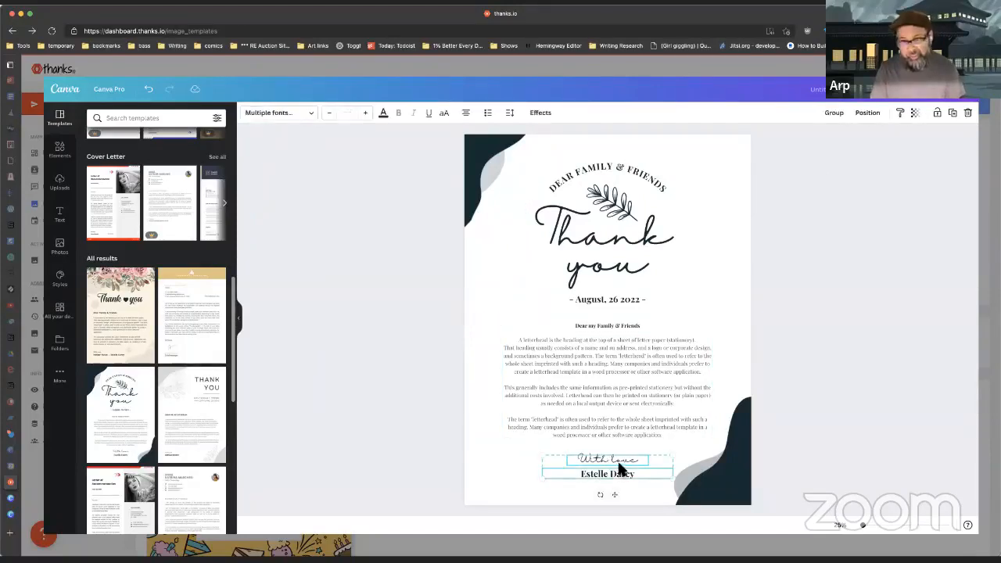
pyautogui.moveTo(617, 464); pyautogui.dragTo(616, 473)
pyautogui.click(622, 373)
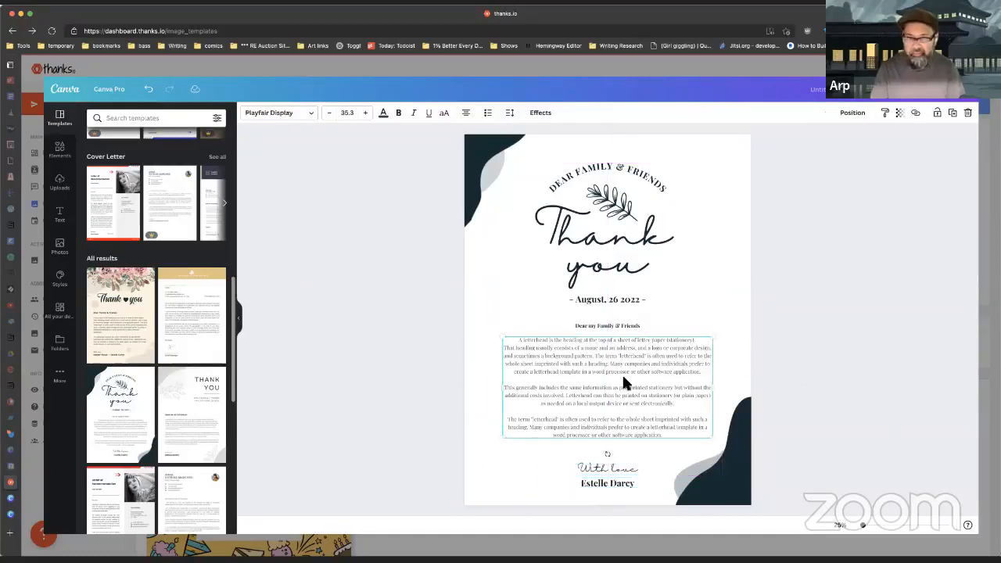
pyautogui.click(618, 301)
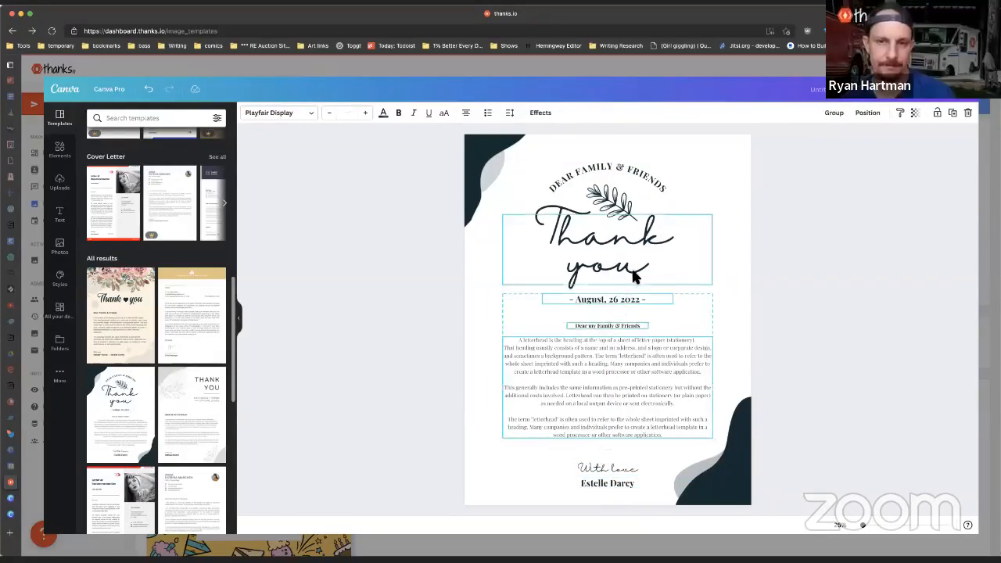
pyautogui.press('Delete')
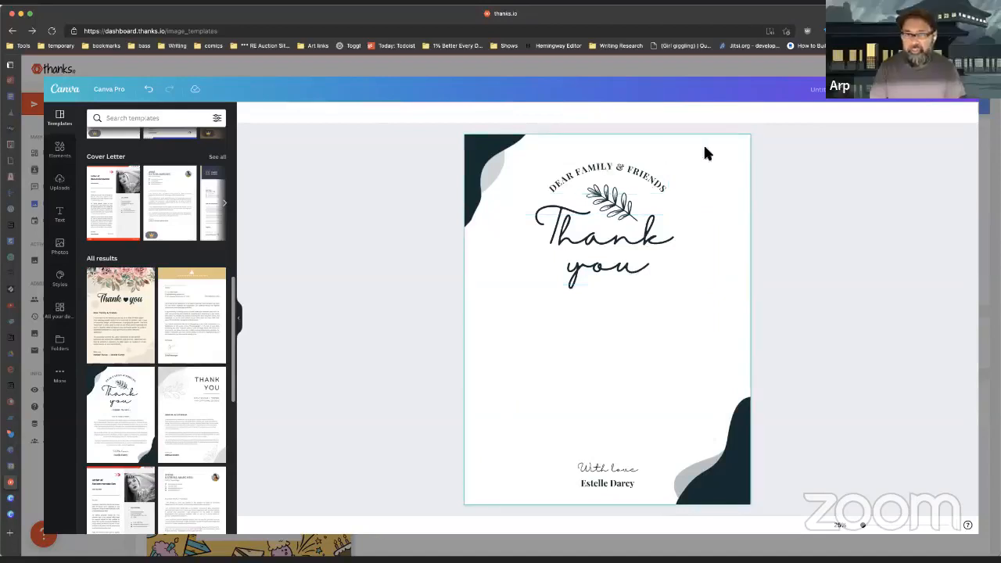
# Step: Shrink the Dear Family & Friends title, leaf and Thank you group into the top-right corner
pyautogui.click(606, 173)
pyautogui.click(621, 205)
pyautogui.keyDown('shift'); pyautogui.click(615, 166); pyautogui.keyUp('shift')
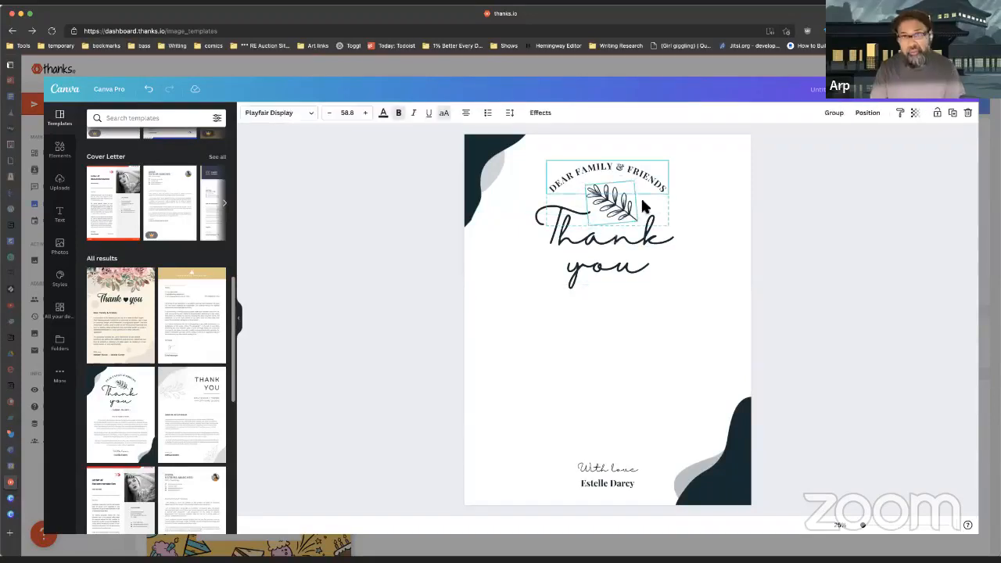
pyautogui.keyDown('shift'); pyautogui.click(630, 254); pyautogui.keyUp('shift')
pyautogui.moveTo(611, 258); pyautogui.dragTo(635, 244)
pyautogui.moveTo(527, 270); pyautogui.dragTo(642, 208)
pyautogui.moveTo(695, 184); pyautogui.dragTo(678, 190)
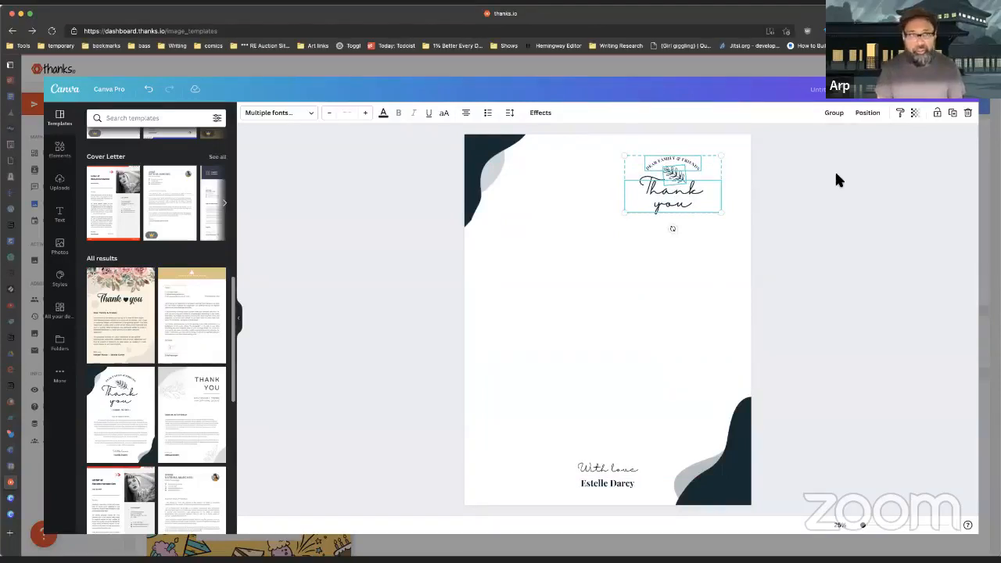
pyautogui.click(823, 223)
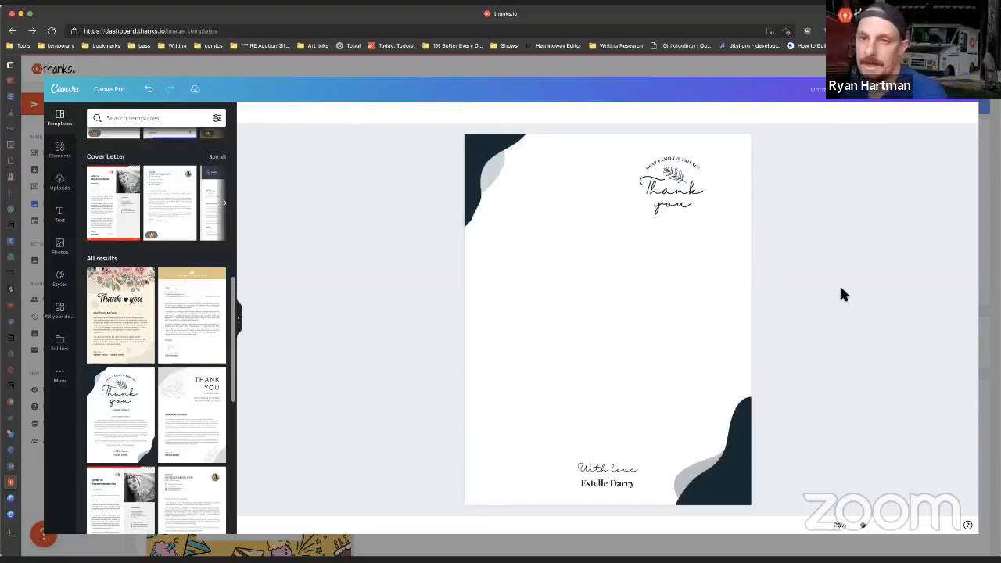
# Step: Save the letter design to thanks.io, rename it 'Letterhead', and close the preview
pyautogui.click(963, 108)
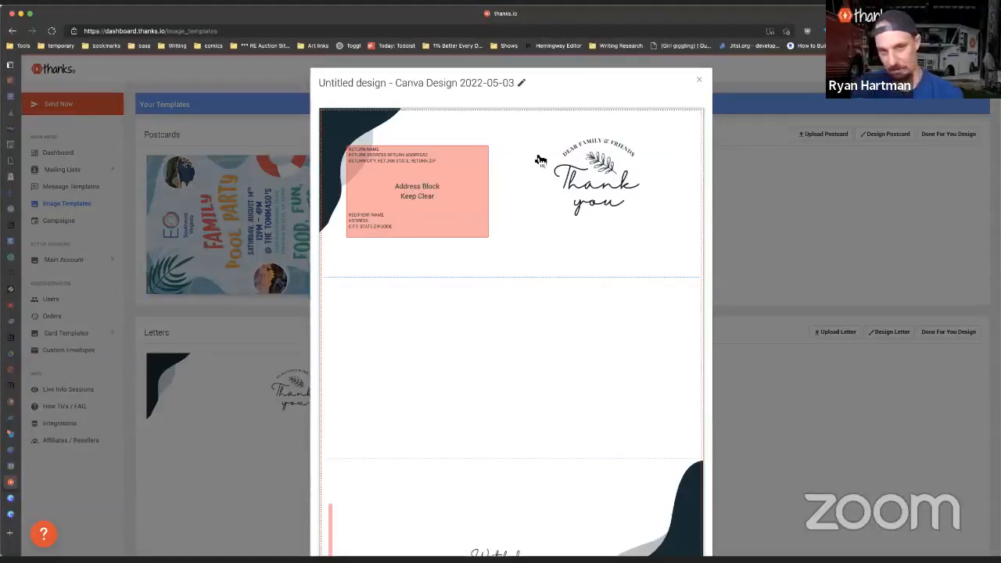
pyautogui.tripleClick(452, 84)
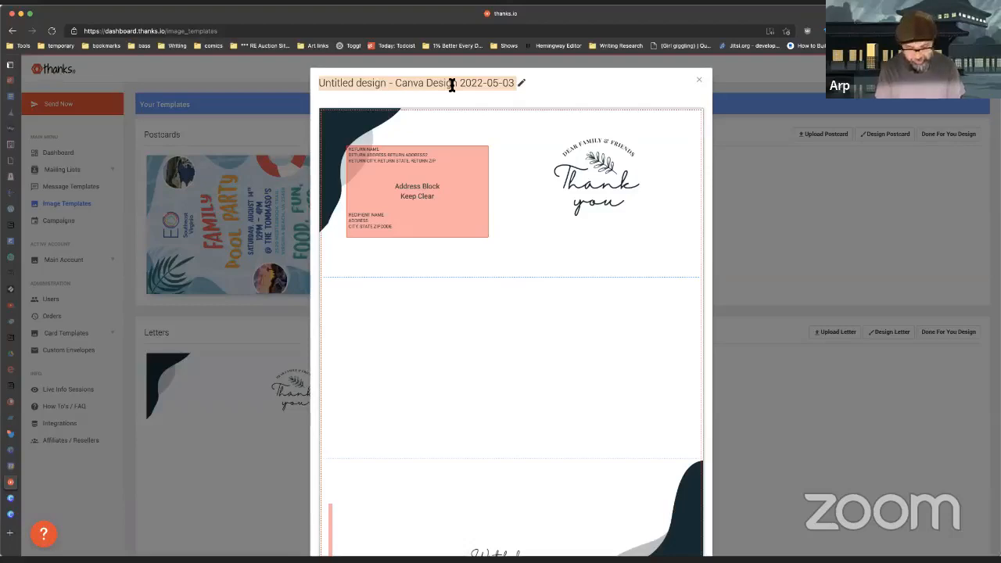
pyautogui.click(523, 84)
pyautogui.tripleClick(524, 84)
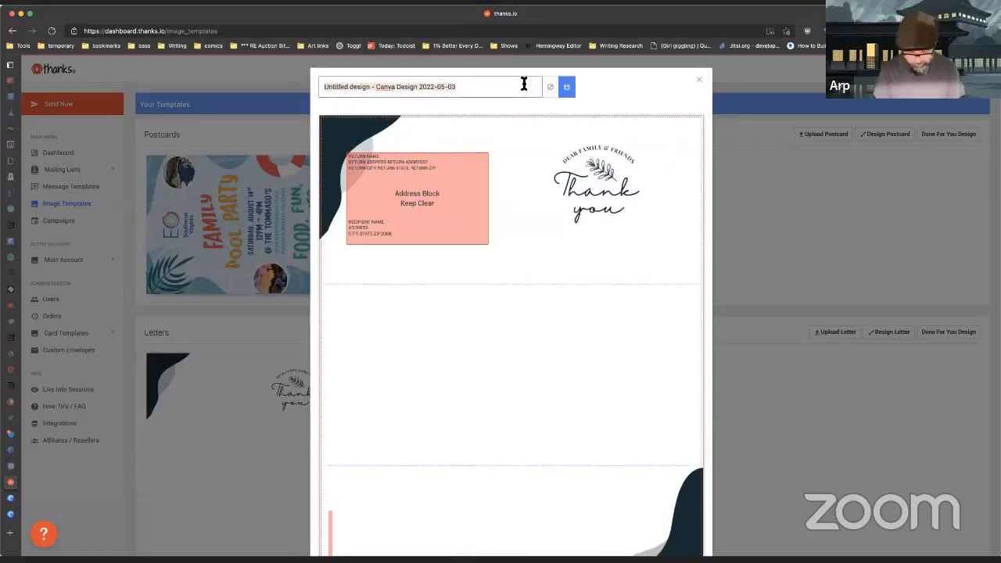
pyautogui.write('Letterhead')
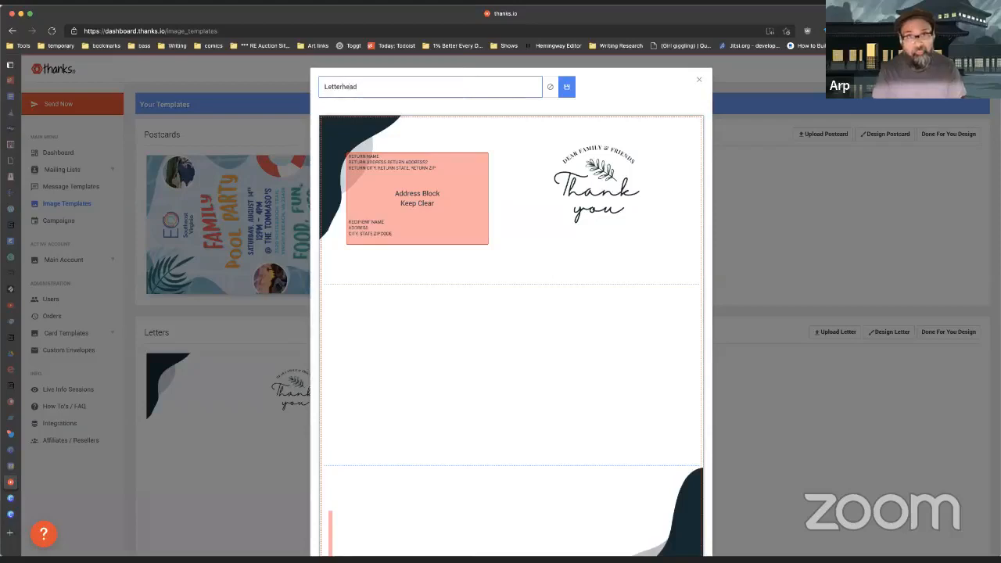
pyautogui.click(567, 86)
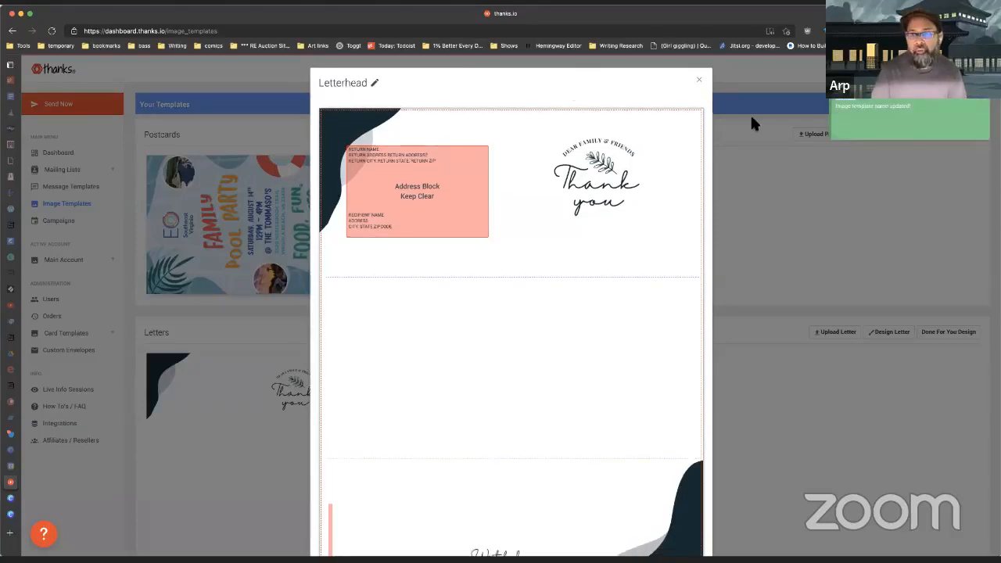
pyautogui.click(700, 81)
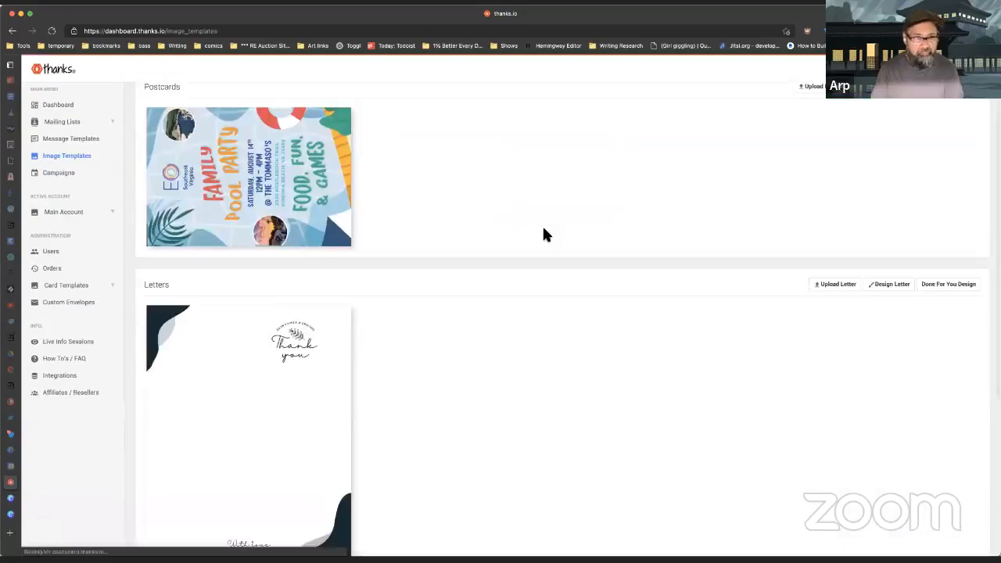
# Step: Reopen the letter in Canva and drag its dark top-left corner shape up and left
pyautogui.scroll(-3, 542, 227)
pyautogui.moveTo(282, 287)
pyautogui.click(250, 293)
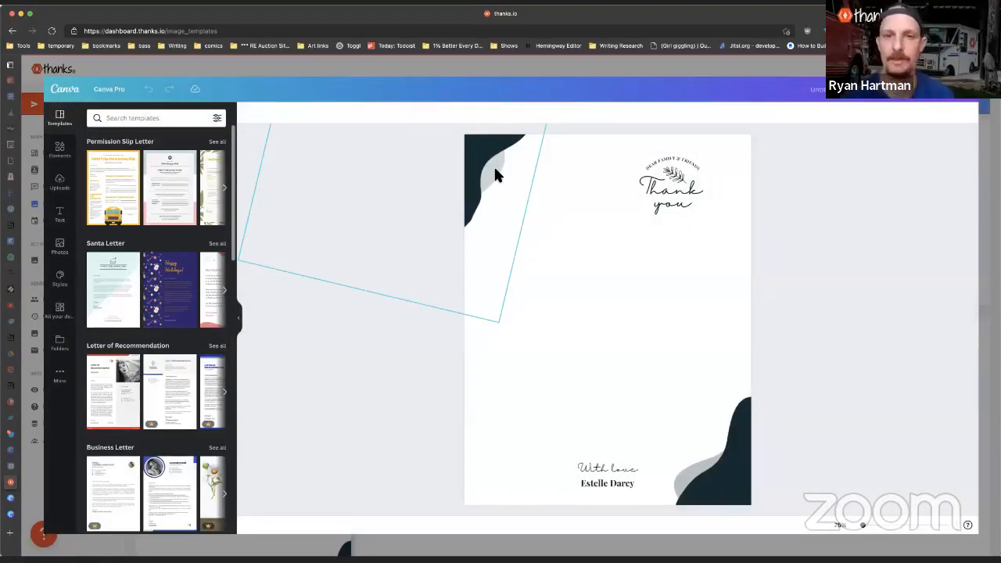
pyautogui.click(495, 169)
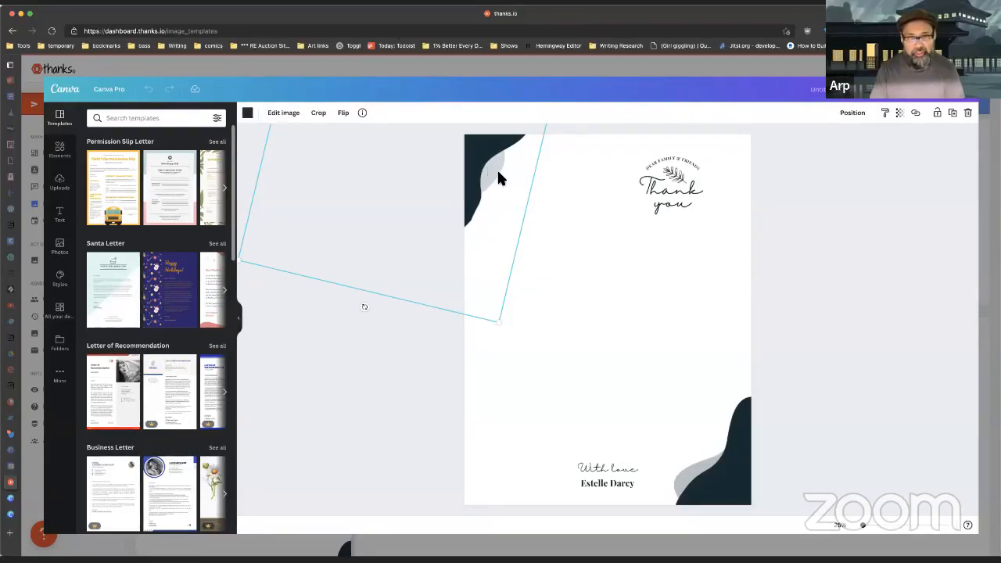
pyautogui.moveTo(498, 175); pyautogui.dragTo(488, 164)
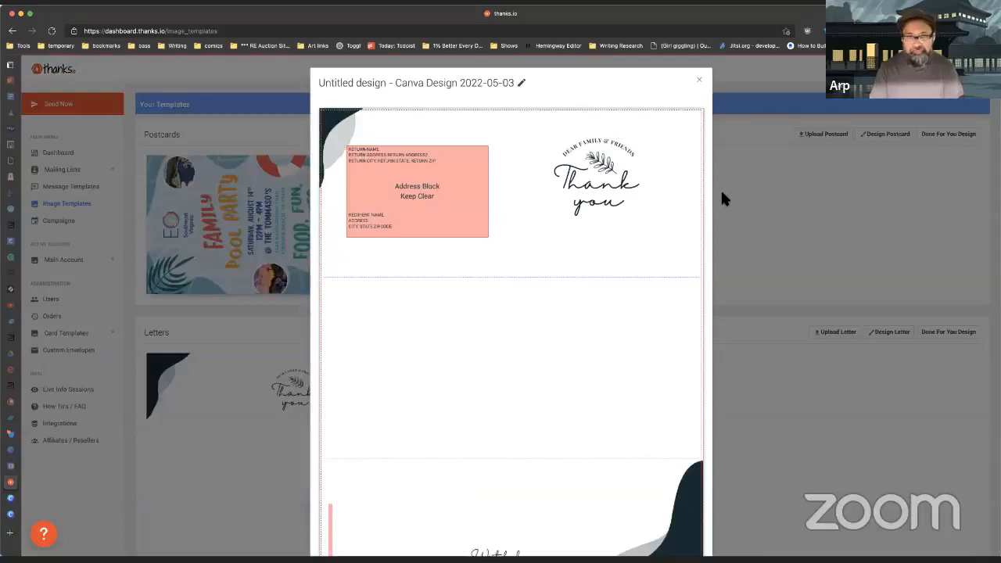
# Step: Scroll through the revised letter's preview in thanks.io
pyautogui.scroll(-1, 772, 215)
pyautogui.scroll(2, 772, 215)
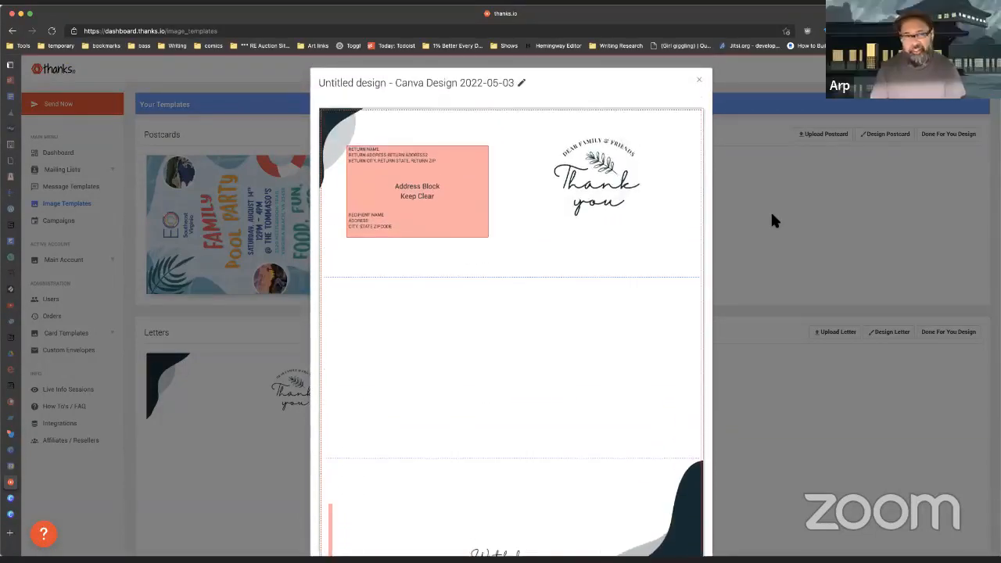
pyautogui.scroll(-2, 771, 216)
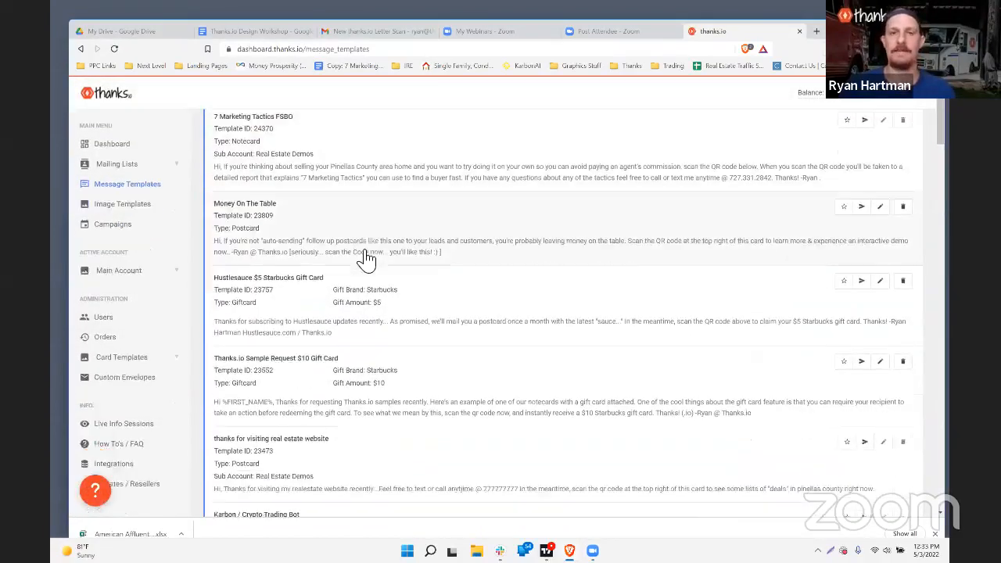
# Step: Switch the active account to Real Estate Demos and go to its Message Templates
pyautogui.scroll(-5, 367, 260)
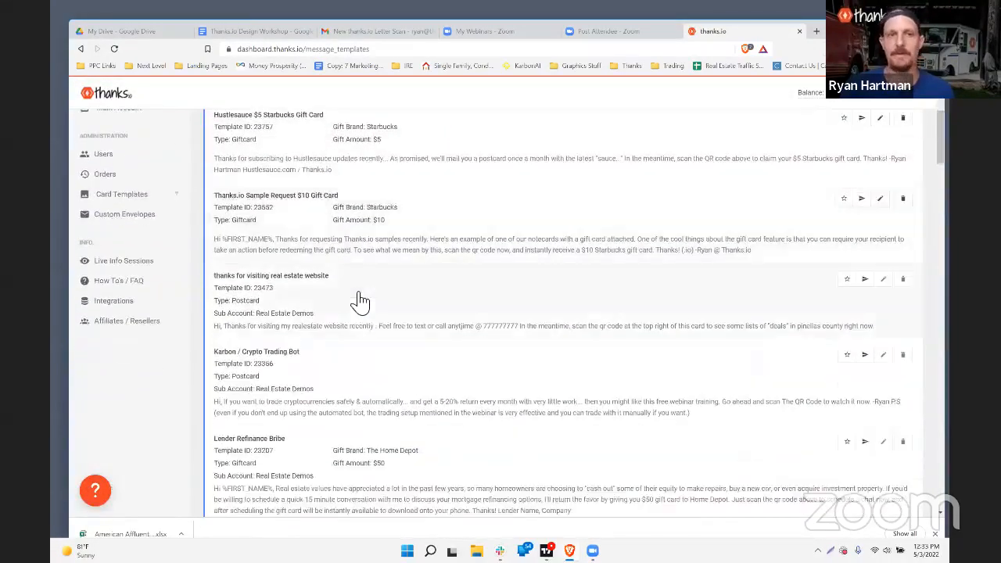
pyautogui.scroll(-1, 469, 258)
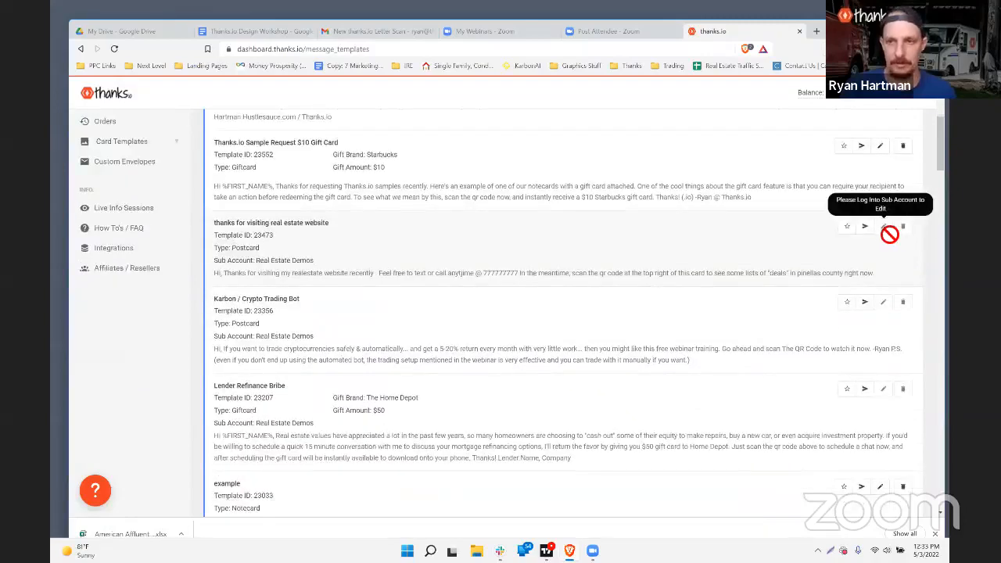
pyautogui.scroll(5, 156, 297)
pyautogui.click(122, 318)
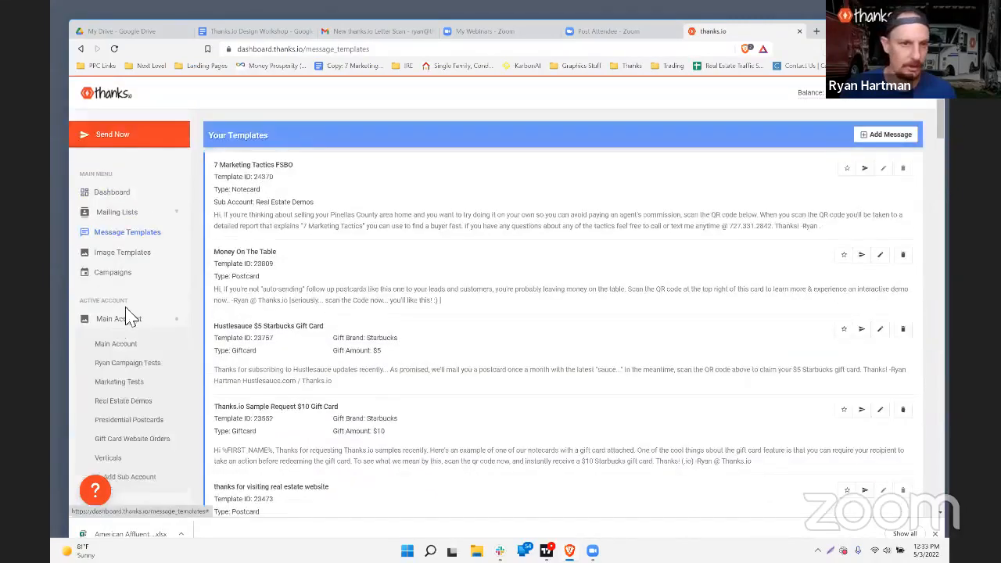
pyautogui.click(130, 401)
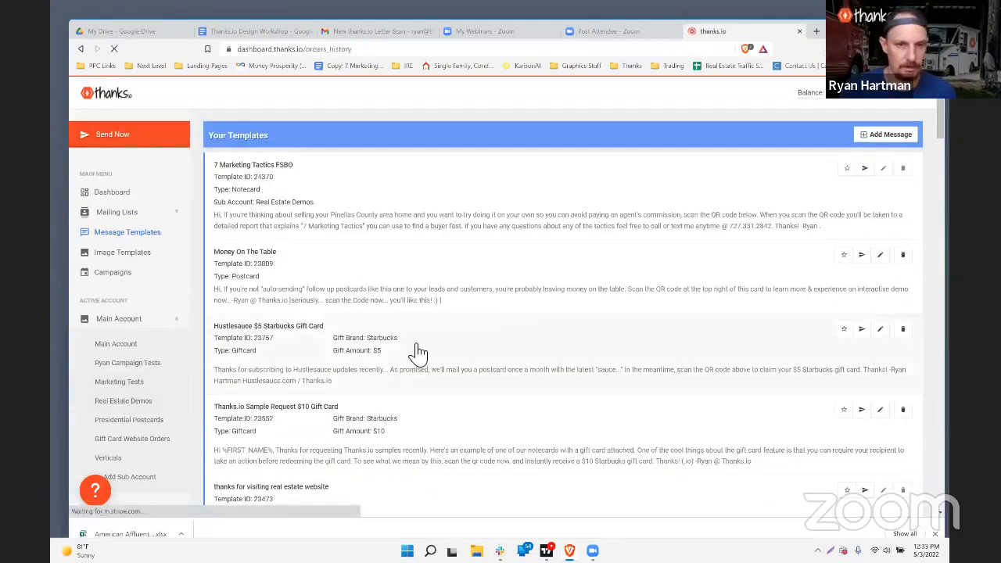
pyautogui.scroll(-8, 514, 312)
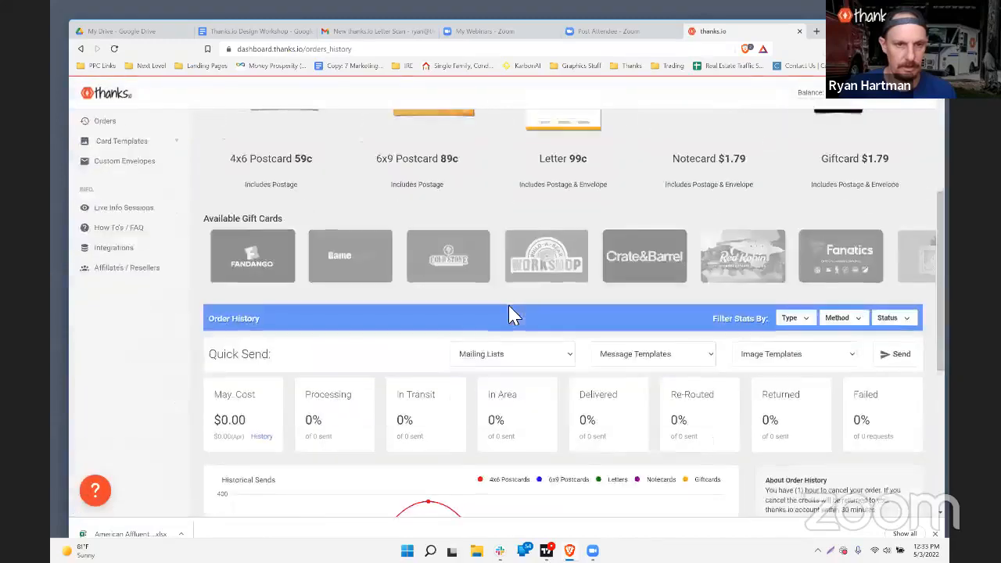
pyautogui.scroll(10, 94, 192)
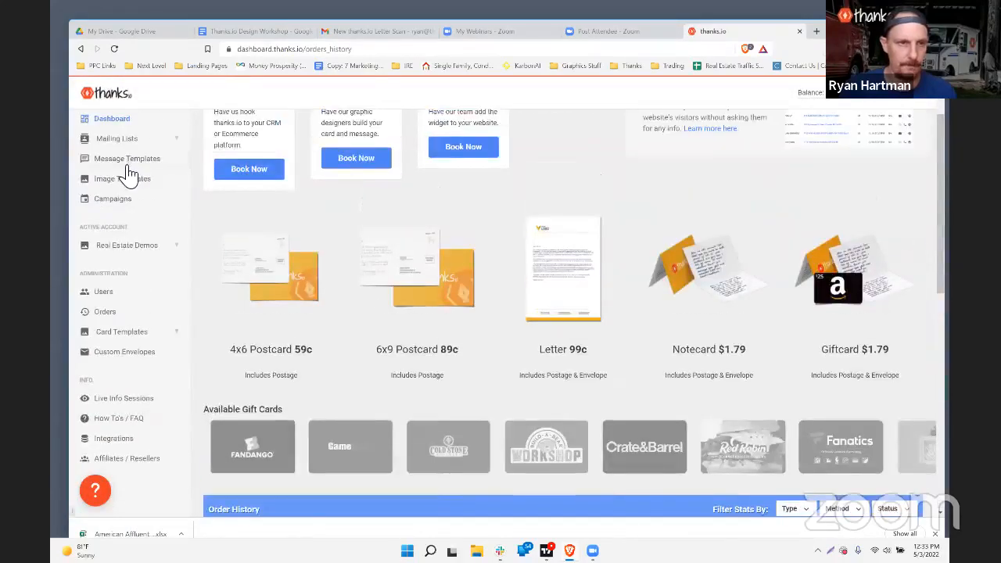
pyautogui.click(126, 161)
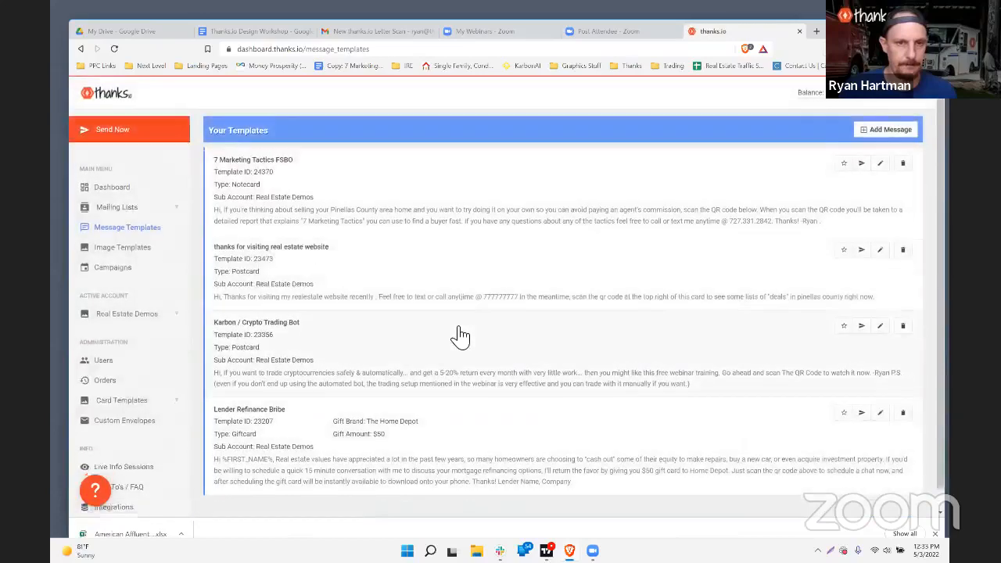
# Step: Open the 'thanks for visiting real estate website' template for editing and scroll through its Message and Preview panels
pyautogui.click(880, 230)
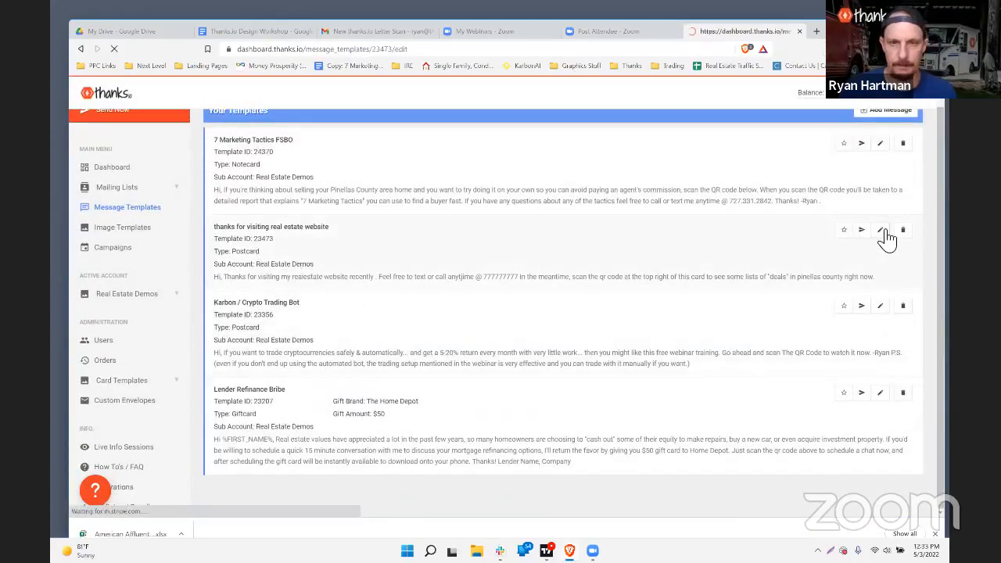
pyautogui.scroll(-5, 428, 227)
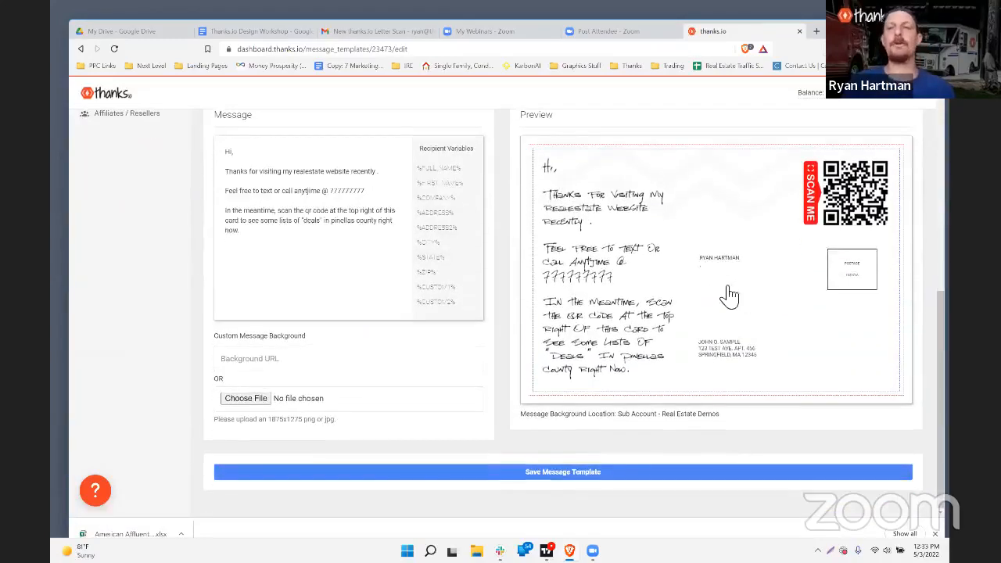
pyautogui.scroll(5, 269, 250)
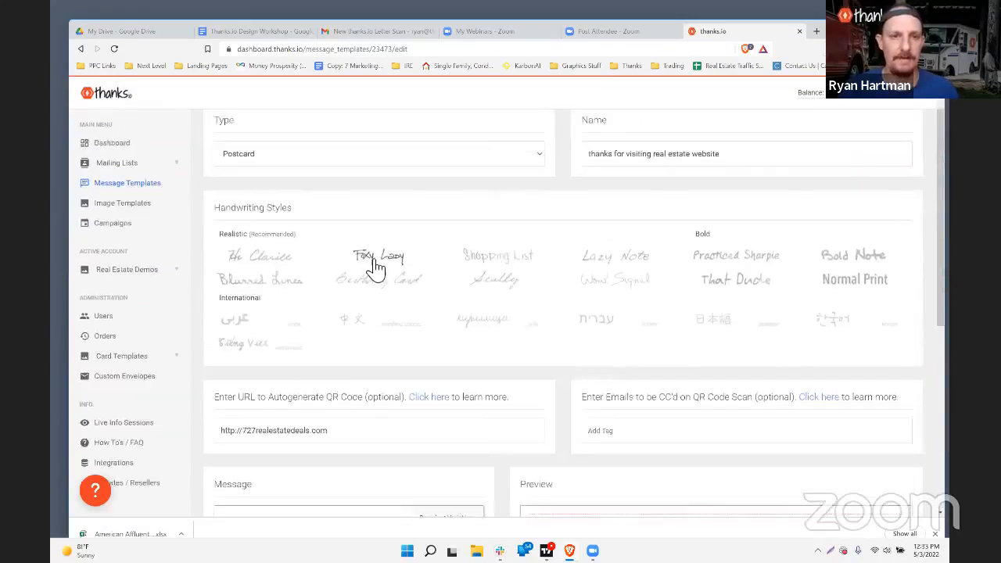
pyautogui.scroll(-3, 376, 268)
pyautogui.scroll(-2, 336, 309)
pyautogui.scroll(1, 339, 313)
pyautogui.scroll(-1, 342, 311)
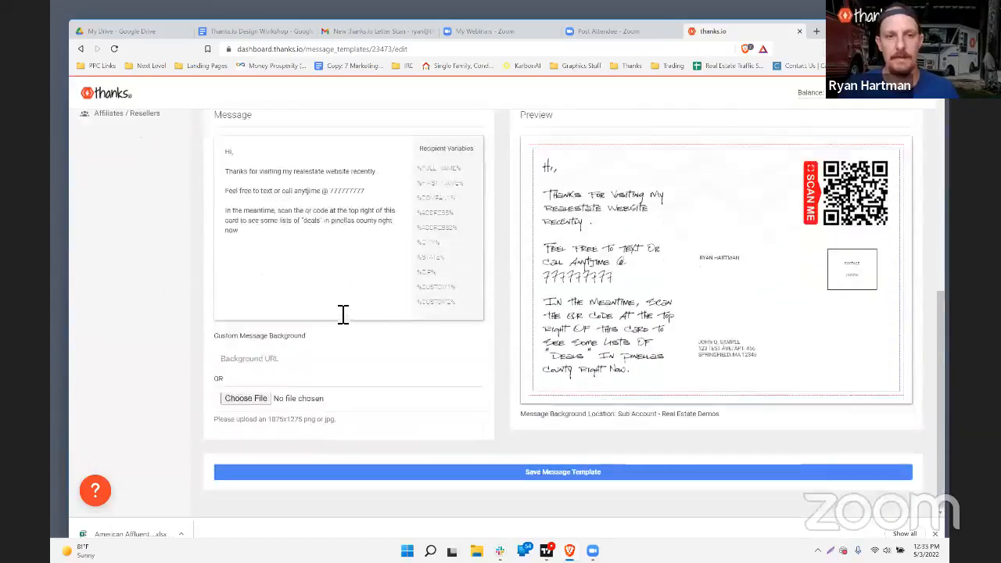
pyautogui.scroll(4, 325, 349)
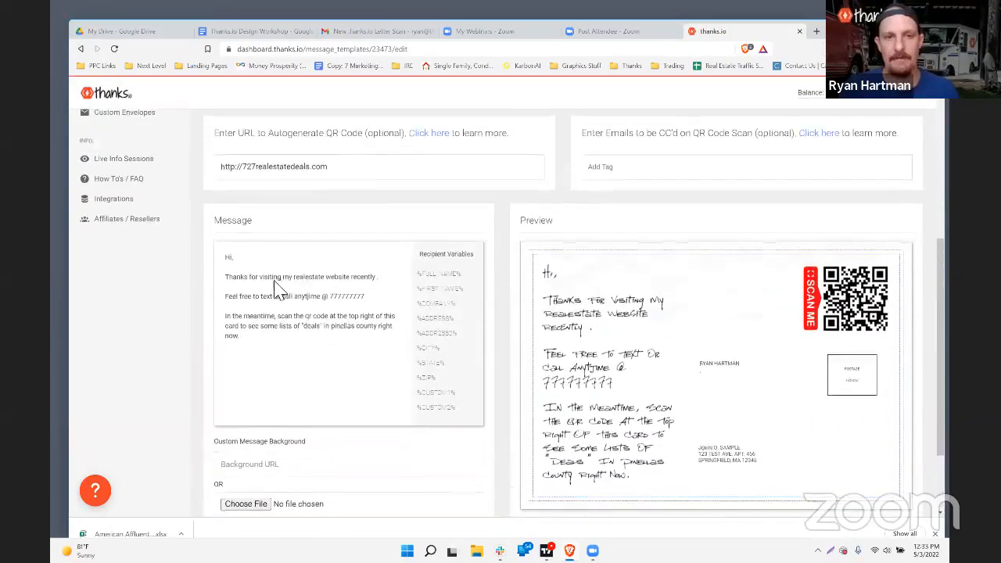
# Step: Highlight the QR code website address and the background image and full upload size requirements
pyautogui.moveTo(347, 222); pyautogui.dragTo(213, 225)
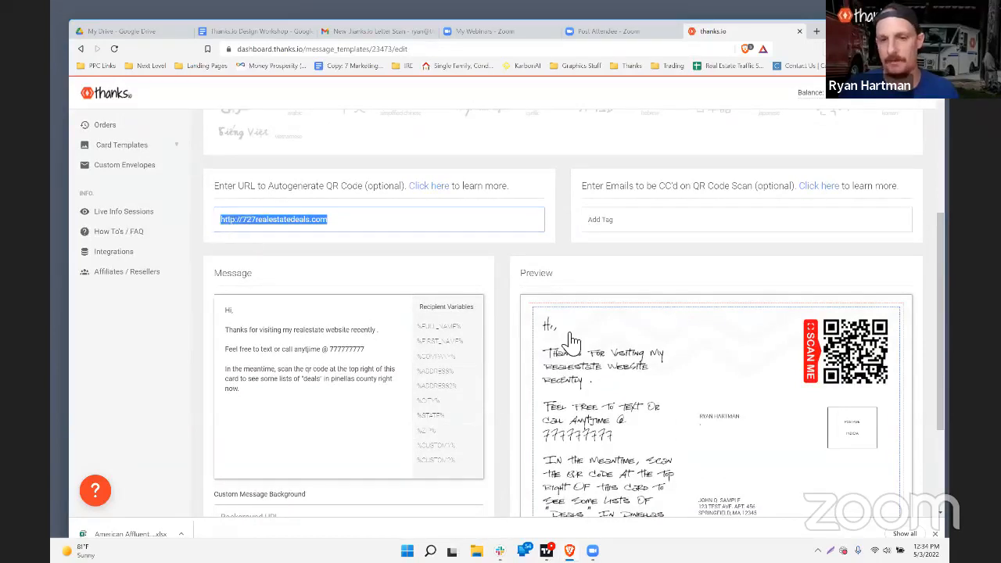
pyautogui.scroll(-3, 571, 348)
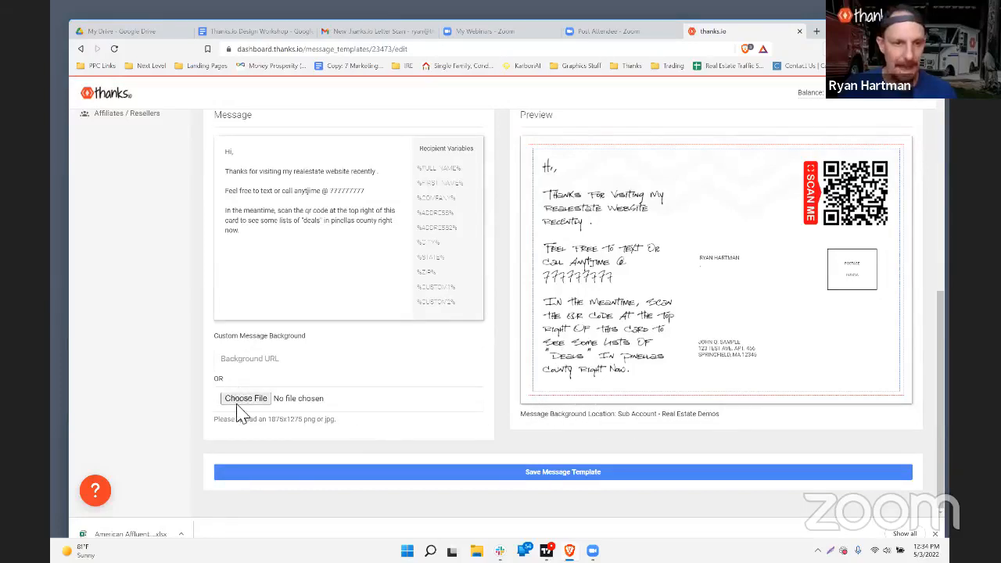
pyautogui.moveTo(346, 422); pyautogui.dragTo(218, 431)
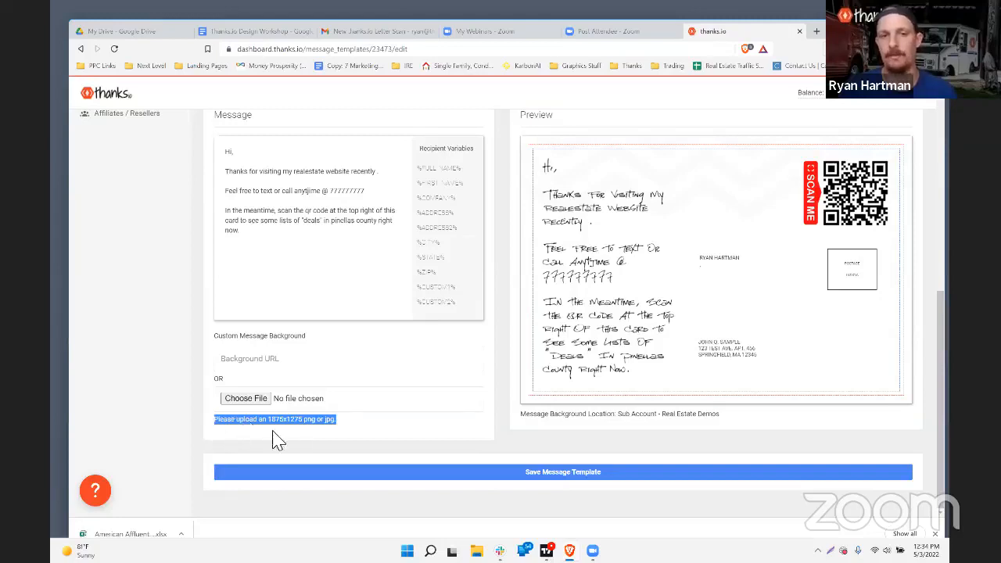
pyautogui.moveTo(337, 423); pyautogui.dragTo(229, 428)
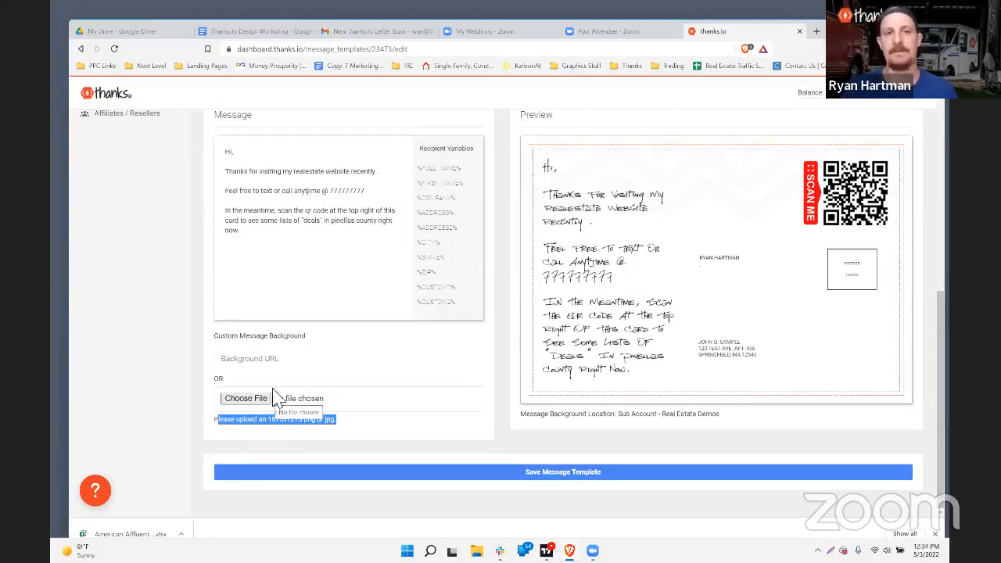
pyautogui.click(248, 400)
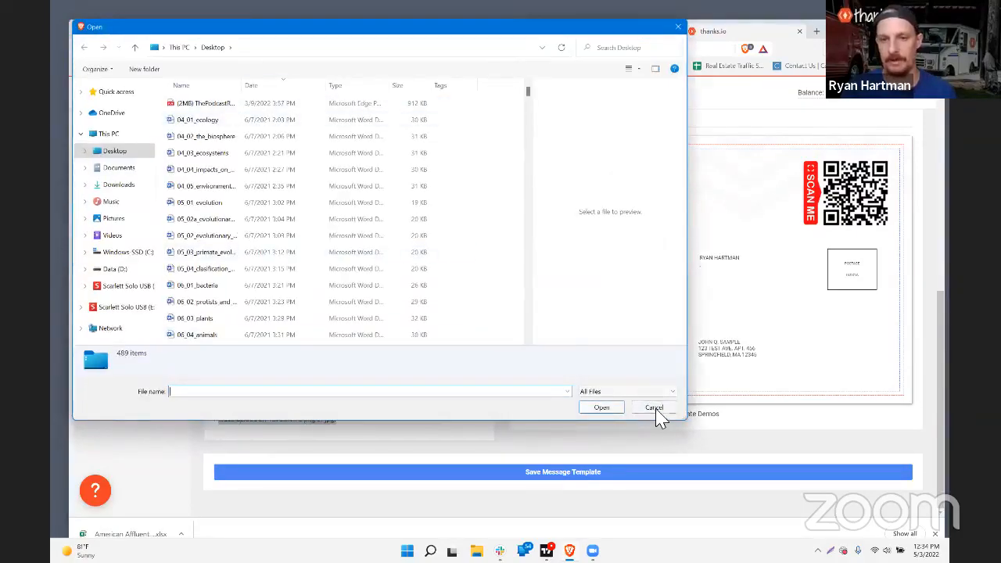
pyautogui.click(655, 408)
pyautogui.scroll(2, 685, 335)
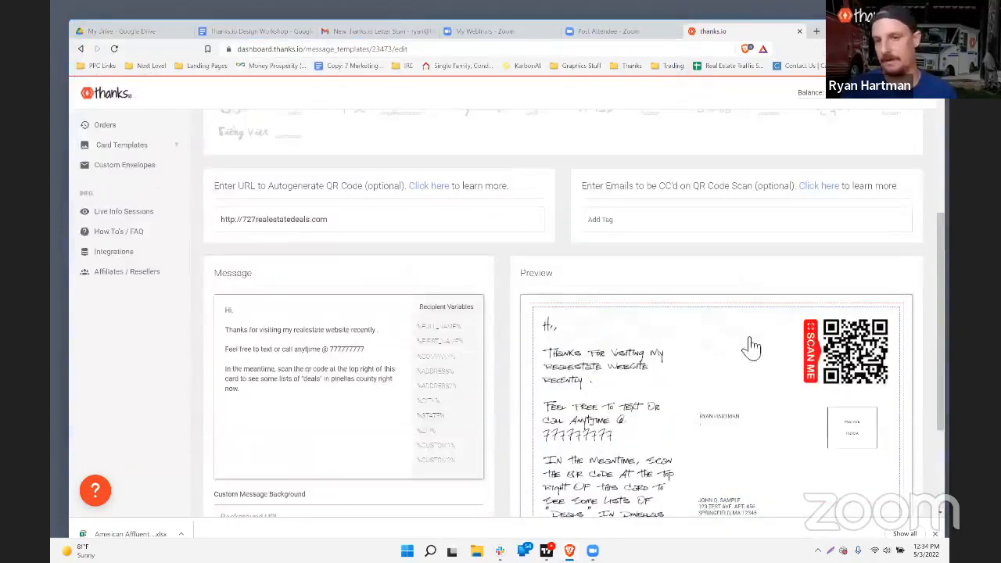
pyautogui.scroll(-2, 639, 368)
pyautogui.scroll(2, 645, 373)
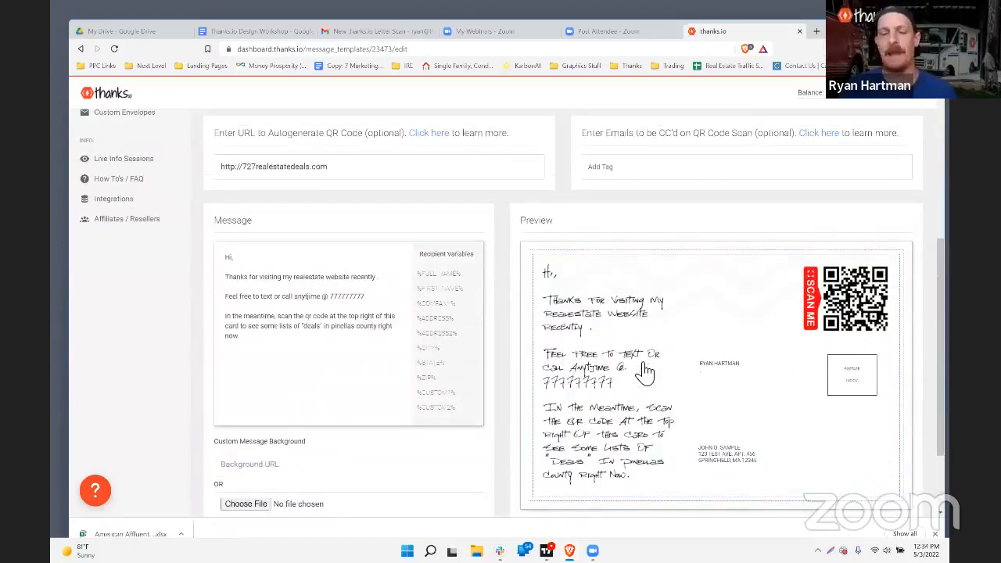
pyautogui.scroll(-2, 645, 373)
pyautogui.scroll(2, 644, 373)
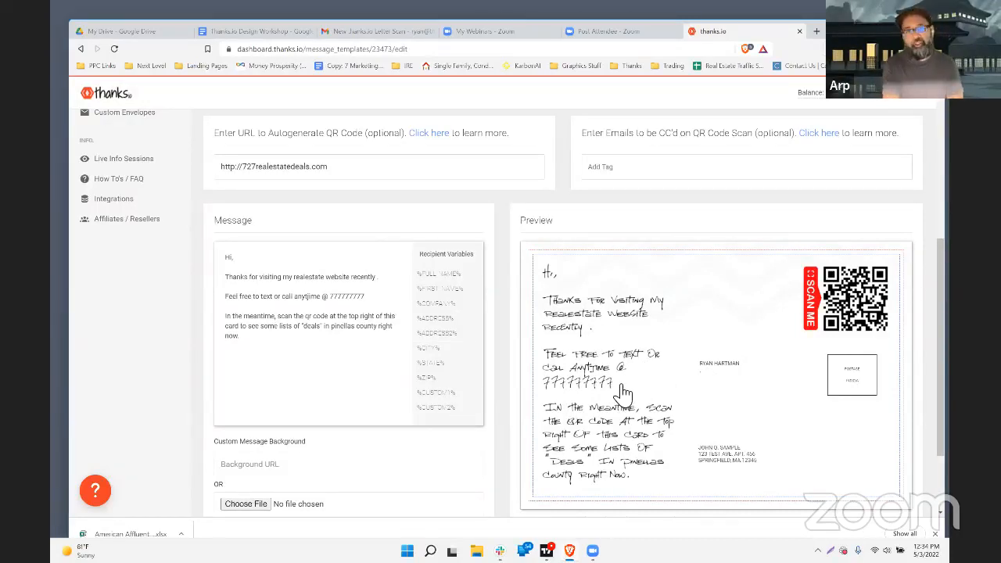
pyautogui.scroll(-1, 623, 392)
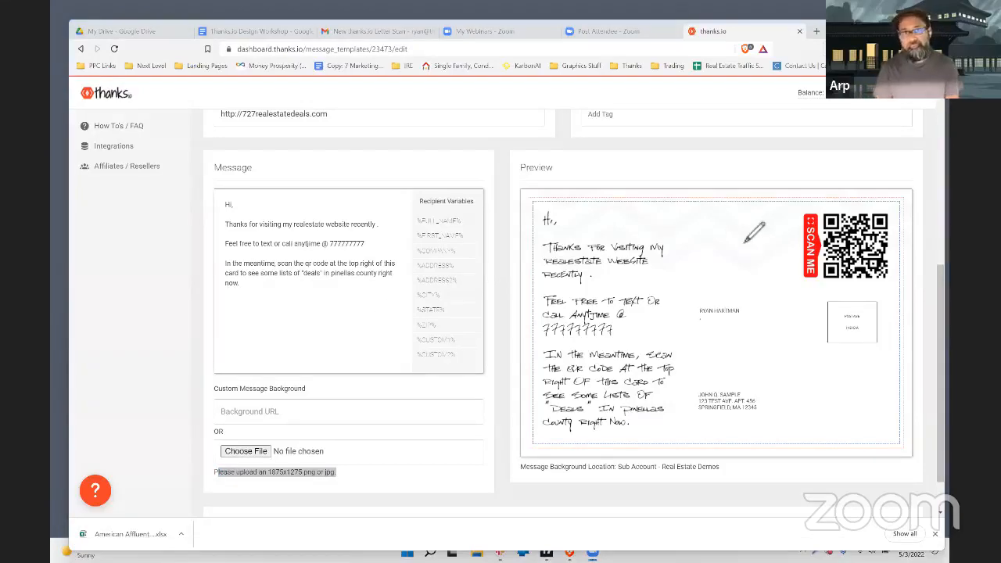
pyautogui.moveTo(740, 227); pyautogui.dragTo(783, 272)
pyautogui.moveTo(697, 260)
pyautogui.mouseDown()
pyautogui.moveTo(749, 231)
pyautogui.moveTo(749, 249)
pyautogui.moveTo(733, 232)
pyautogui.moveTo(765, 234)
pyautogui.moveTo(715, 227)
pyautogui.moveTo(670, 242)
pyautogui.moveTo(673, 280)
pyautogui.moveTo(720, 288)
pyautogui.moveTo(669, 223)
pyautogui.moveTo(746, 273)
pyautogui.moveTo(701, 240)
pyautogui.moveTo(708, 264)
pyautogui.mouseUp()
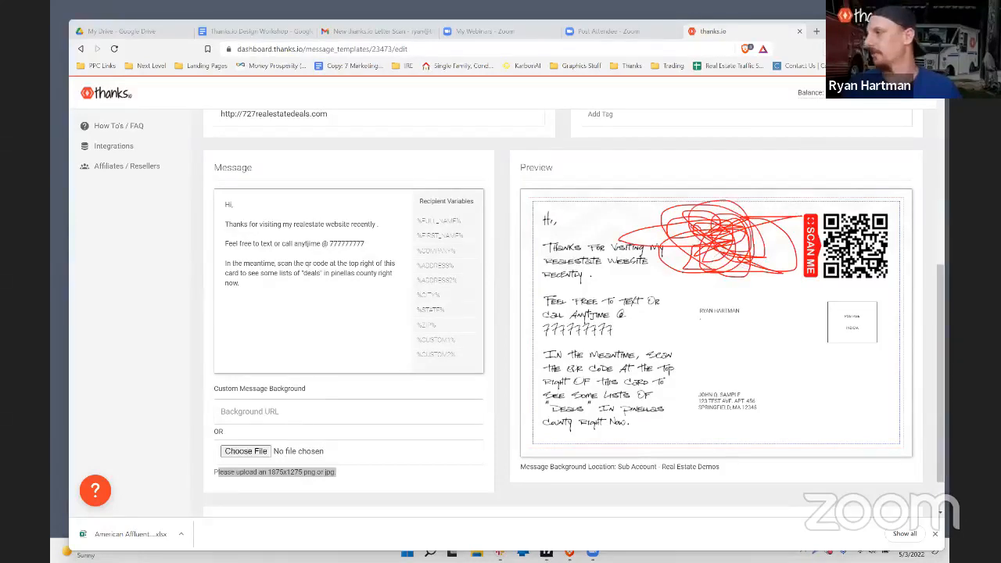
pyautogui.hotkey('ctrl', 'z')
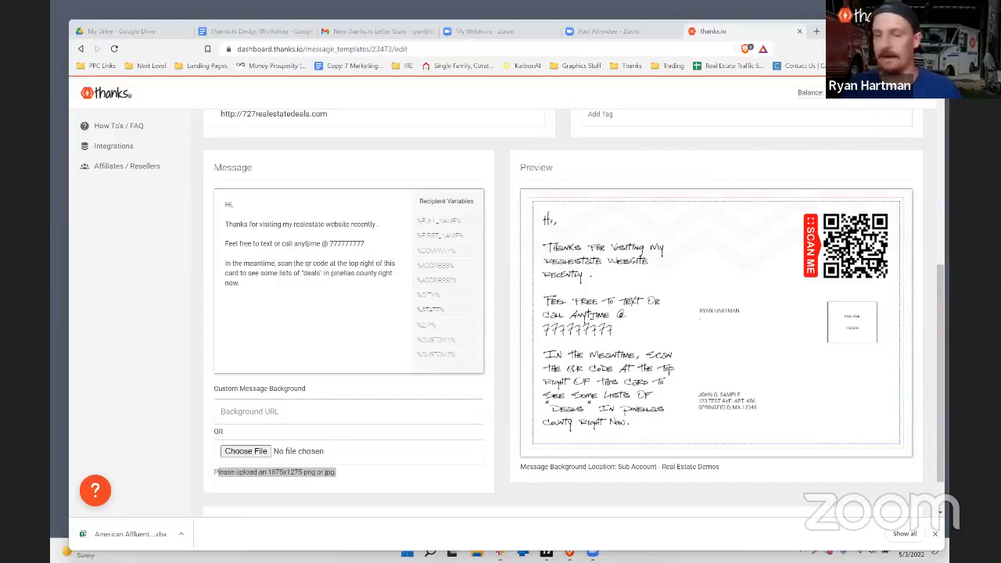
pyautogui.moveTo(731, 227)
pyautogui.mouseDown()
pyautogui.moveTo(731, 269)
pyautogui.moveTo(730, 257)
pyautogui.mouseUp()
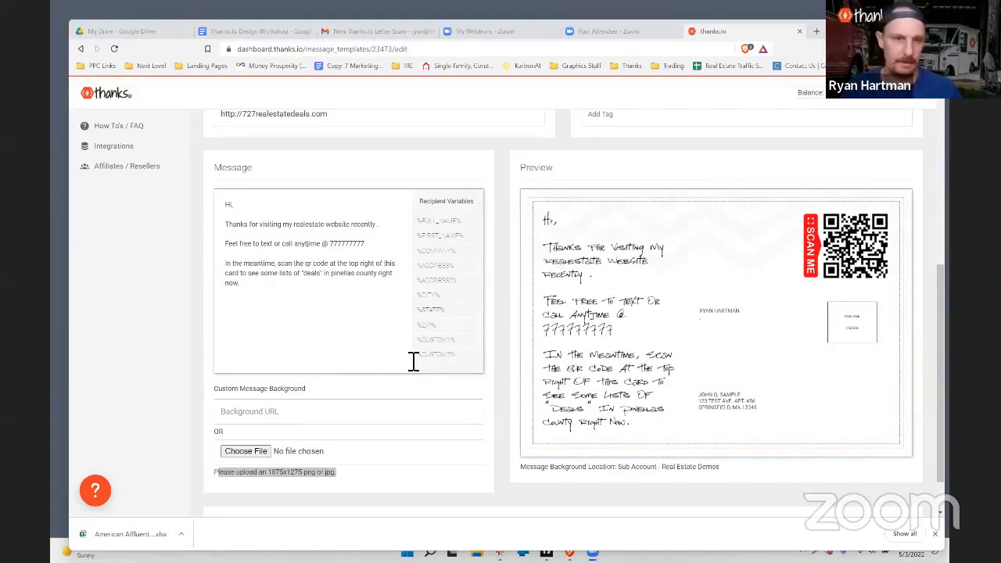
pyautogui.scroll(-1, 414, 357)
pyautogui.scroll(5, 416, 362)
pyautogui.scroll(-1, 415, 361)
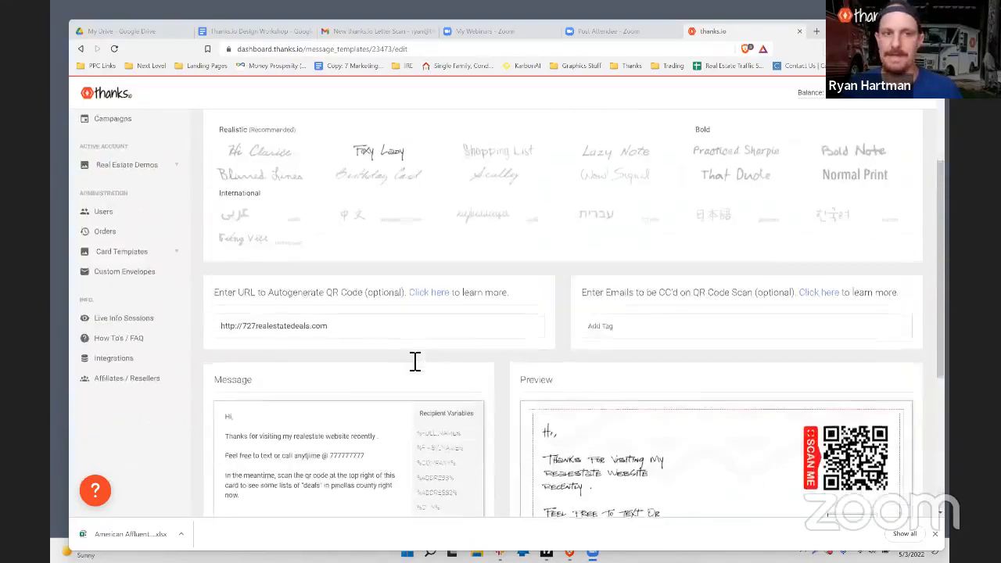
pyautogui.scroll(2, 415, 361)
pyautogui.scroll(-1, 415, 361)
pyautogui.scroll(2, 414, 361)
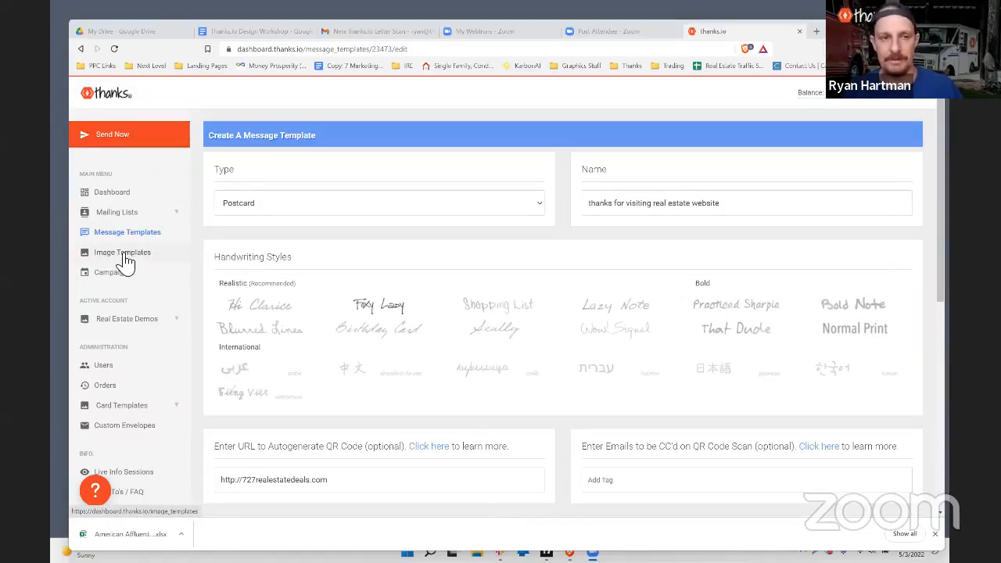
pyautogui.scroll(-1, 139, 201)
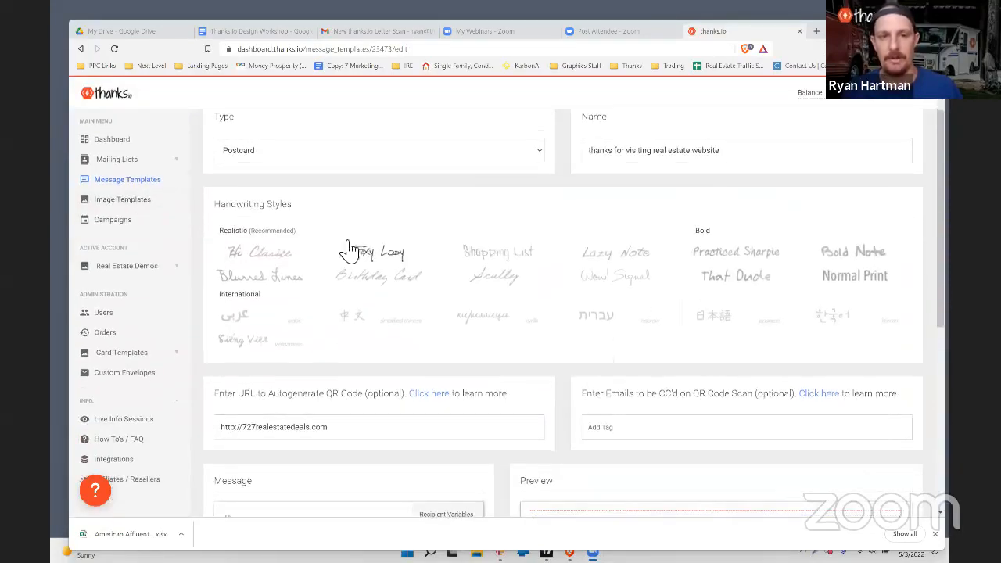
pyautogui.scroll(-2, 346, 248)
pyautogui.scroll(-1, 454, 371)
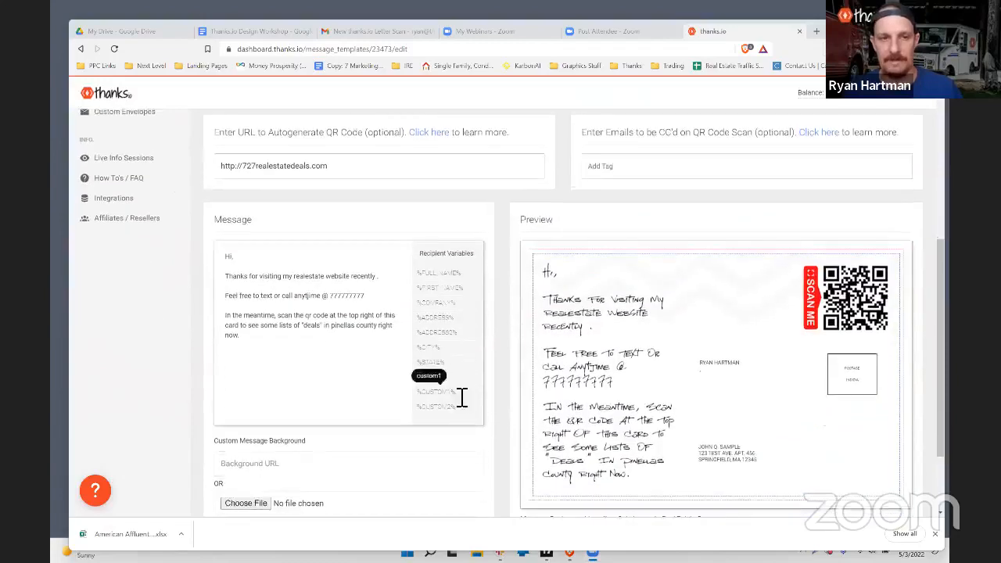
pyautogui.scroll(2, 460, 399)
pyautogui.scroll(2, 462, 397)
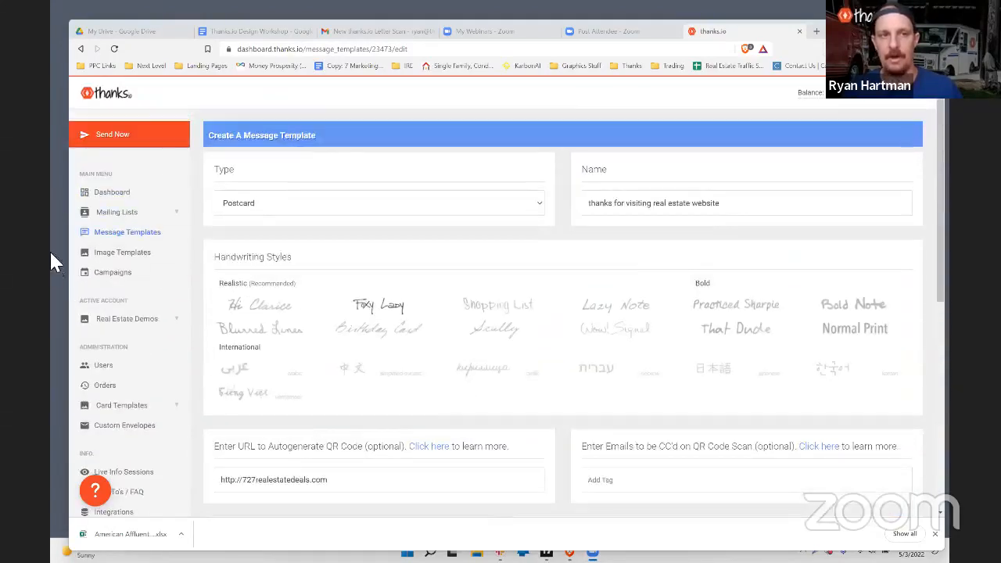
pyautogui.scroll(-1, 160, 315)
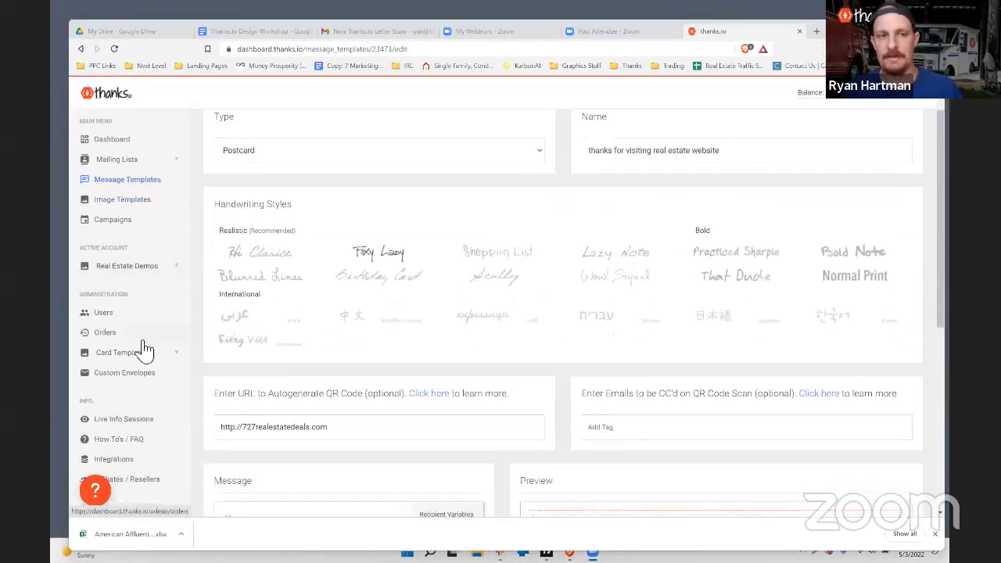
# Step: Start a new postcard campaign and choose the free-video Canva postcard design
pyautogui.click(135, 221)
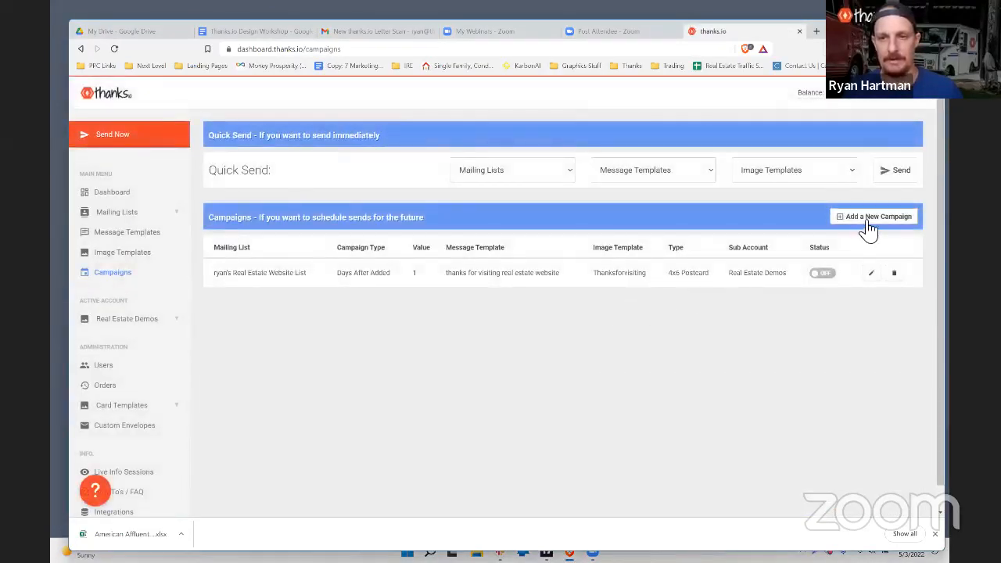
pyautogui.click(869, 223)
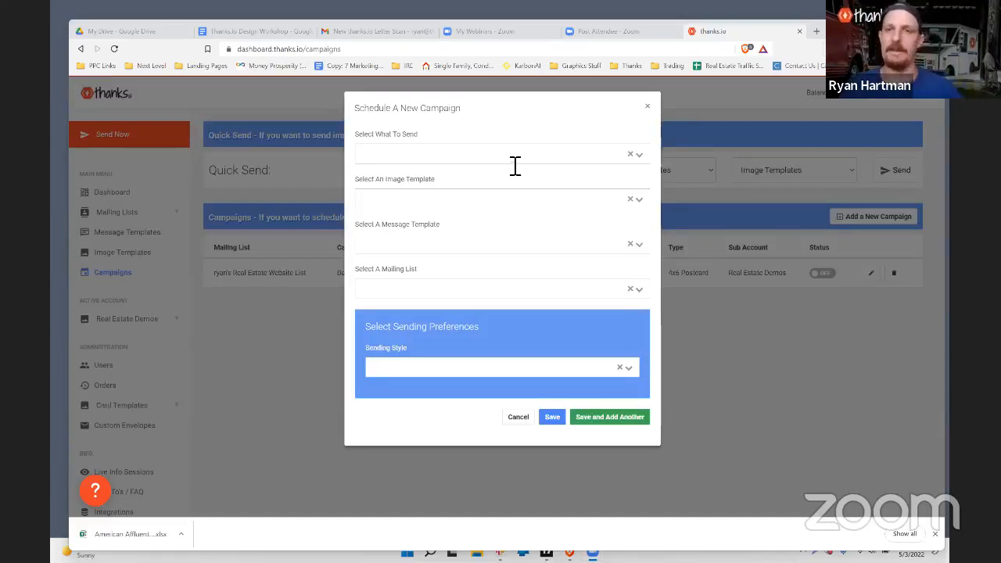
pyautogui.click(595, 155)
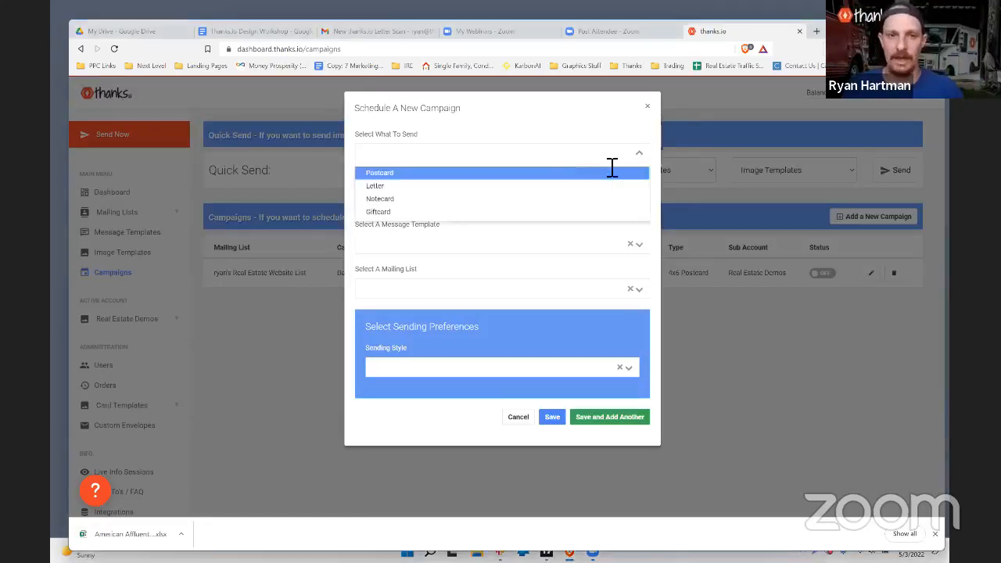
pyautogui.click(398, 174)
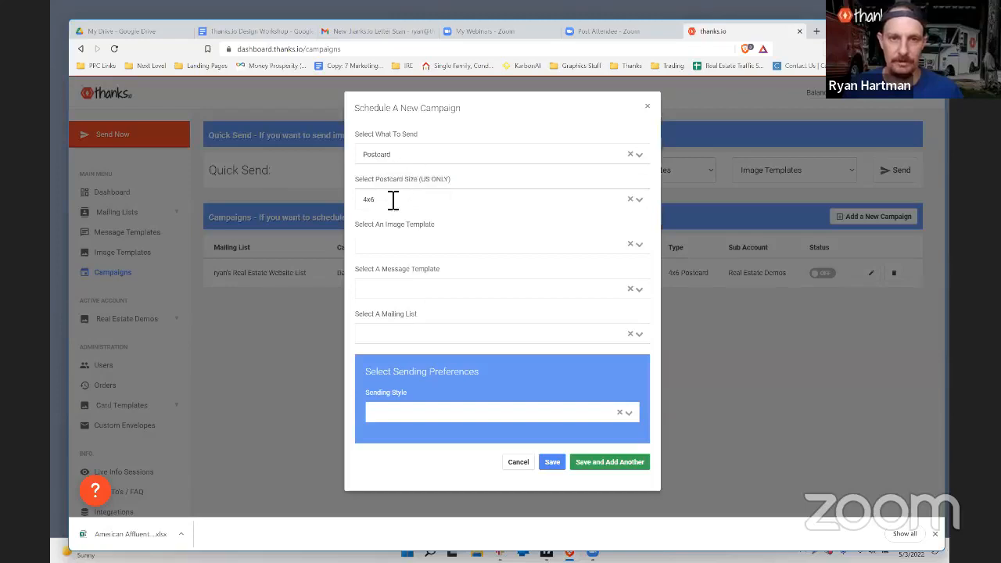
pyautogui.click(393, 242)
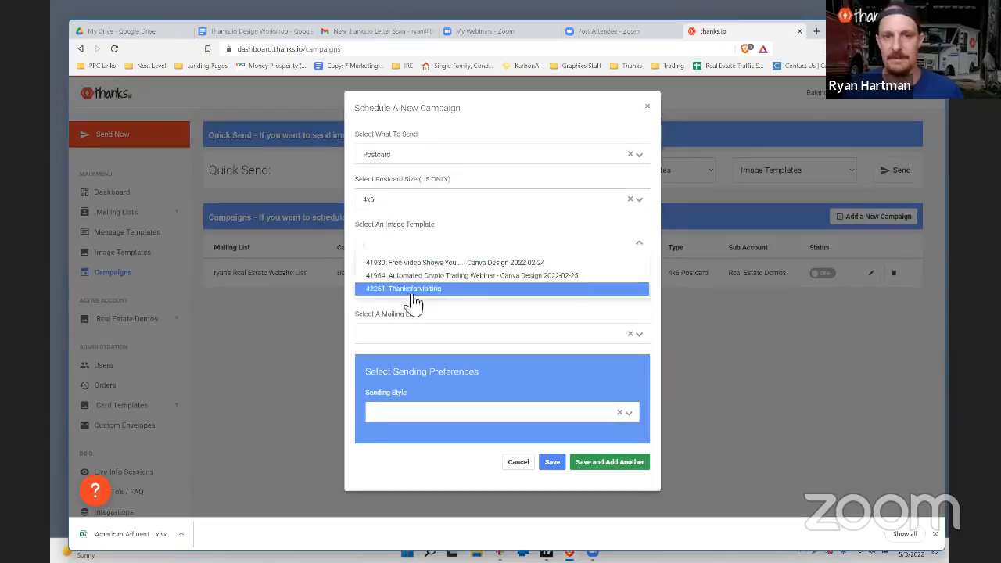
pyautogui.moveTo(436, 226); pyautogui.dragTo(375, 224)
pyautogui.click(396, 245)
pyautogui.click(415, 276)
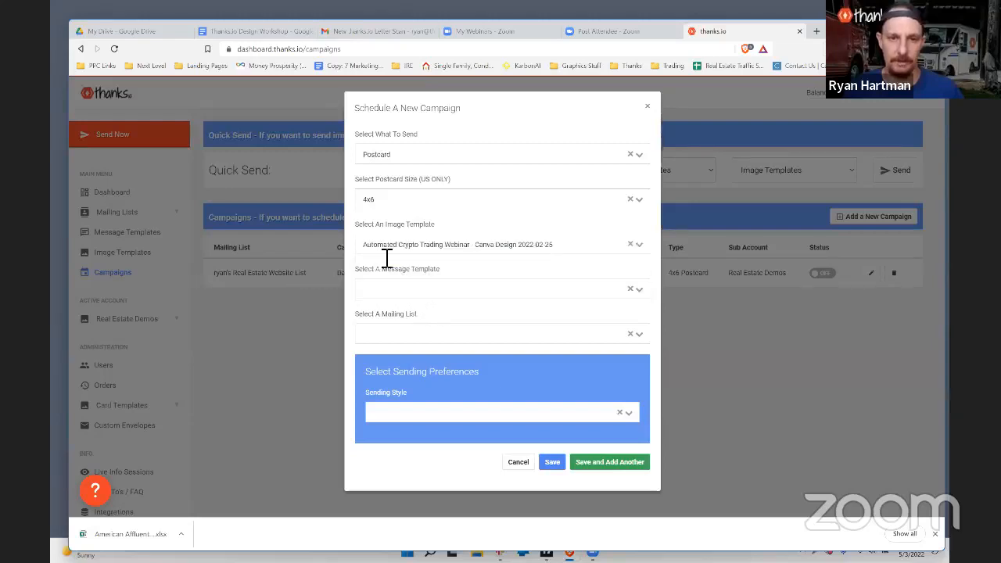
pyautogui.click(439, 261)
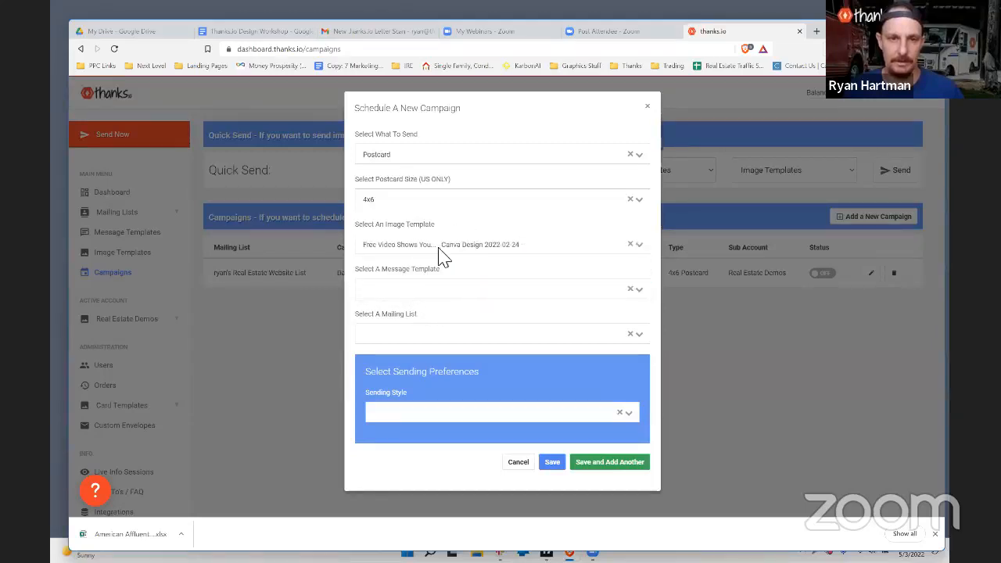
# Step: Use the 'thanks for visiting real estate website' message and the real estate website mailing list
pyautogui.click(402, 291)
pyautogui.click(414, 321)
pyautogui.click(400, 334)
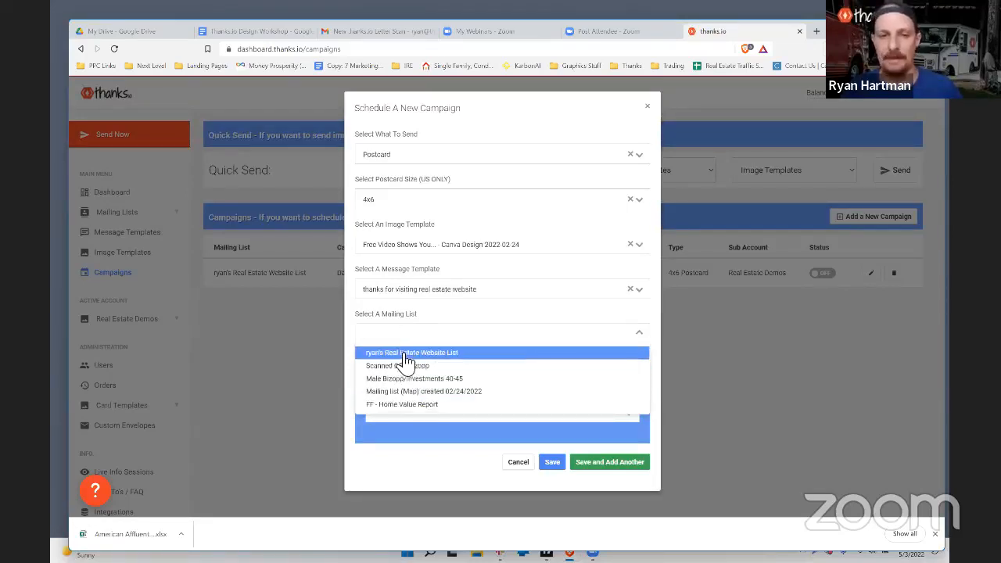
pyautogui.click(413, 352)
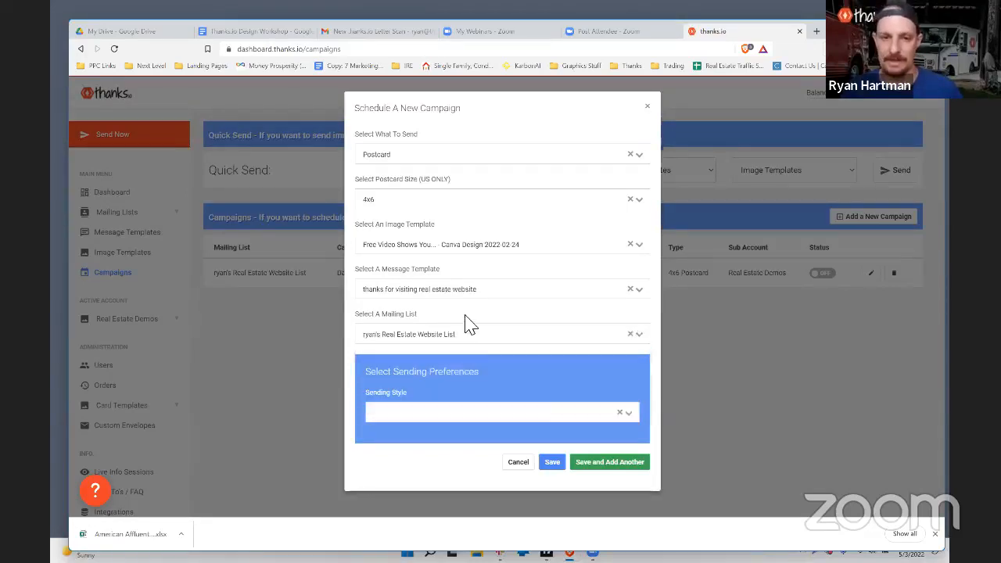
# Step: Schedule the campaign to send 1 day after contacts are added
pyautogui.click(411, 418)
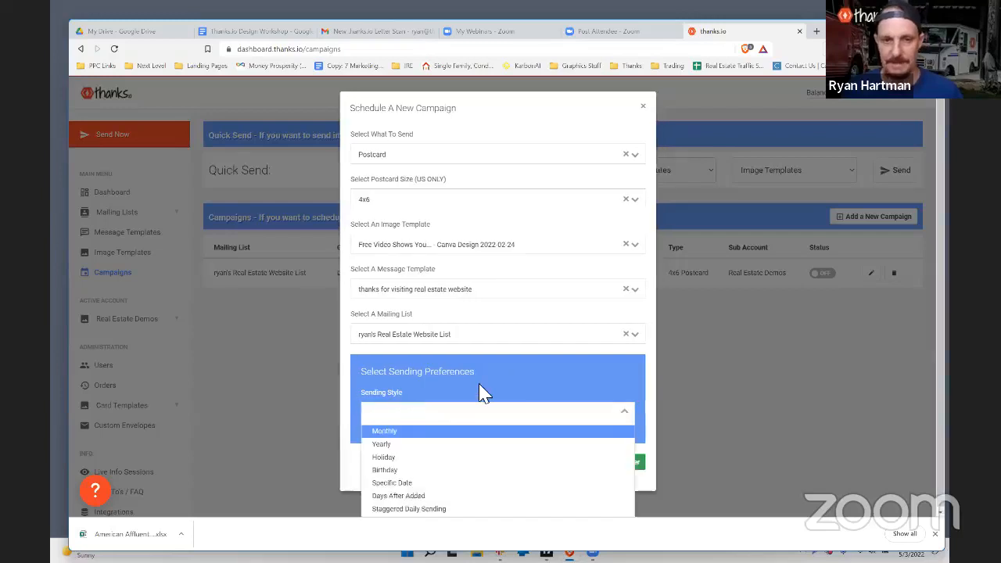
pyautogui.click(436, 471)
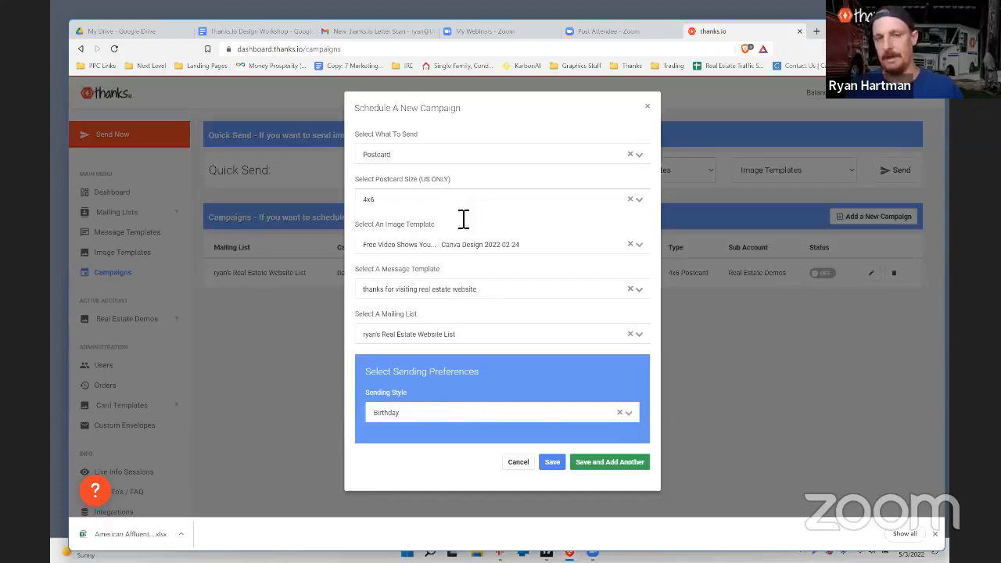
pyautogui.click(450, 414)
pyautogui.click(430, 497)
pyautogui.scroll(-1, 421, 356)
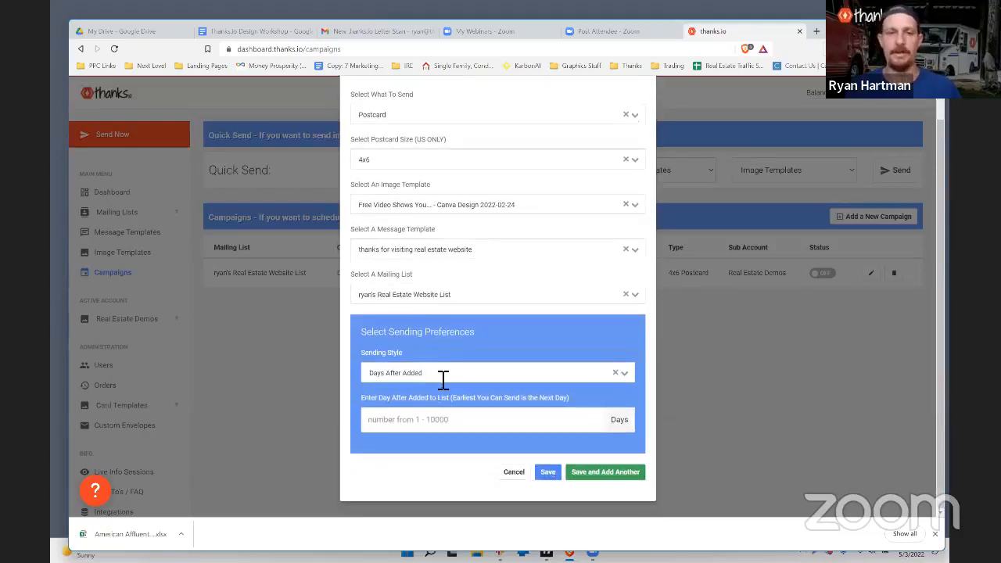
pyautogui.click(442, 378)
pyautogui.click(439, 376)
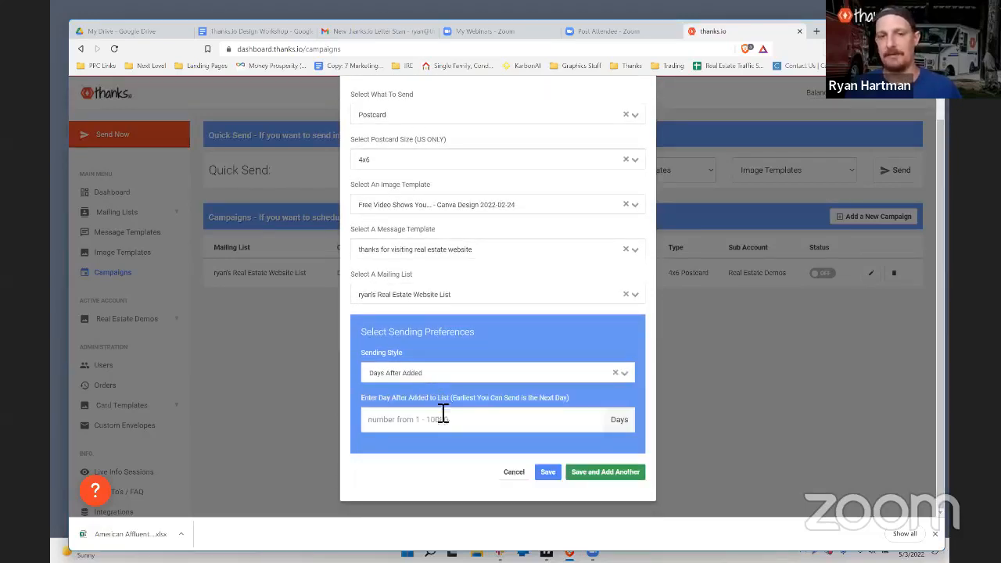
pyautogui.write('1')
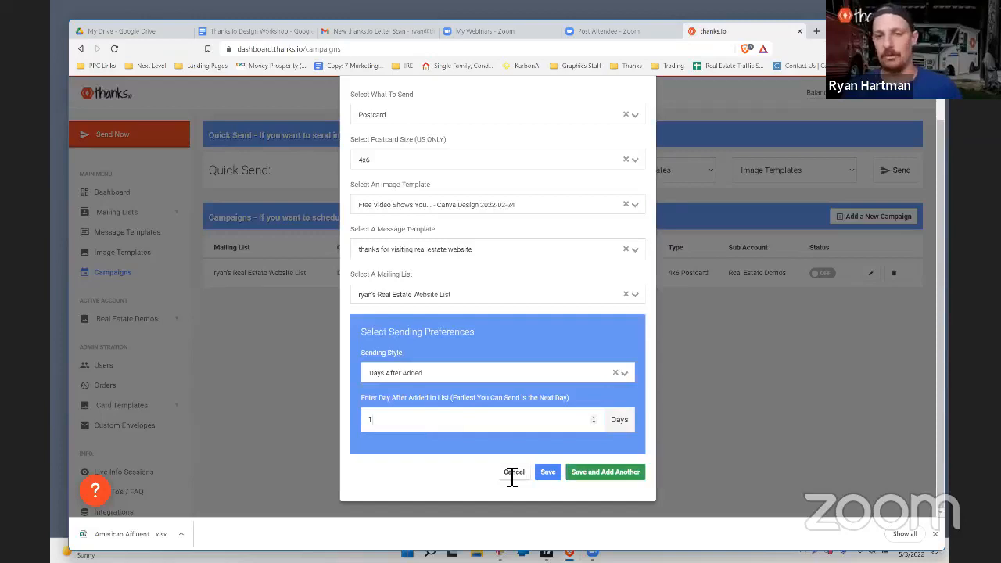
# Step: Review the finished campaign form, then close it without saving
pyautogui.scroll(1, 443, 432)
pyautogui.scroll(-1, 433, 435)
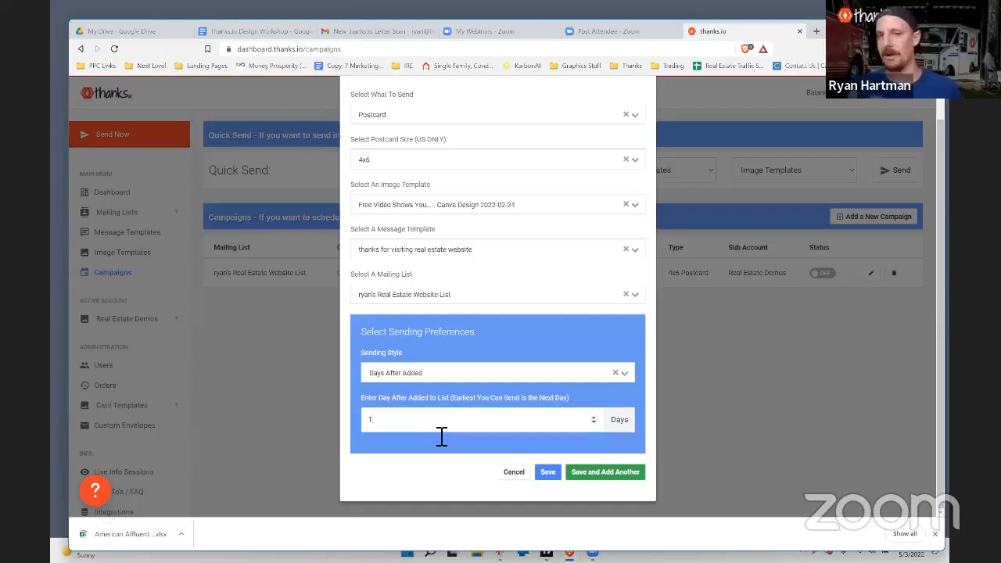
pyautogui.scroll(1, 457, 336)
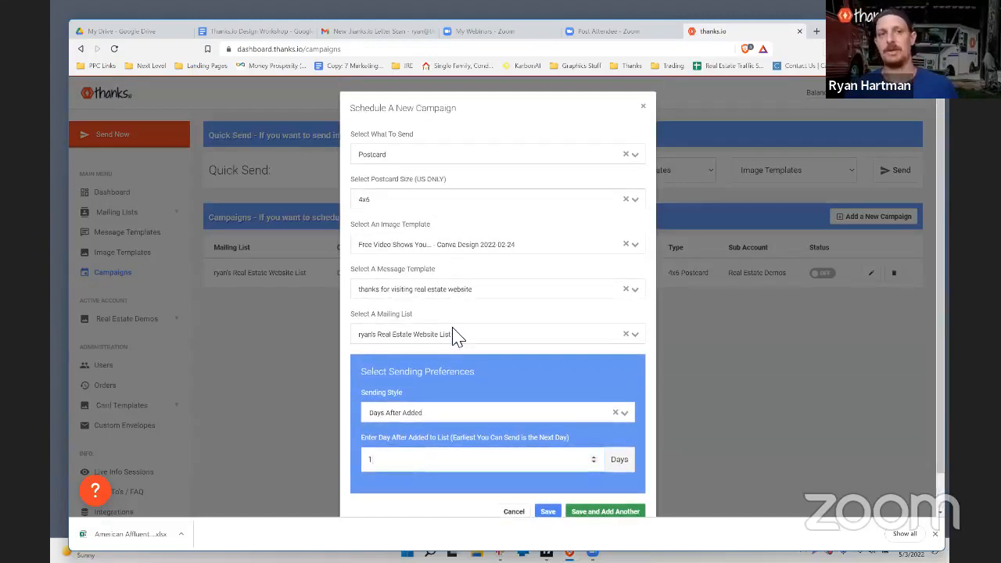
pyautogui.click(644, 106)
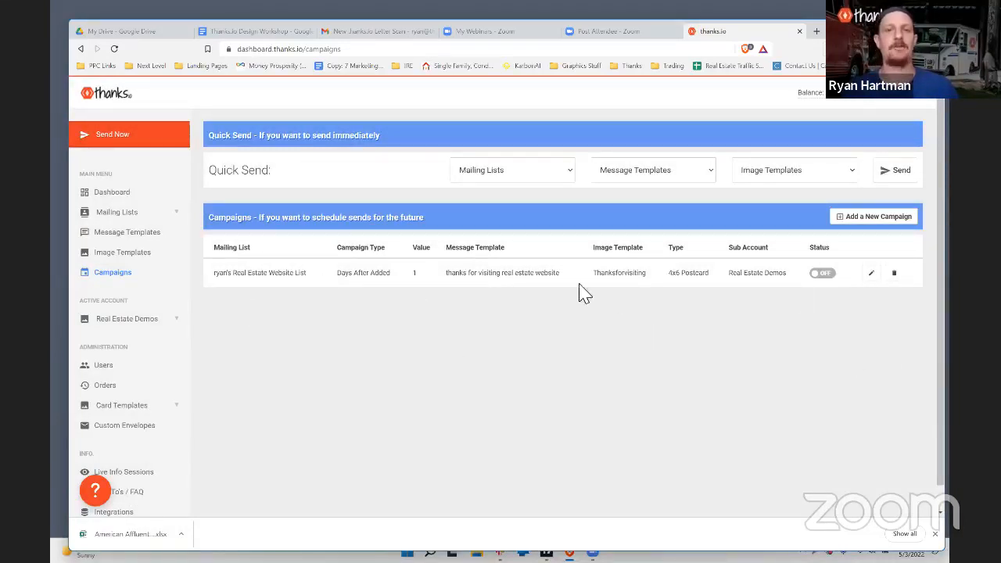
# Step: Point out the existing campaign's template and type, then go to Image Templates
pyautogui.moveTo(757, 275); pyautogui.dragTo(521, 279)
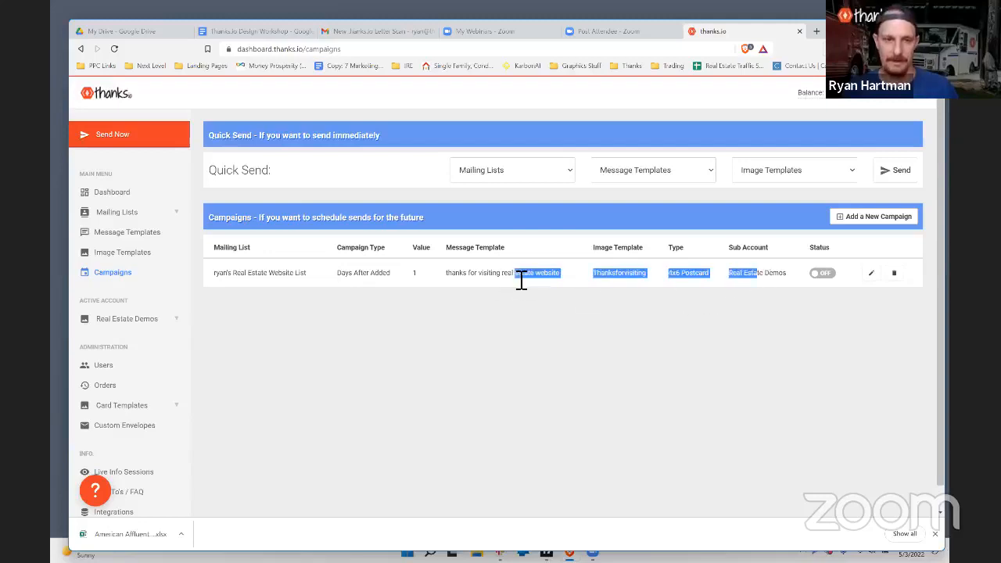
pyautogui.scroll(-1, 89, 373)
pyautogui.click(267, 410)
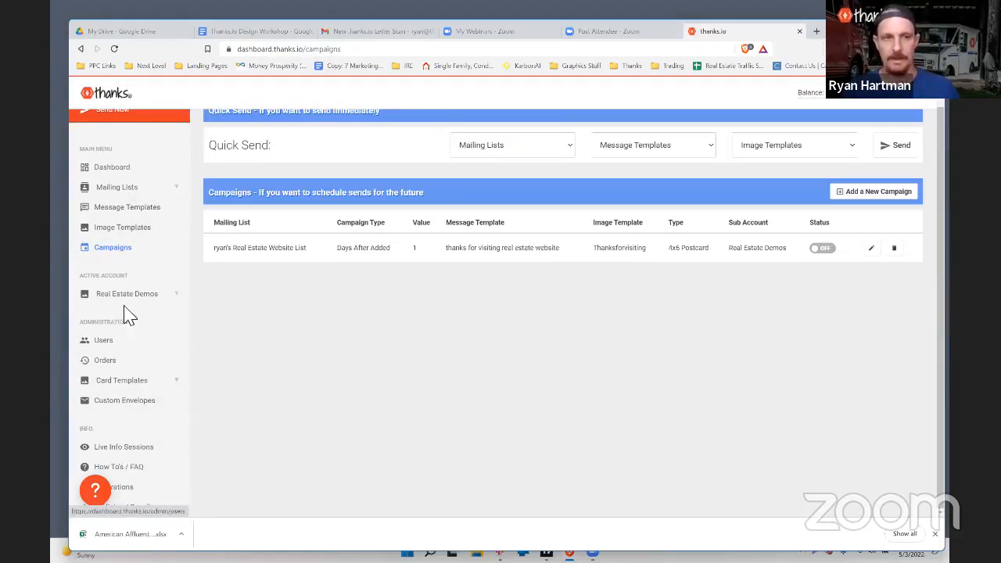
pyautogui.click(122, 232)
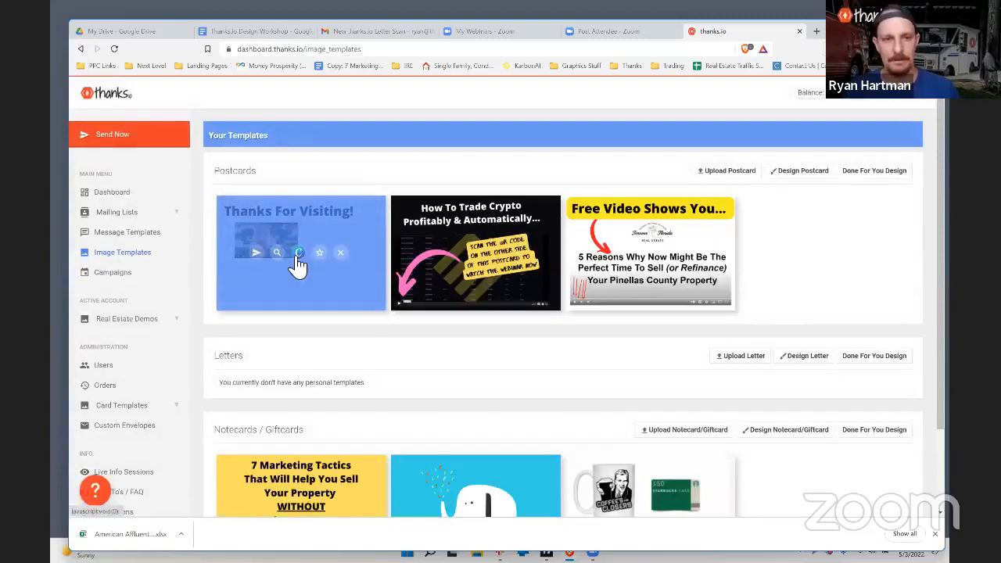
# Step: Preview the Thanksforvisiting postcard template, then return to the Campaigns list
pyautogui.click(276, 252)
pyautogui.moveTo(367, 115); pyautogui.dragTo(284, 112)
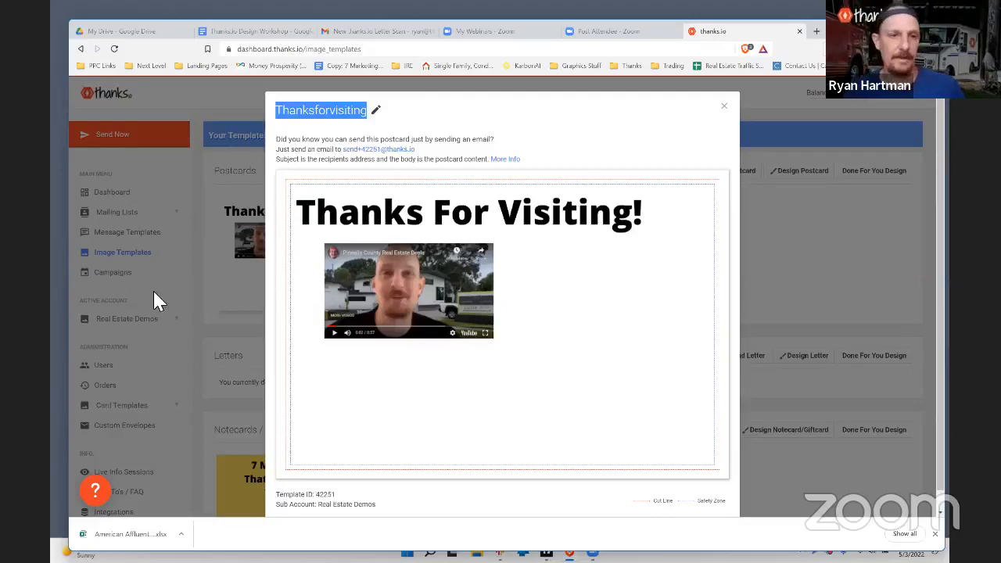
pyautogui.click(193, 301)
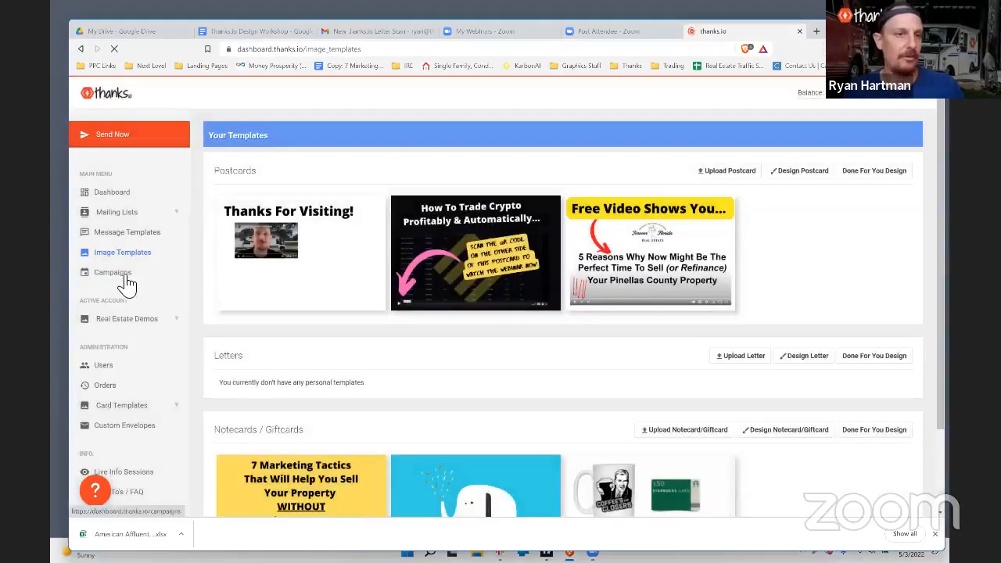
pyautogui.click(105, 280)
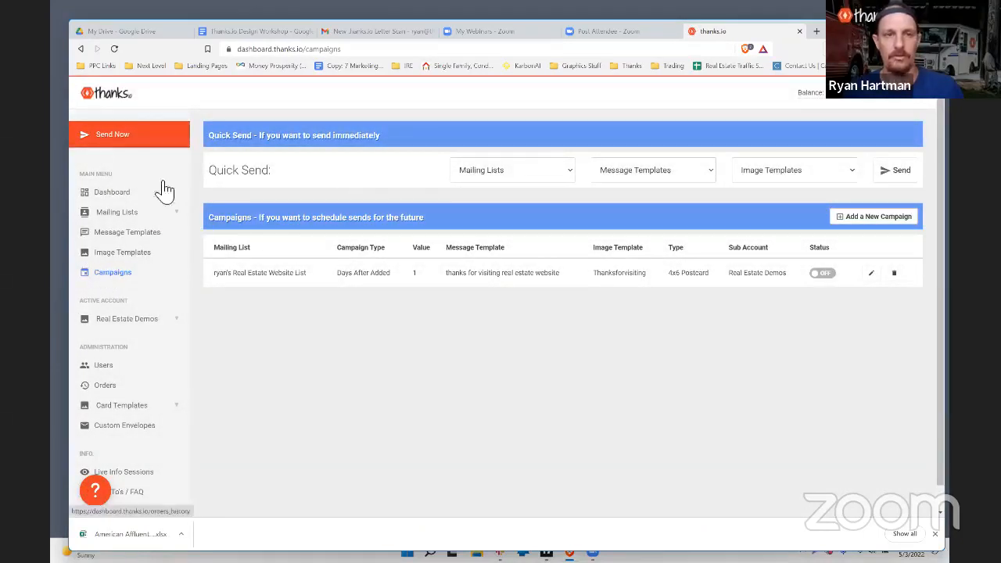
# Step: Switch to the main account and bring up its Campaigns list
pyautogui.click(135, 324)
pyautogui.click(133, 342)
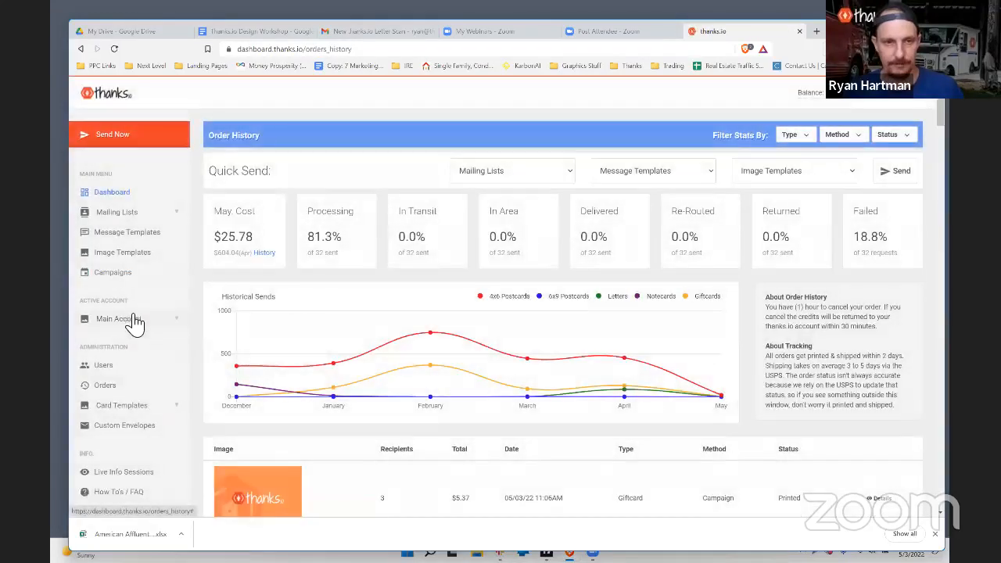
pyautogui.click(130, 277)
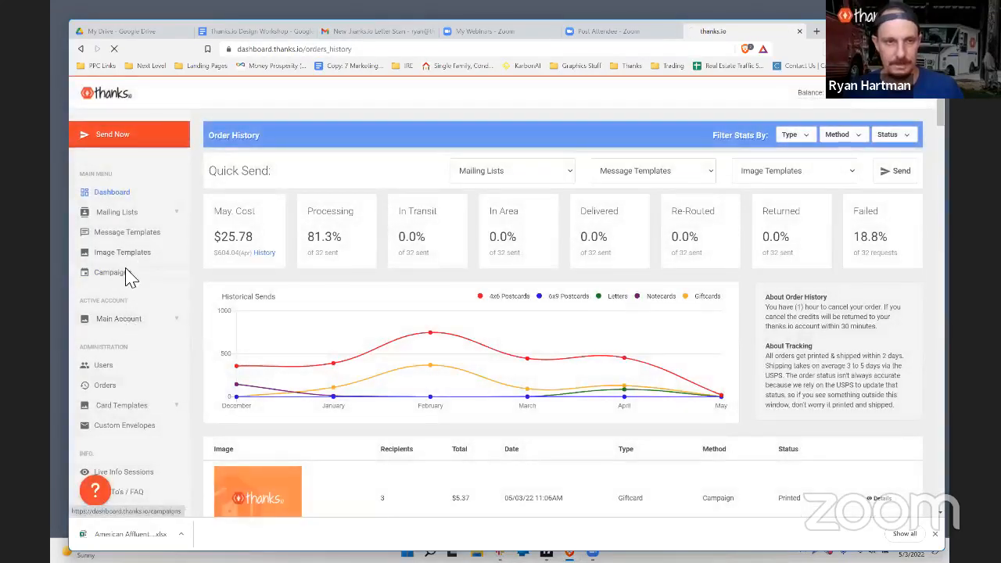
pyautogui.scroll(-5, 240, 207)
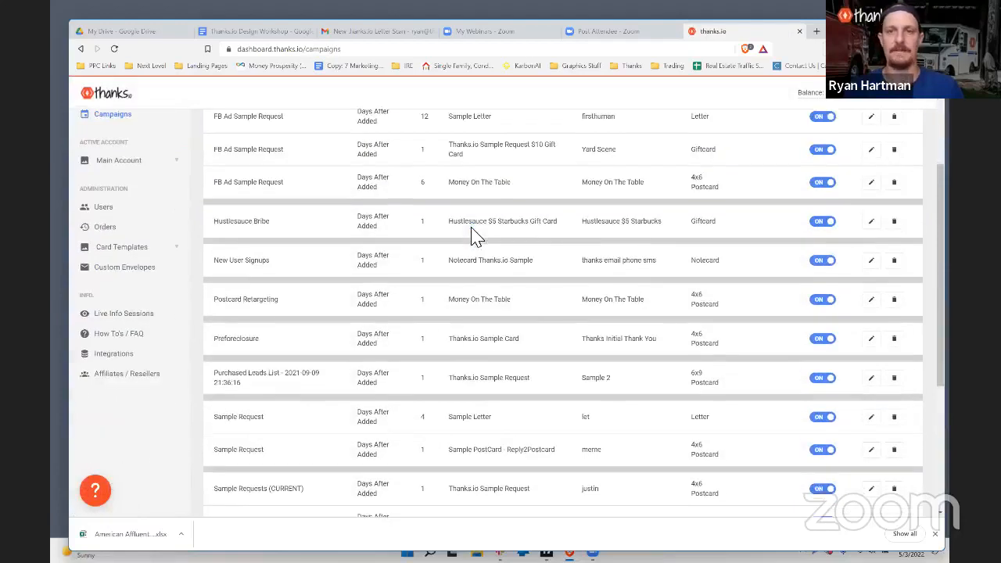
pyautogui.scroll(5, 240, 207)
# Step: Highlight the FB Ad Sample Request campaign names and the third campaign's mailing list
pyautogui.moveTo(284, 276); pyautogui.dragTo(214, 276)
pyautogui.moveTo(286, 309); pyautogui.dragTo(226, 310)
pyautogui.moveTo(286, 341); pyautogui.dragTo(214, 341)
pyautogui.moveTo(287, 278); pyautogui.dragTo(216, 270)
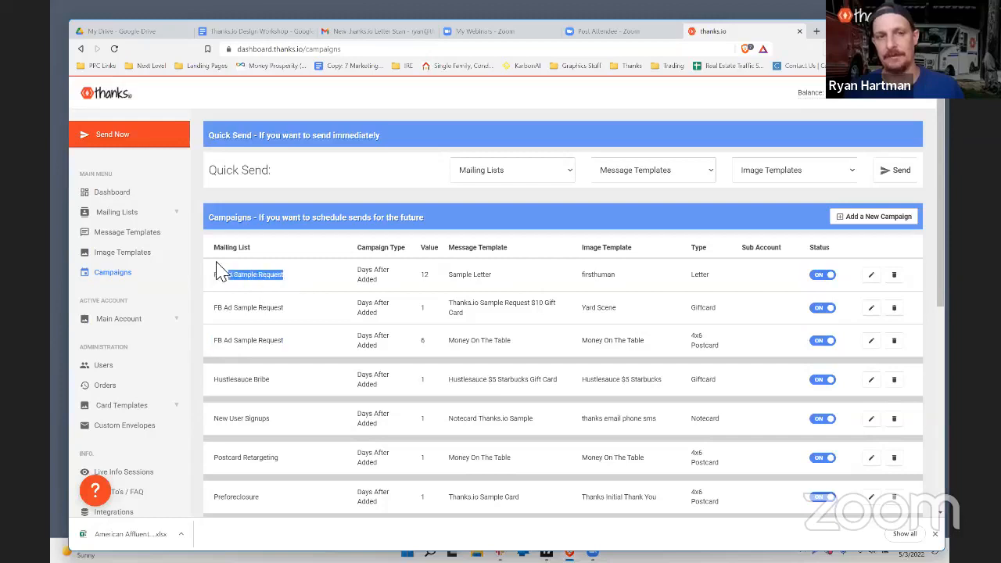
pyautogui.click(274, 307)
pyautogui.moveTo(275, 307); pyautogui.dragTo(207, 313)
pyautogui.moveTo(305, 342); pyautogui.dragTo(223, 342)
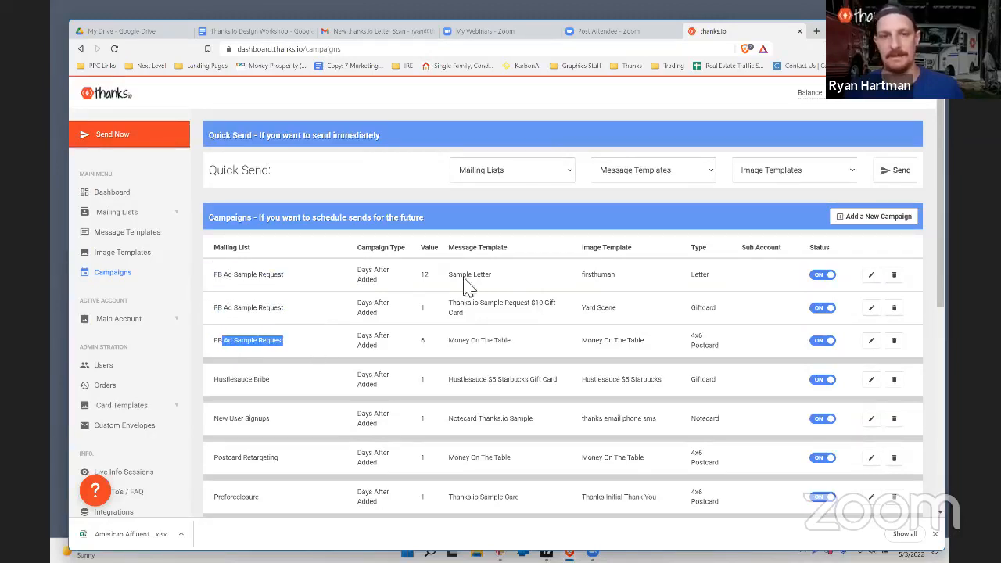
# Step: Highlight the Sample Letter, gift card and Money On The Table templates and the Giftcard type
pyautogui.moveTo(505, 278); pyautogui.dragTo(447, 275)
pyautogui.moveTo(494, 316); pyautogui.dragTo(446, 310)
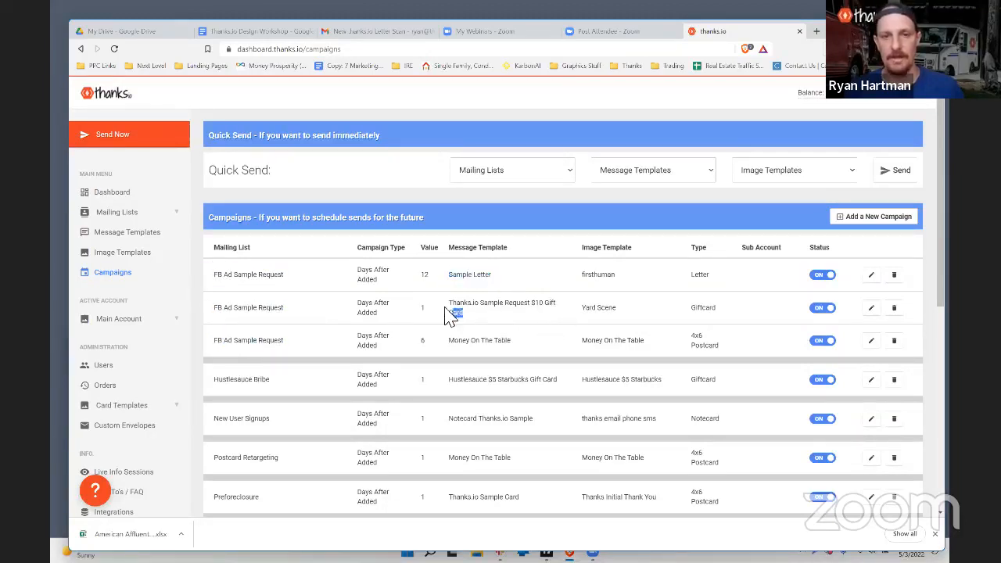
pyautogui.click(468, 317)
pyautogui.moveTo(513, 341); pyautogui.dragTo(450, 341)
pyautogui.moveTo(738, 313); pyautogui.dragTo(663, 313)
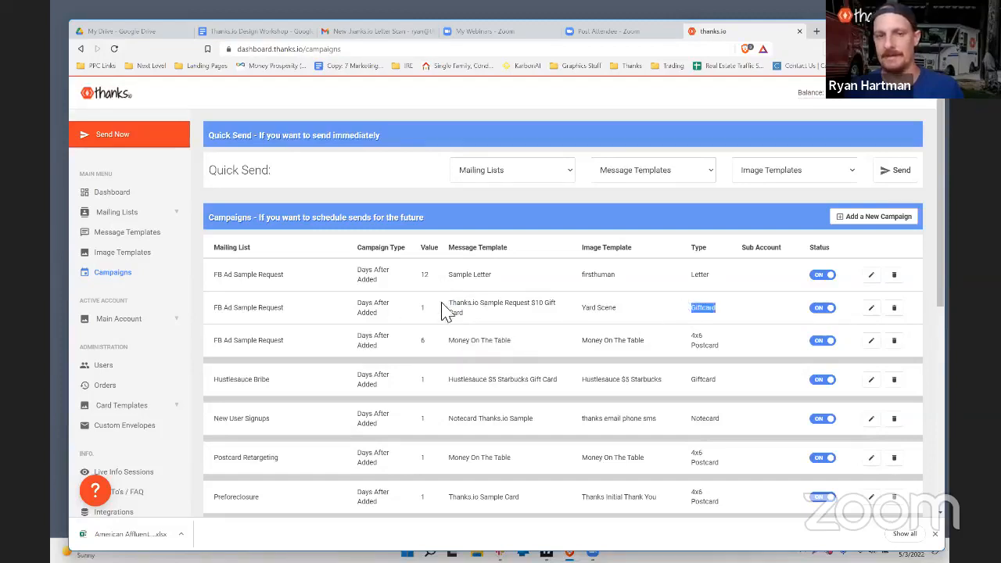
pyautogui.scroll(-3, 565, 331)
pyautogui.scroll(-4, 567, 333)
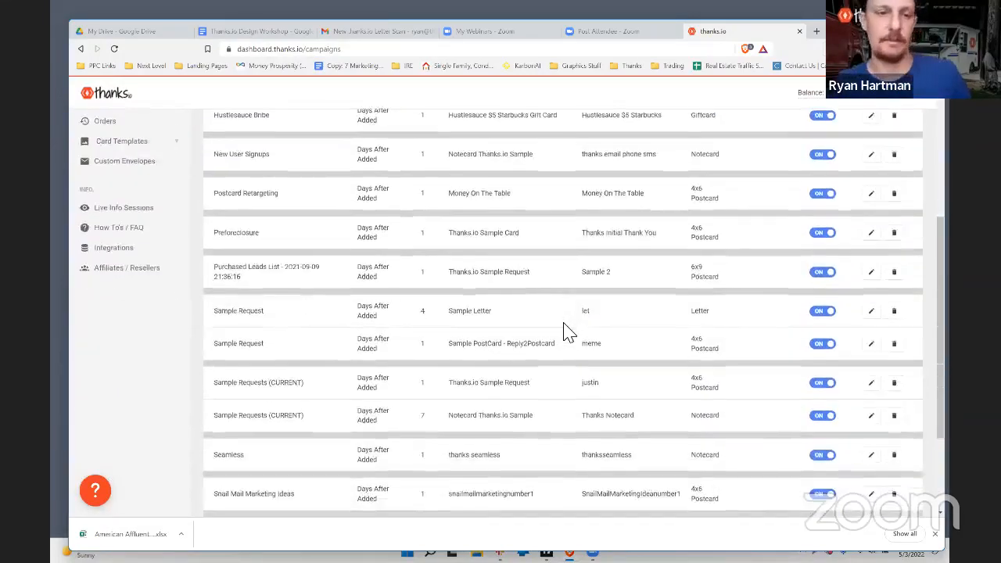
pyautogui.scroll(10, 564, 322)
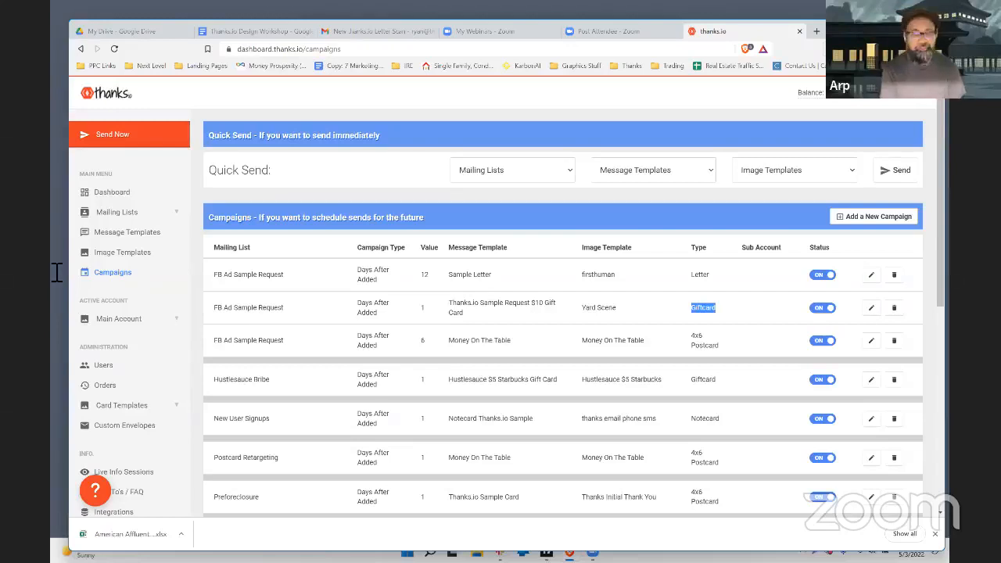
# Step: Browse the main account's postcard image templates, such as Just Sold and Thanks For Visiting!
pyautogui.click(124, 257)
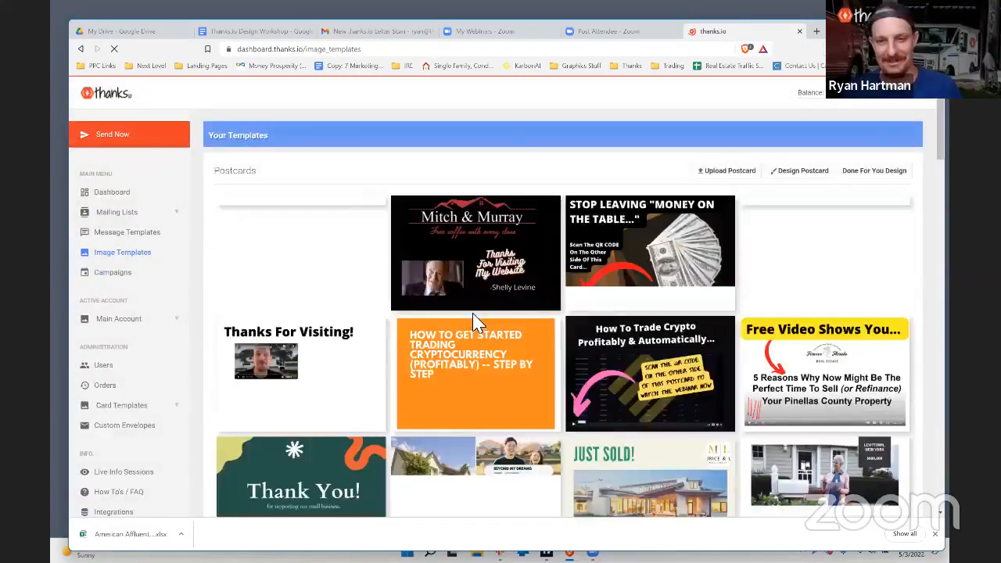
pyautogui.scroll(-1, 479, 322)
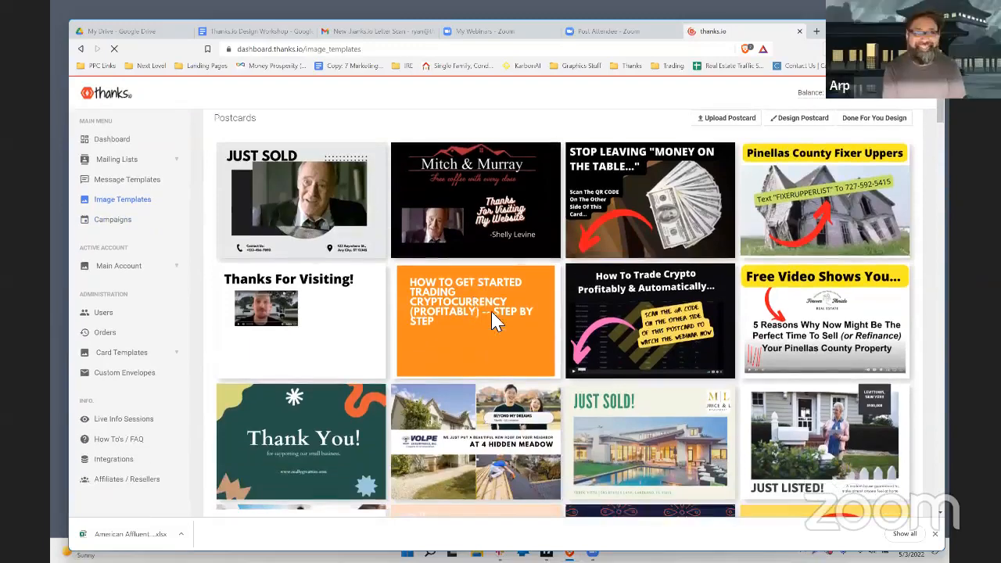
pyautogui.scroll(-2, 482, 313)
pyautogui.scroll(-2, 816, 313)
pyautogui.scroll(-1, 816, 313)
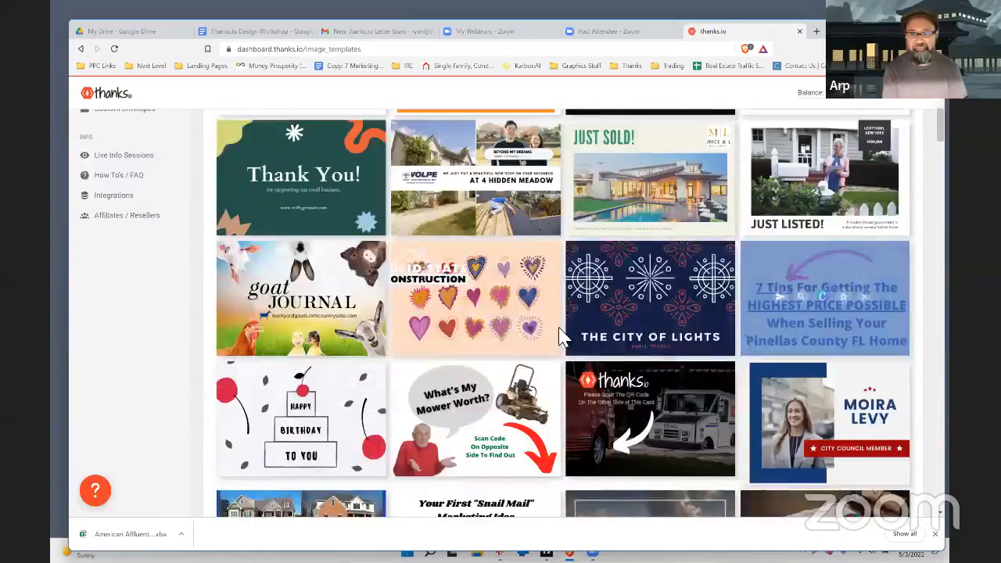
pyautogui.scroll(3, 655, 403)
pyautogui.scroll(-4, 655, 403)
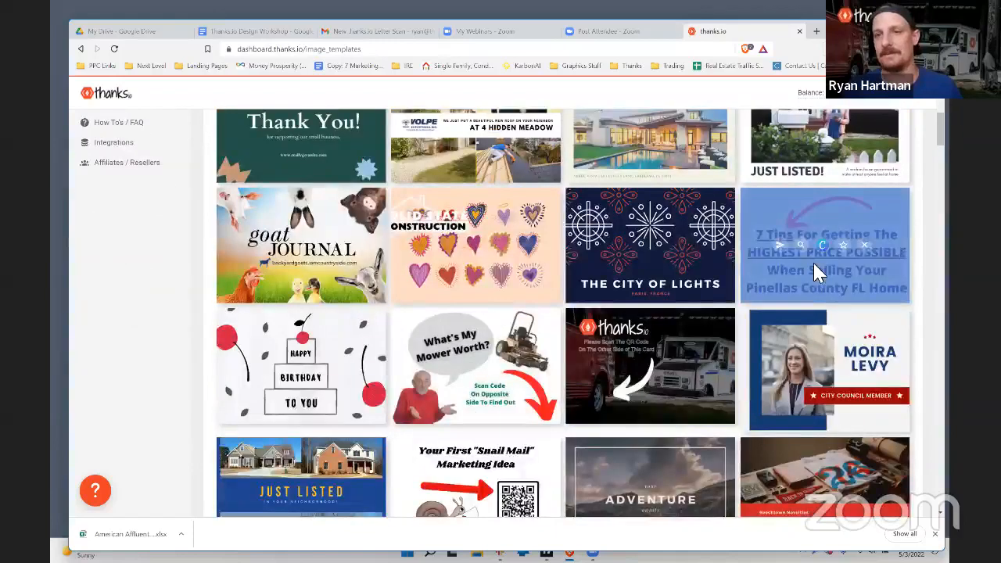
pyautogui.moveTo(810, 266)
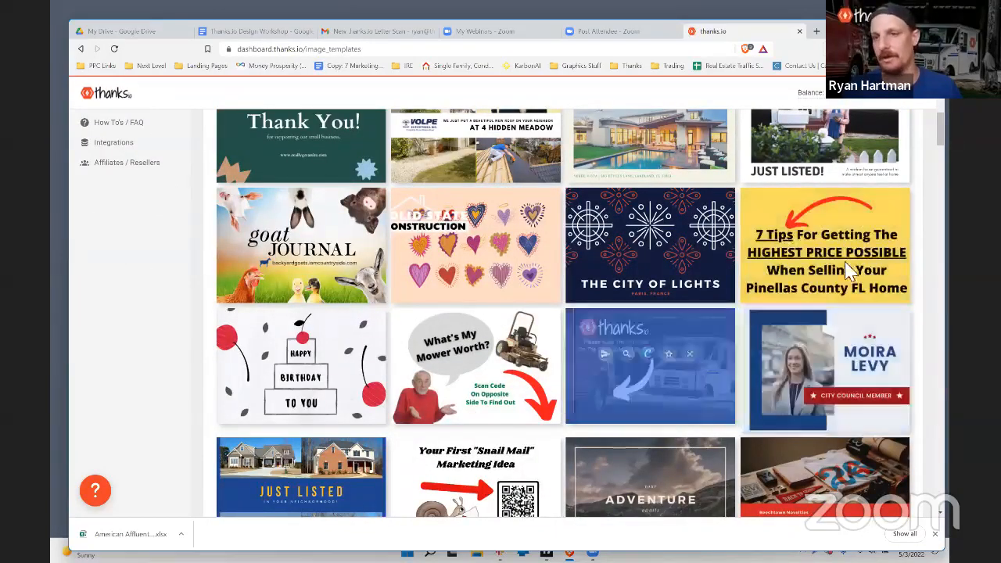
pyautogui.moveTo(464, 342)
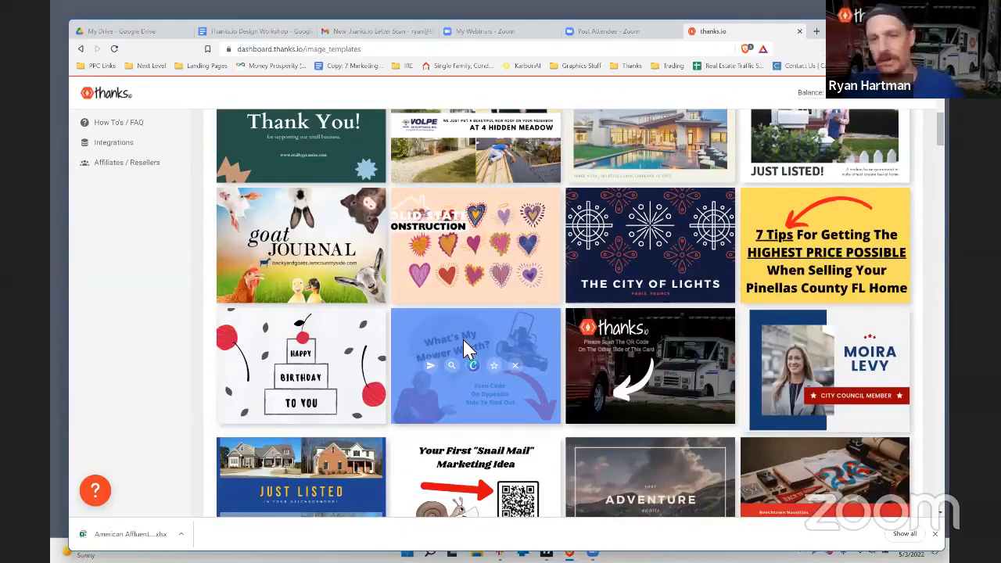
pyautogui.scroll(-1, 525, 319)
pyautogui.scroll(-3, 525, 322)
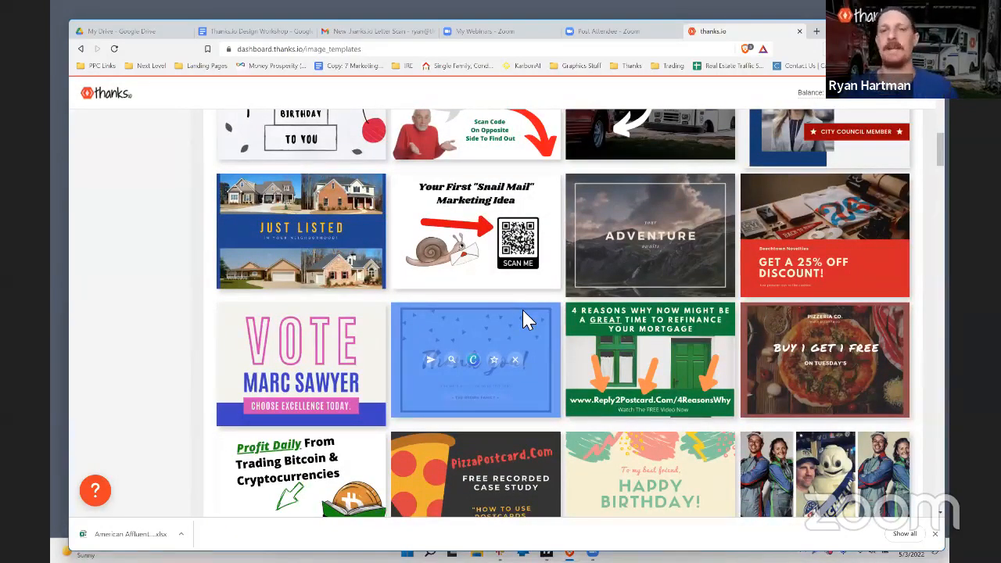
pyautogui.scroll(3, 542, 258)
pyautogui.scroll(1, 541, 259)
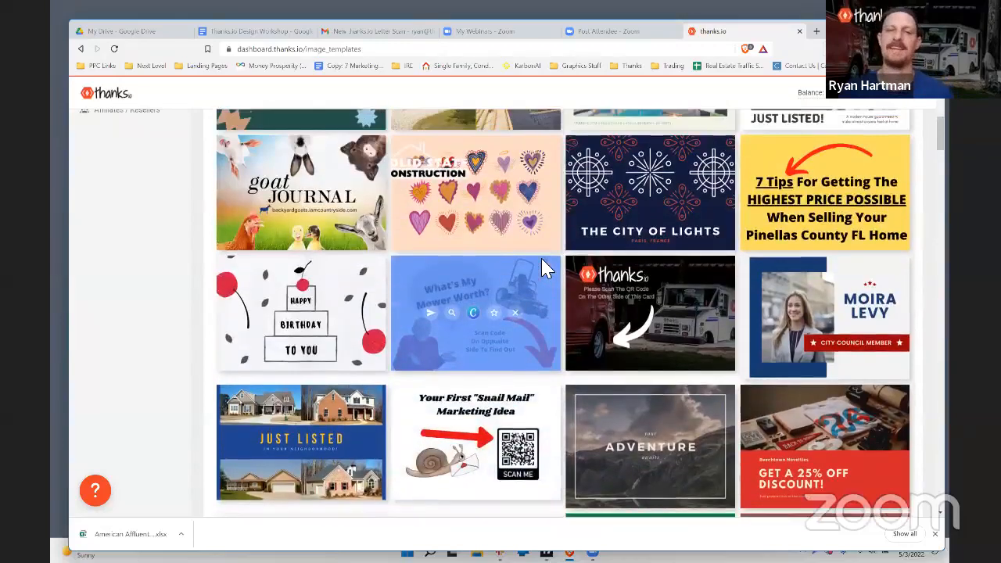
pyautogui.scroll(-1, 542, 271)
pyautogui.scroll(3, 715, 317)
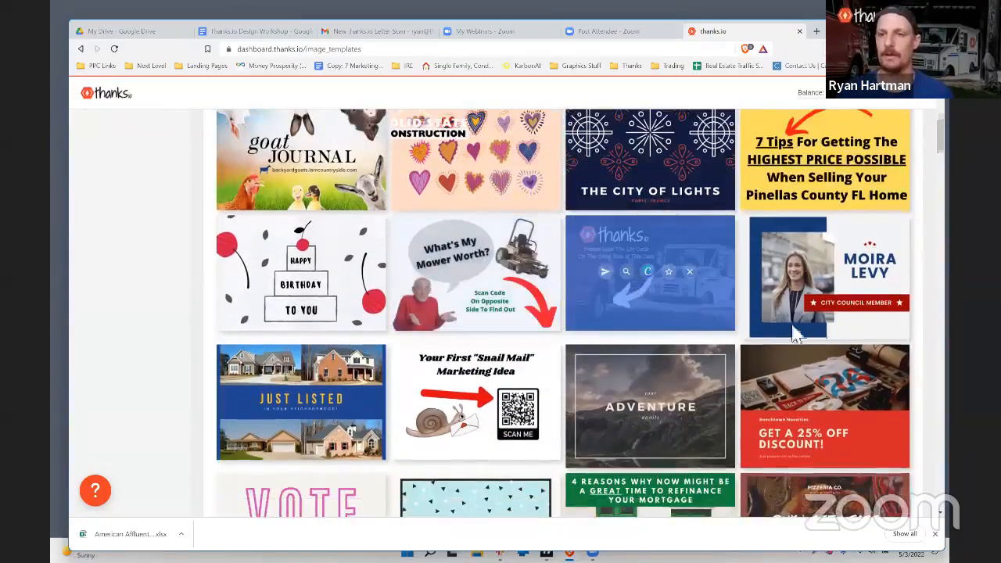
pyautogui.scroll(6, 602, 313)
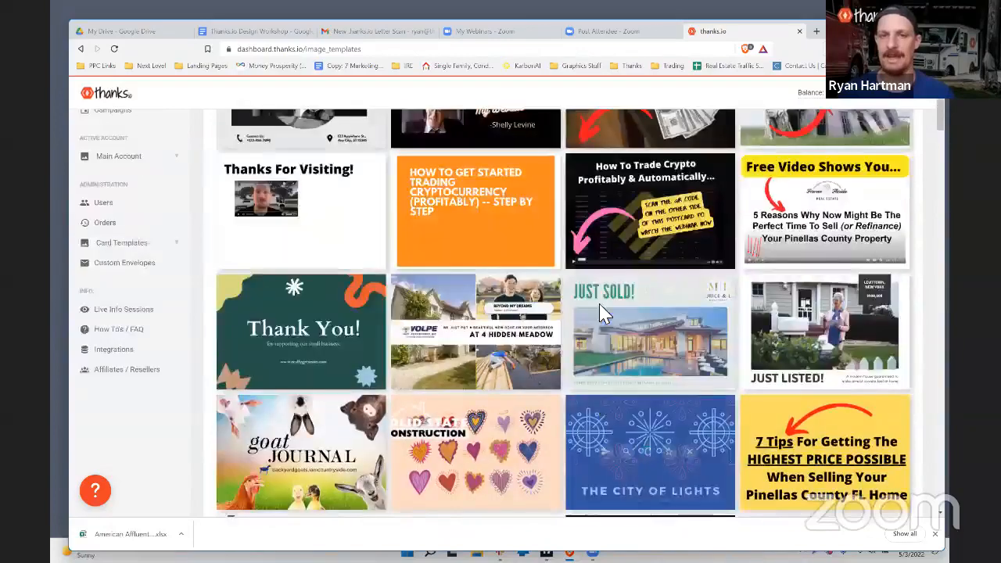
pyautogui.scroll(-2, 603, 313)
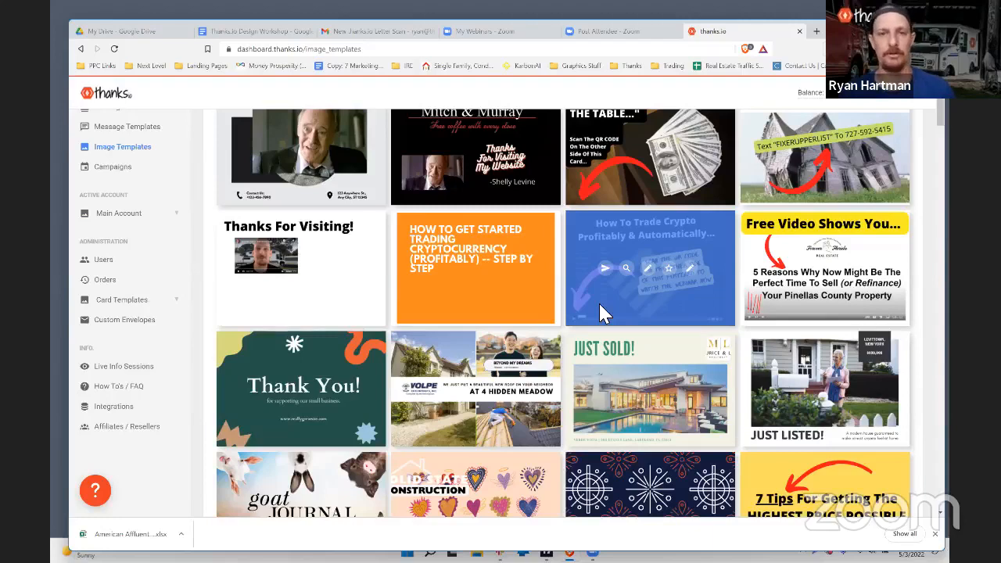
pyautogui.scroll(1, 602, 313)
pyautogui.moveTo(600, 305)
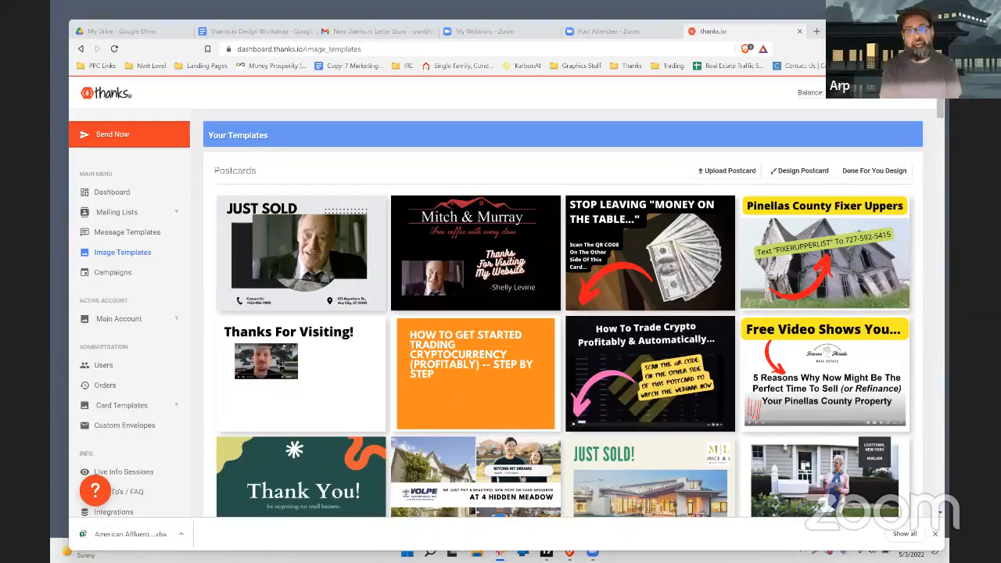
pyautogui.moveTo(438, 269)
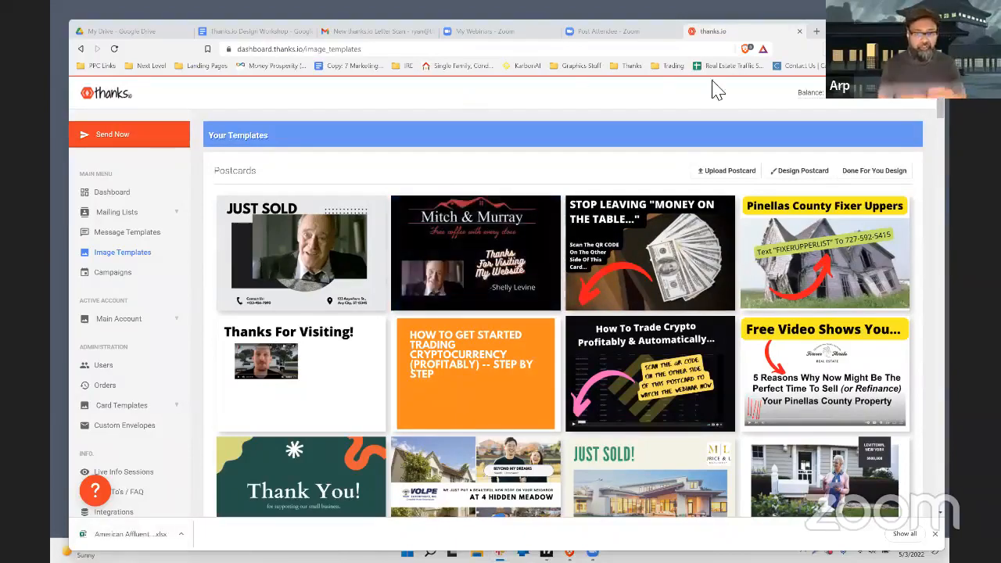
pyautogui.scroll(-2, 704, 188)
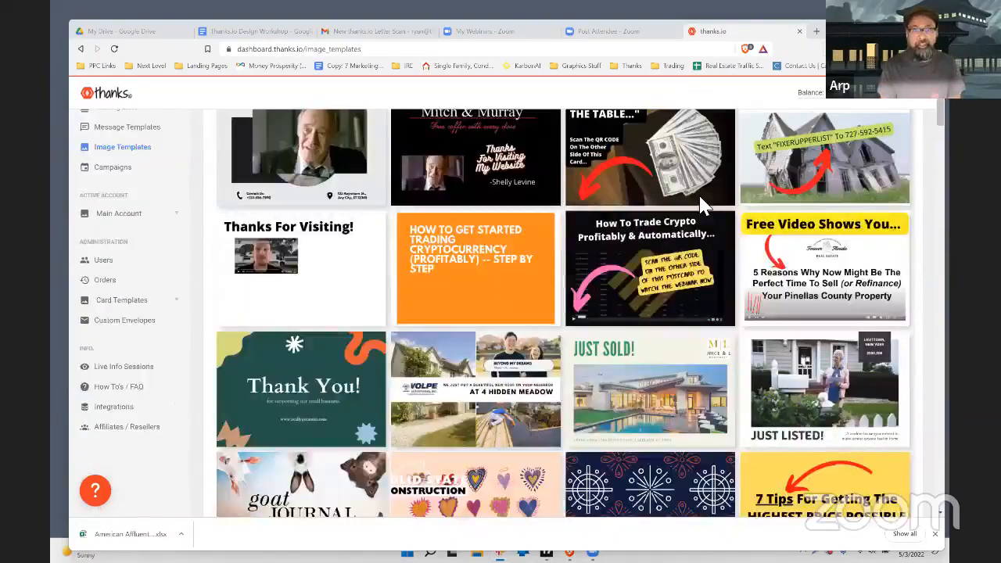
pyautogui.scroll(-5, 700, 205)
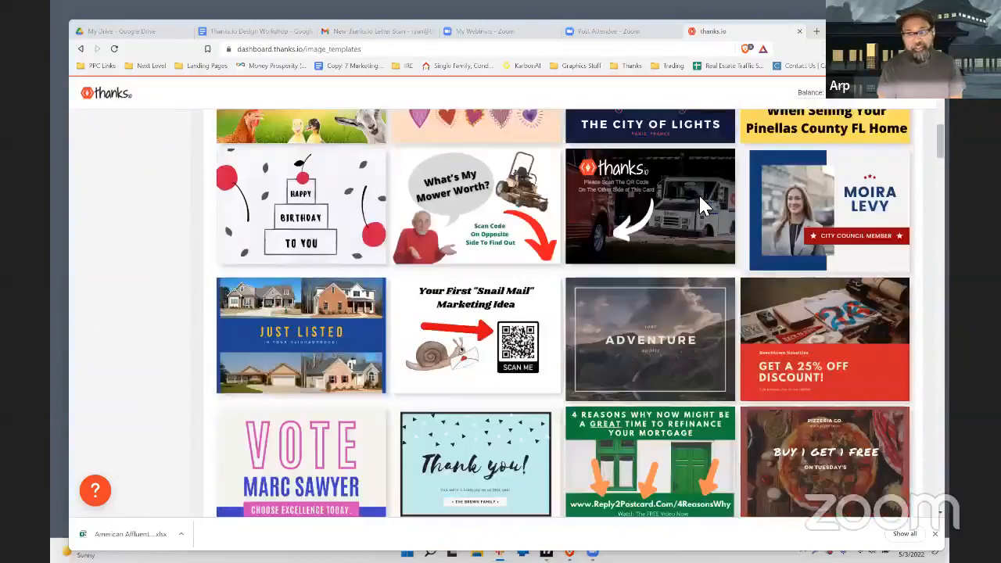
pyautogui.scroll(-2, 699, 205)
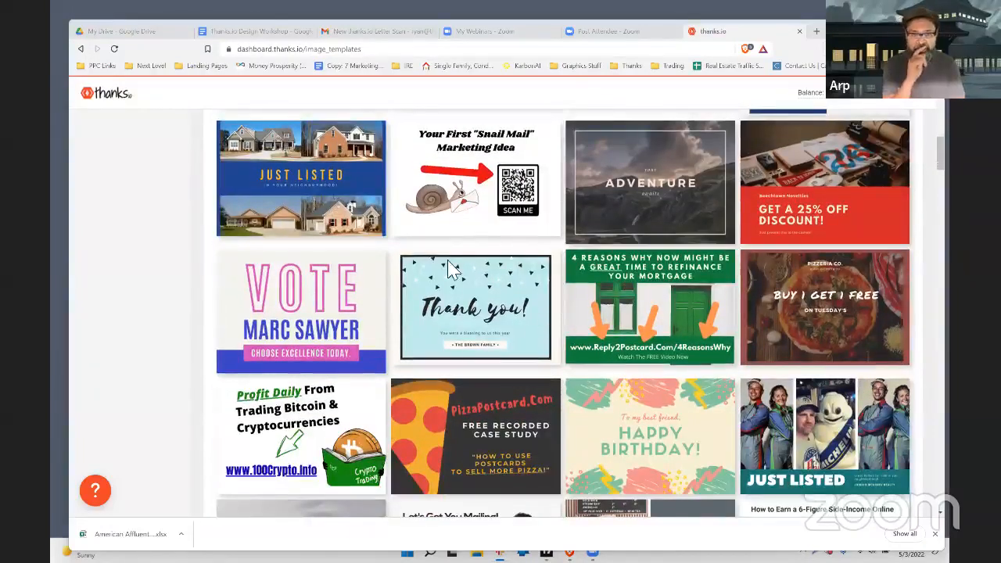
pyautogui.moveTo(399, 260)
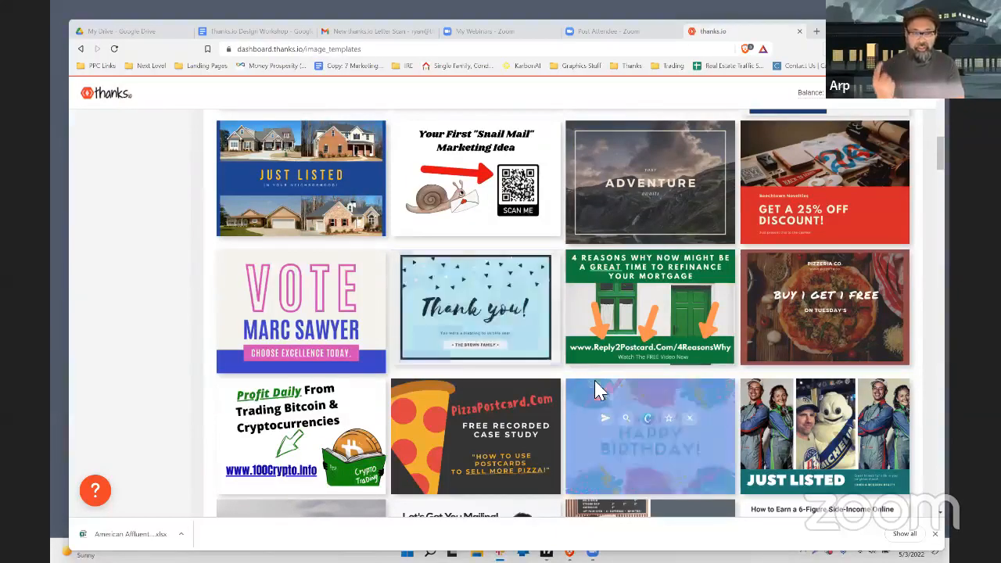
pyautogui.moveTo(364, 358)
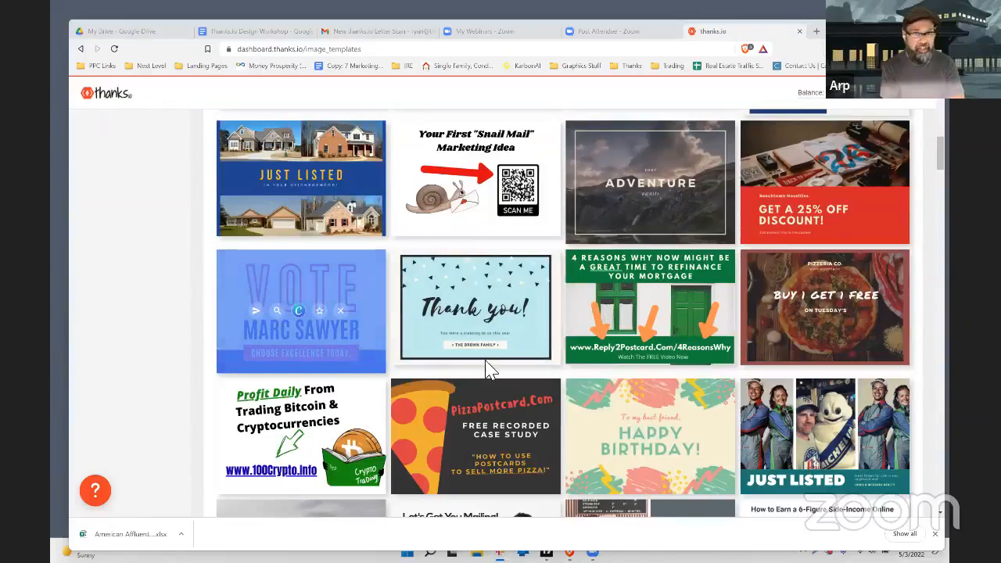
pyautogui.moveTo(485, 363)
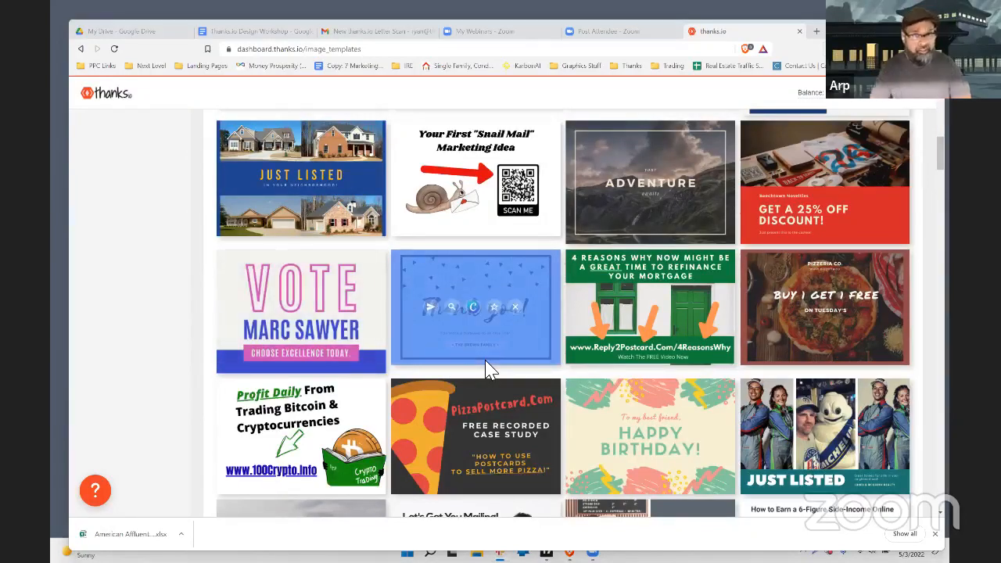
pyautogui.scroll(10, 486, 367)
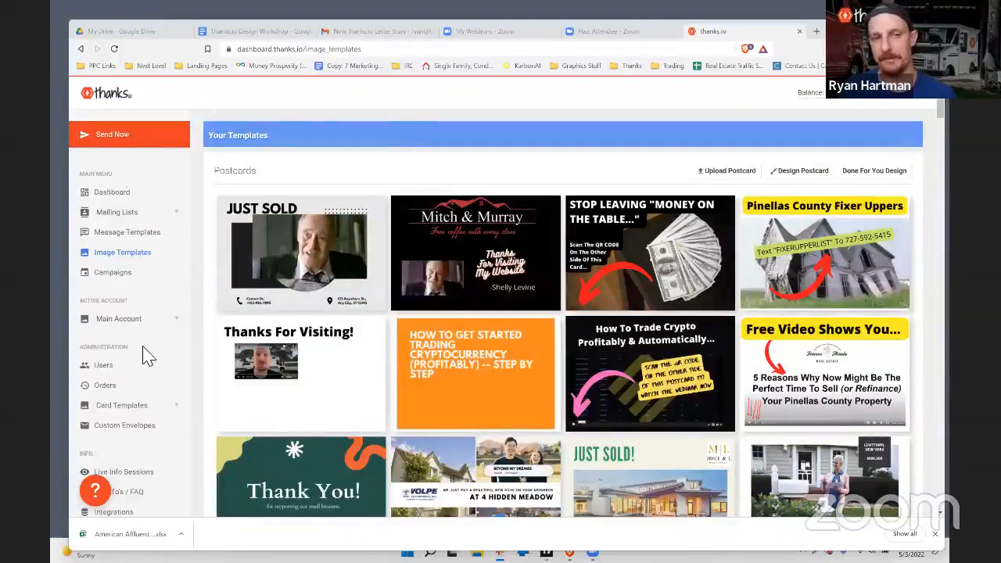
pyautogui.click(142, 232)
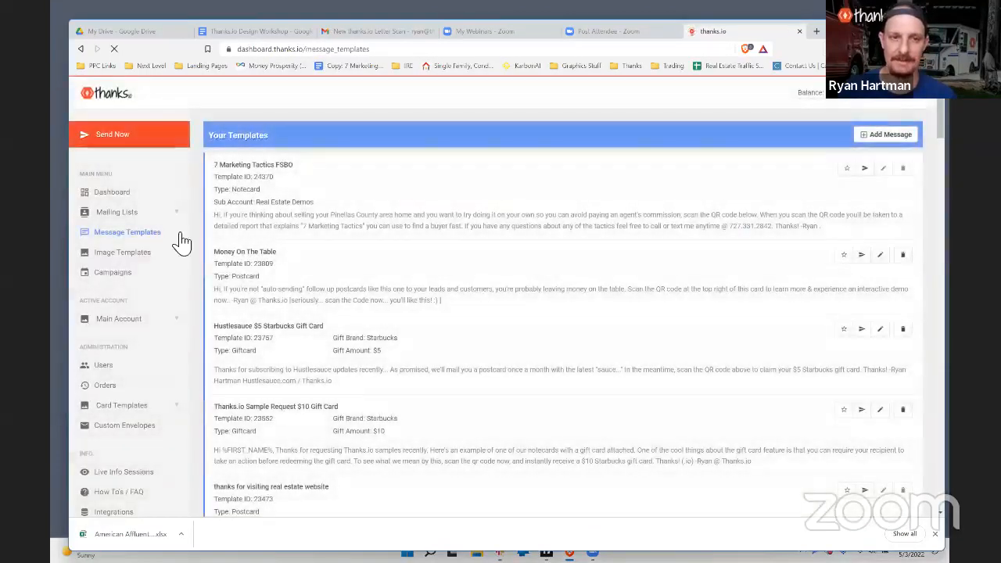
pyautogui.click(880, 330)
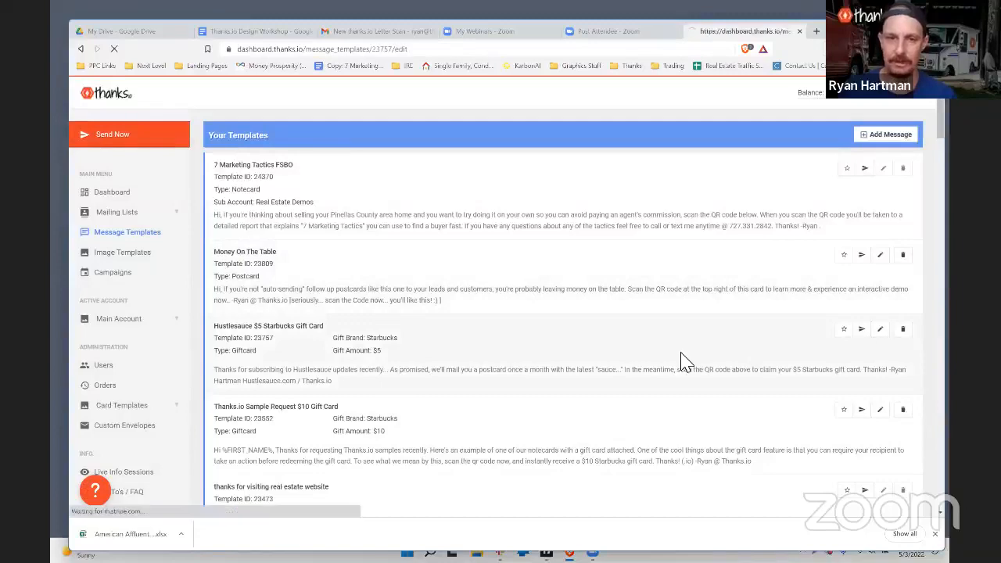
pyautogui.scroll(-2, 495, 250)
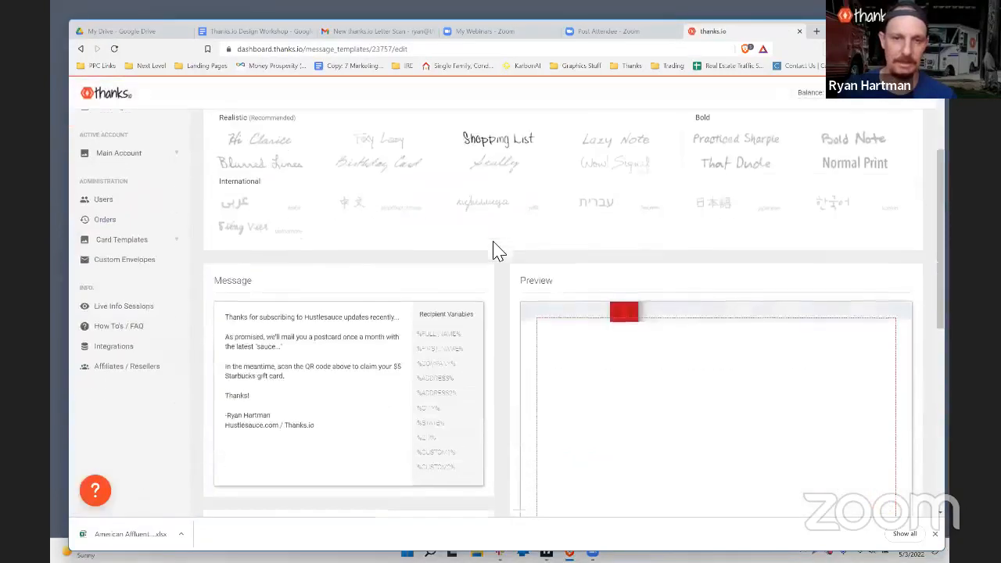
pyautogui.scroll(-3, 494, 251)
pyautogui.scroll(-1, 849, 216)
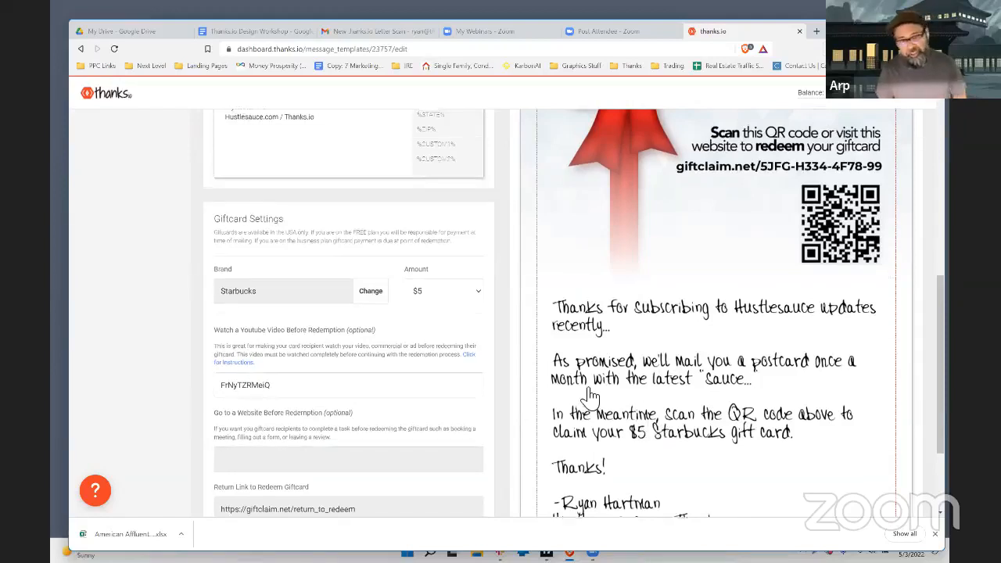
pyautogui.scroll(1, 591, 397)
pyautogui.scroll(1, 590, 397)
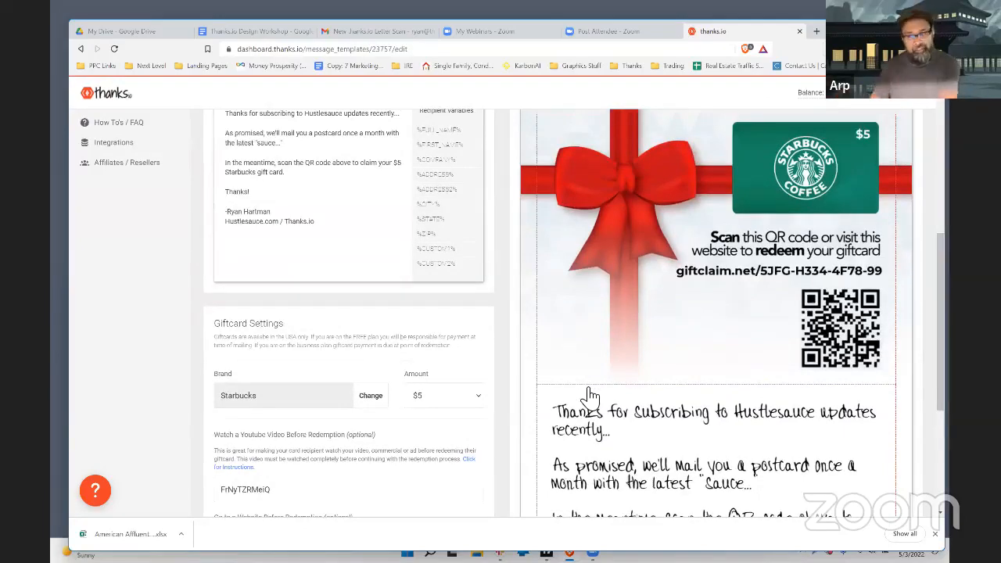
pyautogui.scroll(1, 591, 397)
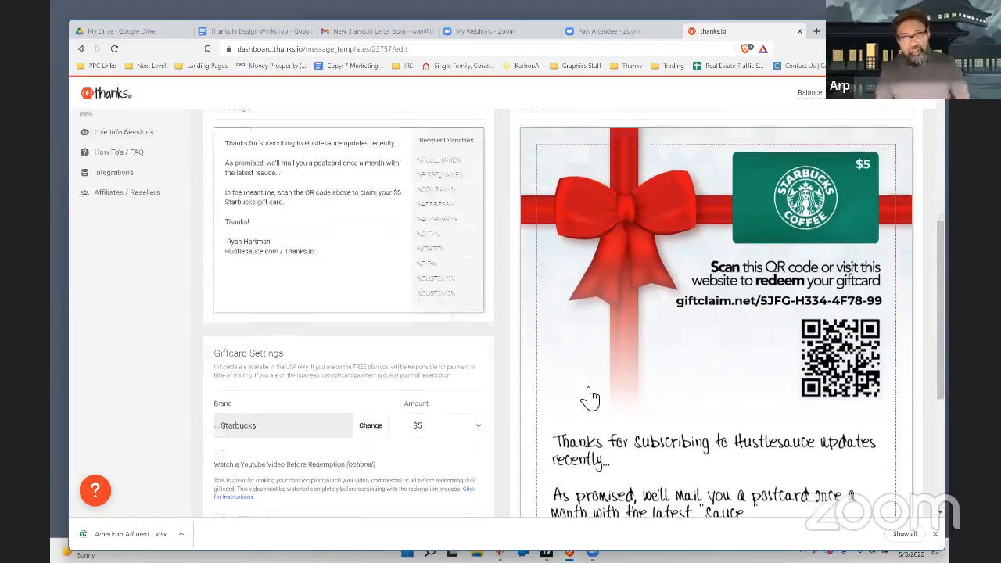
pyautogui.scroll(-1, 591, 397)
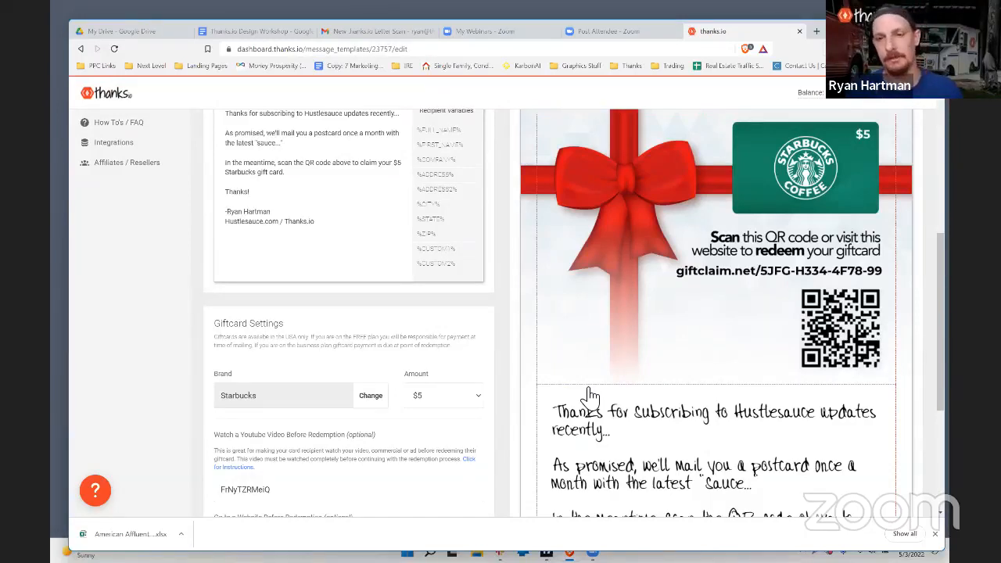
pyautogui.scroll(-1, 591, 397)
pyautogui.scroll(3, 591, 397)
pyautogui.scroll(-1, 591, 397)
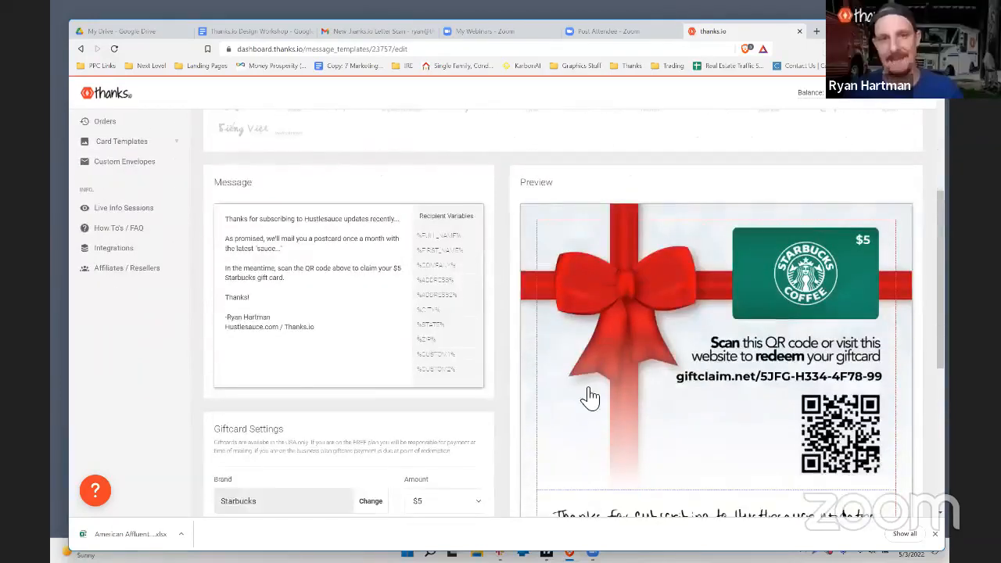
pyautogui.scroll(2, 172, 248)
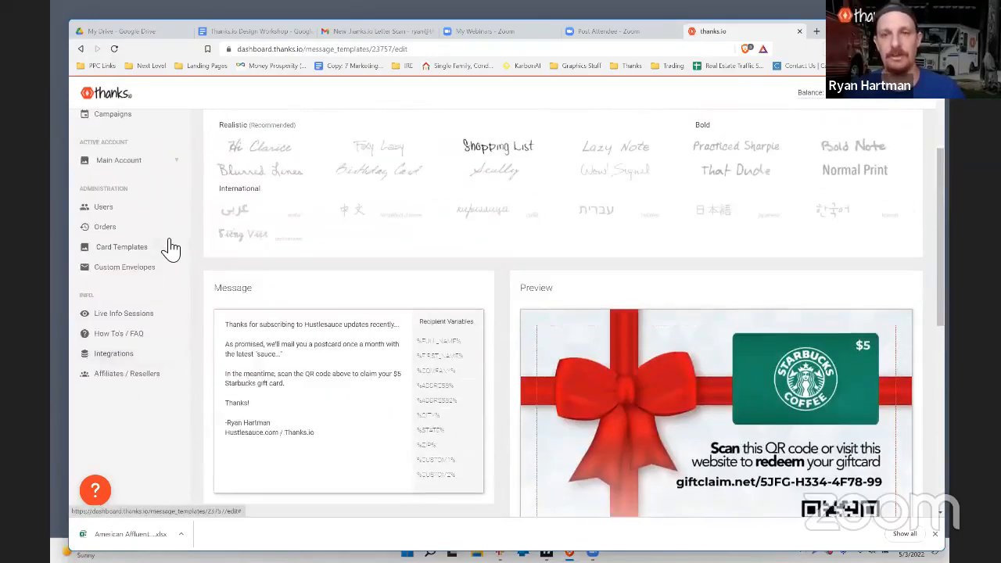
pyautogui.scroll(-2, 195, 253)
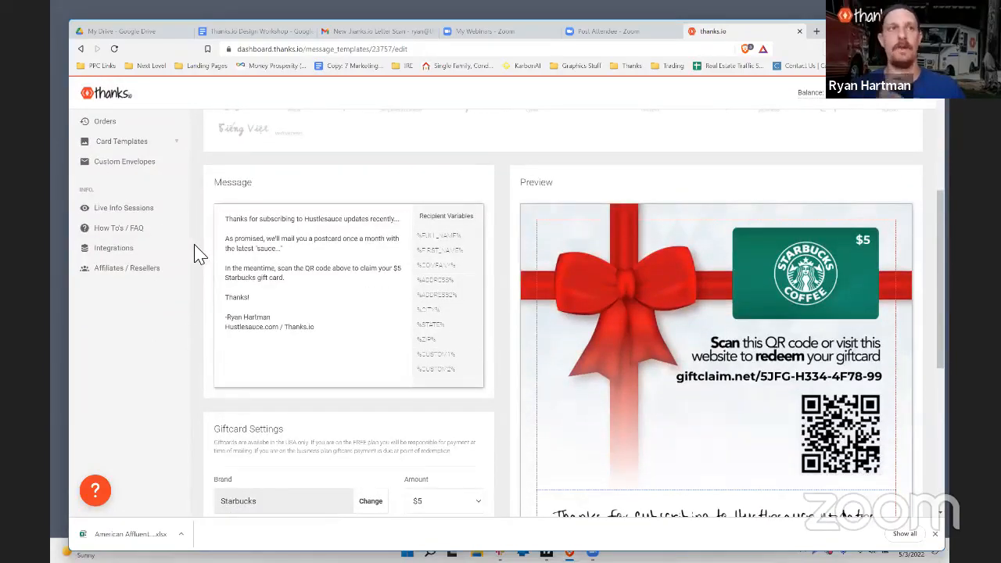
pyautogui.scroll(4, 198, 250)
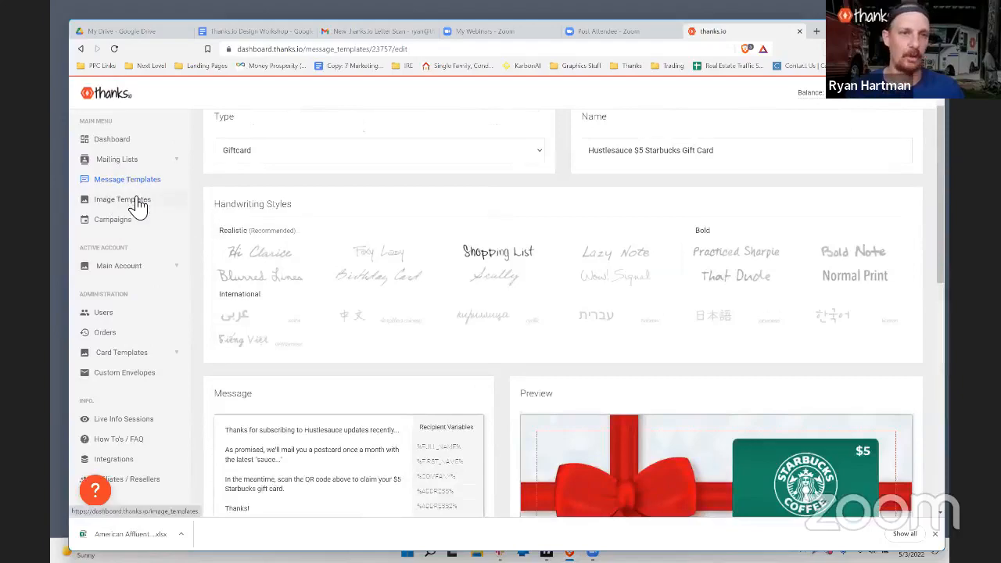
# Step: Open Image Templates and scroll to the postcard thumbnails like Pinellas County Fixer Uppers
pyautogui.click(138, 204)
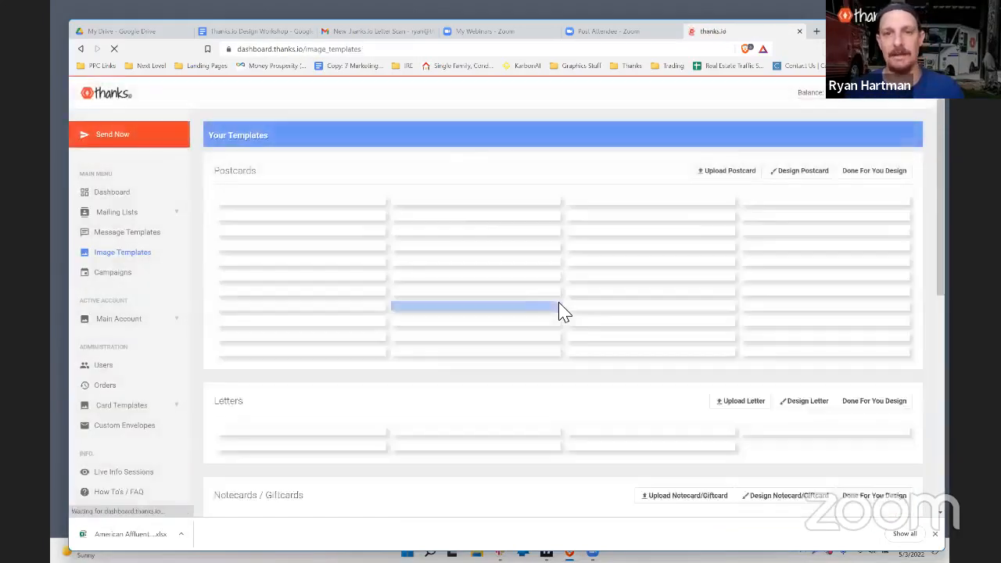
pyautogui.scroll(-1, 610, 266)
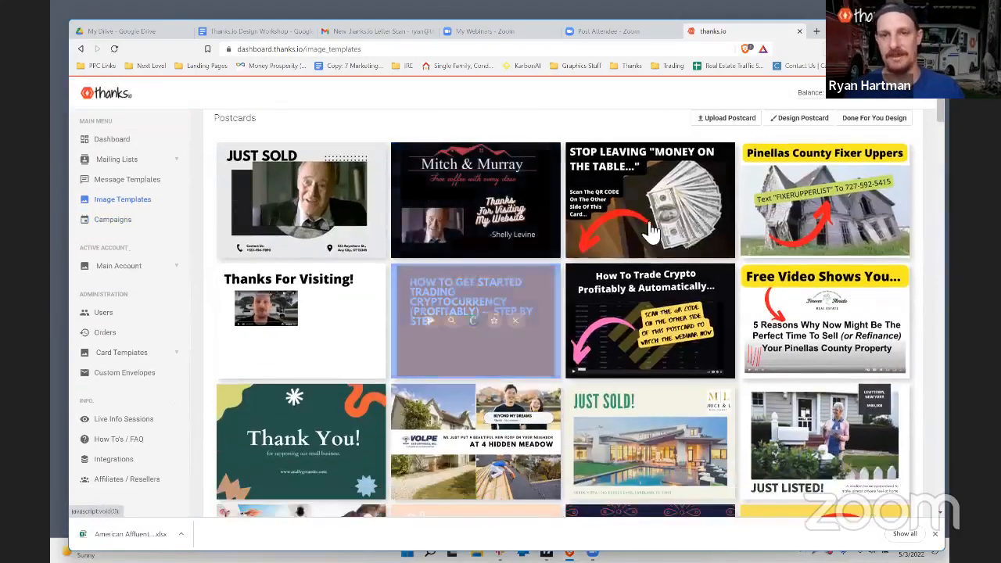
pyautogui.moveTo(650, 222)
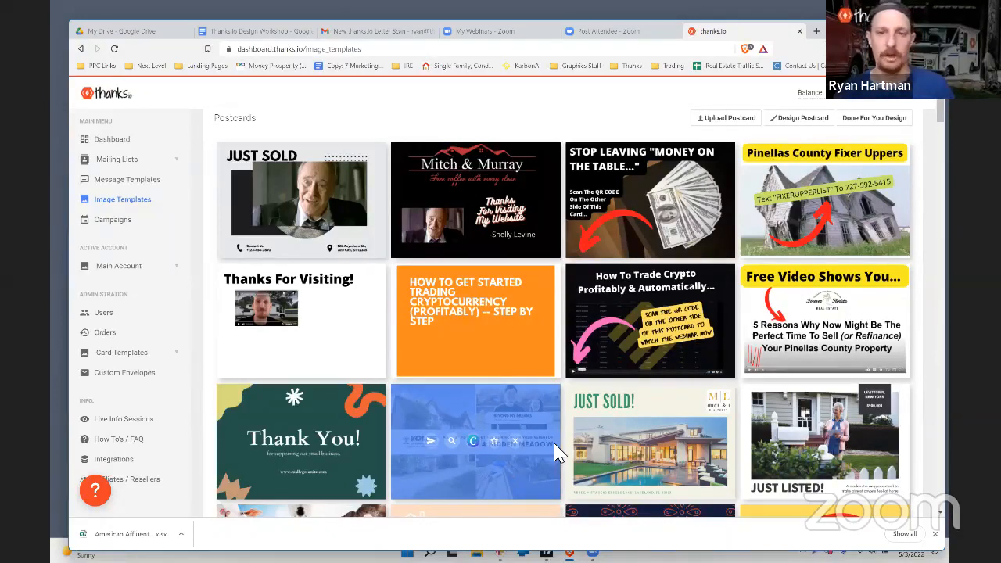
# Step: Go back to the Hustlesauce $5 Starbucks Gift Card template and scroll through its editor and preview
pyautogui.click(81, 49)
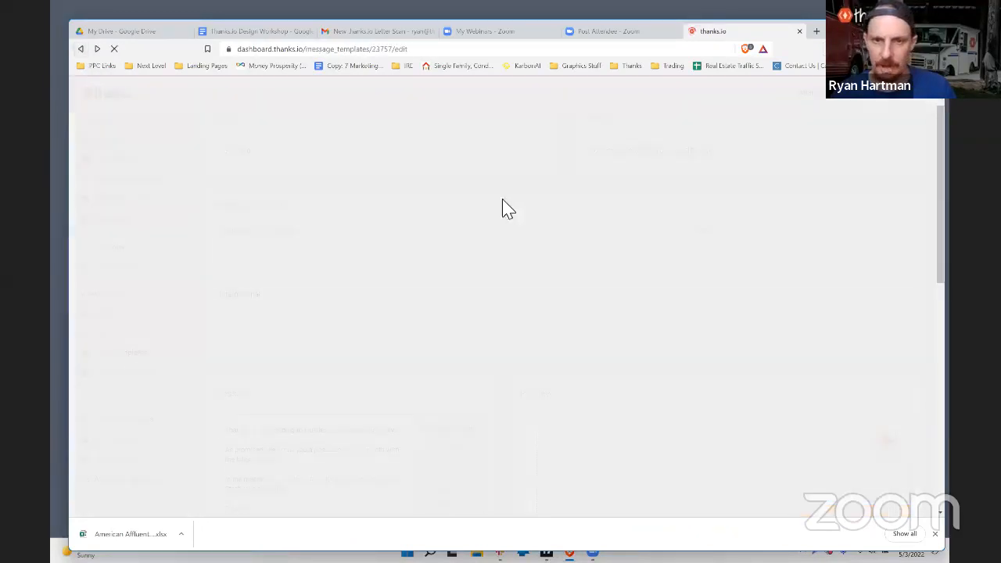
pyautogui.scroll(-5, 599, 286)
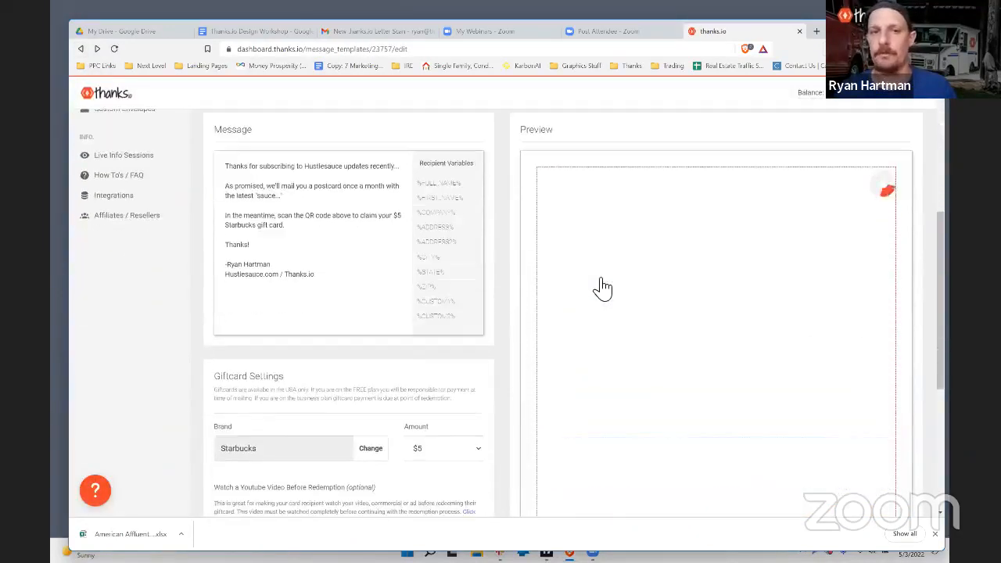
pyautogui.scroll(-2, 832, 297)
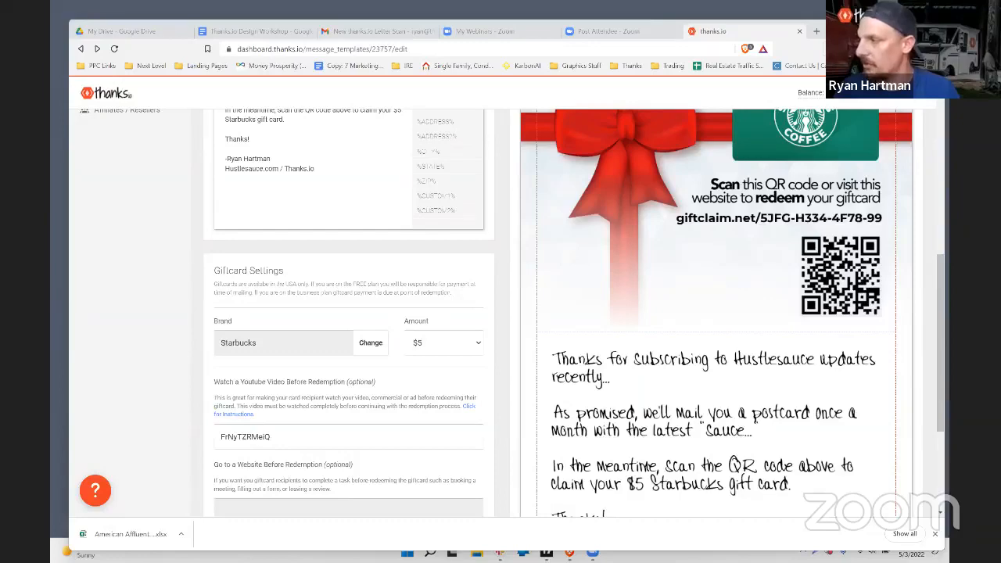
pyautogui.scroll(4, 704, 286)
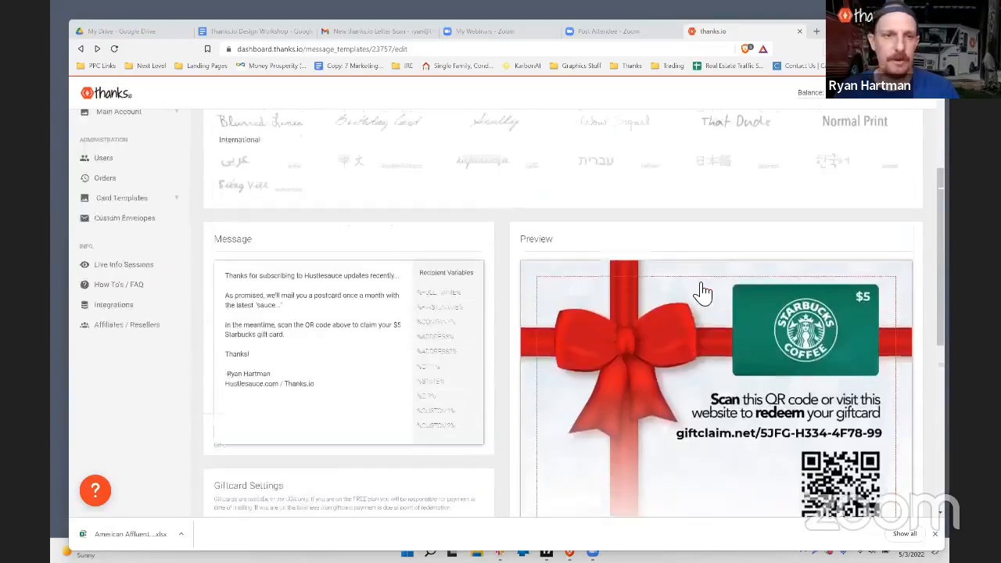
pyautogui.scroll(-2, 702, 292)
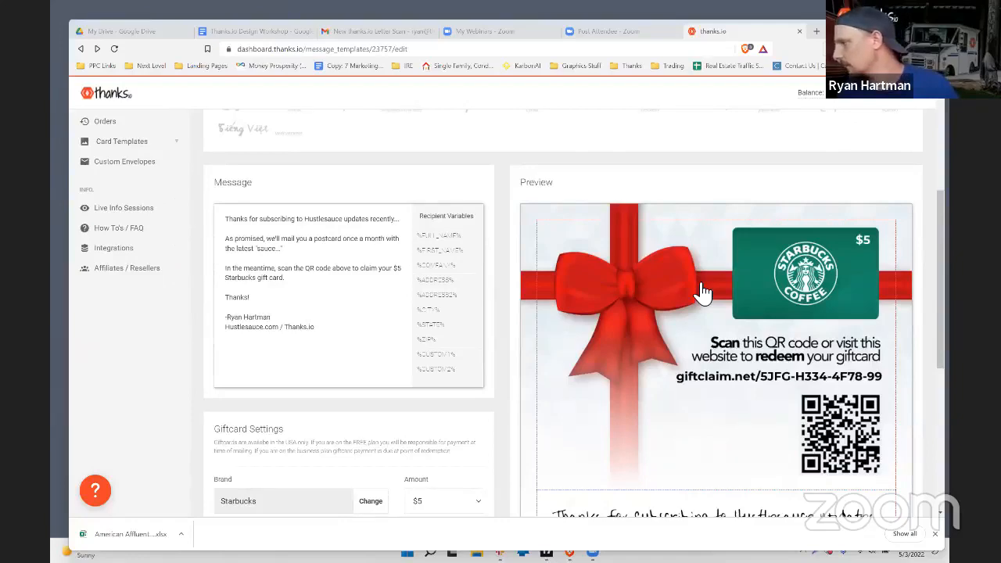
pyautogui.scroll(-1, 702, 293)
pyautogui.scroll(1, 702, 293)
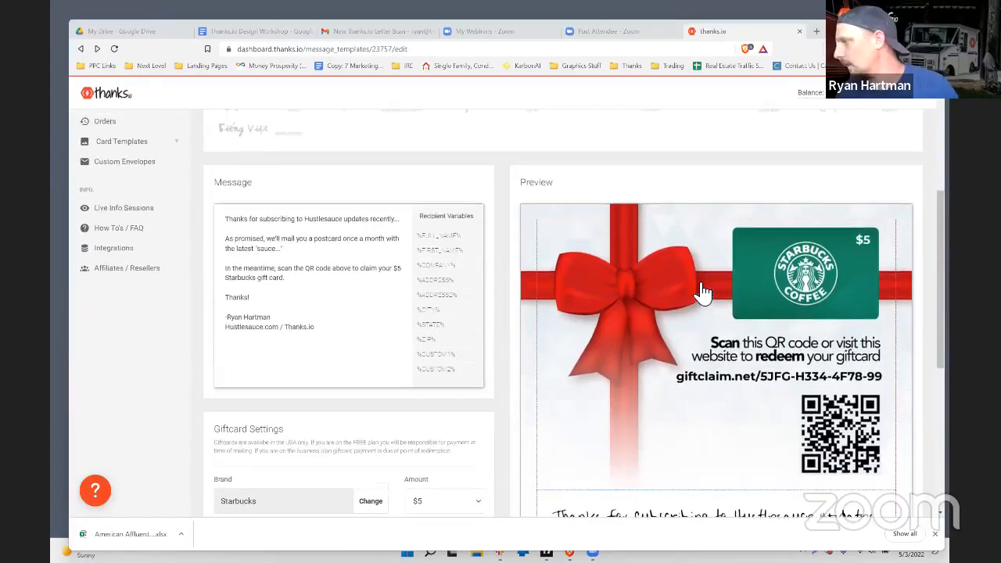
pyautogui.scroll(-1, 595, 263)
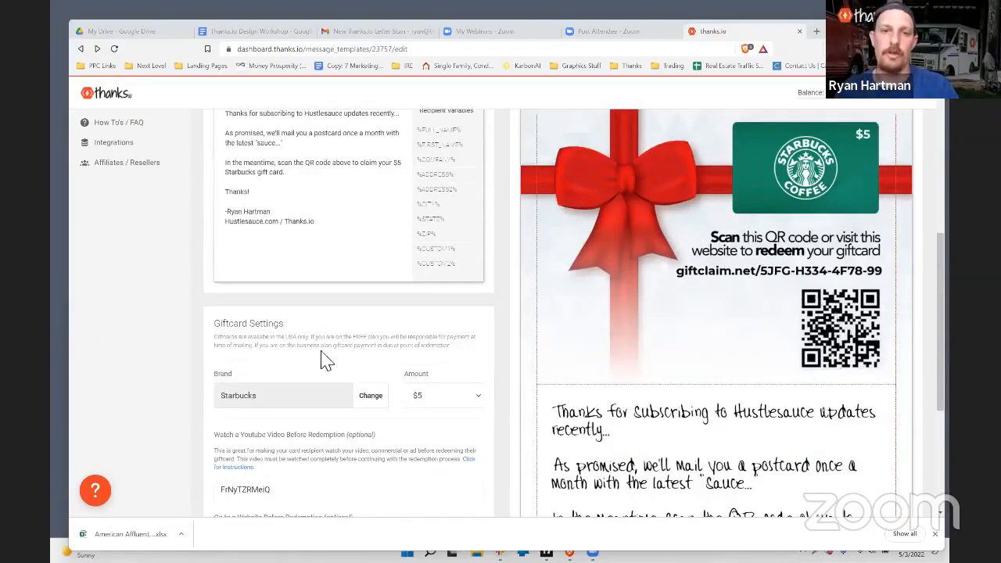
pyautogui.scroll(5, 358, 368)
pyautogui.scroll(-5, 224, 340)
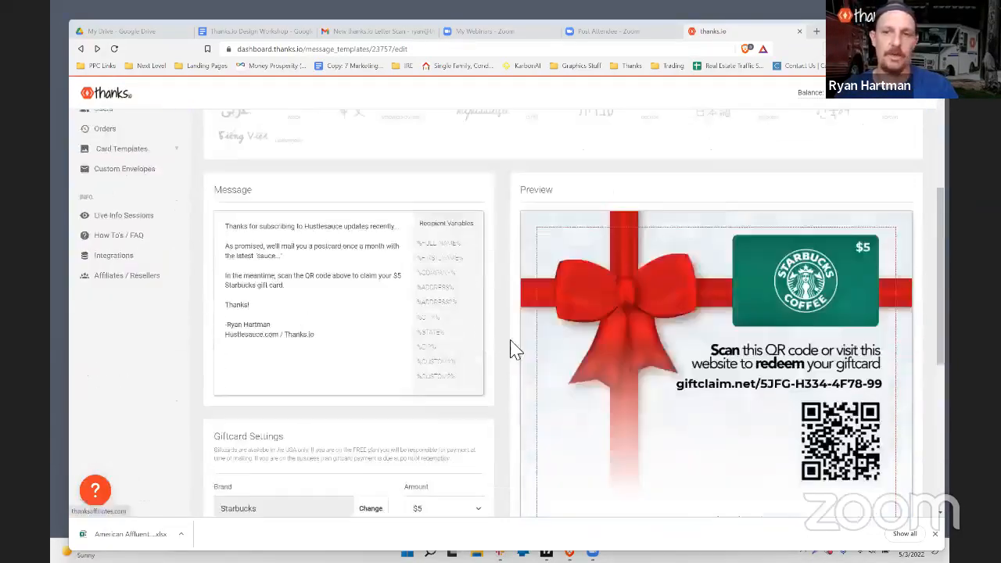
# Step: Capture a screenshot of the QR code on the gift card preview and copy it
pyautogui.press('Print')
pyautogui.moveTo(801, 227); pyautogui.dragTo(885, 323)
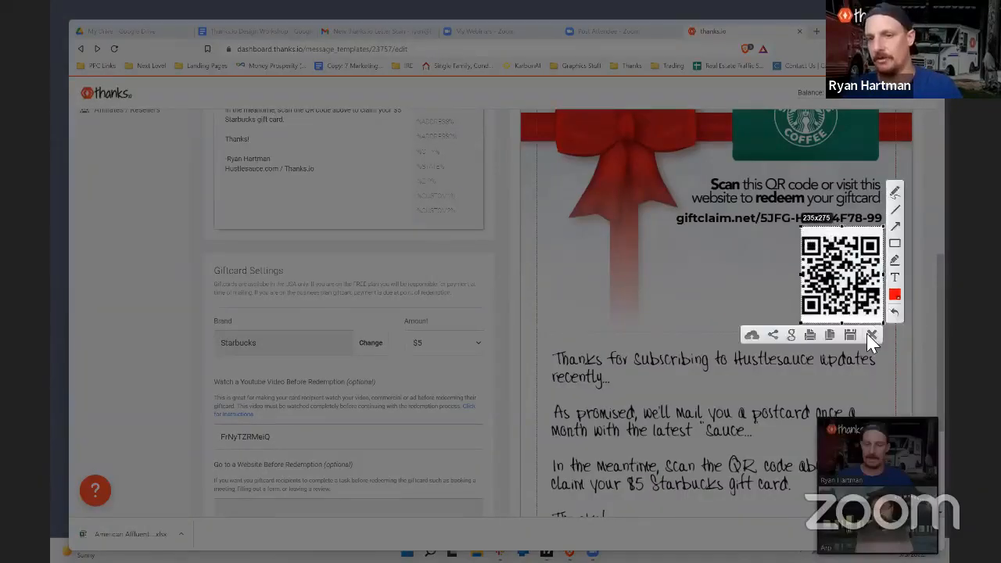
pyautogui.hotkey('ctrl', 'c')
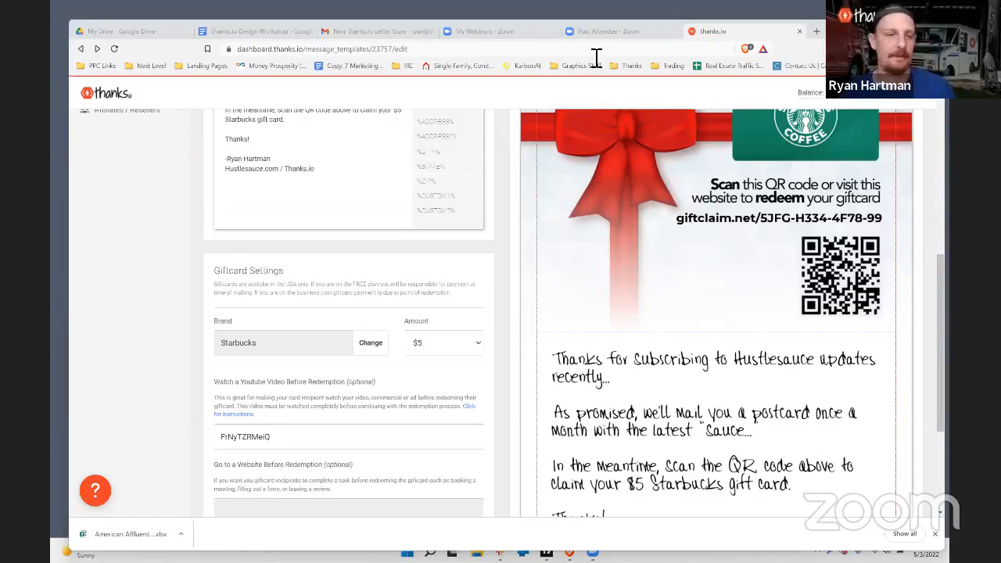
pyautogui.scroll(-2, 229, 381)
pyautogui.scroll(7, 323, 128)
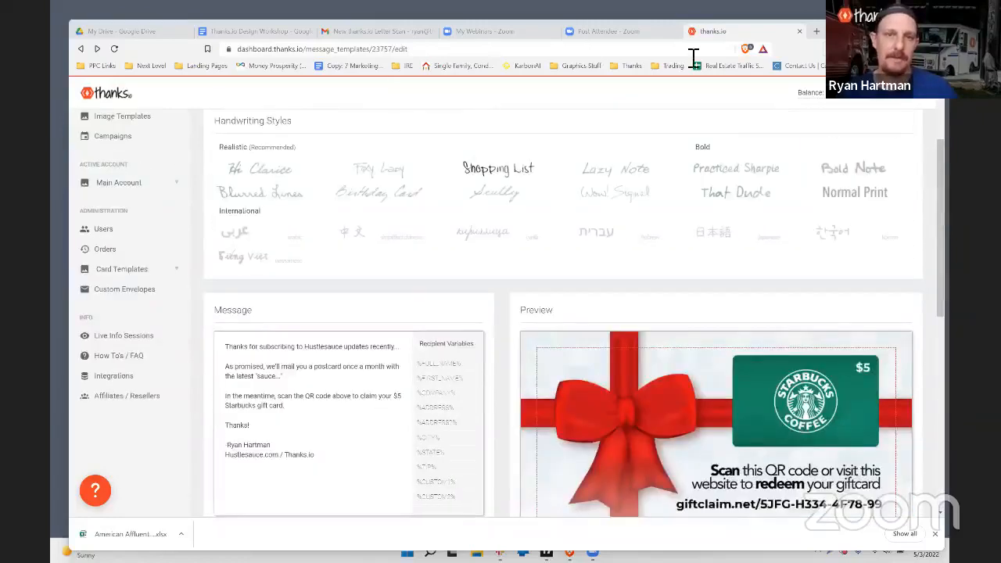
# Step: Load thanksaffiliates.com in a new tab and select the Affiliate Program description paragraphs
pyautogui.click(816, 32)
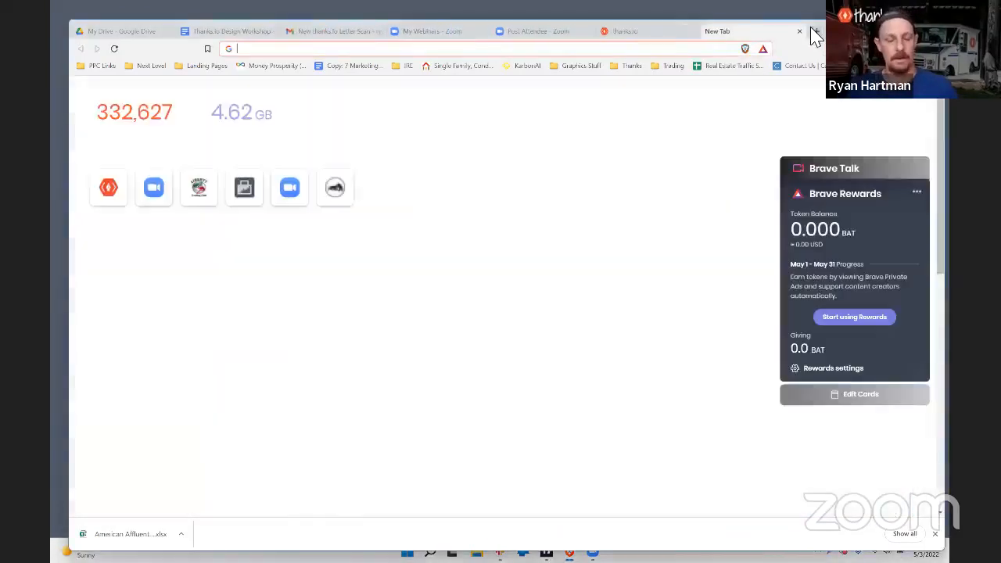
pyautogui.write('thanksaffiliates')
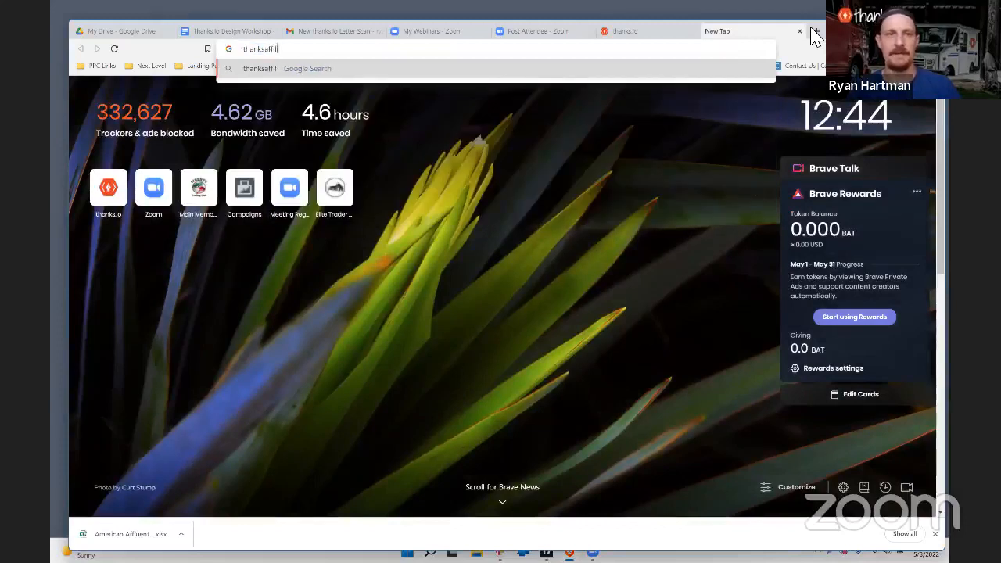
pyautogui.write('.com')
pyautogui.press('Return')
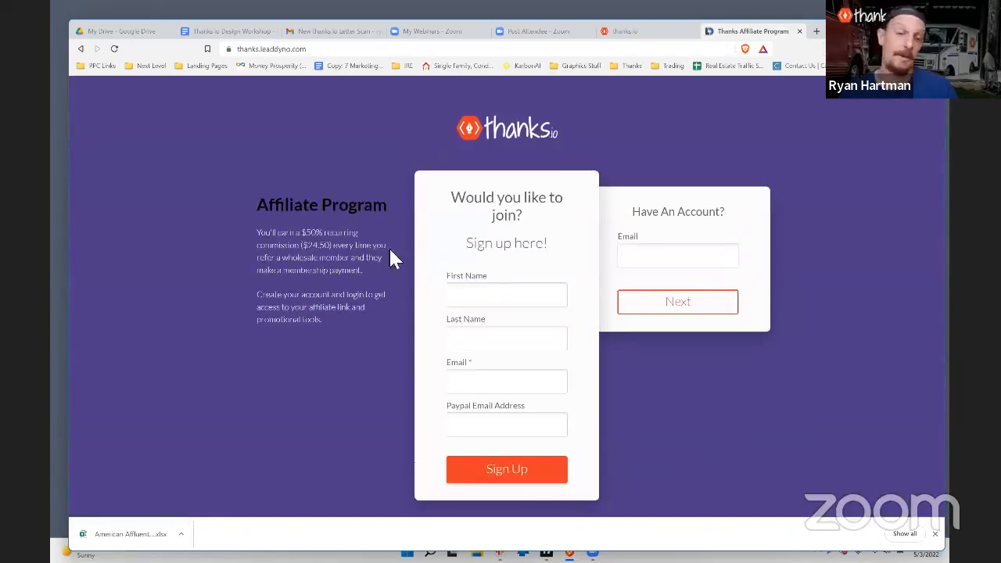
pyautogui.moveTo(257, 233); pyautogui.dragTo(350, 329)
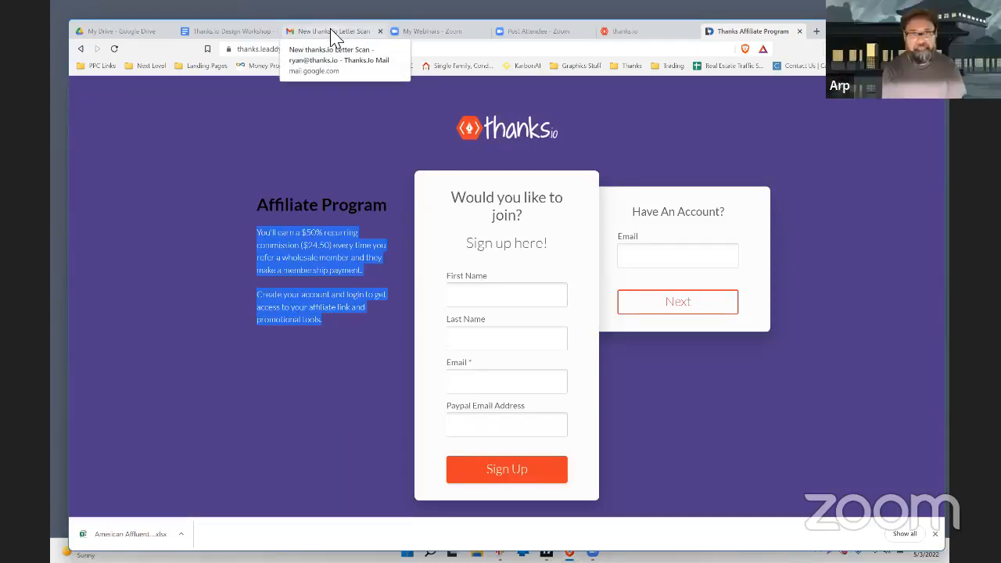
# Step: Return to the $5 Starbucks gift card template editor and drag the browser window mostly off screen
pyautogui.click(646, 32)
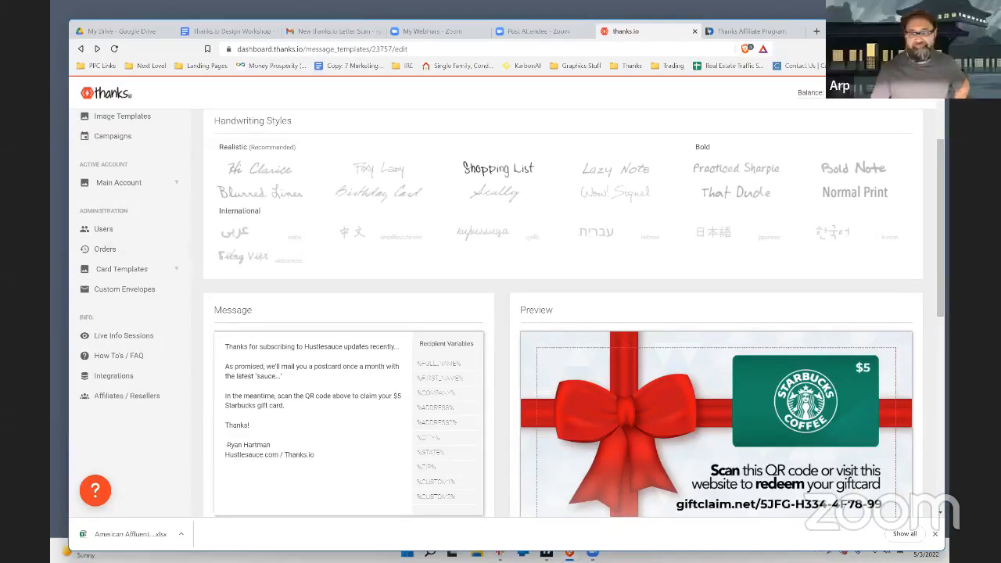
pyautogui.moveTo(839, 31); pyautogui.dragTo(775, 537)
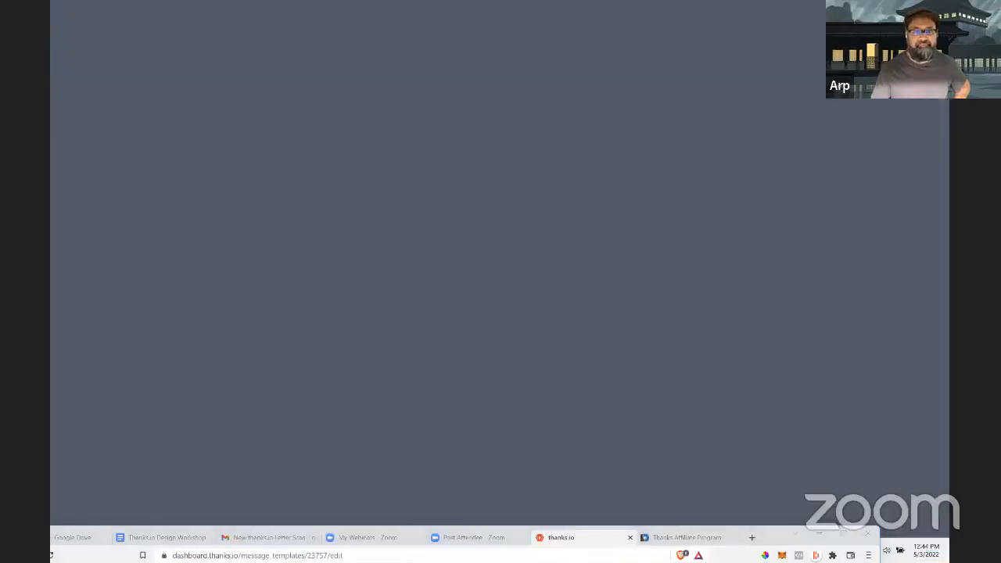